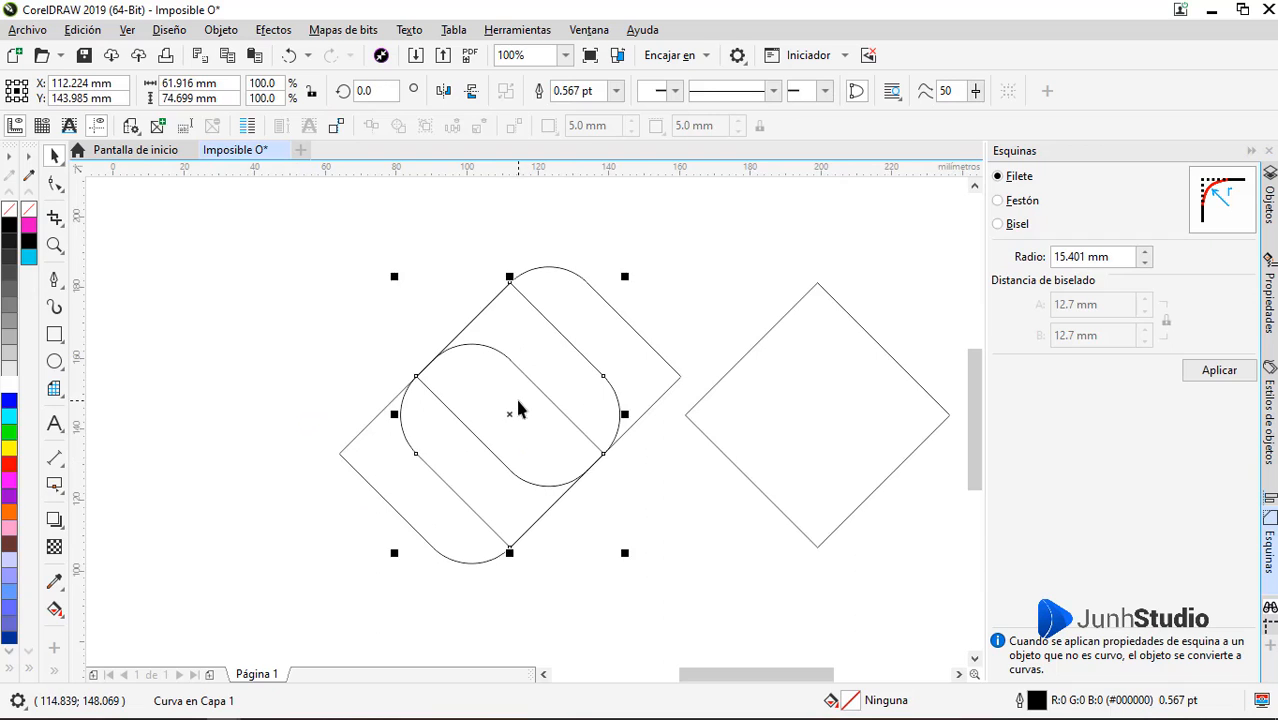
{"action": "scroll", "coordinate": [518, 408], "scroll_direction": "down", "scroll_amount": 1}
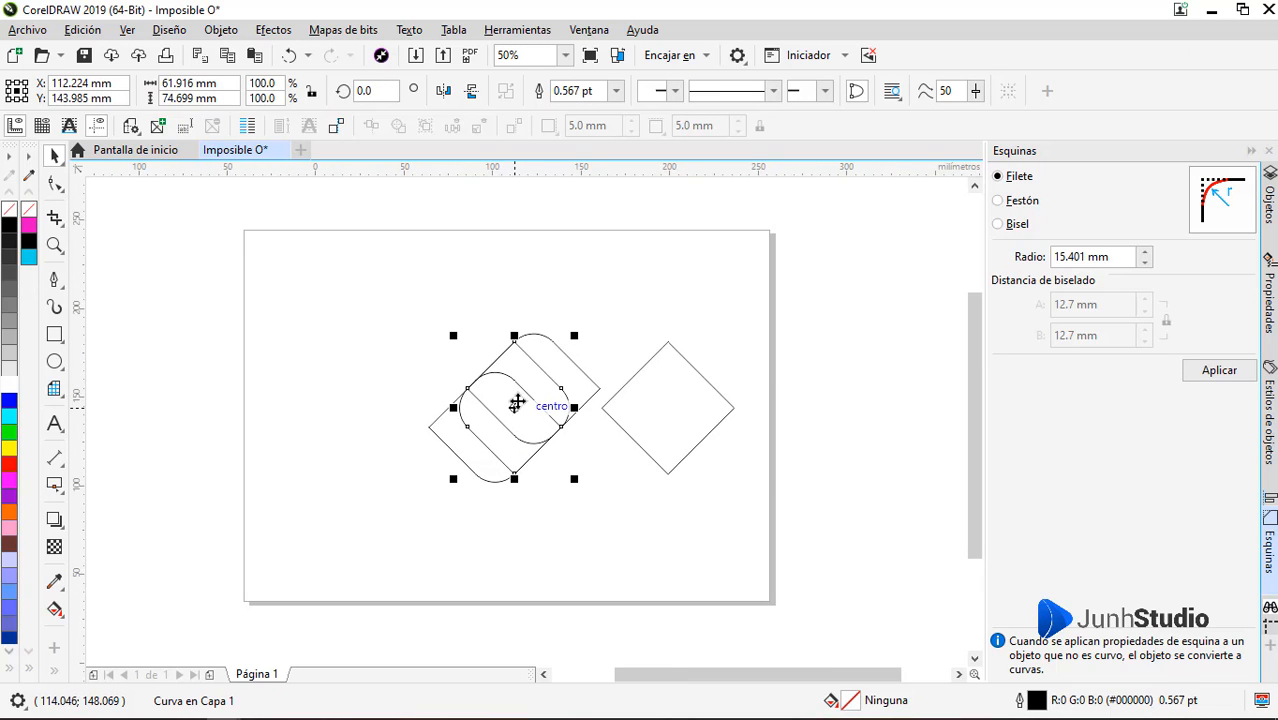
{"action": "left_click", "coordinate": [80, 32]}
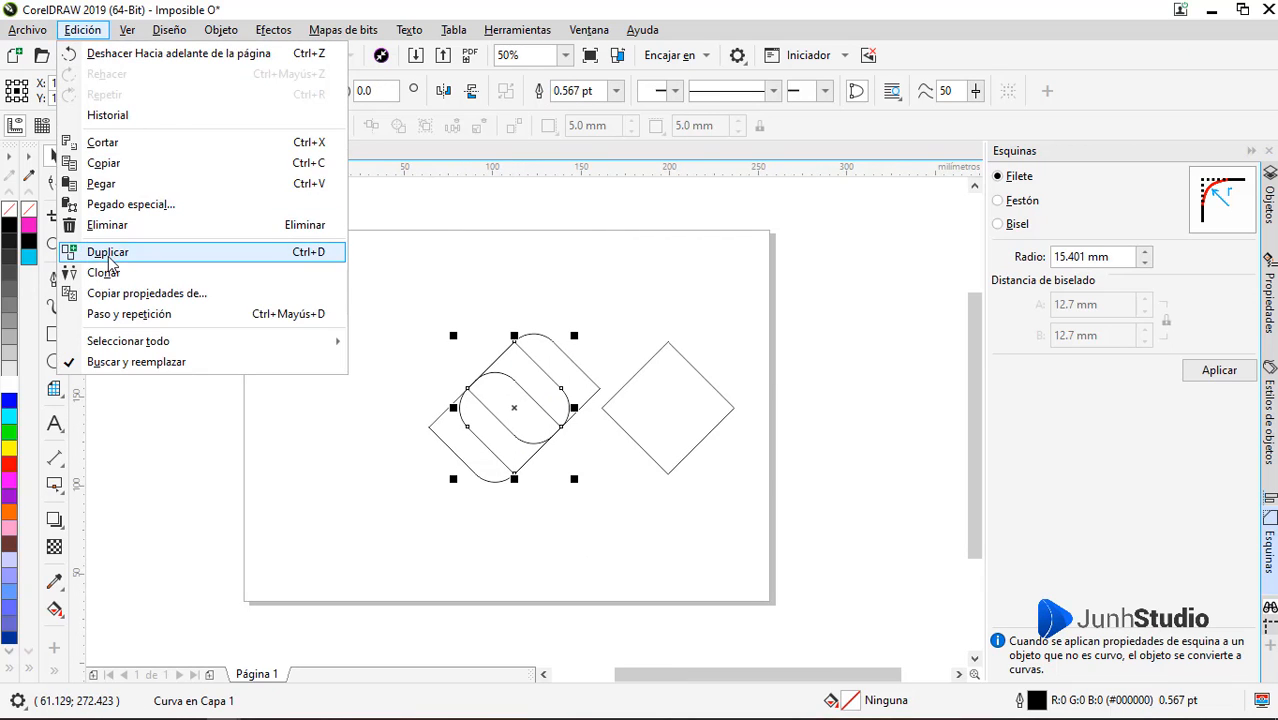
{"action": "left_click", "coordinate": [64, 247]}
{"action": "key", "text": "ctrl+z"}
Set the duplicate distance to 0 mm both horizontally and vertically with nothing selected
{"action": "left_click", "coordinate": [583, 347]}
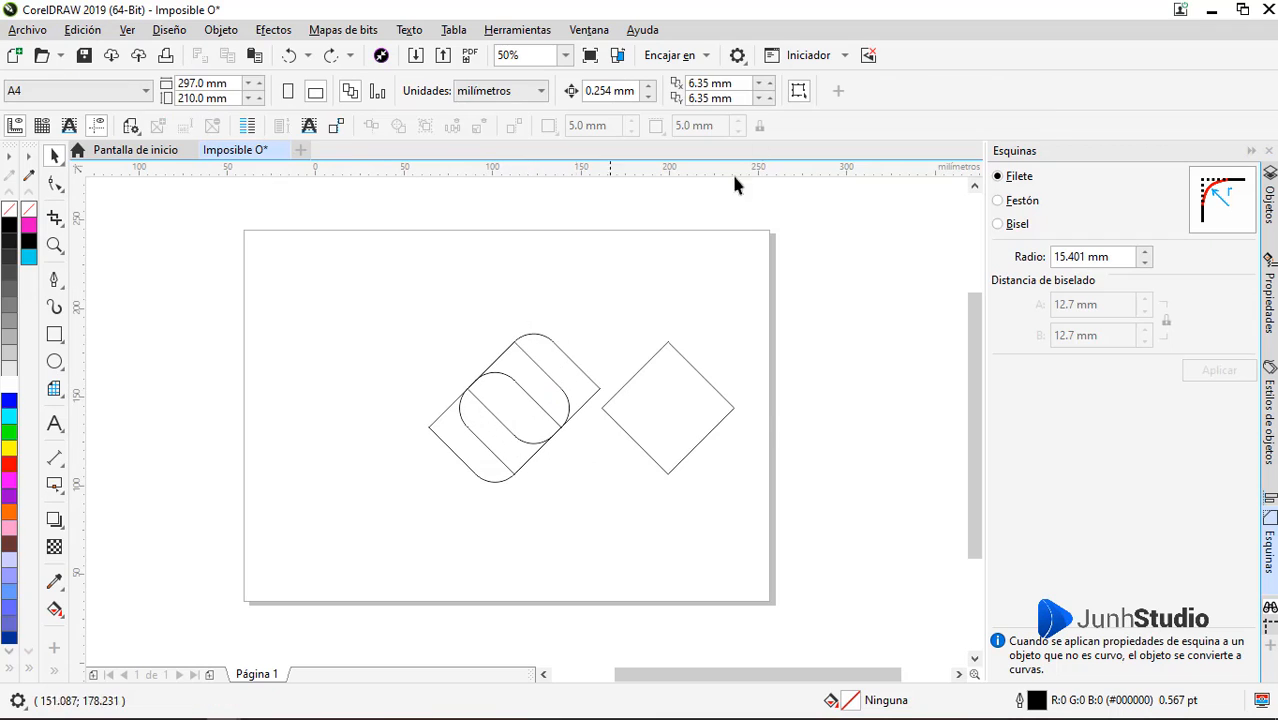
{"action": "left_click_drag", "start_coordinate": [737, 84], "coordinate": [647, 90]}
{"action": "type", "text": "0"}
{"action": "key", "text": "Tab"}
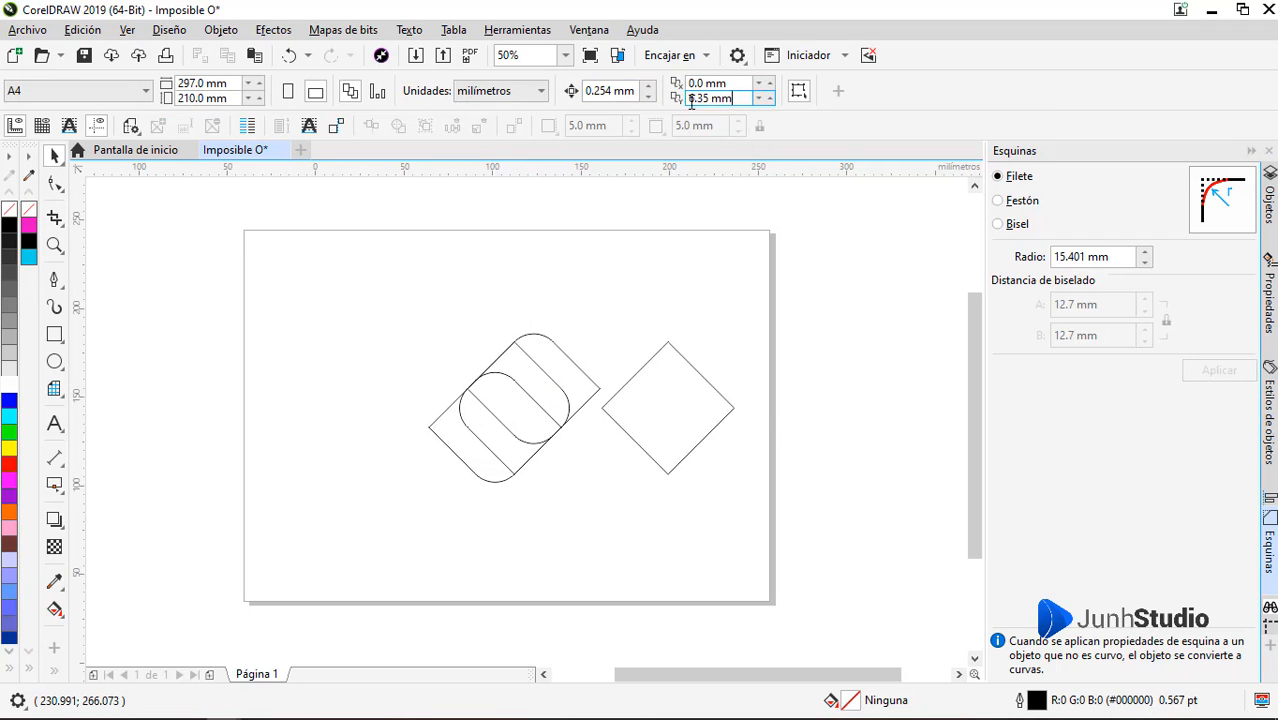
{"action": "type", "text": "0"}
{"action": "key", "text": "Return"}
Duplicate the upright rounded diamond in place and enlarge the copy from its centre to about 158.3%
{"action": "left_click", "coordinate": [506, 393]}
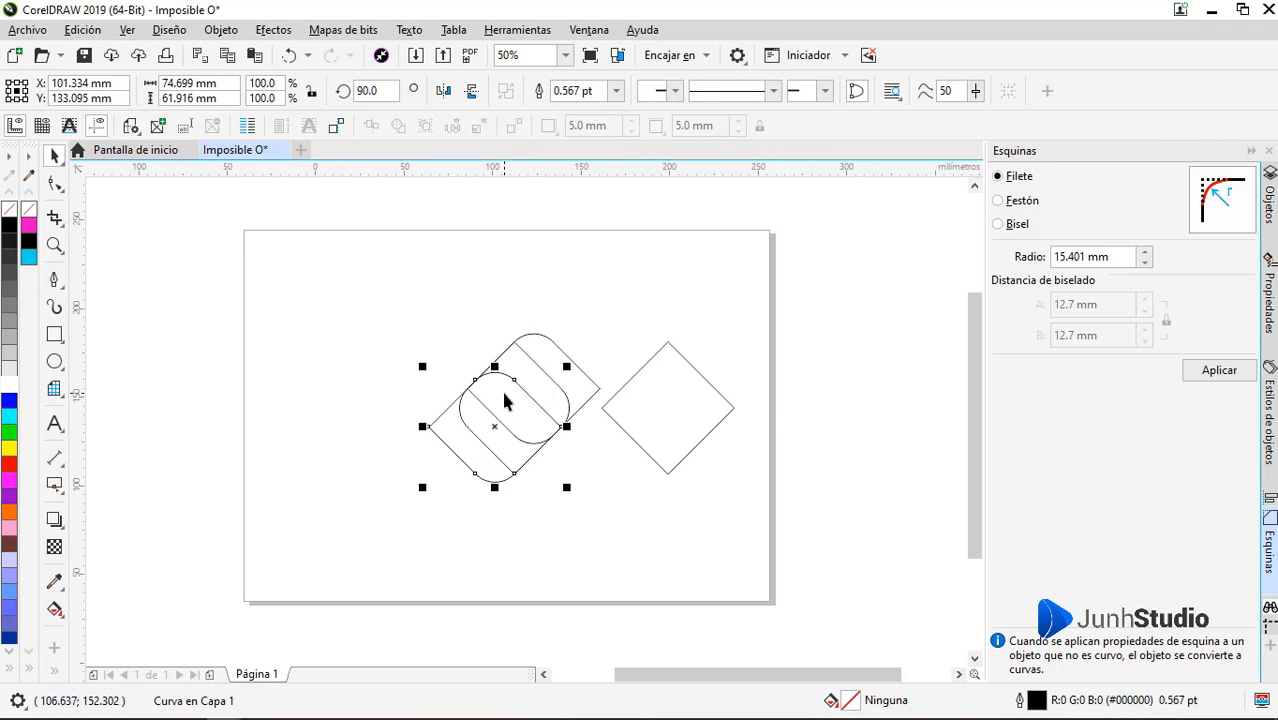
{"action": "left_click", "coordinate": [83, 29]}
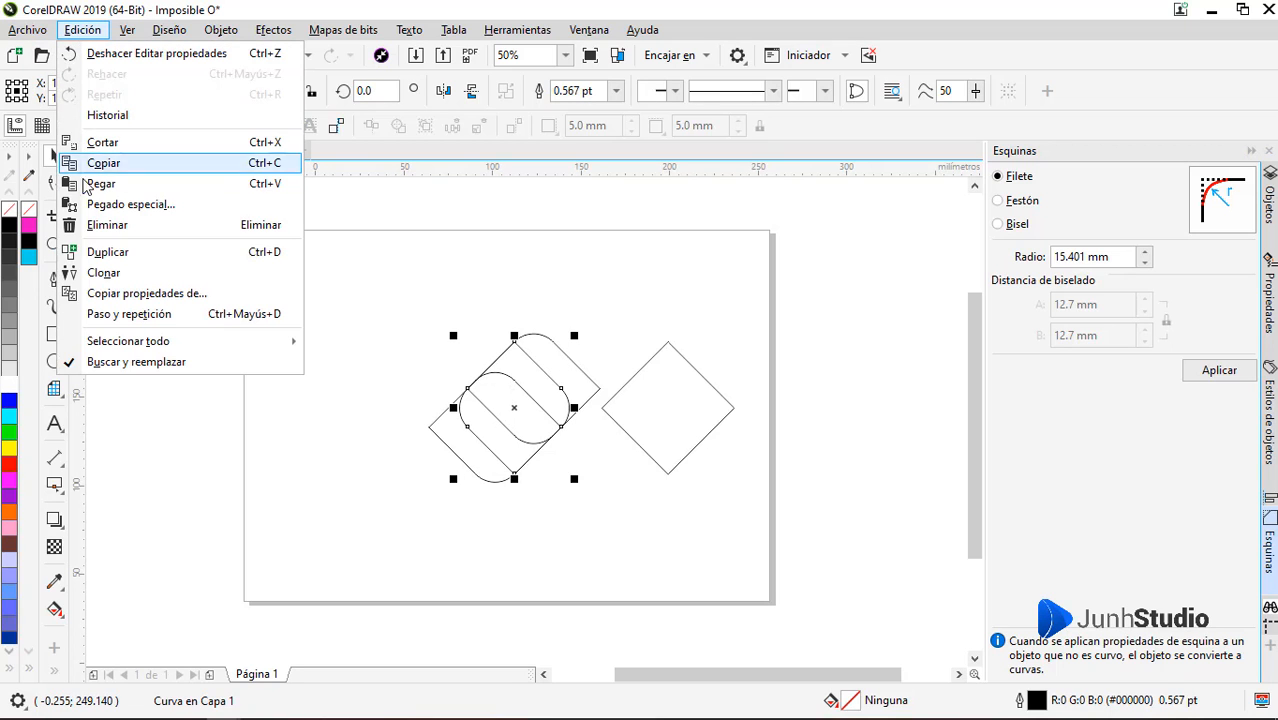
{"action": "left_click", "coordinate": [100, 258]}
{"action": "scroll", "coordinate": [557, 345], "scroll_direction": "up", "scroll_amount": 2}
{"action": "left_click_drag", "start_coordinate": [590, 325], "coordinate": [652, 258]}
{"action": "scroll", "coordinate": [548, 295], "scroll_direction": "down", "scroll_amount": 2}
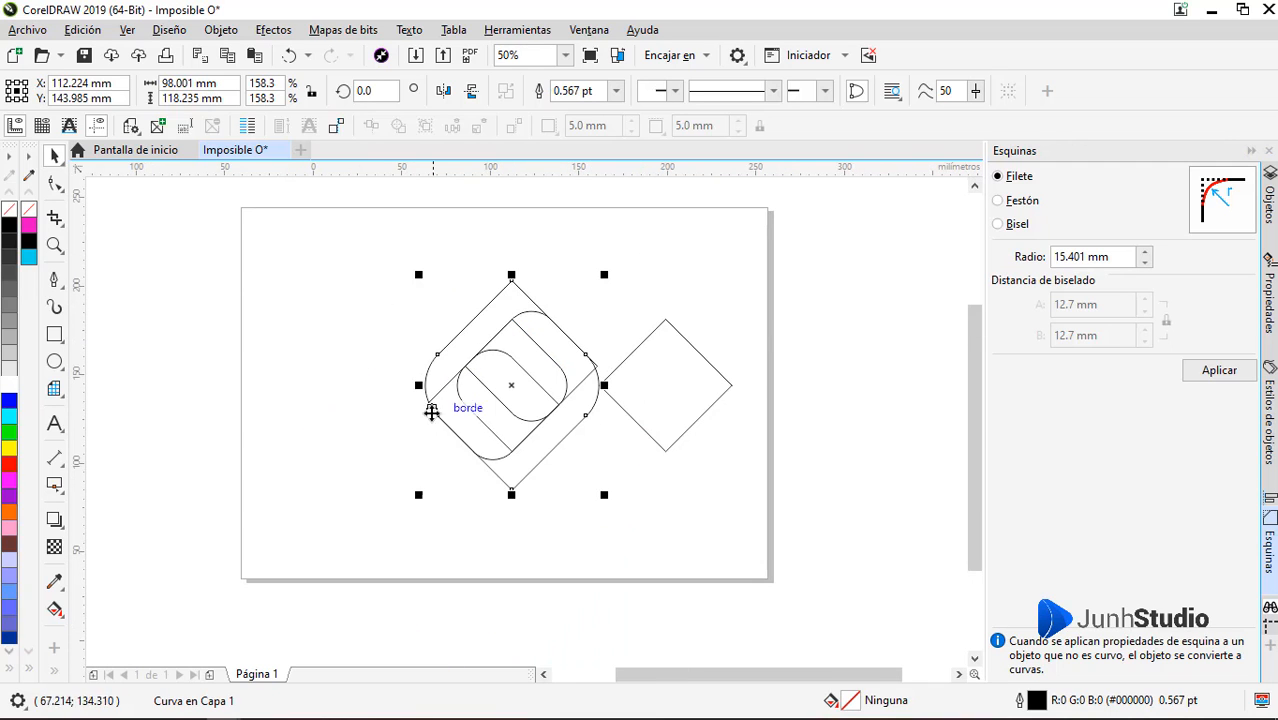
{"action": "scroll", "coordinate": [467, 451], "scroll_direction": "up", "scroll_amount": 2}
{"action": "scroll", "coordinate": [467, 451], "scroll_direction": "up", "scroll_amount": 4}
{"action": "scroll", "coordinate": [451, 428], "scroll_direction": "down", "scroll_amount": 6}
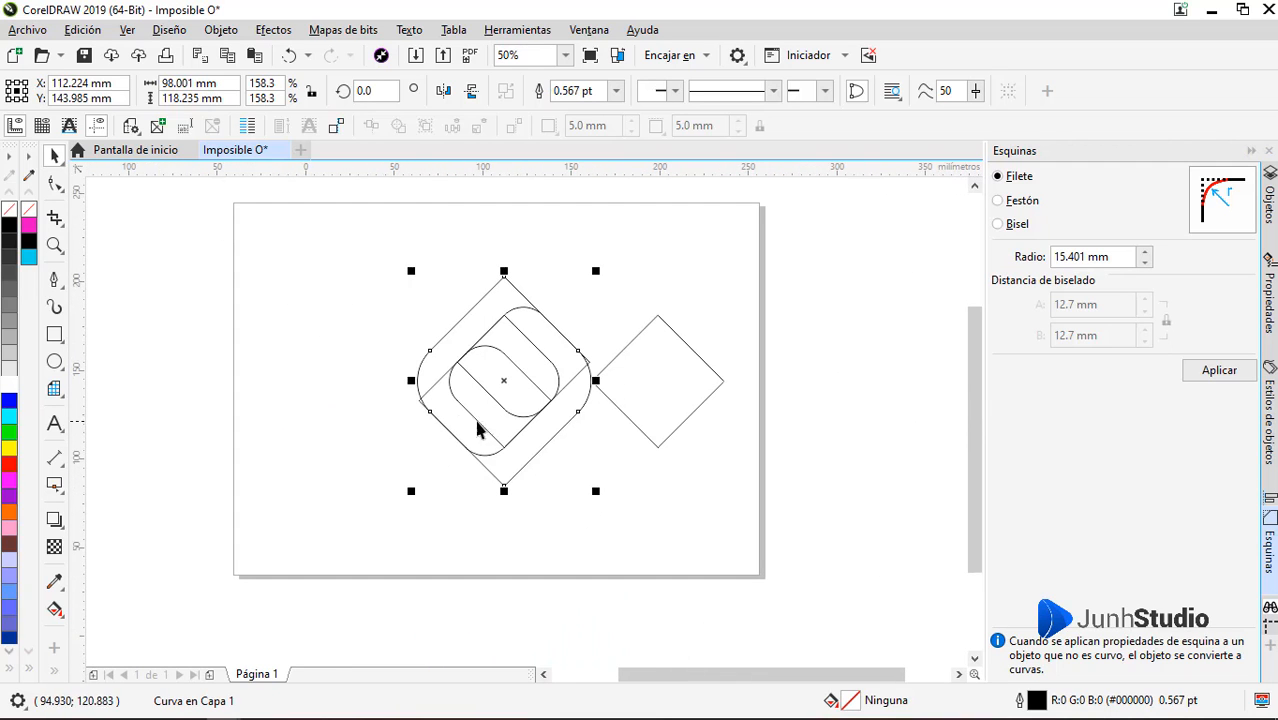
Move the separate plain diamond about 62 mm farther right and add a second concentric copy of the rounded diamond at about 216.6%
{"action": "left_click_drag", "start_coordinate": [648, 392], "coordinate": [760, 386]}
{"action": "left_click", "coordinate": [550, 430]}
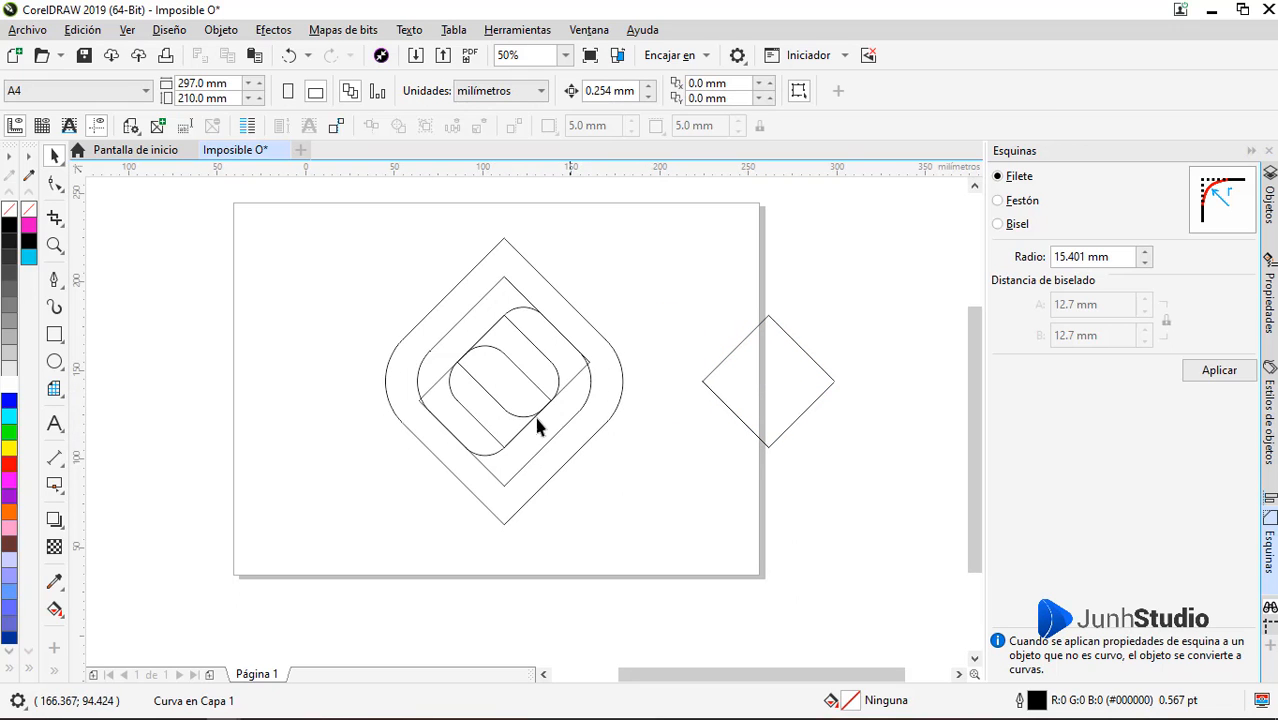
Copy the upper sideways rounded shape straight up so its corner meets the upper tip of the middle outline
{"action": "scroll", "coordinate": [518, 280], "scroll_direction": "up", "scroll_amount": 2}
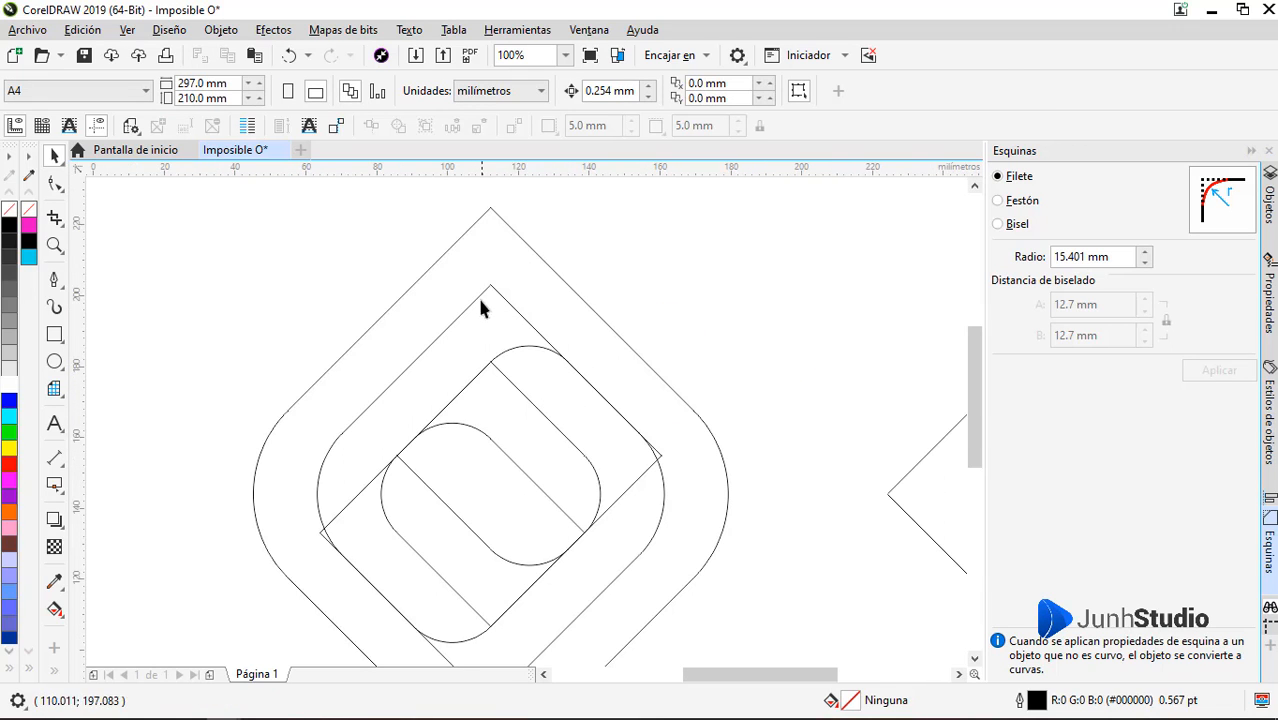
{"action": "left_click", "coordinate": [518, 362]}
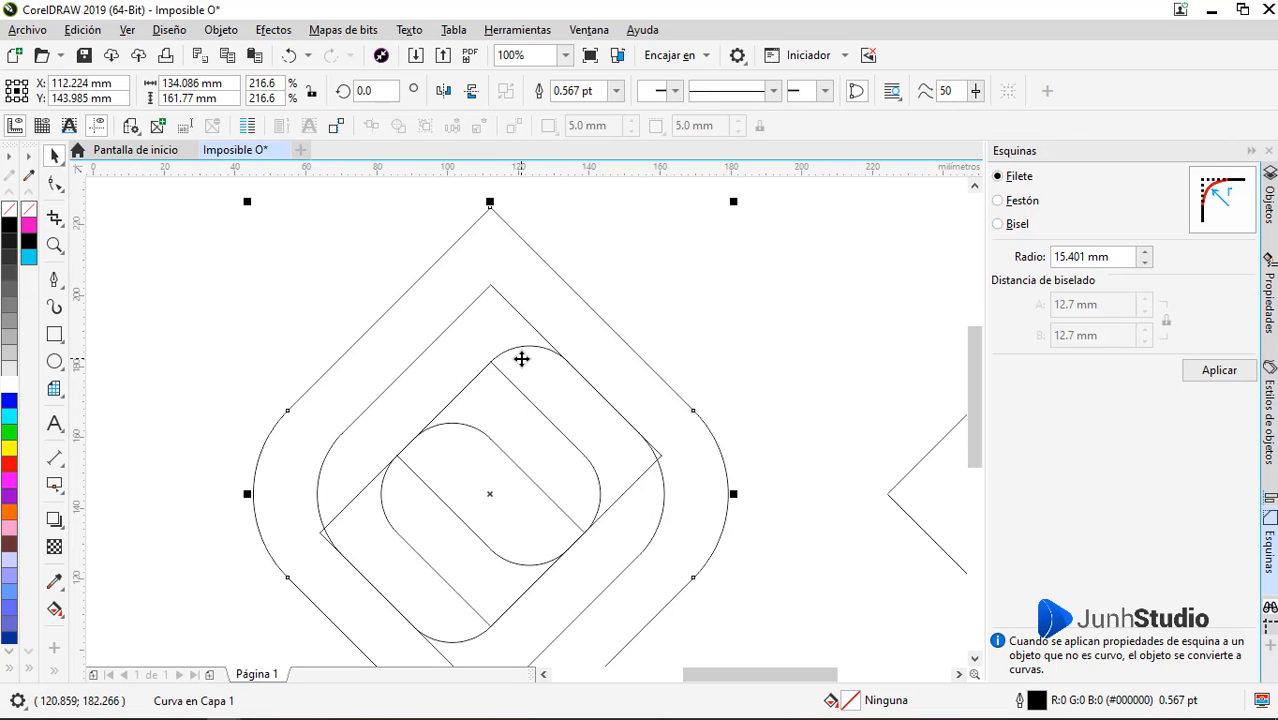
{"action": "left_click", "coordinate": [521, 359]}
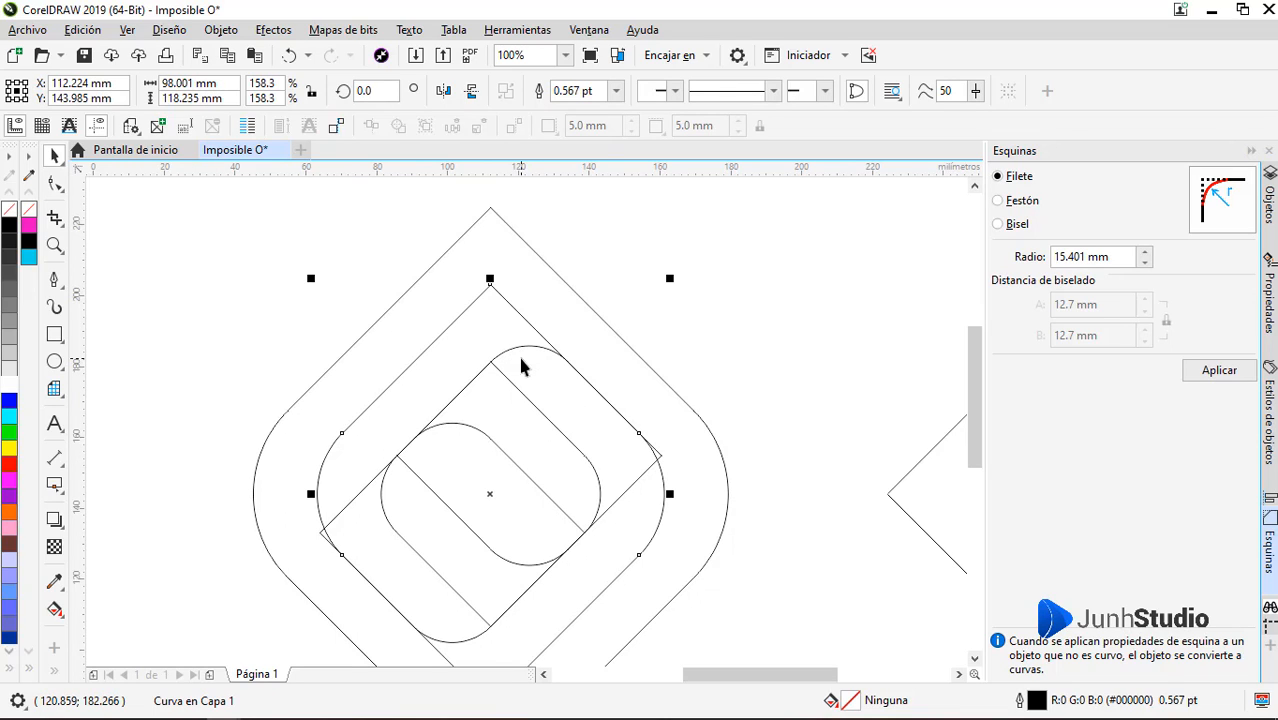
{"action": "left_click", "coordinate": [521, 359], "text": "alt"}
{"action": "left_click_drag", "start_coordinate": [521, 359], "coordinate": [490, 284]}
{"action": "key", "text": "ctrl+z"}
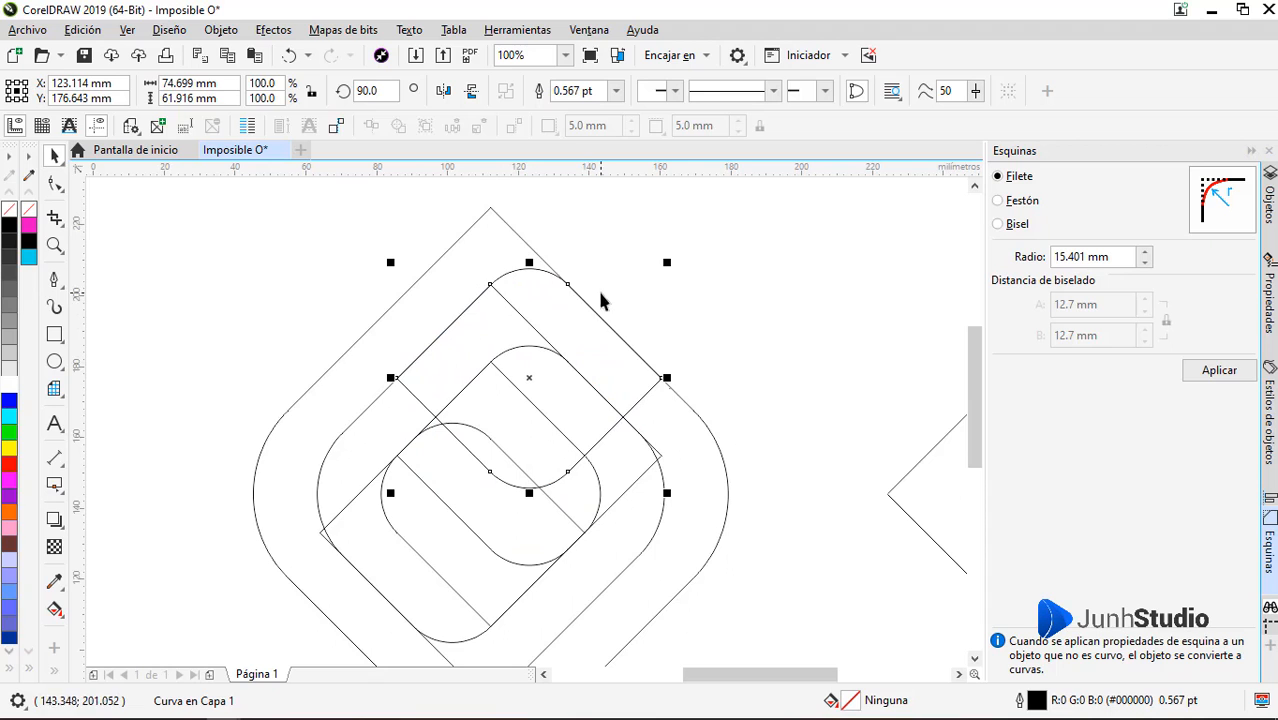
{"action": "scroll", "coordinate": [578, 277], "scroll_direction": "down", "scroll_amount": 1}
{"action": "scroll", "coordinate": [522, 465], "scroll_direction": "up", "scroll_amount": 1}
Copy the lower sideways rounded shape straight down so its corner meets the lower tip of the middle outline
{"action": "left_click", "coordinate": [522, 451]}
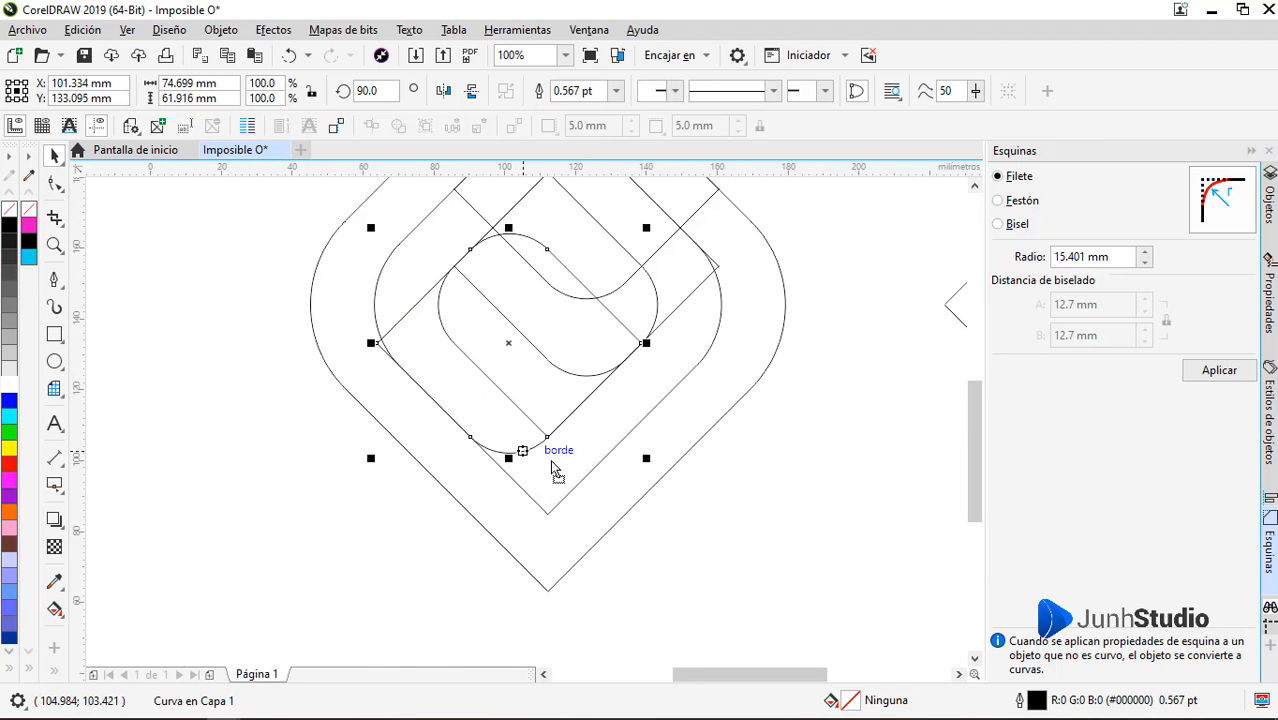
{"action": "left_click_drag", "start_coordinate": [551, 467], "coordinate": [553, 510]}
{"action": "scroll", "coordinate": [556, 500], "scroll_direction": "down", "scroll_amount": 1}
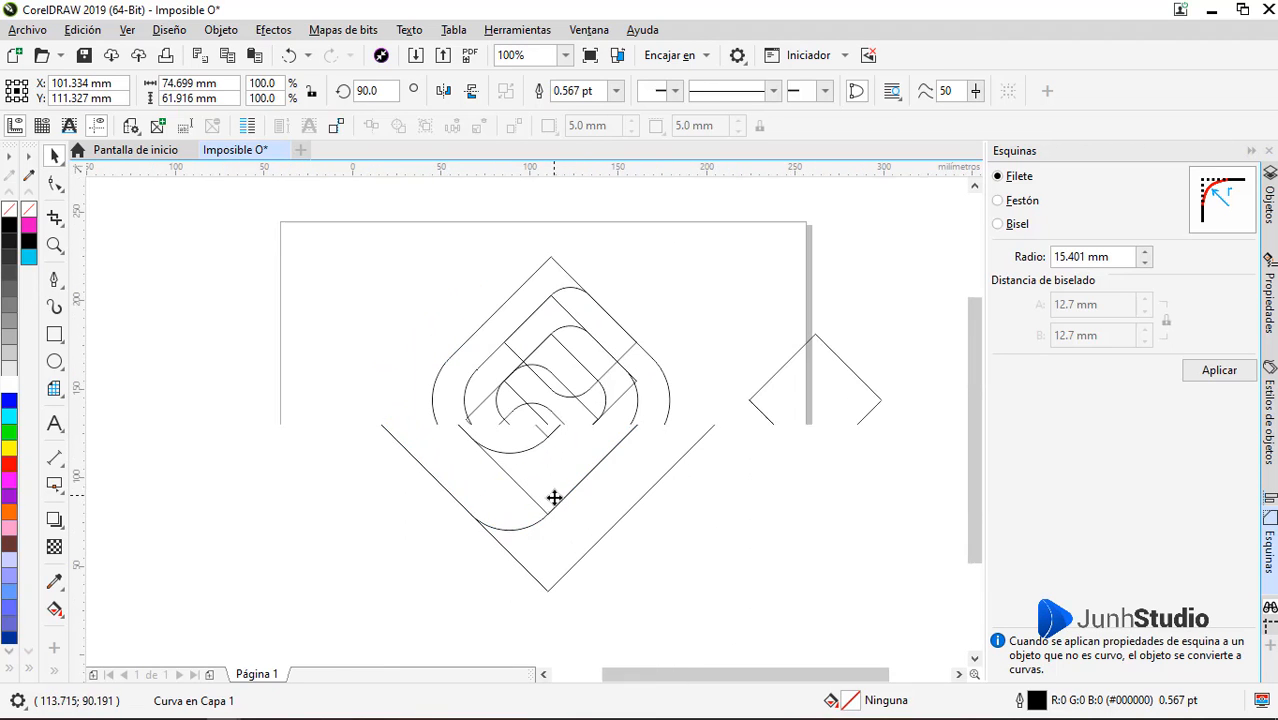
{"action": "left_click", "coordinate": [580, 418]}
{"action": "scroll", "coordinate": [580, 336], "scroll_direction": "up", "scroll_amount": 1}
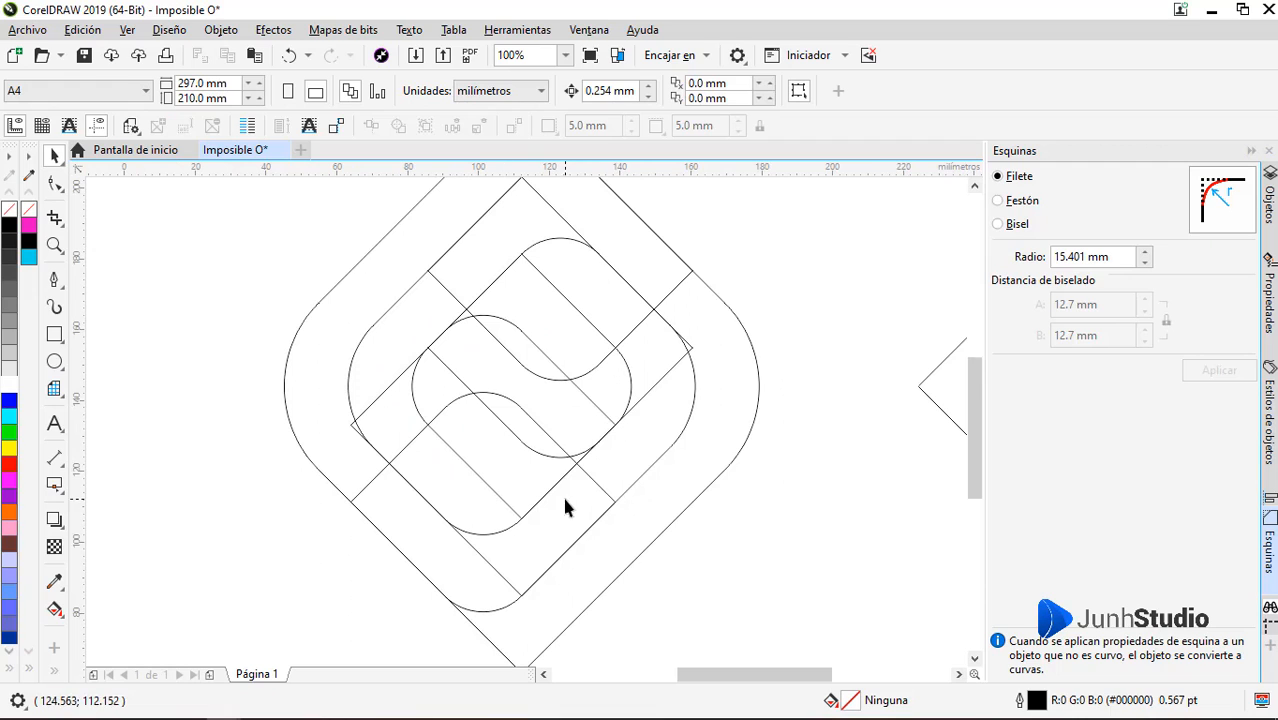
{"action": "scroll", "coordinate": [586, 519], "scroll_direction": "down", "scroll_amount": 1}
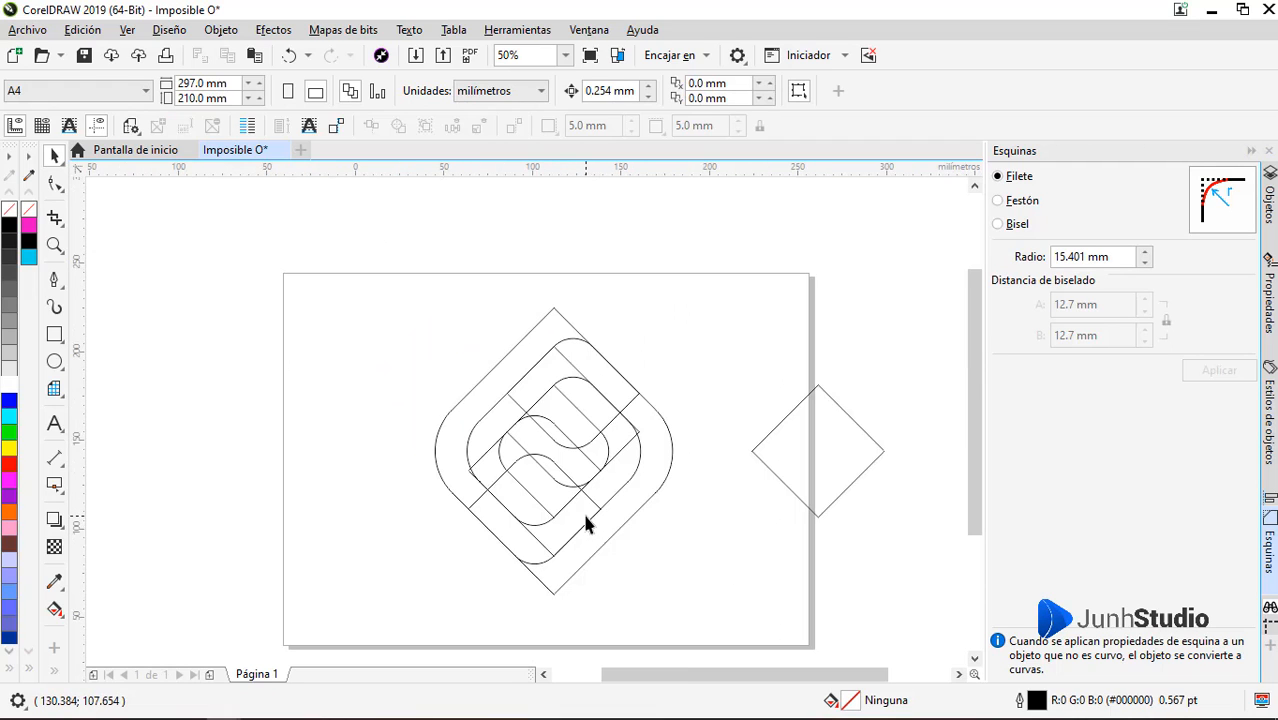
Fillet the upper and lower corner nodes of the outermost outline with a 30.001 mm radius
{"action": "double_click", "coordinate": [533, 344]}
{"action": "left_click_drag", "start_coordinate": [579, 285], "coordinate": [528, 615]}
{"action": "scroll", "coordinate": [533, 500], "scroll_direction": "up", "scroll_amount": 1}
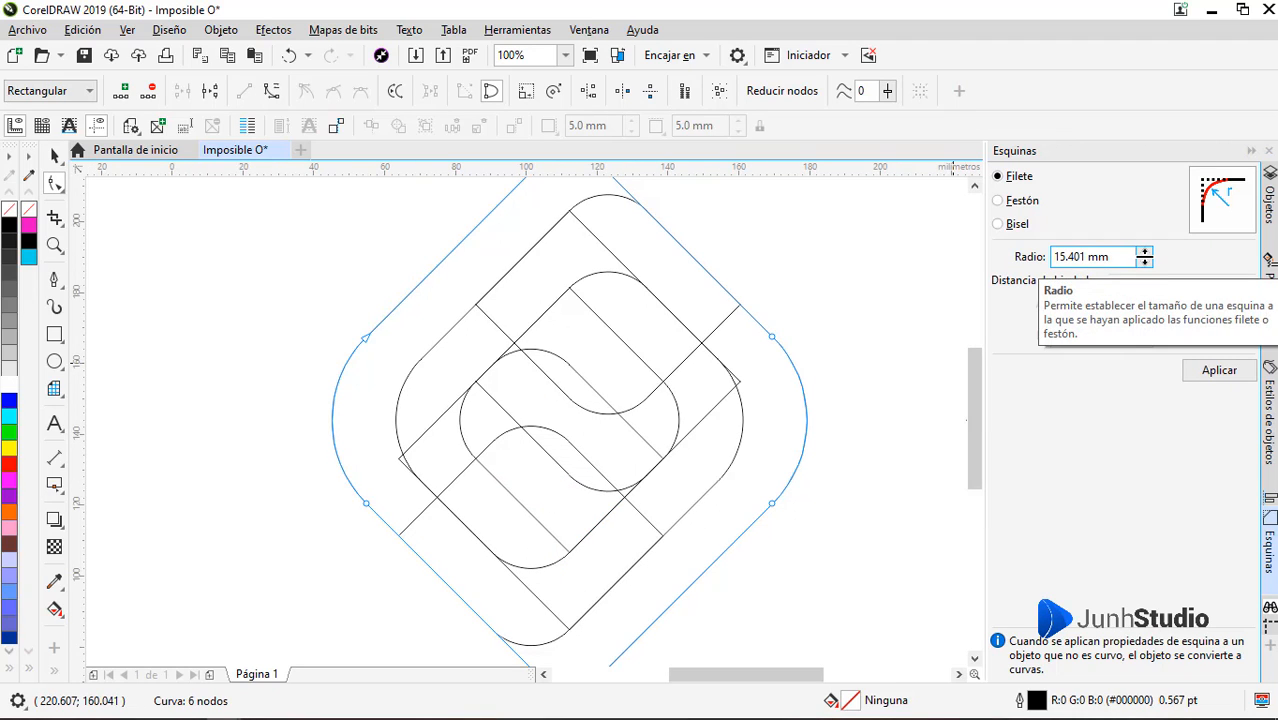
{"action": "left_click_drag", "start_coordinate": [1144, 256], "coordinate": [1132, 120]}
{"action": "scroll", "coordinate": [670, 417], "scroll_direction": "down", "scroll_amount": 2}
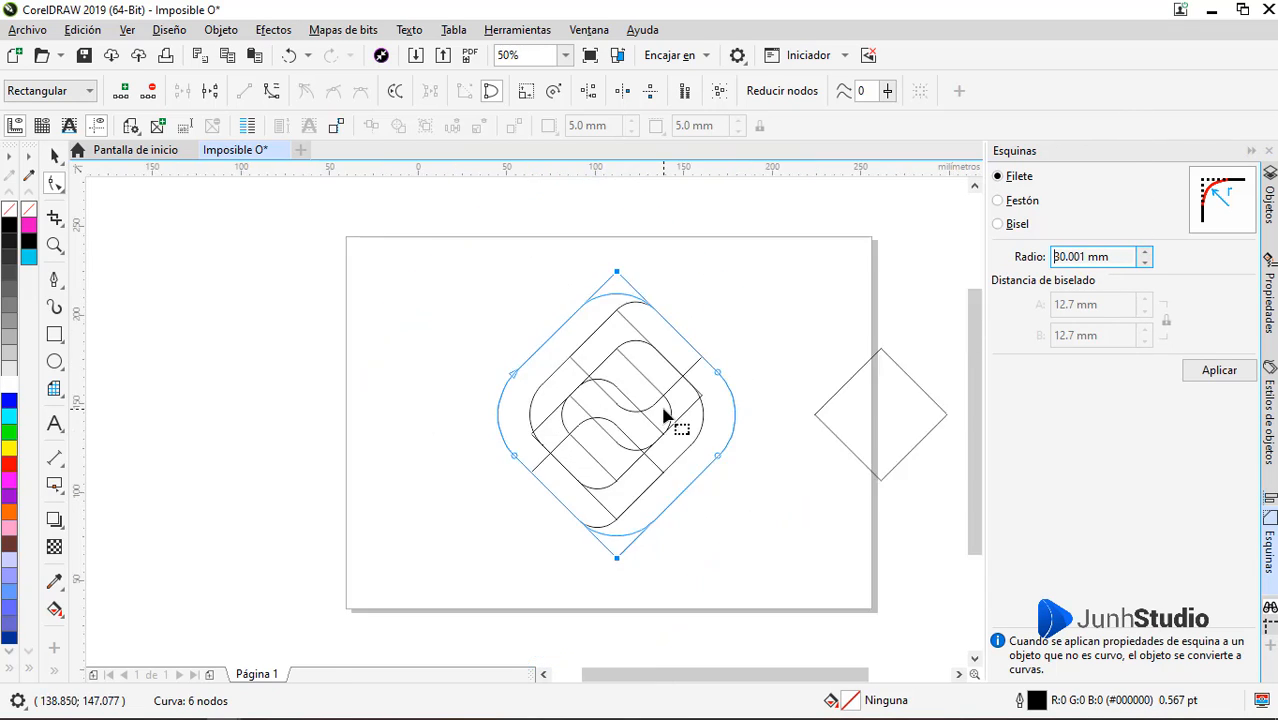
{"action": "left_click", "coordinate": [1222, 371]}
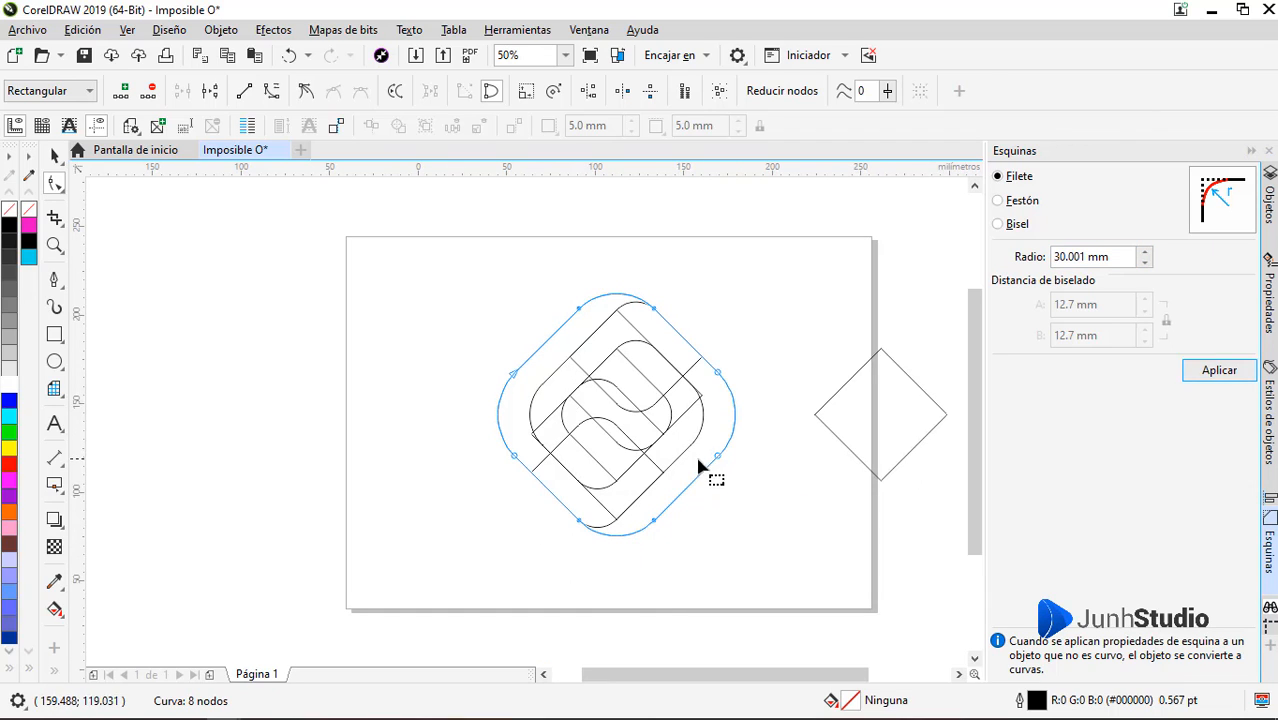
{"action": "key", "text": "space"}
{"action": "left_click", "coordinate": [281, 446]}
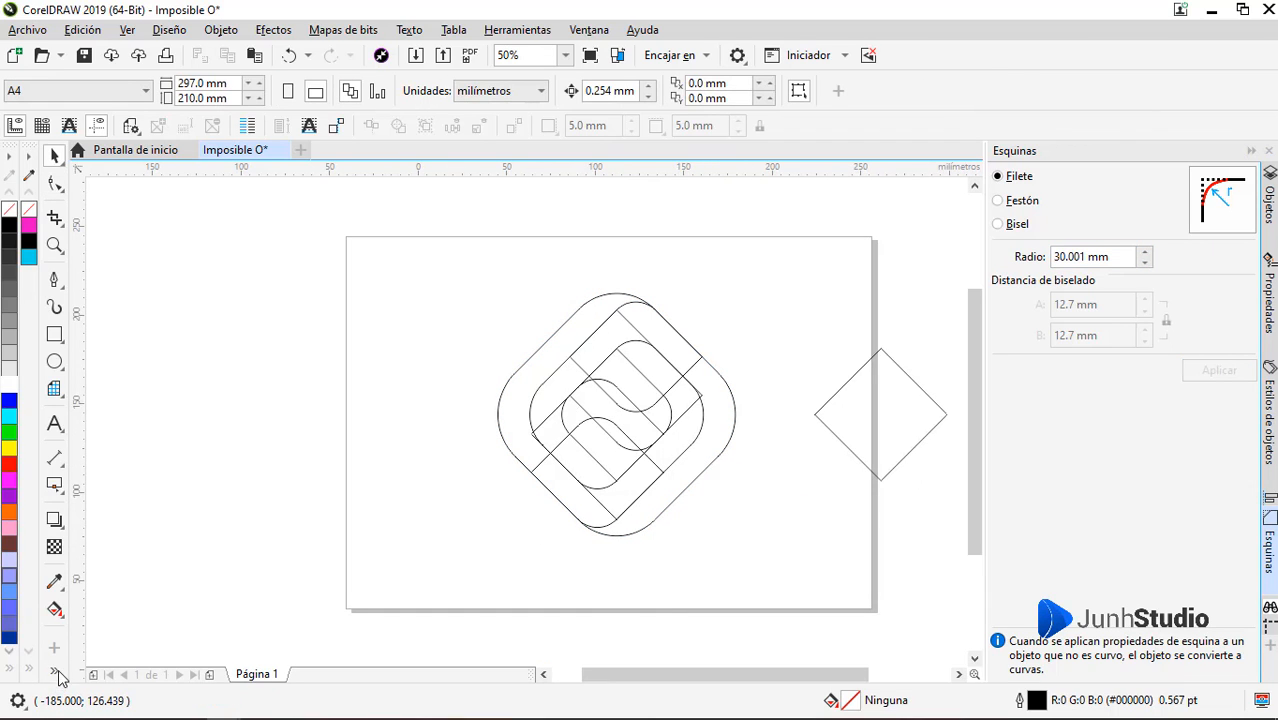
Smart-fill the inner band in cyan from its lower-left rounded end around to its upper-right arm
{"action": "left_click", "coordinate": [62, 614]}
{"action": "left_click", "coordinate": [85, 622]}
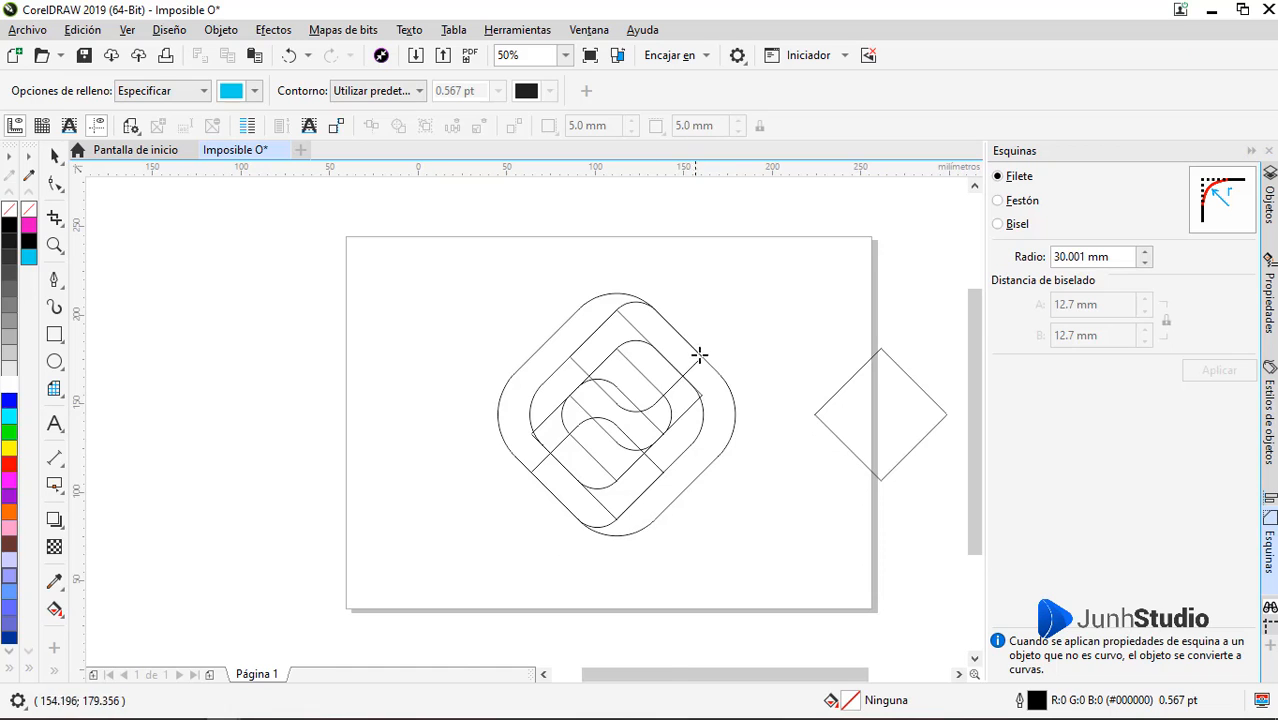
{"action": "scroll", "coordinate": [700, 354], "scroll_direction": "up", "scroll_amount": 2}
{"action": "left_click", "coordinate": [502, 552]}
{"action": "left_click", "coordinate": [416, 490]}
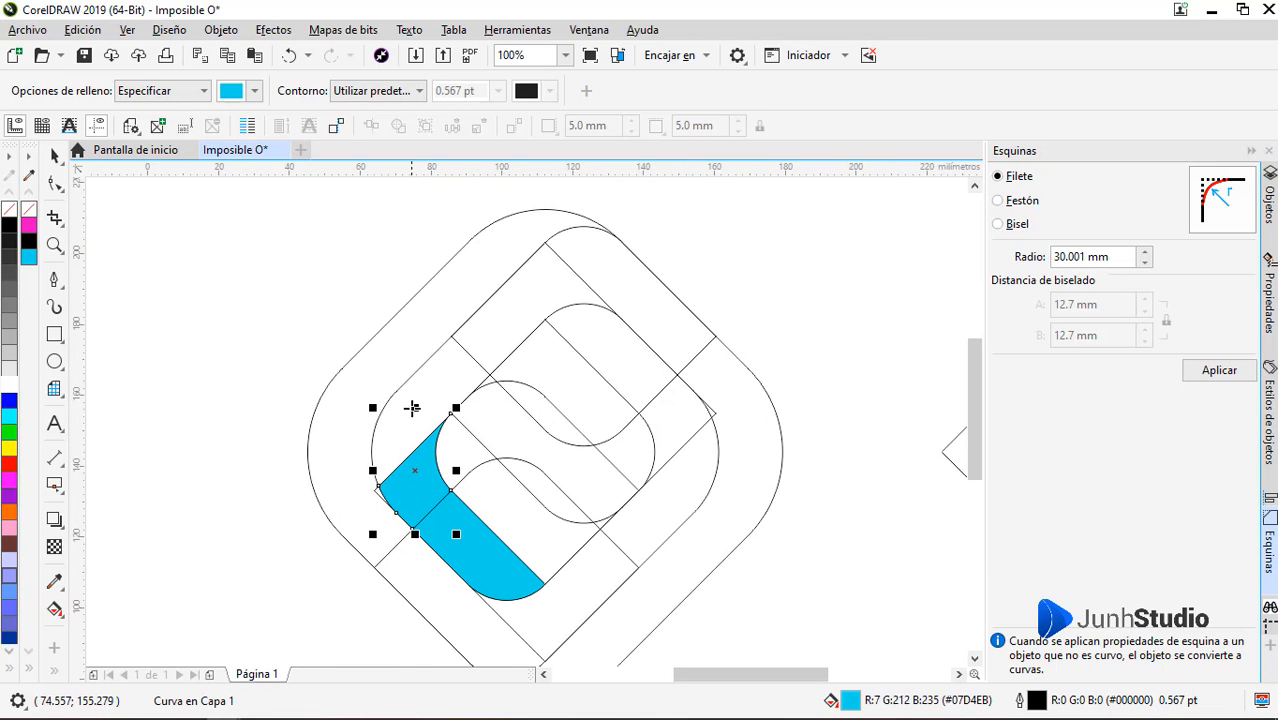
{"action": "left_click", "coordinate": [411, 408]}
{"action": "left_click", "coordinate": [506, 324]}
{"action": "left_click", "coordinate": [623, 278]}
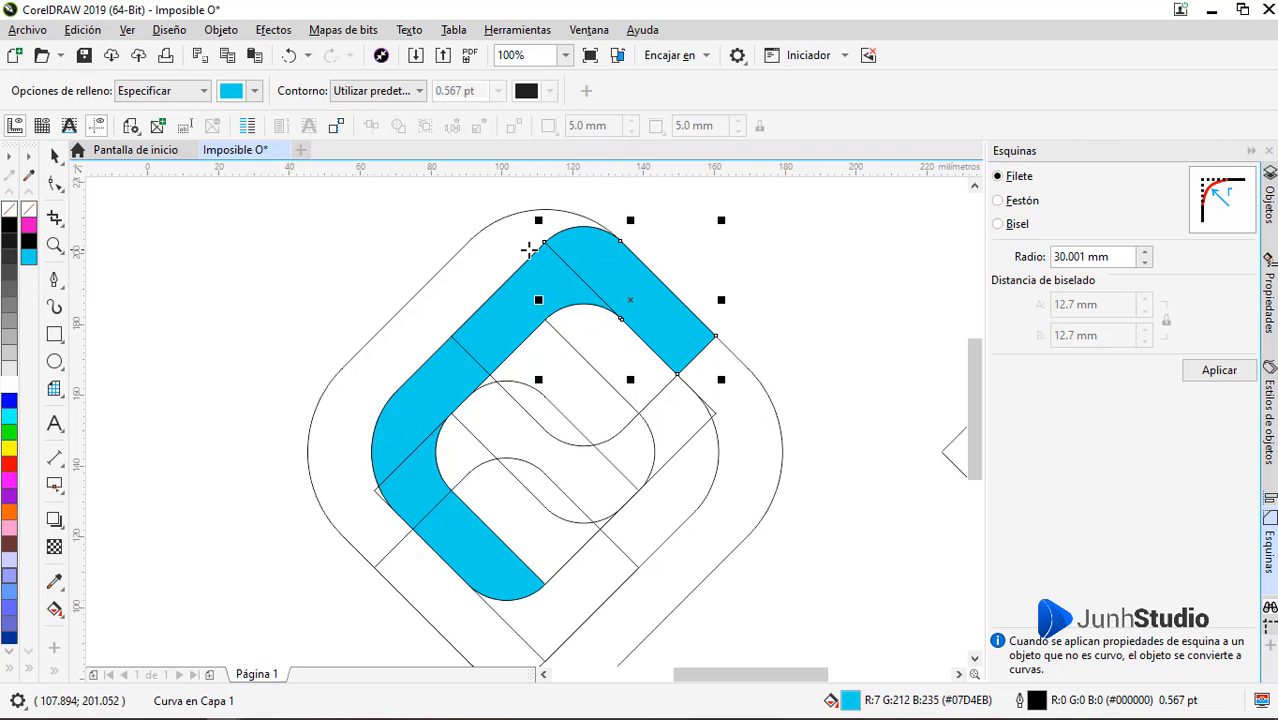
Smart-fill the right side of the outer band and the small gap at its inner edge in cyan
{"action": "scroll", "coordinate": [575, 242], "scroll_direction": "down", "scroll_amount": 2}
{"action": "scroll", "coordinate": [558, 472], "scroll_direction": "up", "scroll_amount": 2}
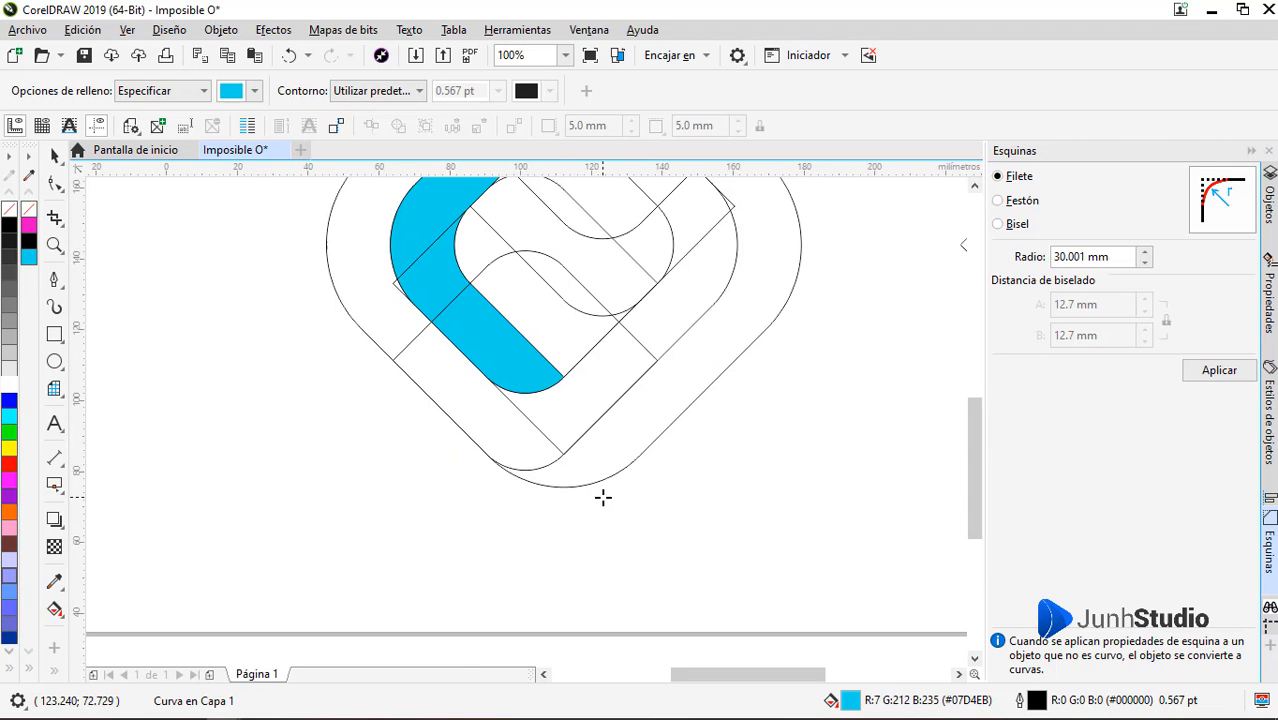
{"action": "scroll", "coordinate": [571, 394], "scroll_direction": "down", "scroll_amount": 2}
{"action": "scroll", "coordinate": [707, 320], "scroll_direction": "up", "scroll_amount": 2}
{"action": "left_click", "coordinate": [753, 364]}
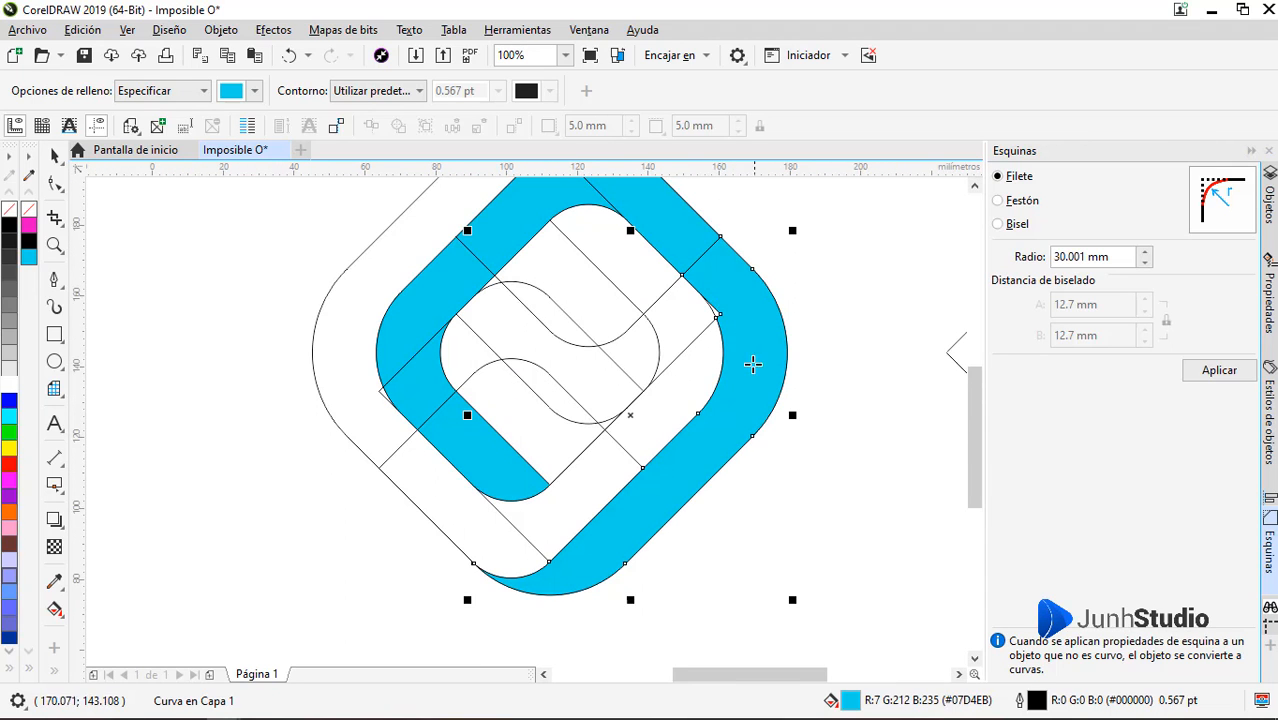
{"action": "scroll", "coordinate": [716, 318], "scroll_direction": "up", "scroll_amount": 2}
{"action": "left_click", "coordinate": [712, 308]}
{"action": "scroll", "coordinate": [720, 423], "scroll_direction": "down", "scroll_amount": 3}
{"action": "scroll", "coordinate": [716, 430], "scroll_direction": "up", "scroll_amount": 1}
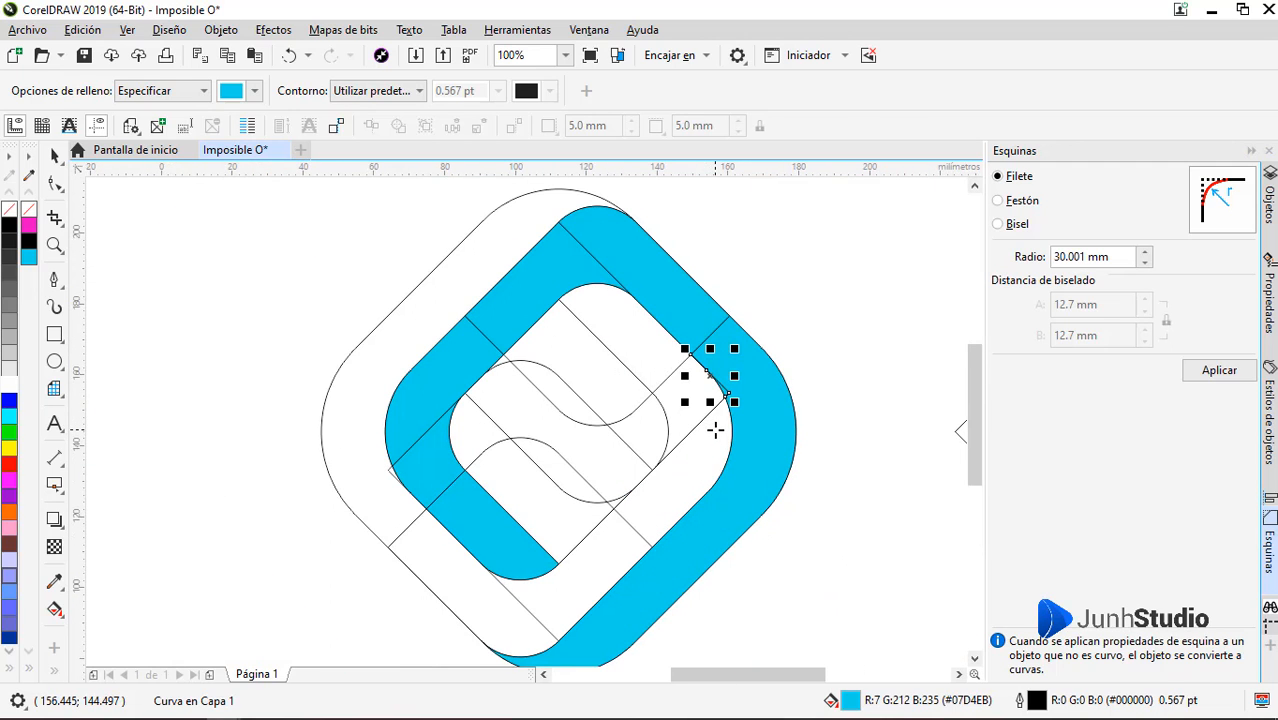
{"action": "key", "text": "space"}
{"action": "left_click", "coordinate": [840, 335]}
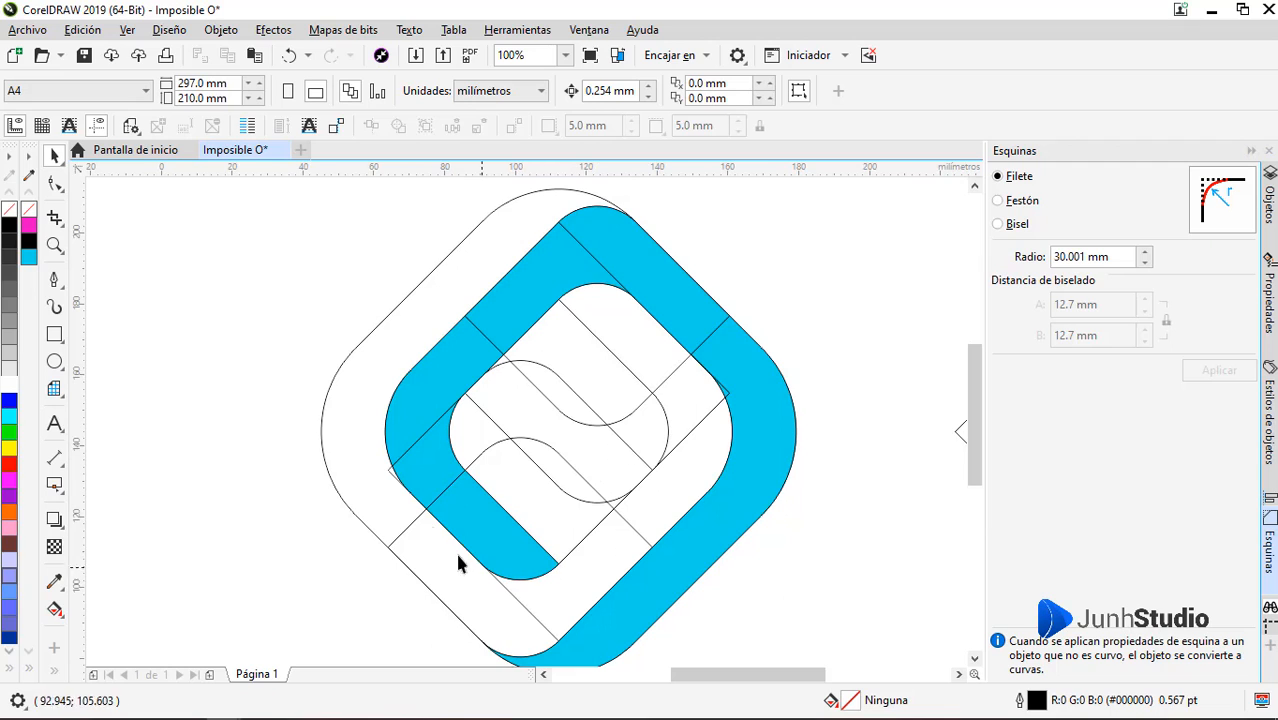
Undo the smart fills, the outermost outline's corner fillets and both copies of the sideways rounded shapes
{"action": "scroll", "coordinate": [518, 492], "scroll_direction": "down", "scroll_amount": 2}
{"action": "scroll", "coordinate": [531, 430], "scroll_direction": "up", "scroll_amount": 2}
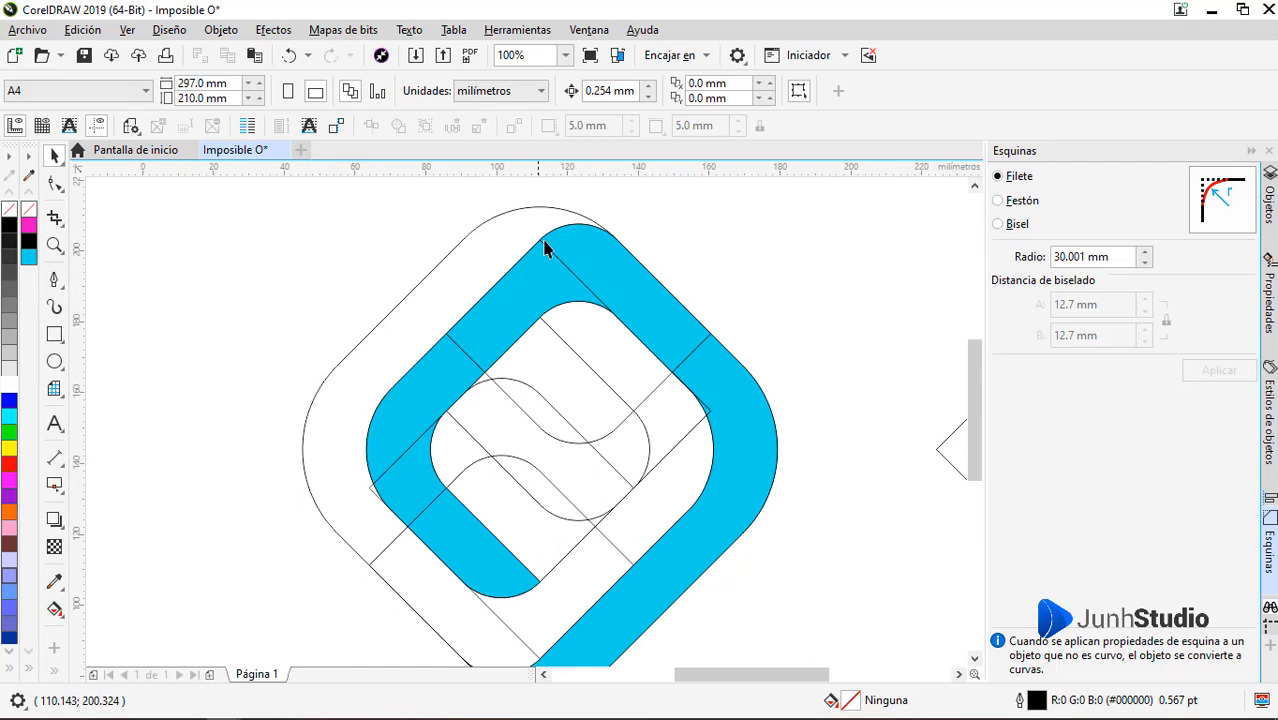
{"action": "scroll", "coordinate": [514, 430], "scroll_direction": "down", "scroll_amount": 2}
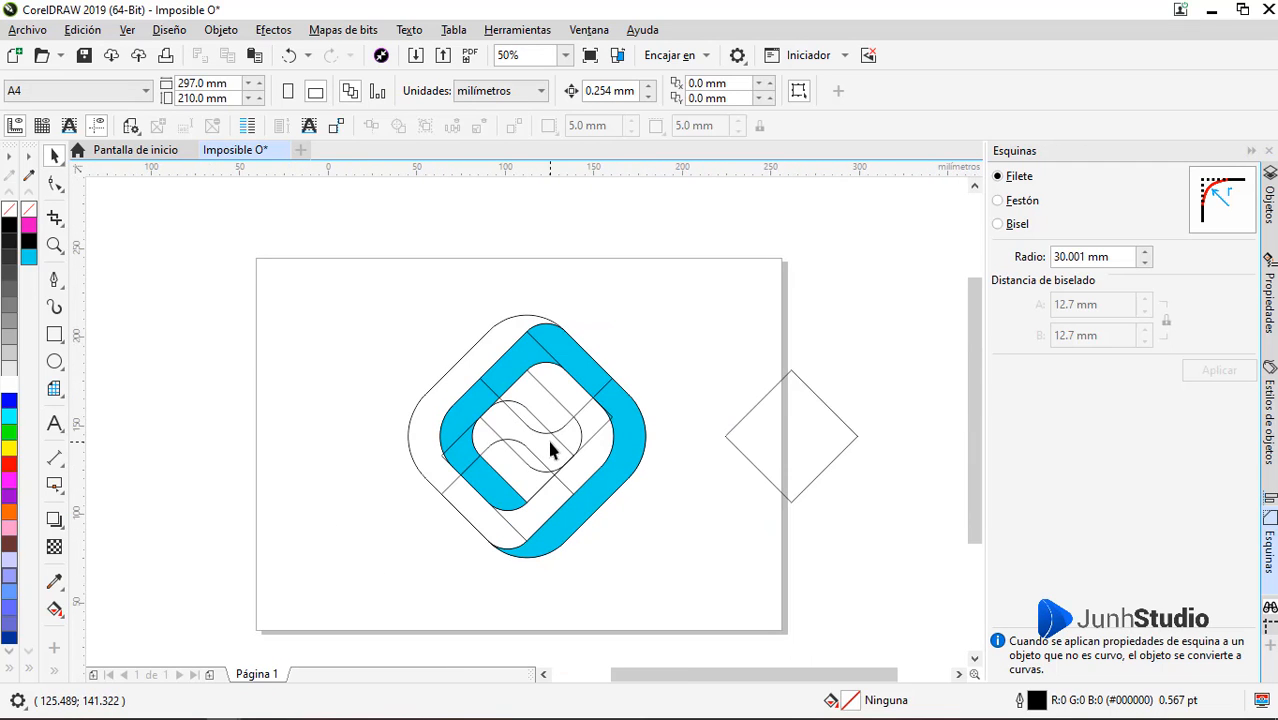
{"action": "key", "text": "ctrl+z"}
{"action": "key", "text": "ctrl+z"}
{"action": "key", "text": "ctrl+z"}
{"action": "key", "text": "ctrl+z"}
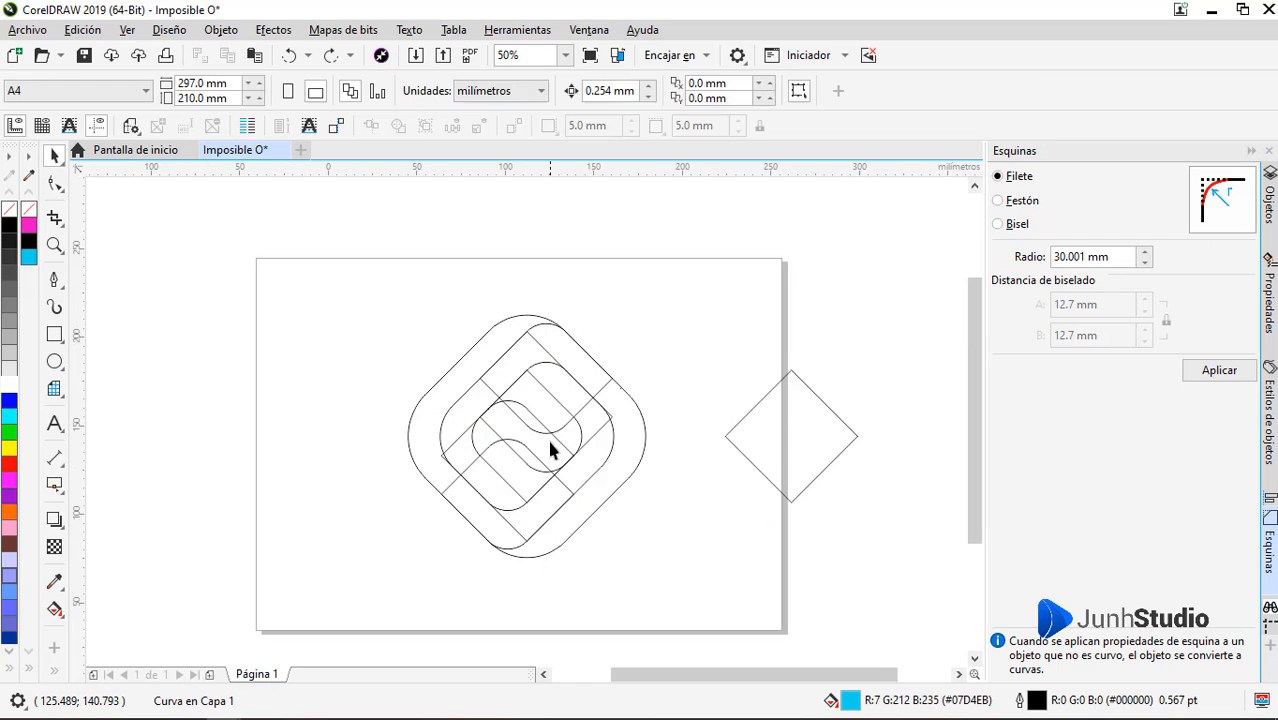
{"action": "key", "text": "ctrl+z"}
{"action": "key", "text": "ctrl+z"}
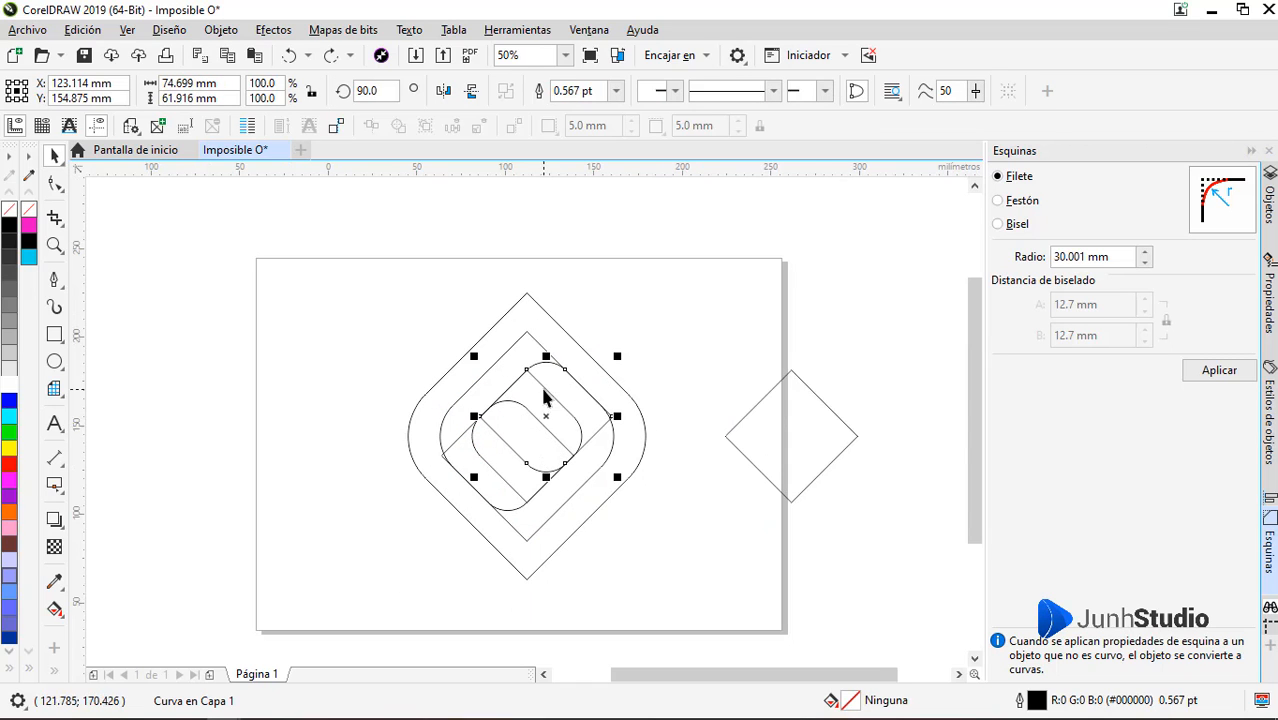
Place the separate plain diamond over the upper part of the logo, centred at about X 123.06 mm, Y 176.685 mm
{"action": "left_click", "coordinate": [545, 394]}
{"action": "left_click", "coordinate": [657, 362]}
{"action": "left_click", "coordinate": [781, 425]}
{"action": "left_click_drag", "start_coordinate": [774, 428], "coordinate": [545, 314]}
{"action": "scroll", "coordinate": [521, 313], "scroll_direction": "up", "scroll_amount": 2}
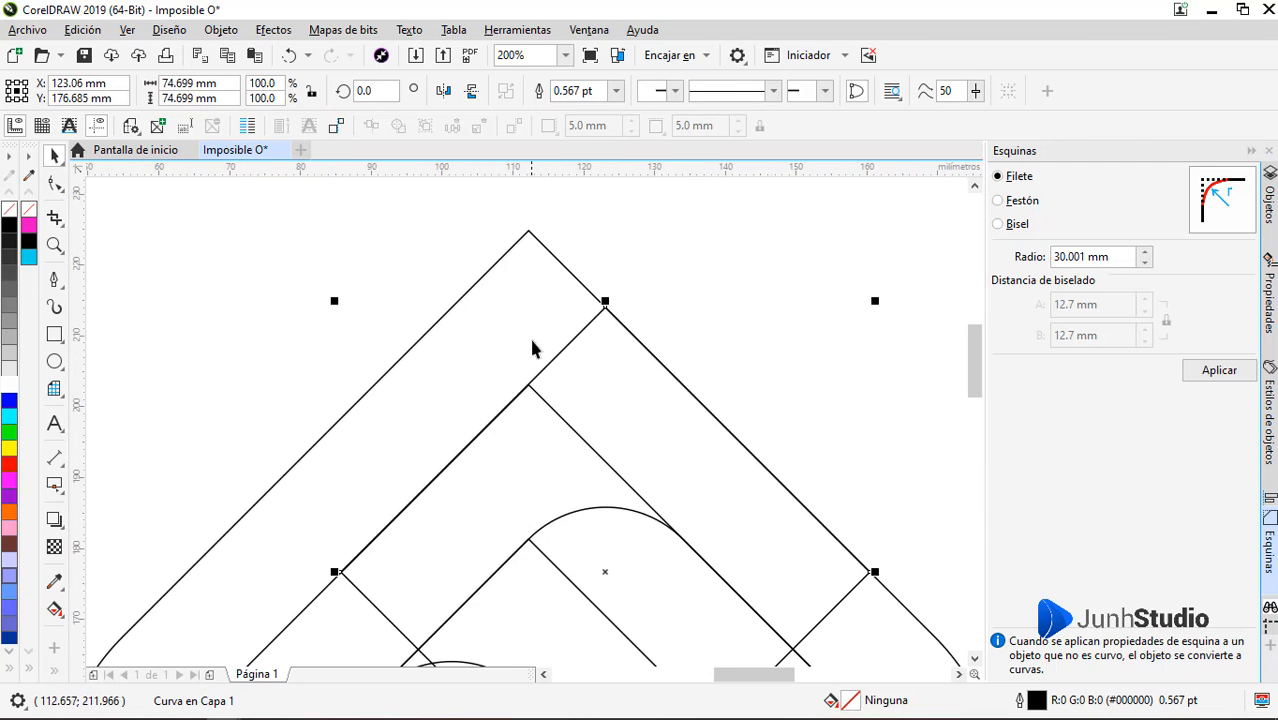
{"action": "scroll", "coordinate": [557, 337], "scroll_direction": "down", "scroll_amount": 1}
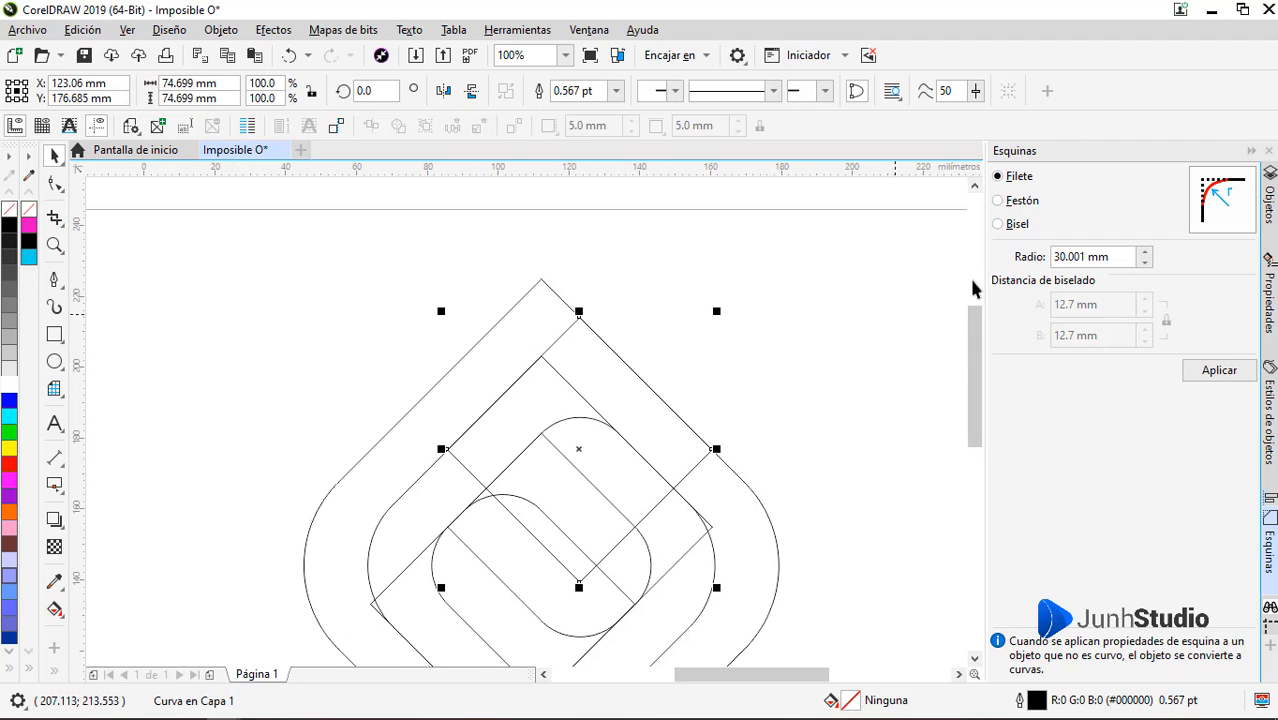
{"action": "left_click", "coordinate": [1145, 253]}
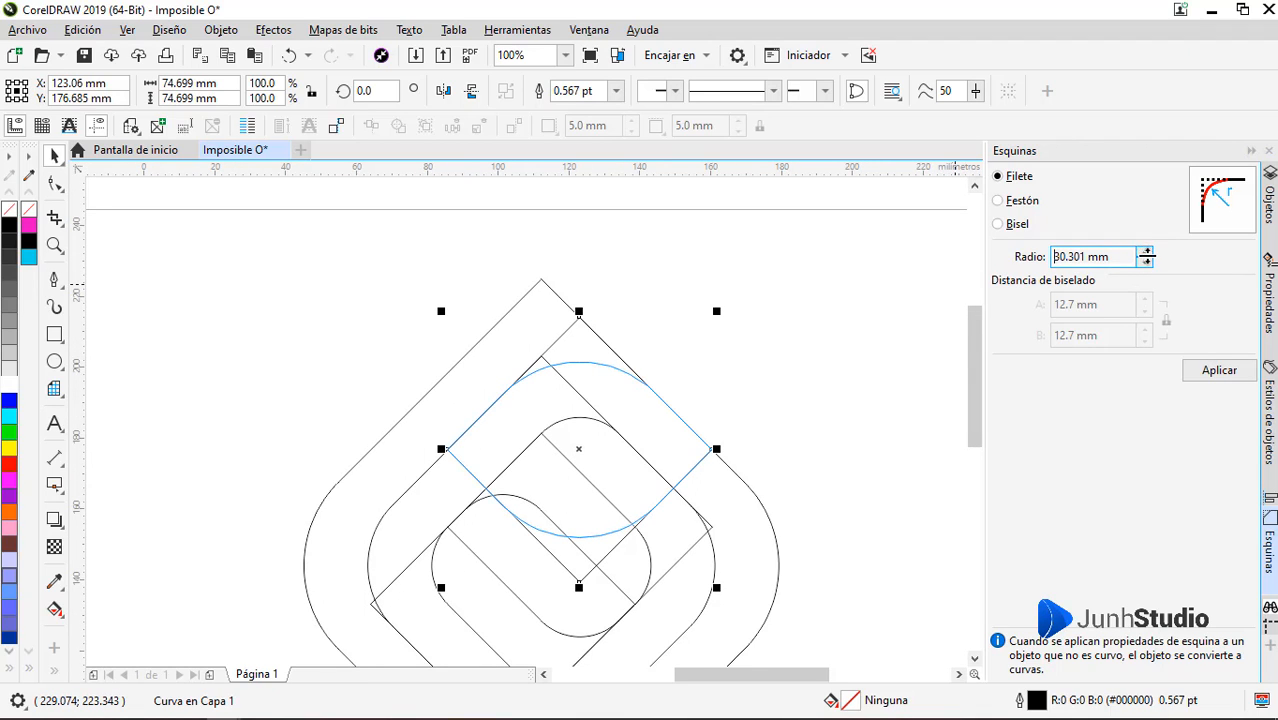
{"action": "left_click_drag", "start_coordinate": [1146, 257], "coordinate": [1135, 350]}
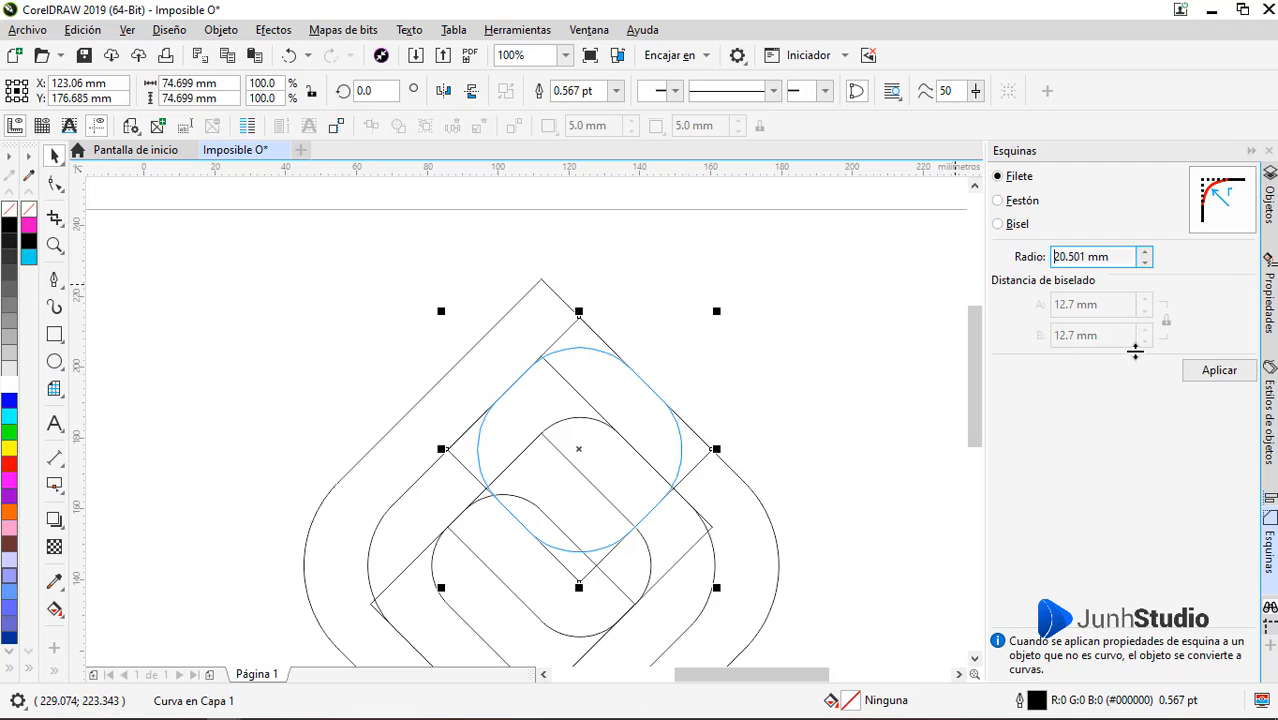
{"action": "left_click", "coordinate": [745, 399]}
Fillet only the top corner of the separate plain diamond with a radius of 26.601 mm
{"action": "key", "text": "F10"}
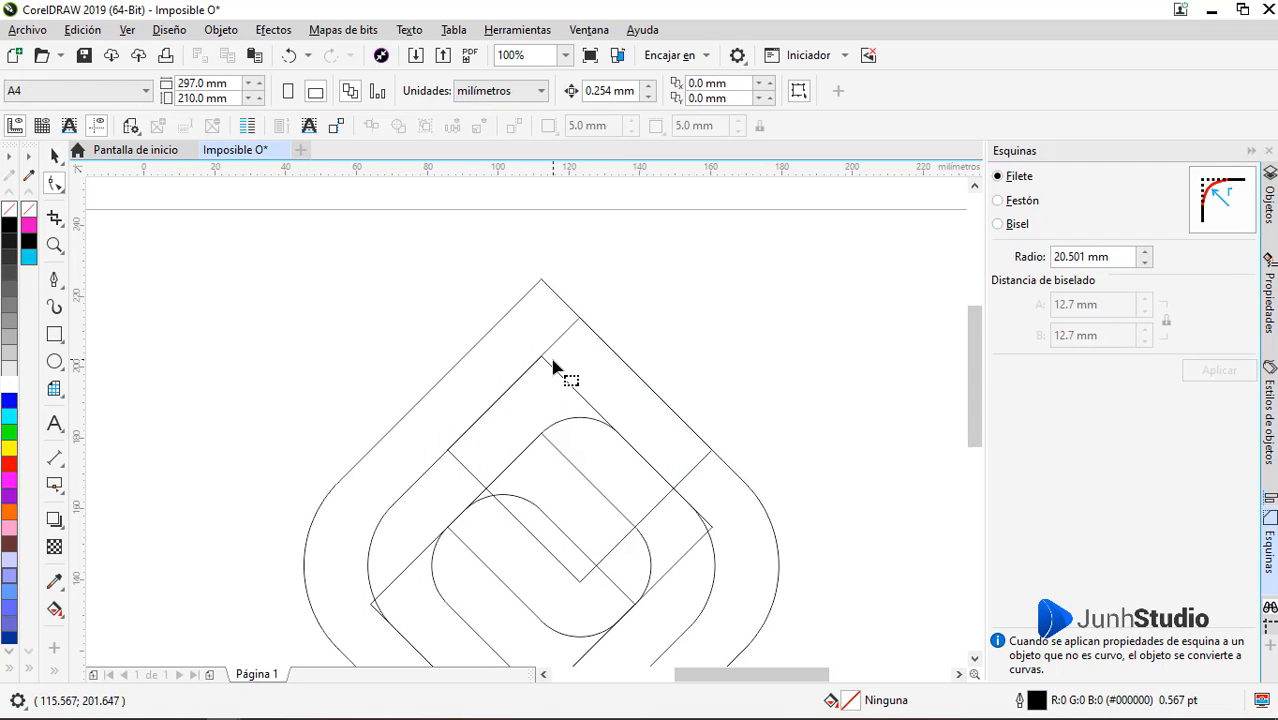
{"action": "left_click", "coordinate": [602, 340]}
{"action": "left_click_drag", "start_coordinate": [606, 291], "coordinate": [572, 412]}
{"action": "key", "text": "space"}
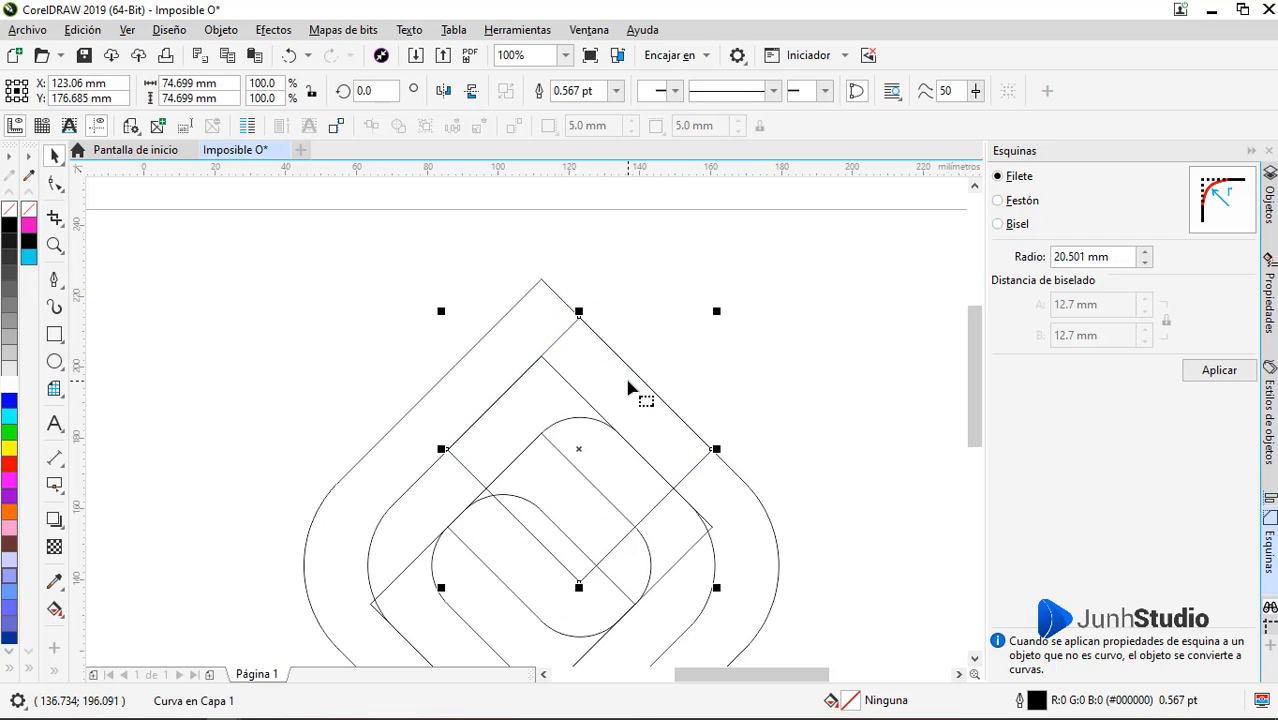
{"action": "key", "text": "space"}
{"action": "left_click_drag", "start_coordinate": [618, 277], "coordinate": [545, 427]}
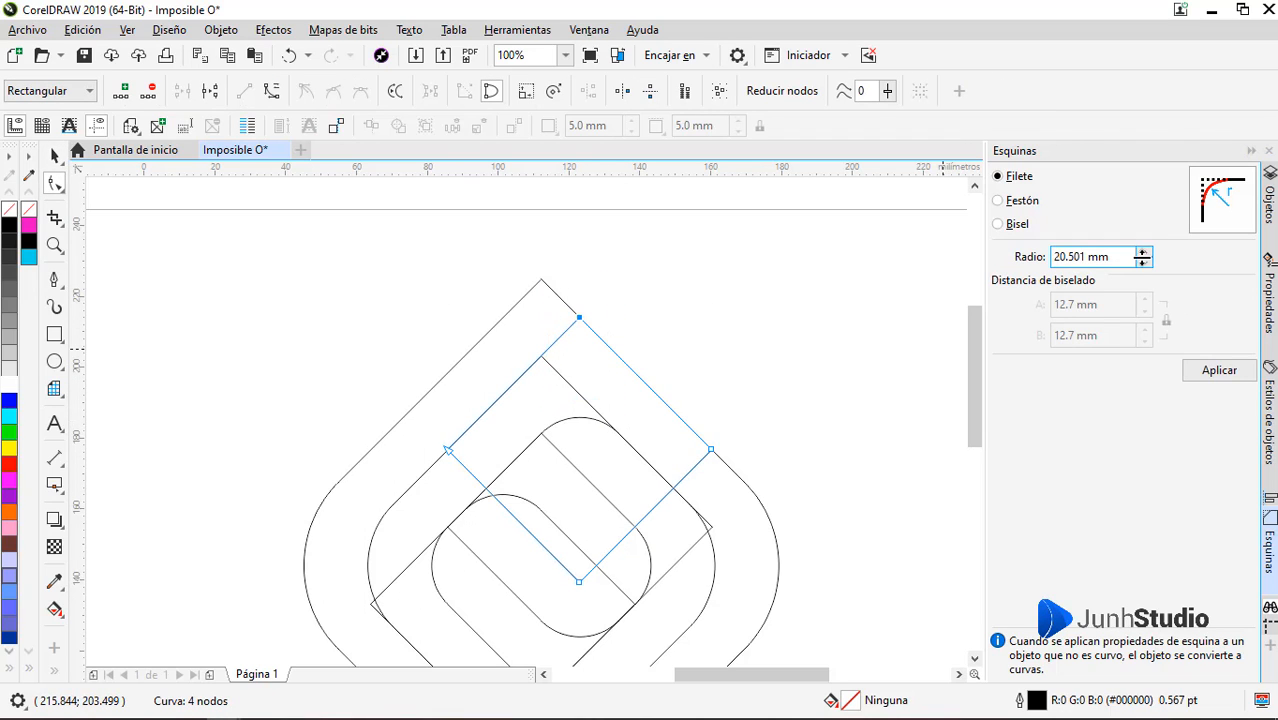
{"action": "left_click_drag", "start_coordinate": [1145, 251], "coordinate": [1141, 197]}
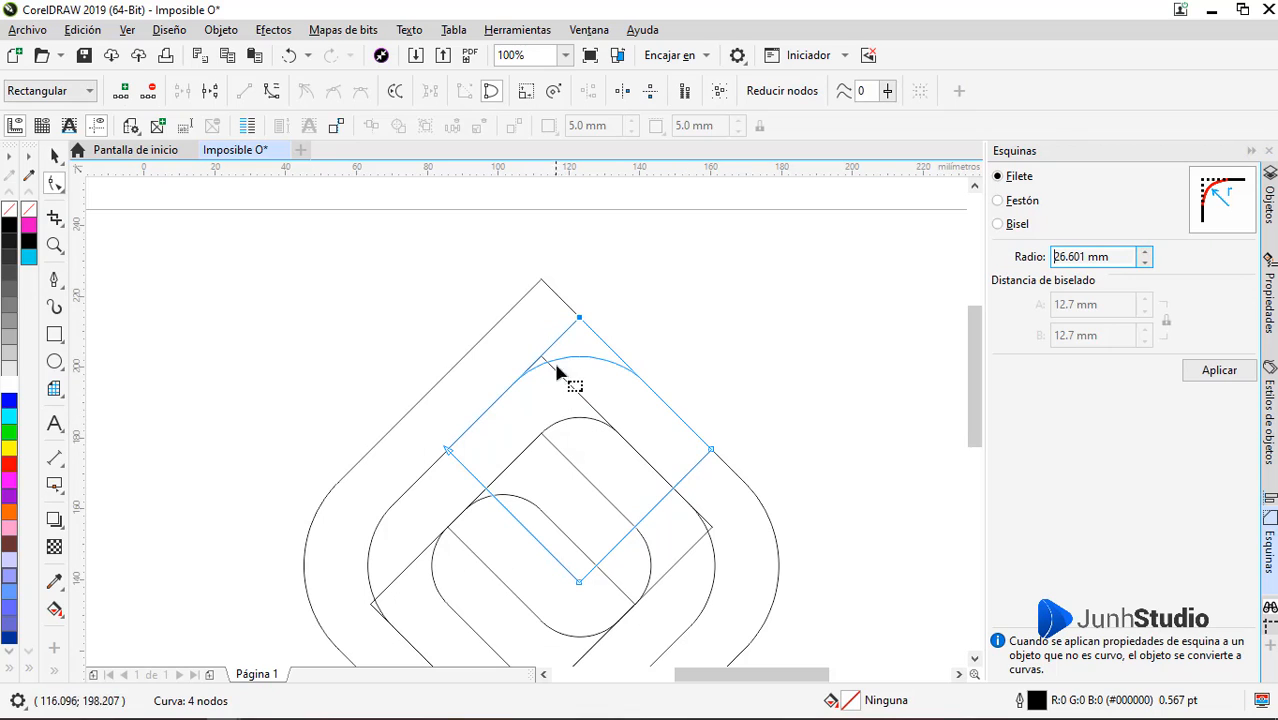
{"action": "left_click", "coordinate": [1220, 371]}
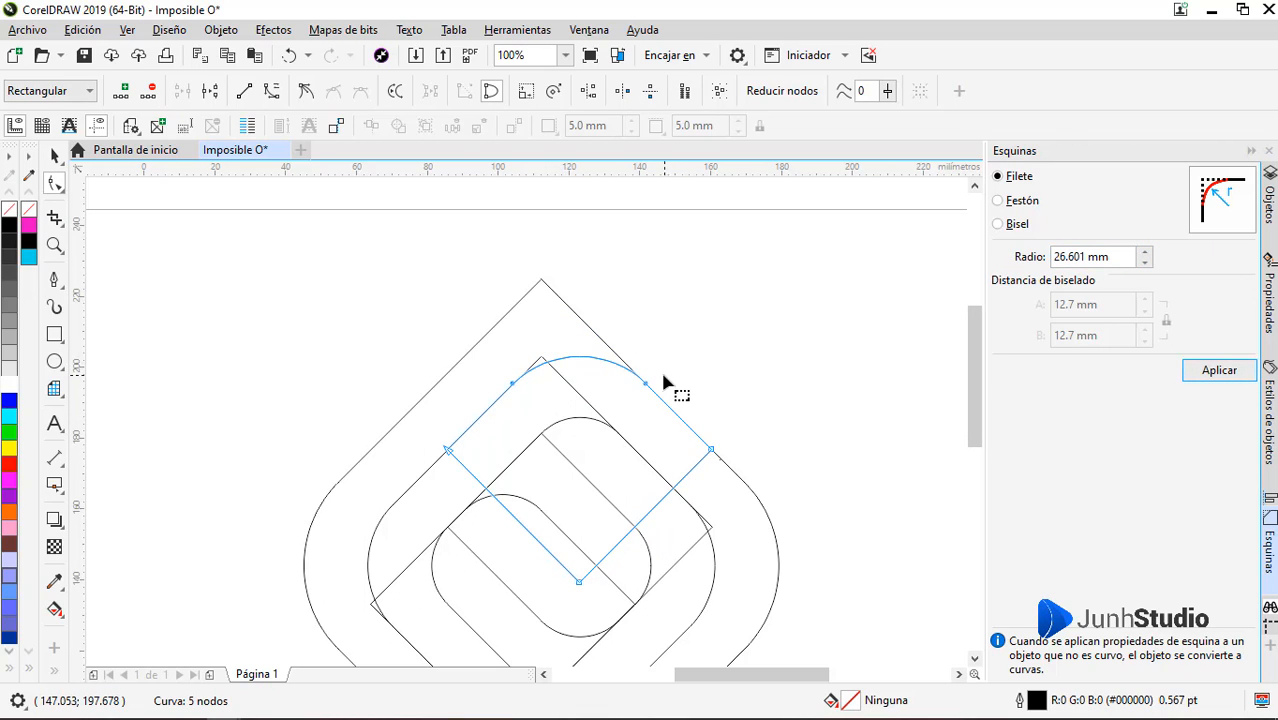
Duplicate the rounded-top diamond, mirror the copy vertically and place it over the logo's lower part, centred at about X 101.353 mm, Y 116.866 mm
{"action": "key", "text": "space"}
{"action": "scroll", "coordinate": [664, 342], "scroll_direction": "down", "scroll_amount": 2}
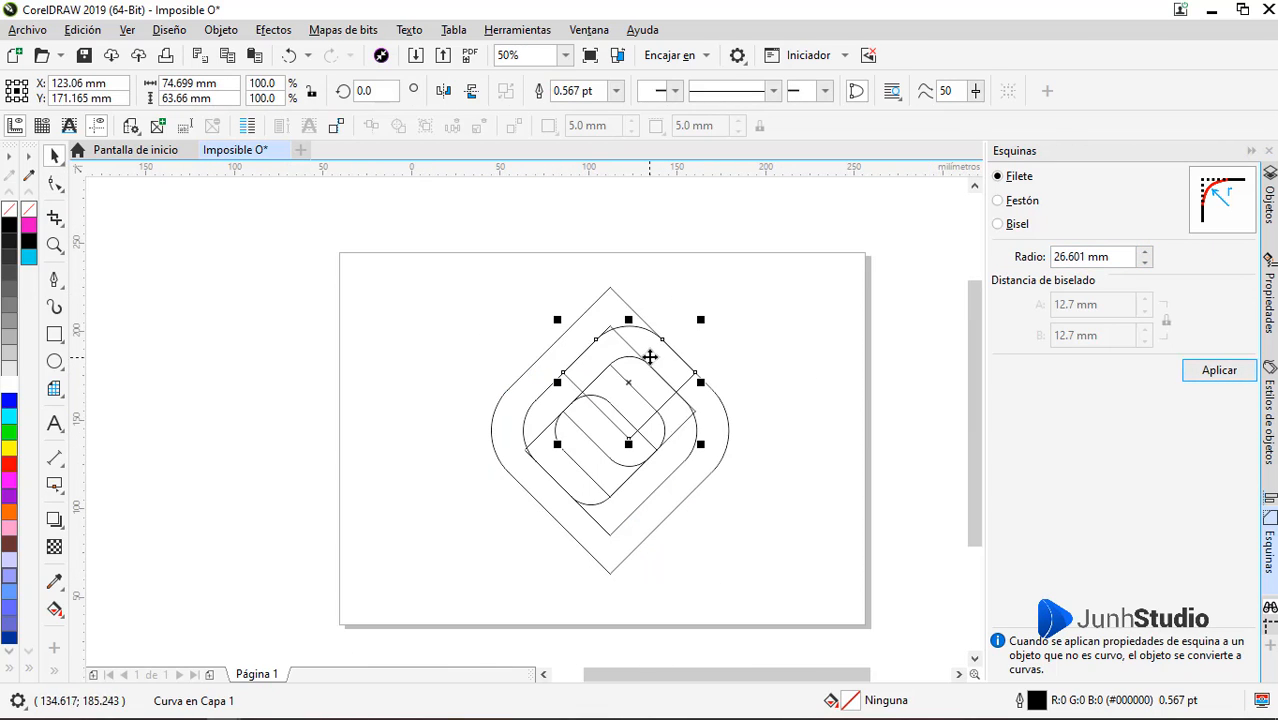
{"action": "left_click_drag", "start_coordinate": [650, 356], "coordinate": [400, 356]}
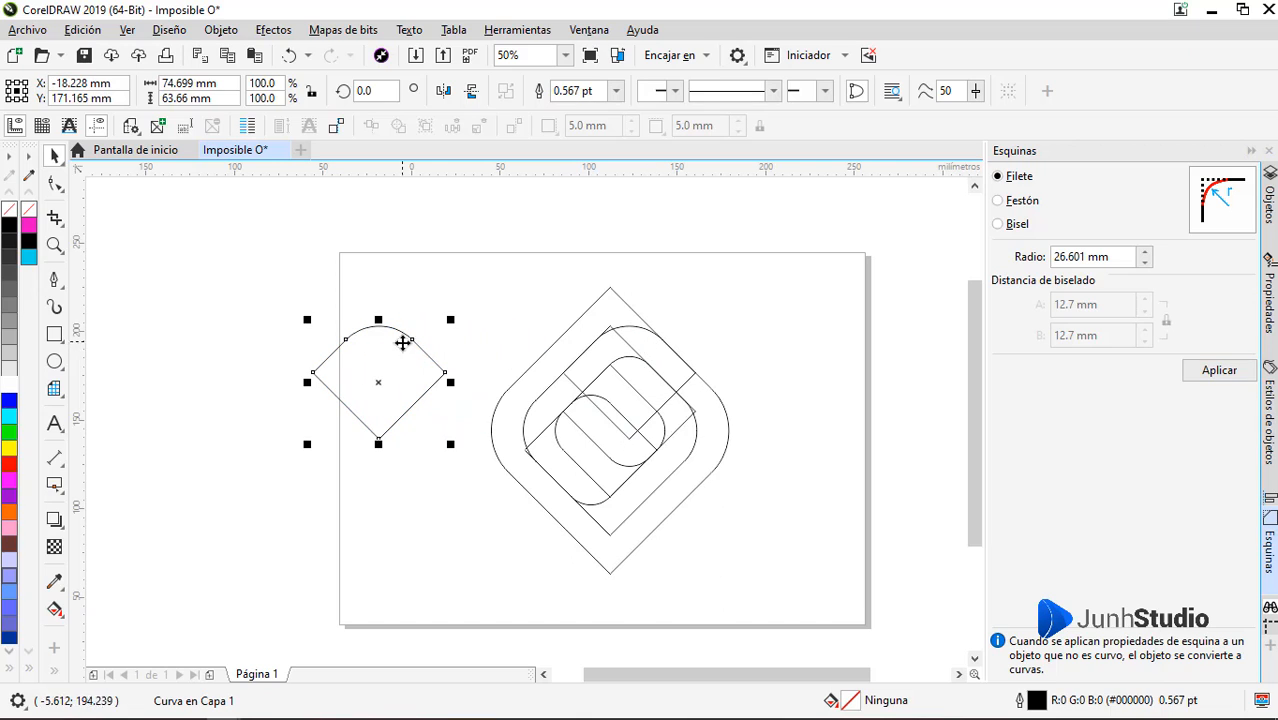
{"action": "left_click", "coordinate": [472, 91]}
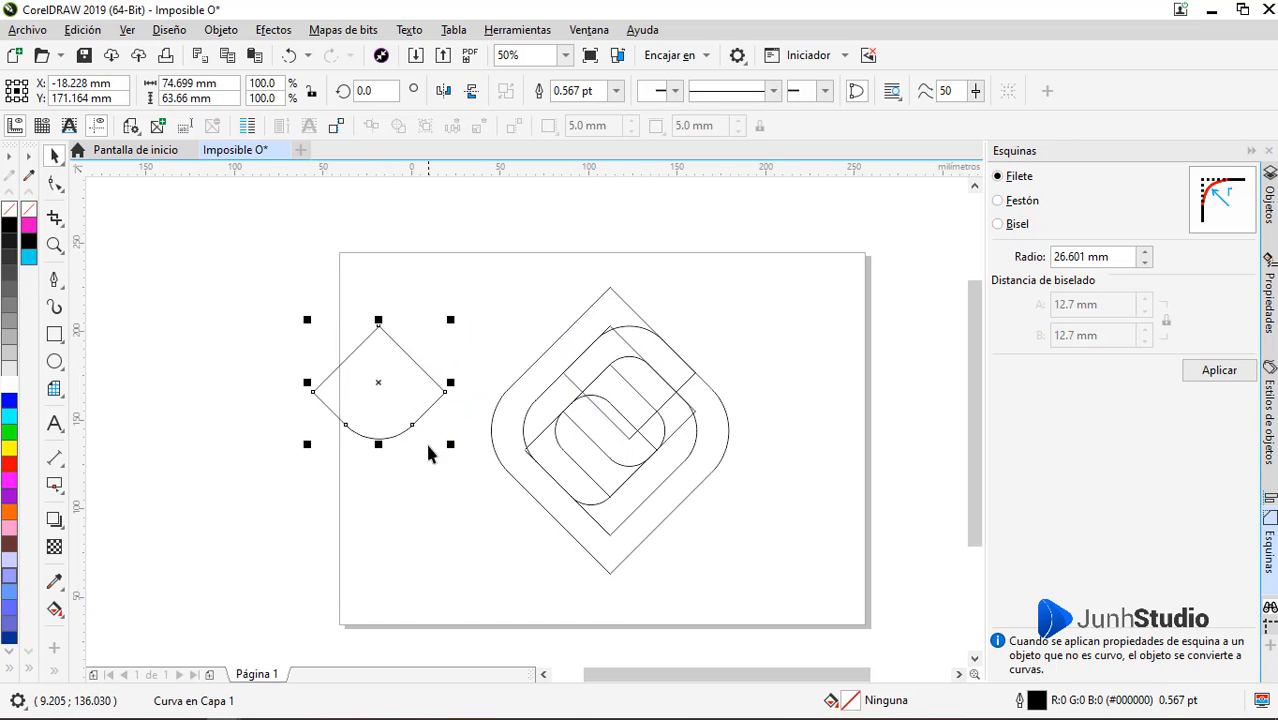
{"action": "left_click_drag", "start_coordinate": [413, 426], "coordinate": [738, 478]}
{"action": "scroll", "coordinate": [606, 532], "scroll_direction": "up", "scroll_amount": 3}
{"action": "scroll", "coordinate": [623, 513], "scroll_direction": "down", "scroll_amount": 1}
{"action": "scroll", "coordinate": [614, 545], "scroll_direction": "down", "scroll_amount": 2}
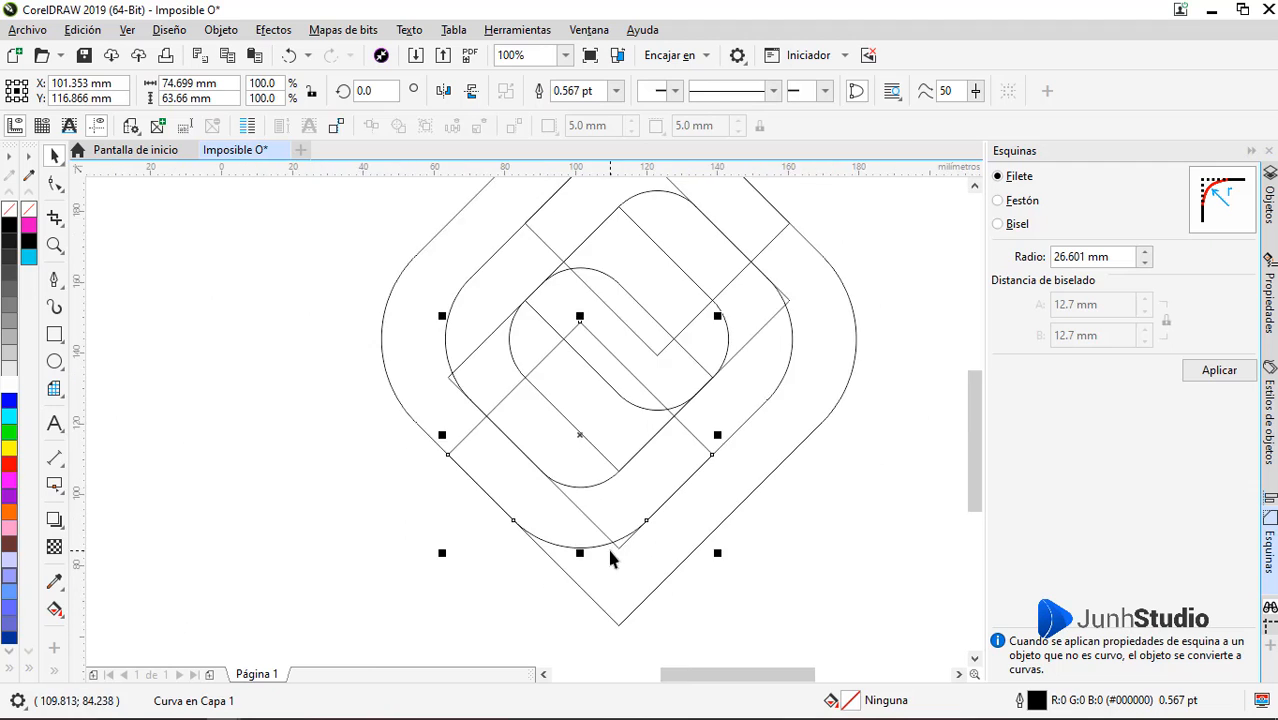
{"action": "scroll", "coordinate": [684, 437], "scroll_direction": "up", "scroll_amount": 1}
Smart-fill the inner band in cyan from its lower rounded end around the left side to the upper-right arm
{"action": "left_click", "coordinate": [805, 385]}
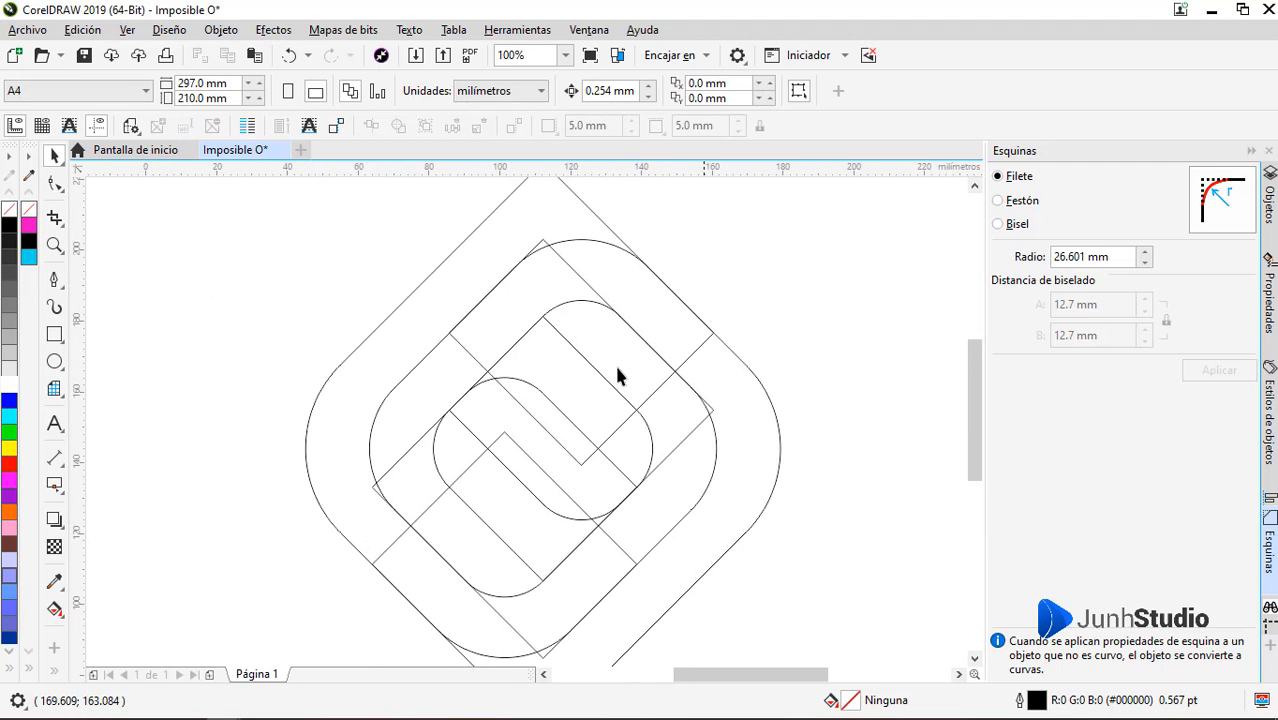
{"action": "left_click", "coordinate": [55, 676]}
{"action": "left_click", "coordinate": [85, 625]}
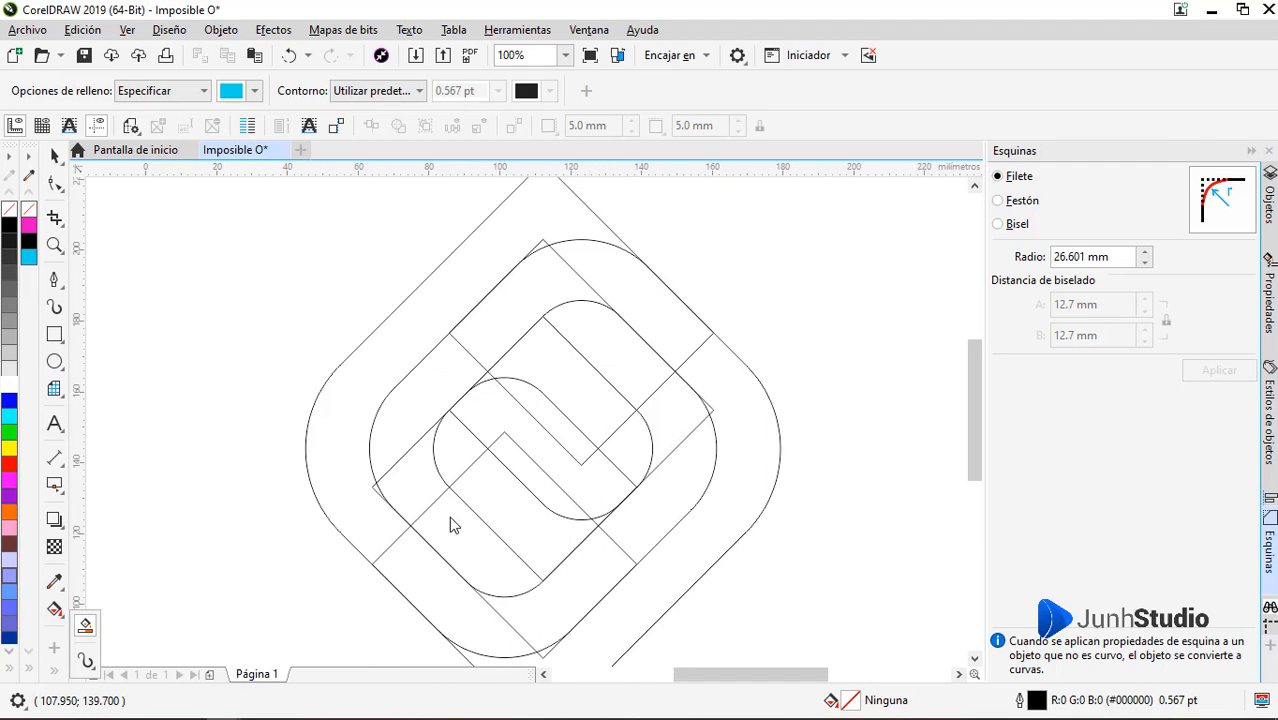
{"action": "left_click", "coordinate": [489, 565]}
{"action": "left_click", "coordinate": [425, 458]}
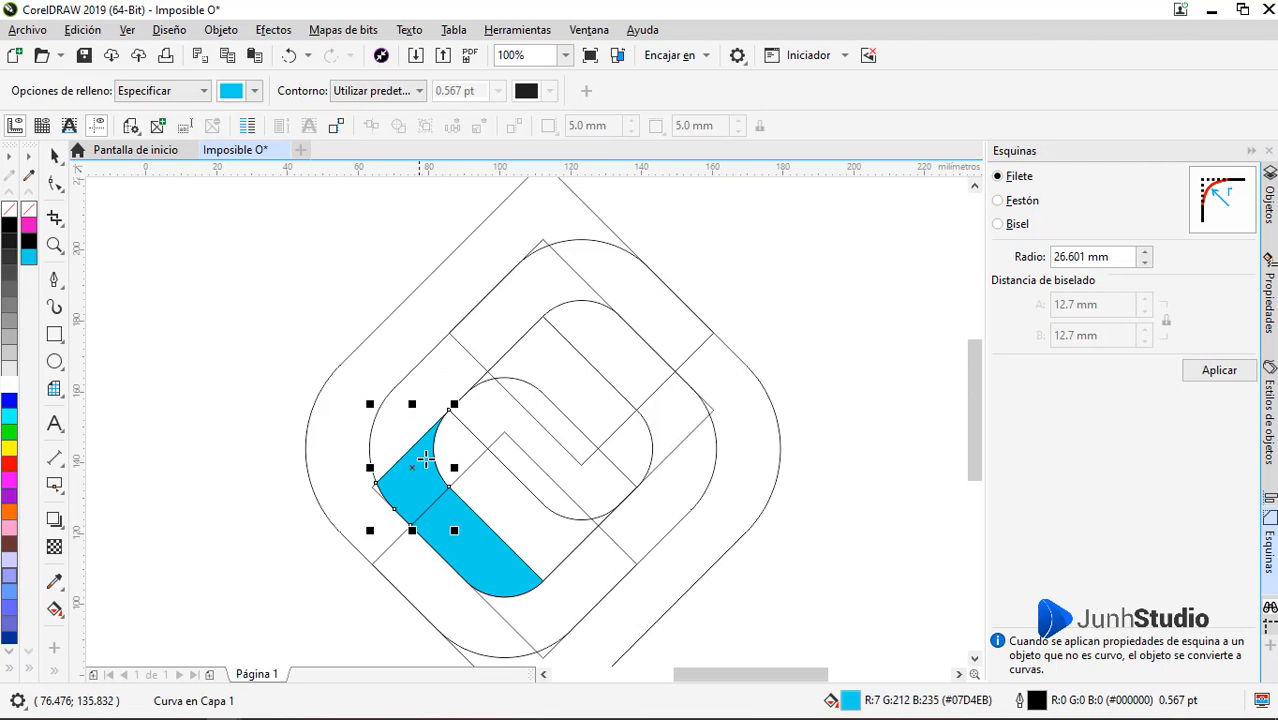
{"action": "left_click", "coordinate": [400, 425]}
{"action": "left_click", "coordinate": [540, 295]}
{"action": "left_click", "coordinate": [640, 290]}
Try to smart-fill the outer band in cyan from its right side
{"action": "left_click", "coordinate": [736, 395]}
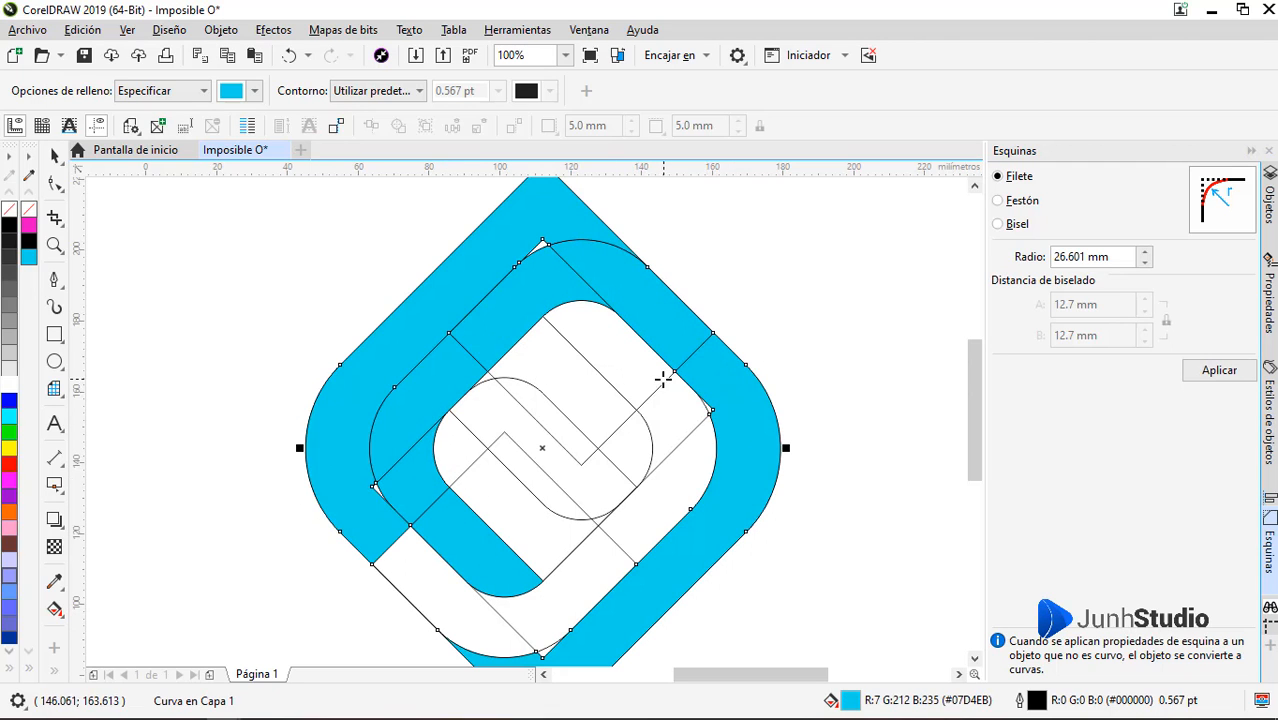
{"action": "key", "text": "ctrl+z"}
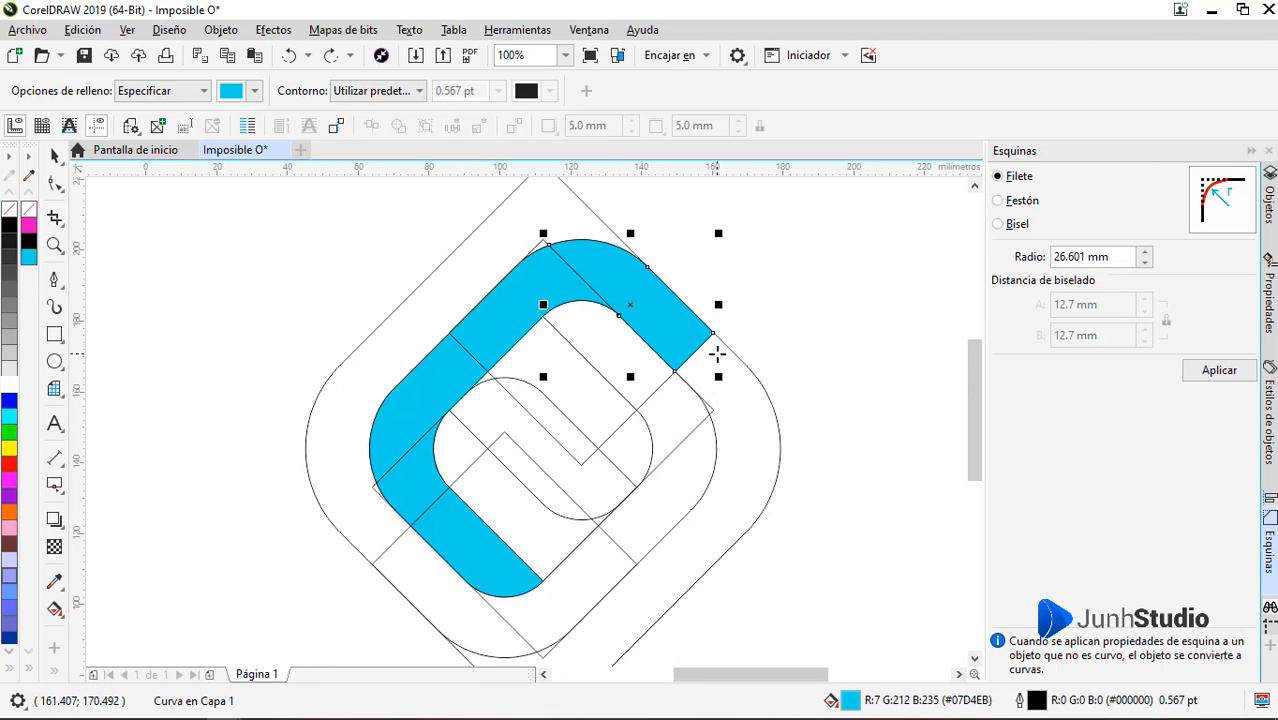
{"action": "scroll", "coordinate": [717, 354], "scroll_direction": "down", "scroll_amount": 1}
{"action": "scroll", "coordinate": [723, 360], "scroll_direction": "up", "scroll_amount": 1}
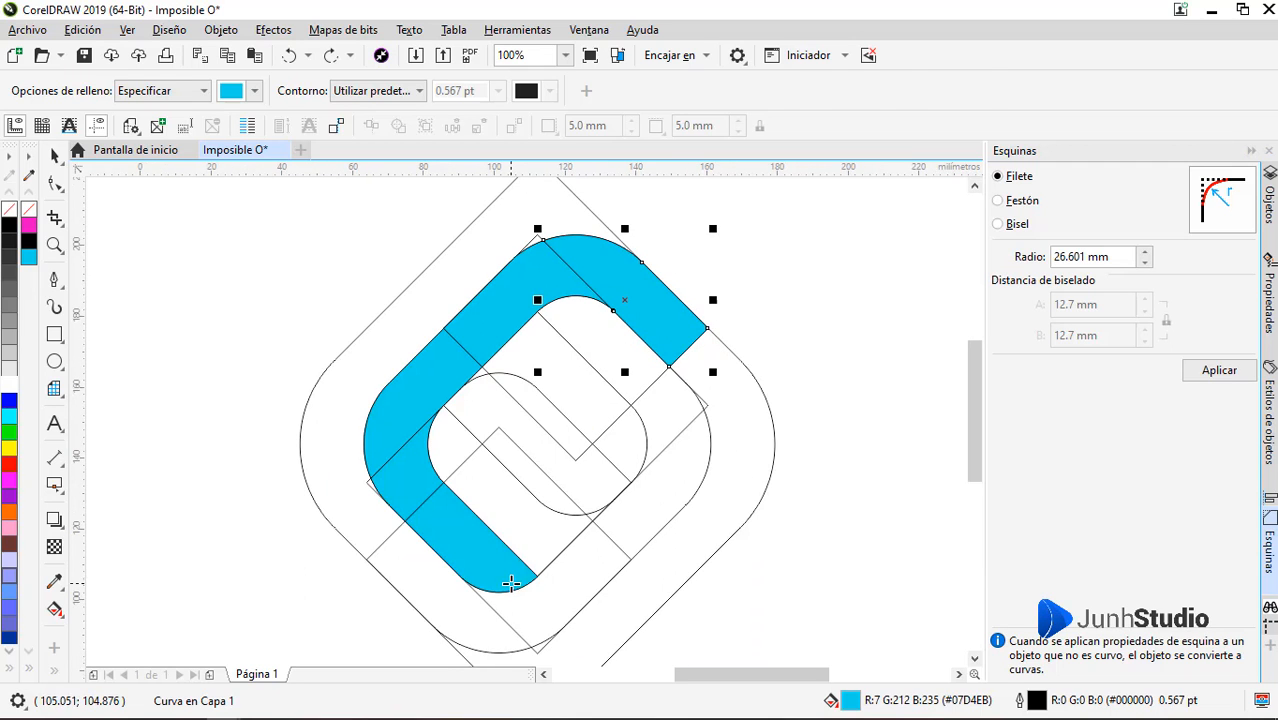
Shift the mirrored lower diamond slightly against the outer outline, centring it at about X 101.222 mm, Y 116.886 mm
{"action": "key", "text": "space"}
{"action": "left_click", "coordinate": [479, 571]}
{"action": "scroll", "coordinate": [528, 589], "scroll_direction": "up", "scroll_amount": 3}
{"action": "scroll", "coordinate": [548, 558], "scroll_direction": "down", "scroll_amount": 1}
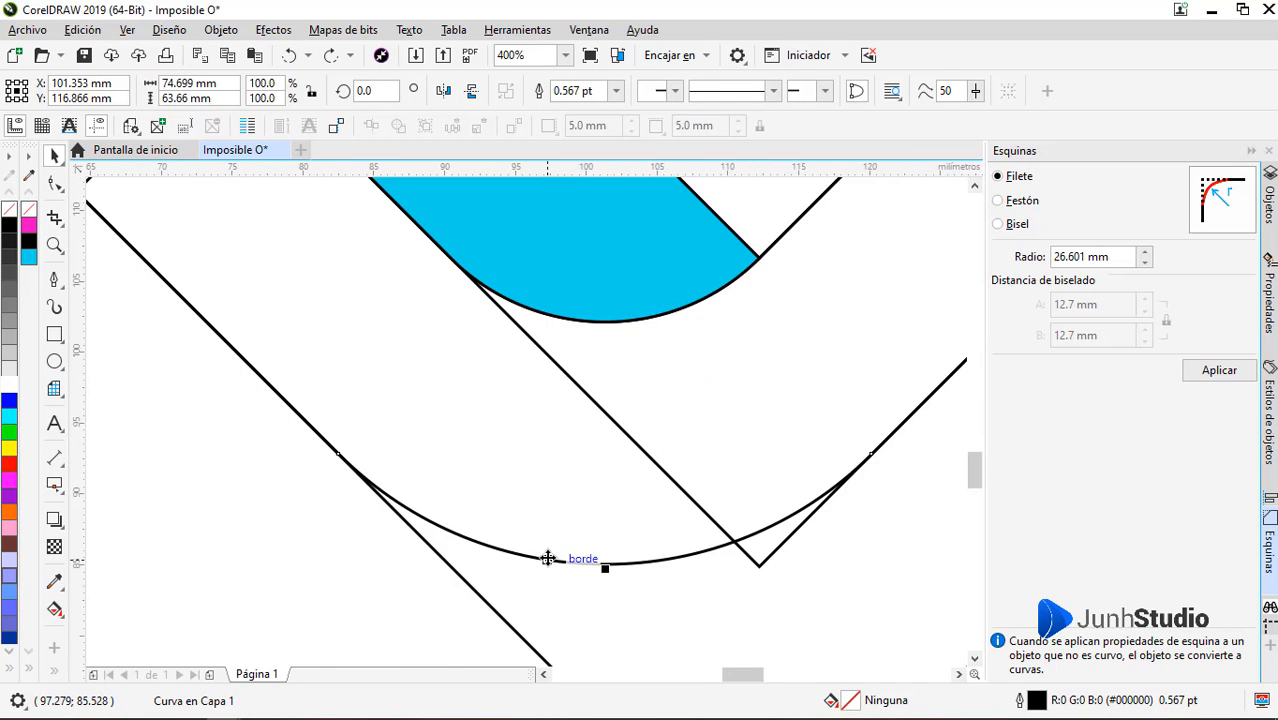
{"action": "scroll", "coordinate": [548, 558], "scroll_direction": "up", "scroll_amount": 1}
{"action": "left_click_drag", "start_coordinate": [548, 558], "coordinate": [544, 563]}
{"action": "scroll", "coordinate": [545, 545], "scroll_direction": "down", "scroll_amount": 3}
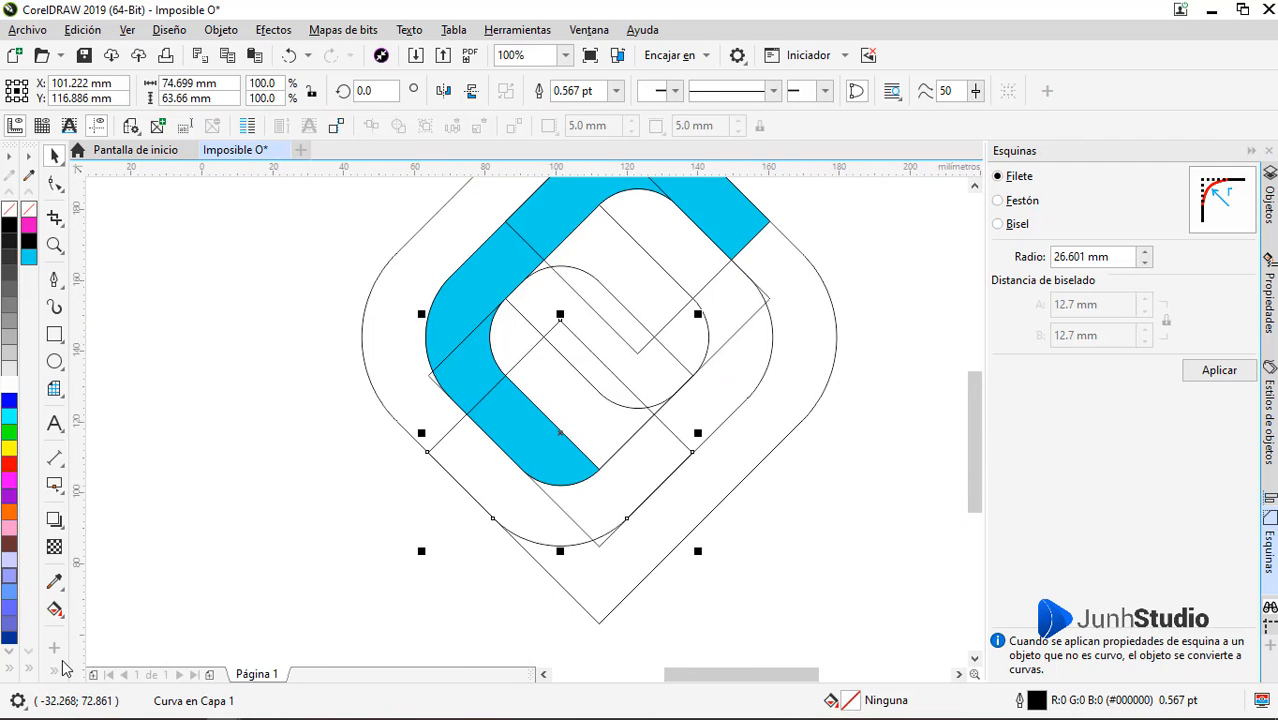
Try a cyan smart fill on the outer band's right side and delete the filled shape
{"action": "left_click", "coordinate": [55, 609]}
{"action": "left_click", "coordinate": [790, 297]}
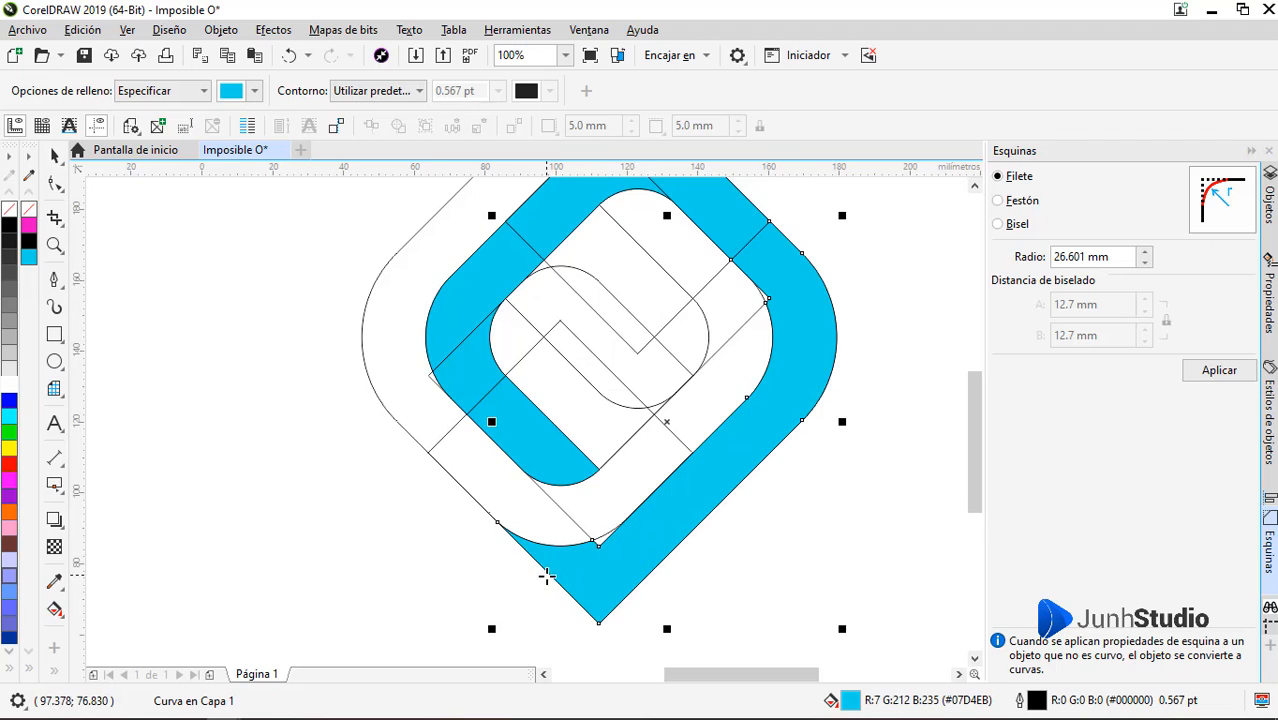
{"action": "scroll", "coordinate": [560, 519], "scroll_direction": "down", "scroll_amount": 1}
{"action": "key", "text": "space"}
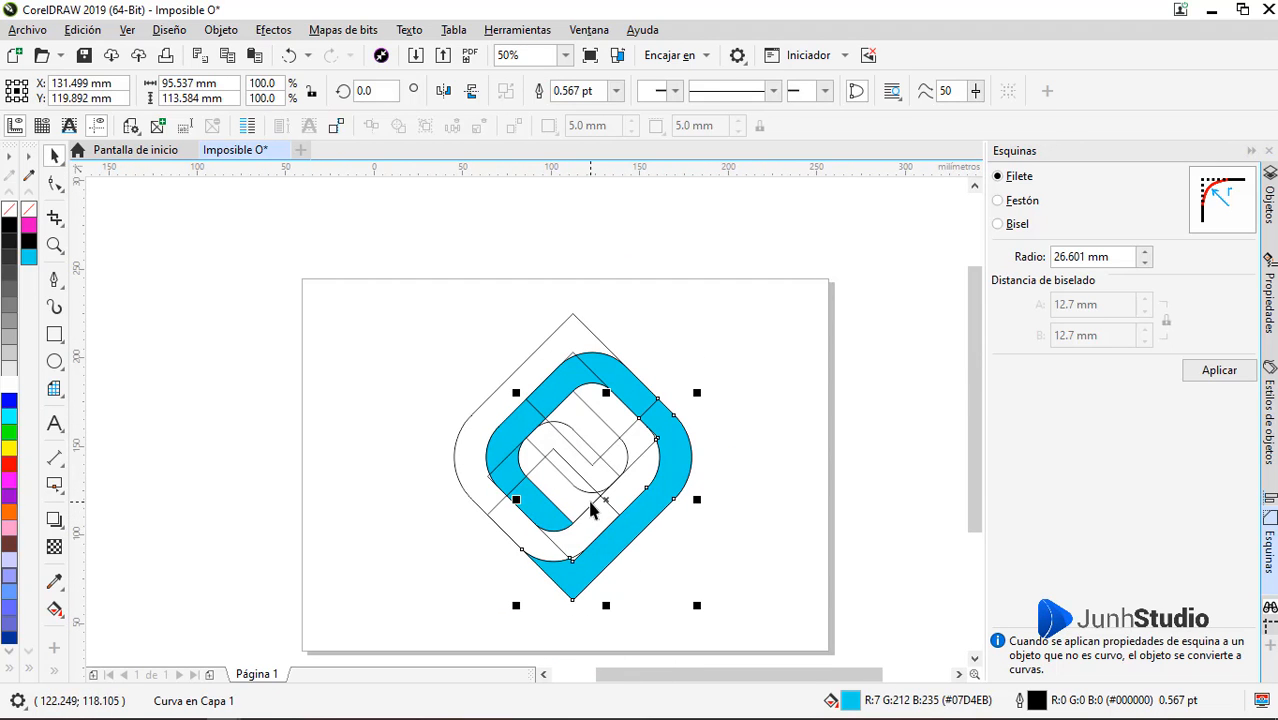
{"action": "key", "text": "Delete"}
Fillet the top and bottom corners of the outermost outline with a radius of 22.301 mm
{"action": "key", "text": "F10"}
{"action": "left_click", "coordinate": [594, 322]}
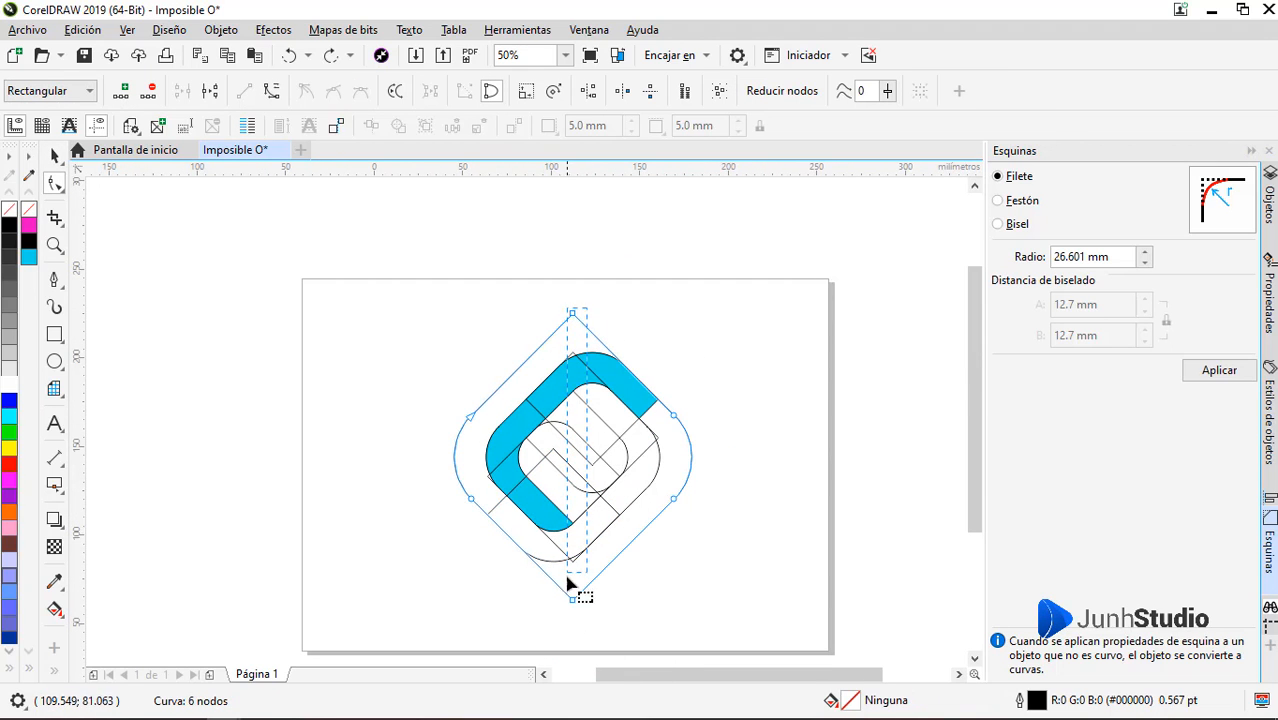
{"action": "left_click_drag", "start_coordinate": [1144, 256], "coordinate": [1076, 304]}
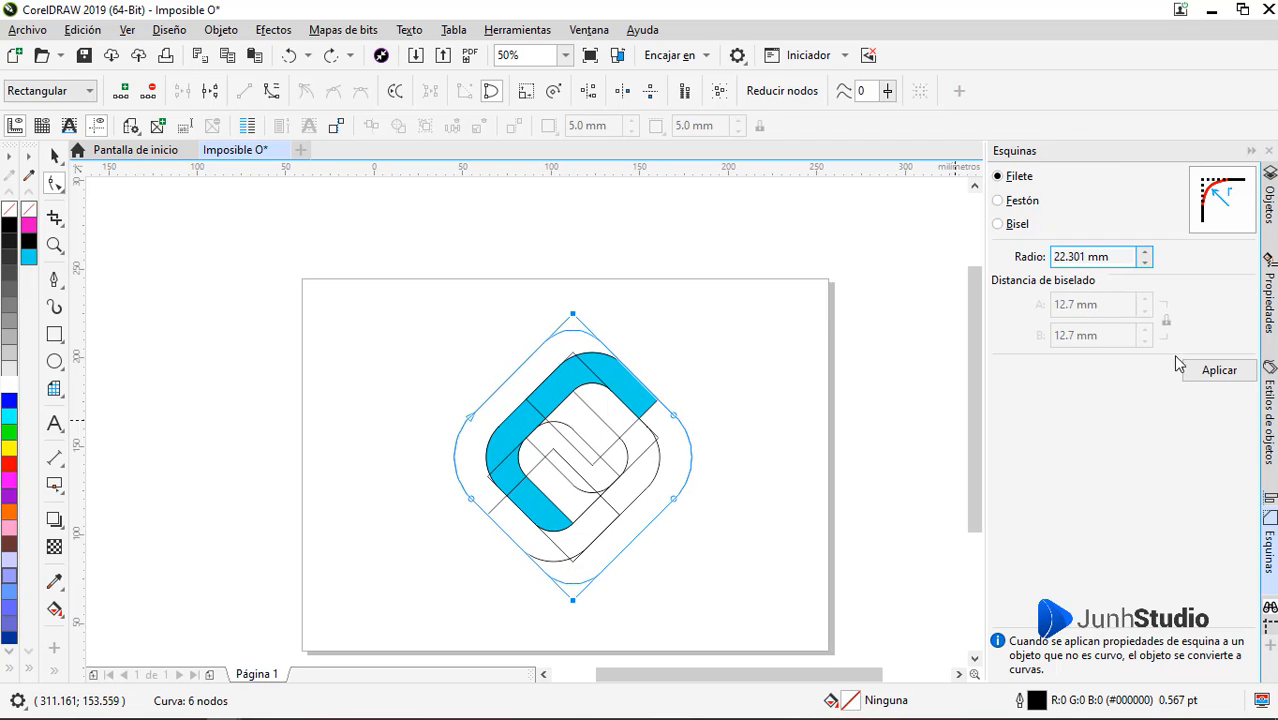
{"action": "left_click", "coordinate": [1188, 367]}
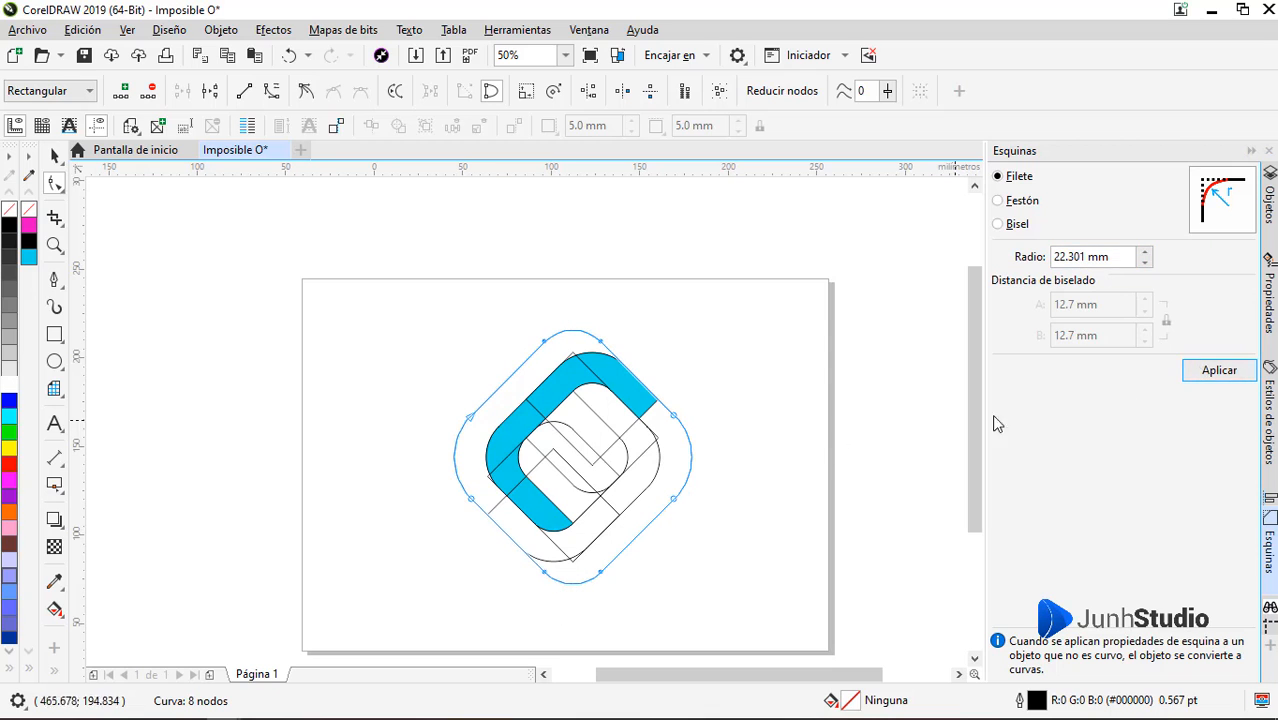
Smart-fill the right side of the rounded outer band and the small gap at its inner edge in cyan
{"action": "left_click", "coordinate": [56, 664]}
{"action": "left_click", "coordinate": [85, 625]}
{"action": "left_click", "coordinate": [641, 519]}
{"action": "scroll", "coordinate": [662, 442], "scroll_direction": "up", "scroll_amount": 10}
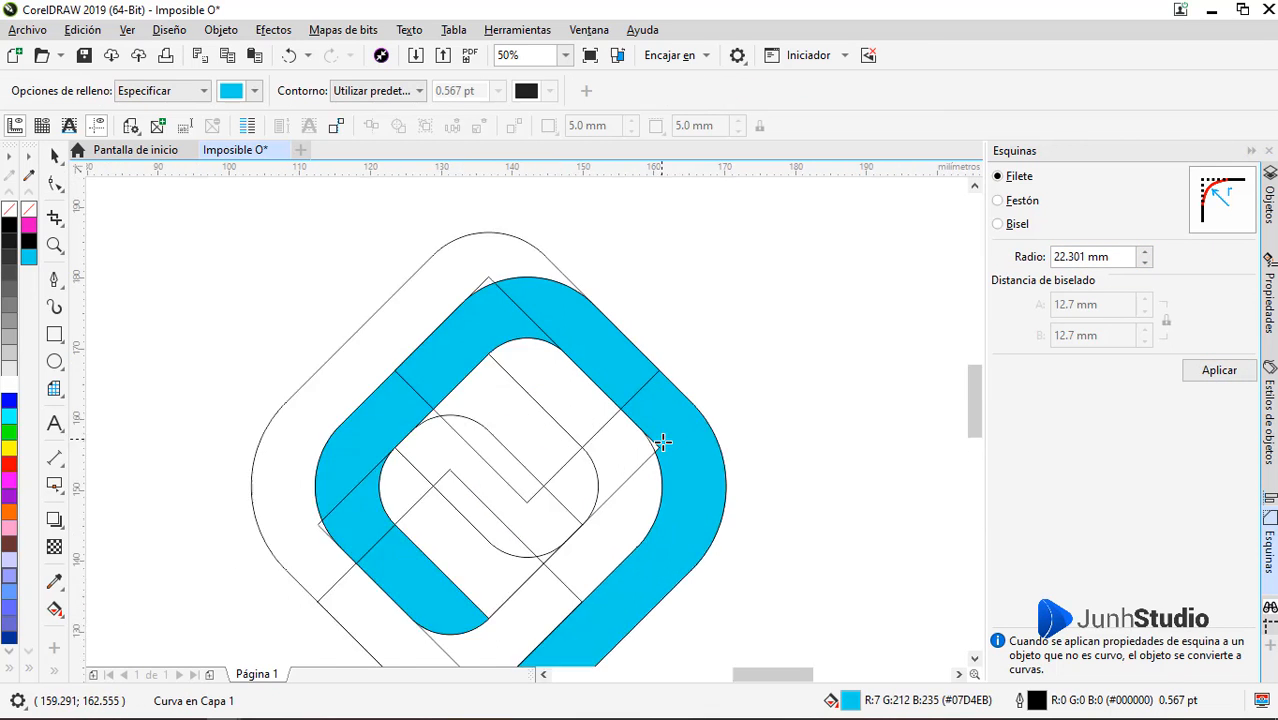
{"action": "scroll", "coordinate": [674, 366], "scroll_direction": "down", "scroll_amount": 8}
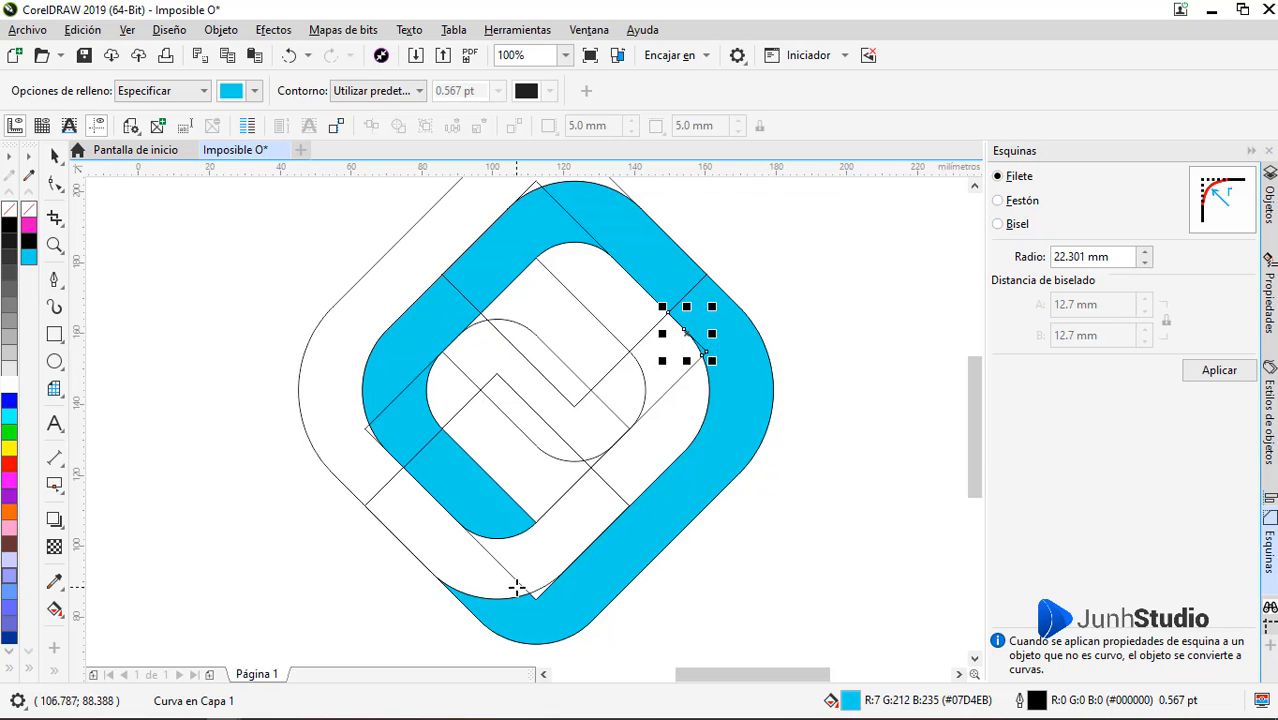
Try to smart-fill the small gap beside the bottom corner of the inner diamond in cyan
{"action": "scroll", "coordinate": [542, 616], "scroll_direction": "up", "scroll_amount": 6}
{"action": "scroll", "coordinate": [560, 600], "scroll_direction": "down", "scroll_amount": 6}
{"action": "scroll", "coordinate": [613, 565], "scroll_direction": "down", "scroll_amount": 2}
{"action": "scroll", "coordinate": [613, 520], "scroll_direction": "up", "scroll_amount": 2}
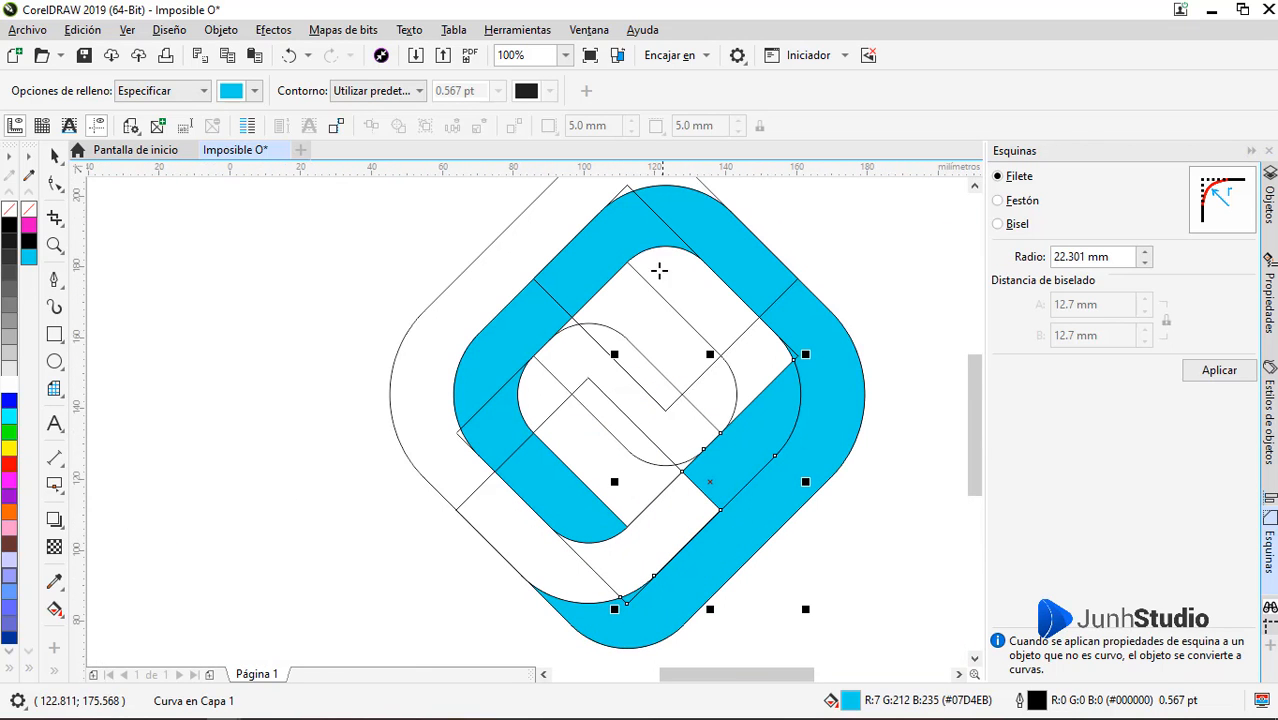
{"action": "key", "text": "ctrl+z"}
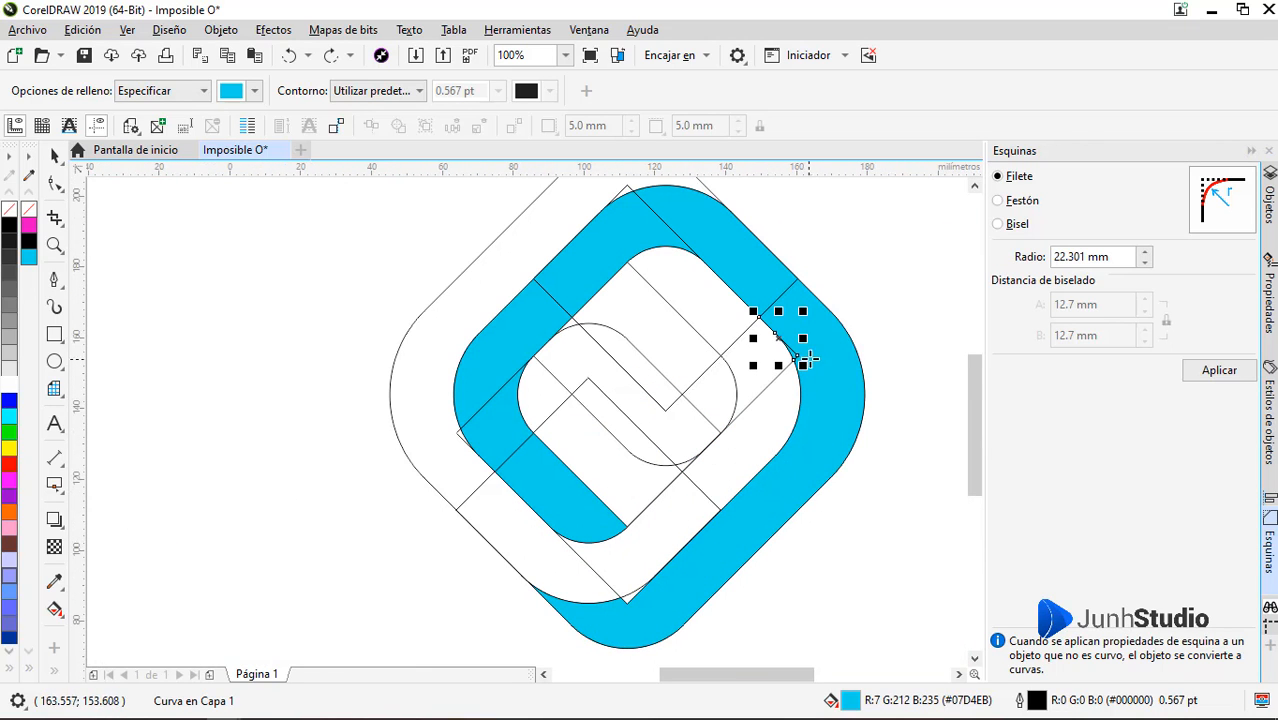
{"action": "scroll", "coordinate": [626, 608], "scroll_direction": "up", "scroll_amount": 4}
{"action": "left_click", "coordinate": [633, 569]}
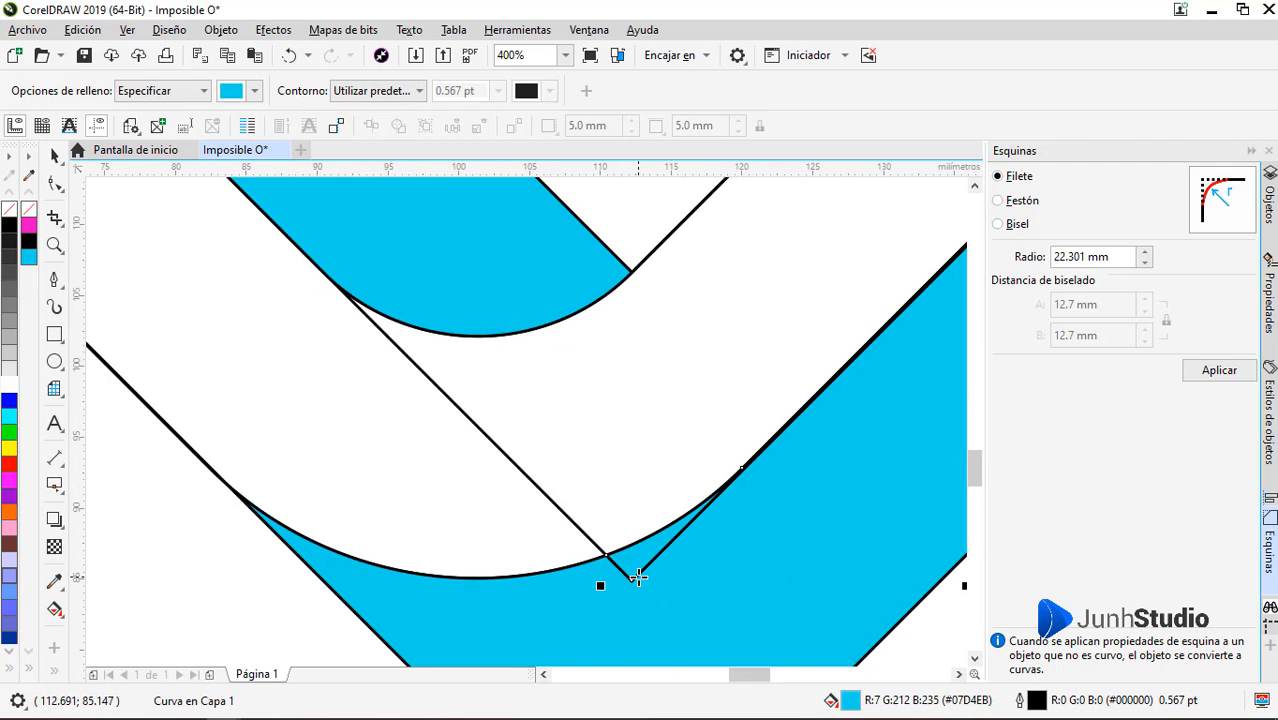
{"action": "scroll", "coordinate": [633, 570], "scroll_direction": "down", "scroll_amount": 4}
{"action": "key", "text": "ctrl+z"}
Undo the cyan smart fills on the right side of the outer band
{"action": "key", "text": "space"}
{"action": "left_click", "coordinate": [689, 525]}
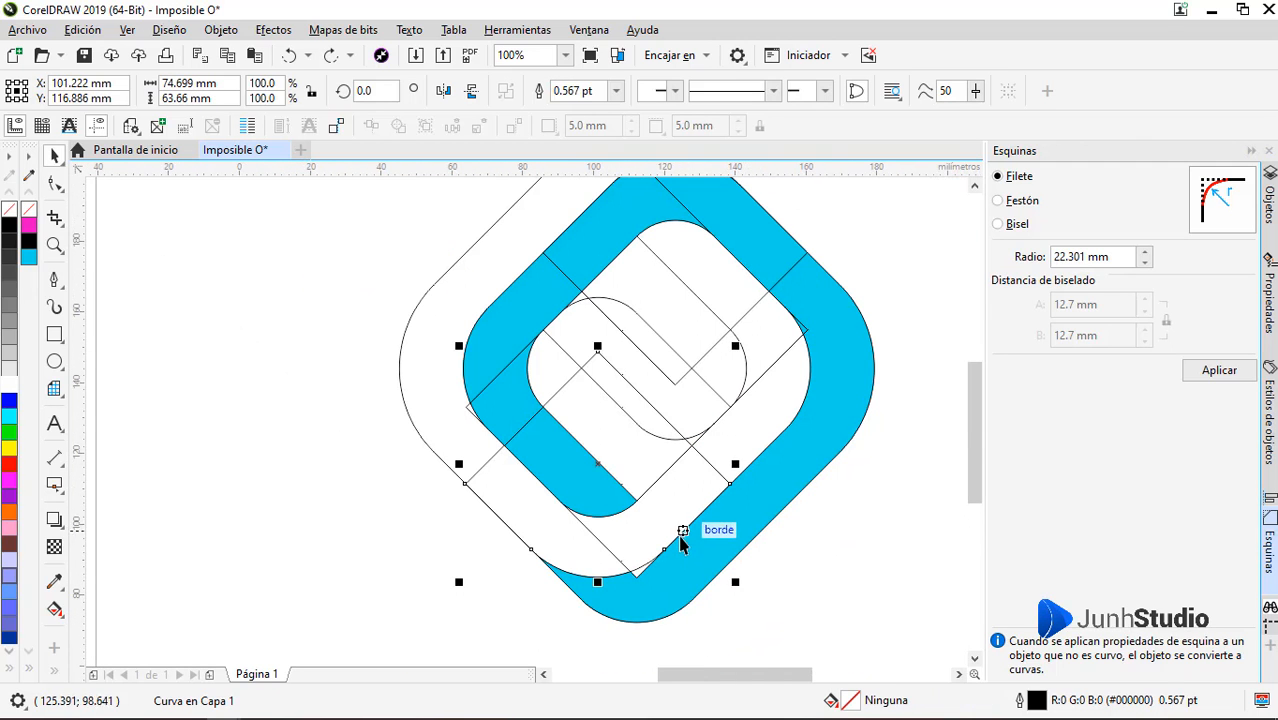
{"action": "scroll", "coordinate": [681, 541], "scroll_direction": "up", "scroll_amount": 1}
{"action": "left_click", "coordinate": [654, 565]}
{"action": "key", "text": "ctrl+z"}
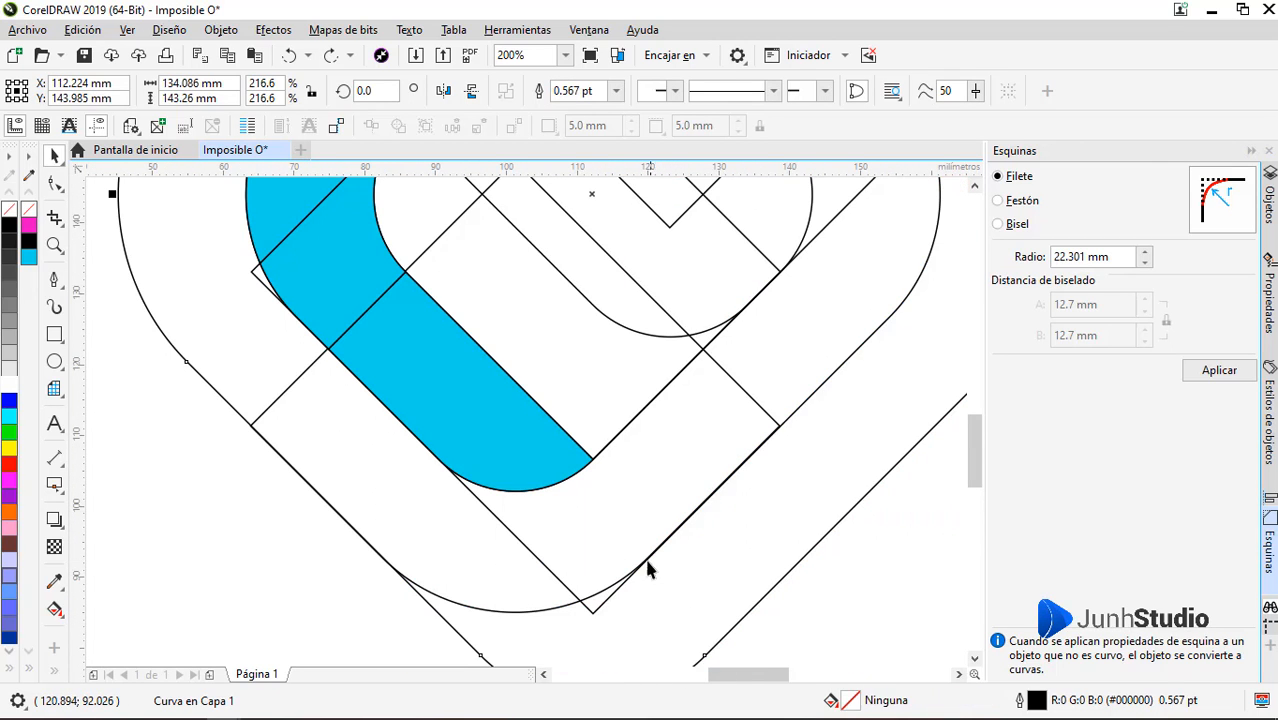
Change the nudge distance for fine positioning and reselect the mirrored lower diamond
{"action": "left_click", "coordinate": [630, 569]}
{"action": "scroll", "coordinate": [625, 573], "scroll_direction": "up", "scroll_amount": 1}
{"action": "scroll", "coordinate": [625, 573], "scroll_direction": "up", "scroll_amount": 2}
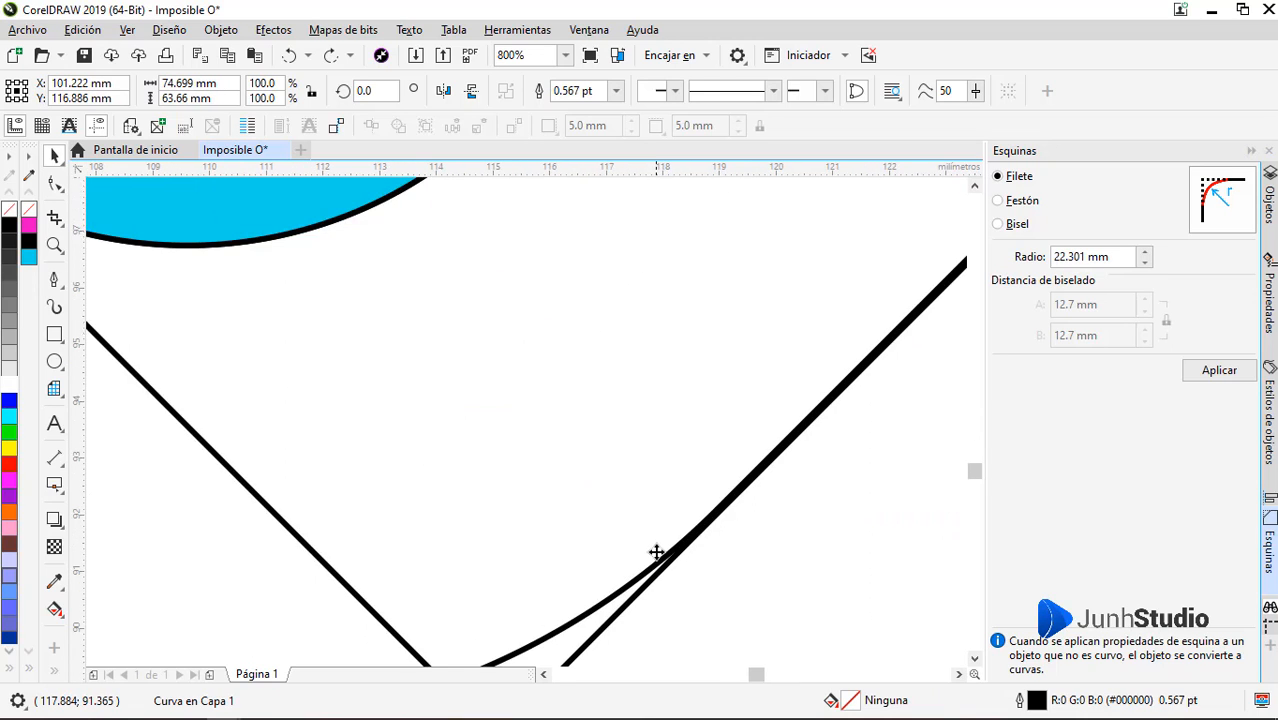
{"action": "scroll", "coordinate": [656, 551], "scroll_direction": "up", "scroll_amount": 1}
{"action": "key", "text": "Escape"}
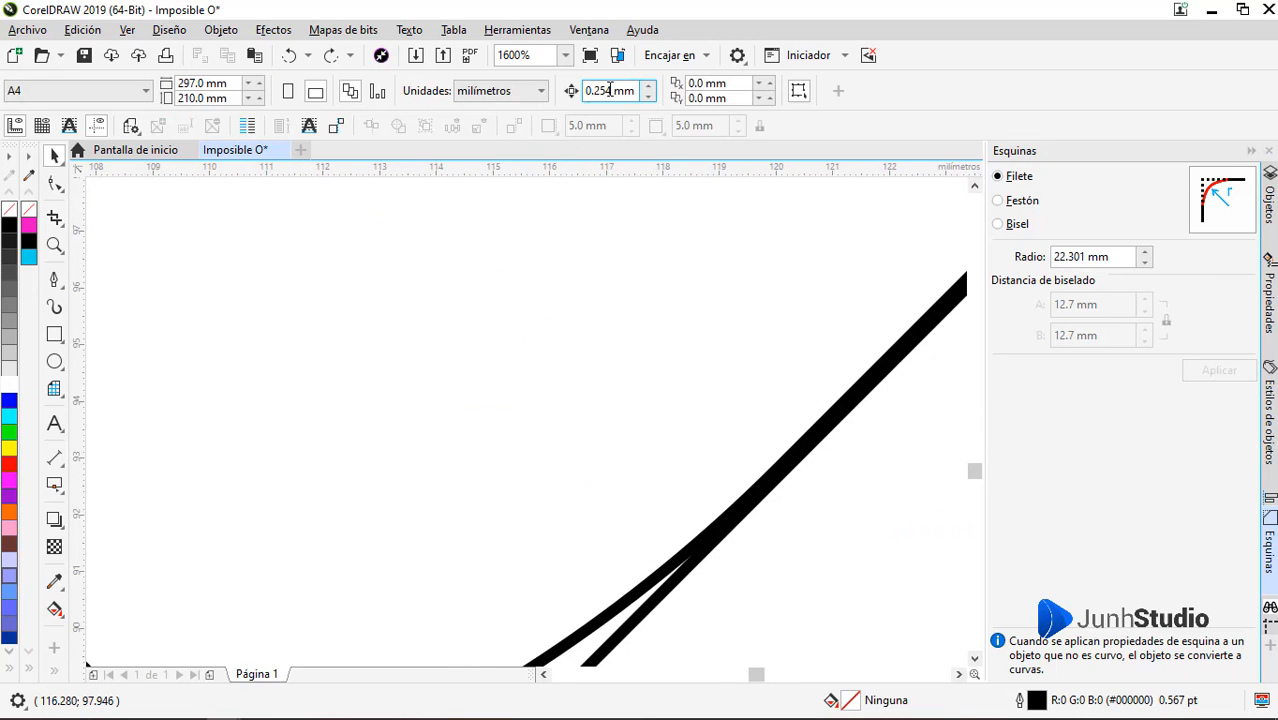
{"action": "left_click_drag", "start_coordinate": [636, 90], "coordinate": [571, 91]}
{"action": "type", "text": "0.19"}
{"action": "key", "text": "Return"}
{"action": "left_click", "coordinate": [688, 502]}
{"action": "scroll", "coordinate": [625, 442], "scroll_direction": "down", "scroll_amount": 2}
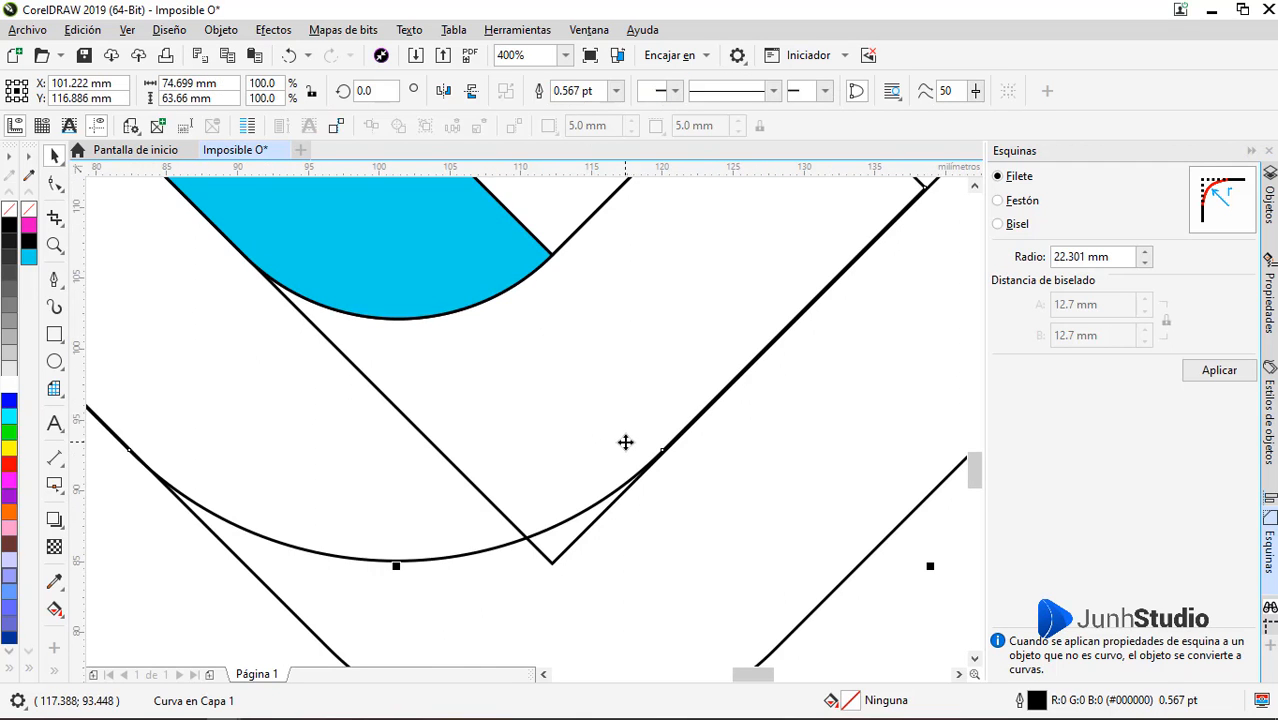
Try to smart-fill the small gap at the lower corner of the inner diamond in cyan, then undo the fill
{"action": "scroll", "coordinate": [628, 441], "scroll_direction": "up", "scroll_amount": 1}
{"action": "scroll", "coordinate": [628, 441], "scroll_direction": "down", "scroll_amount": 3}
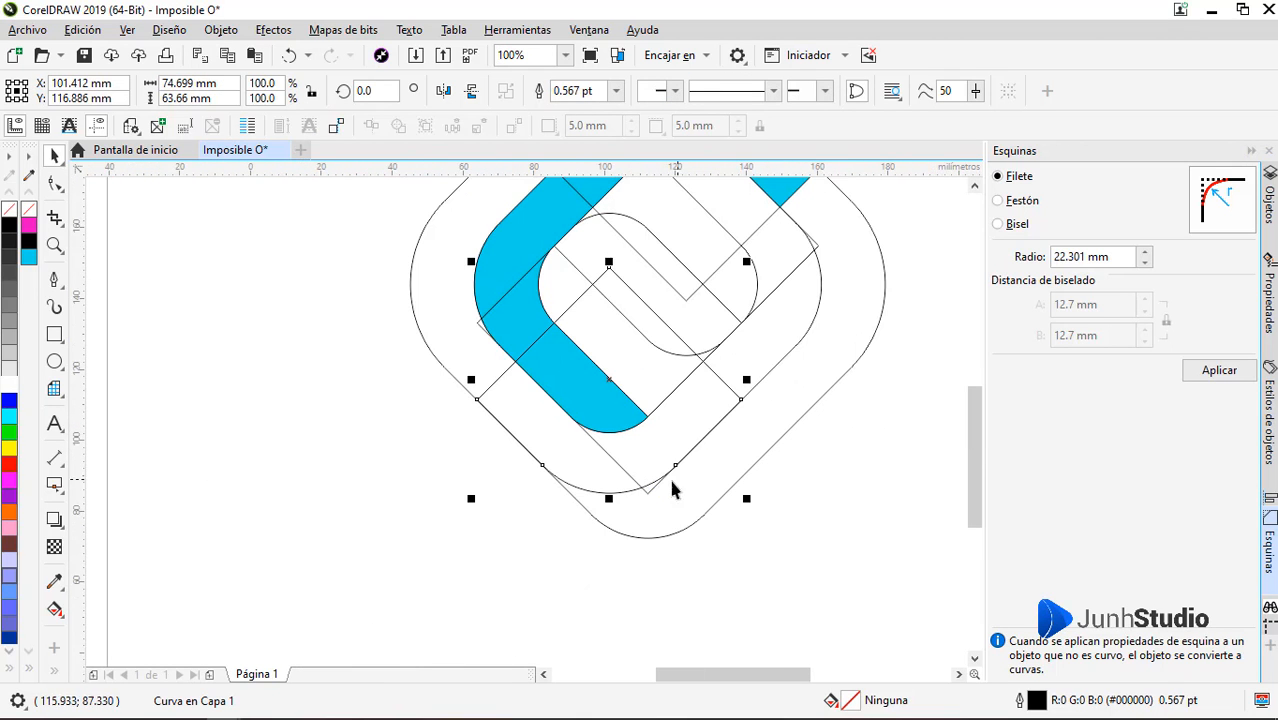
{"action": "left_click", "coordinate": [55, 673]}
{"action": "left_click", "coordinate": [86, 631]}
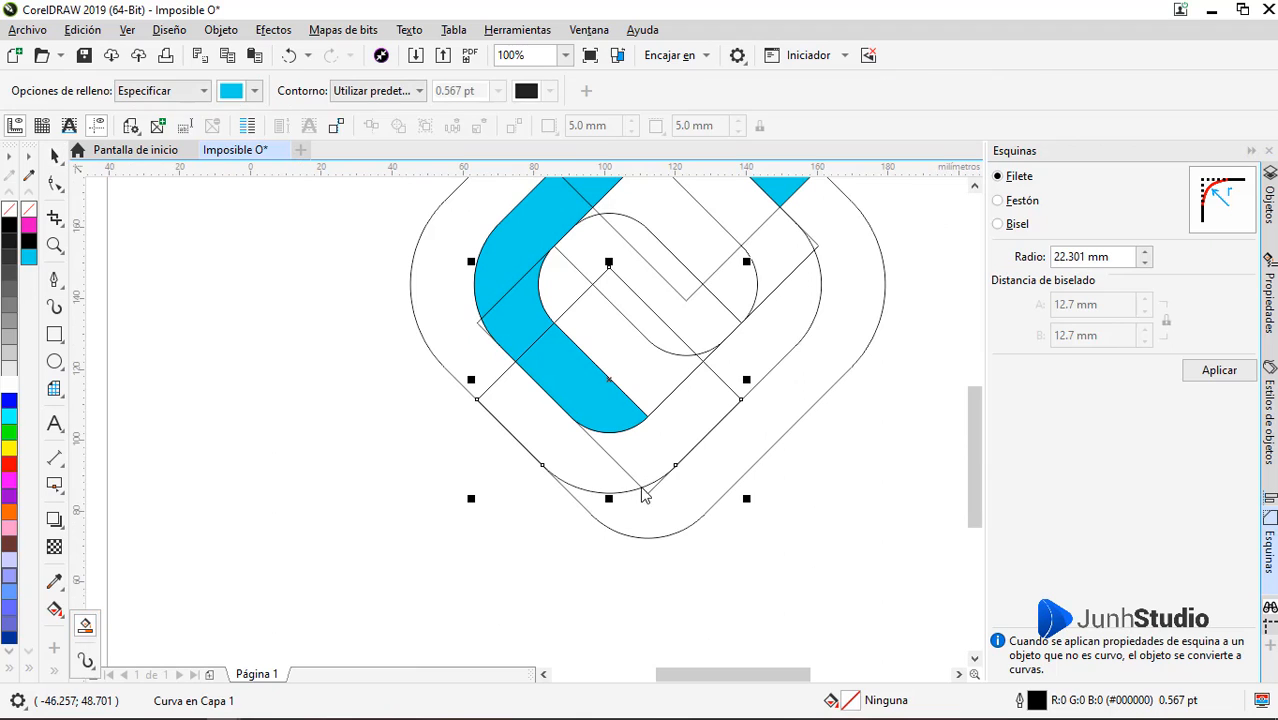
{"action": "left_click", "coordinate": [648, 488]}
{"action": "key", "text": "ctrl+z"}
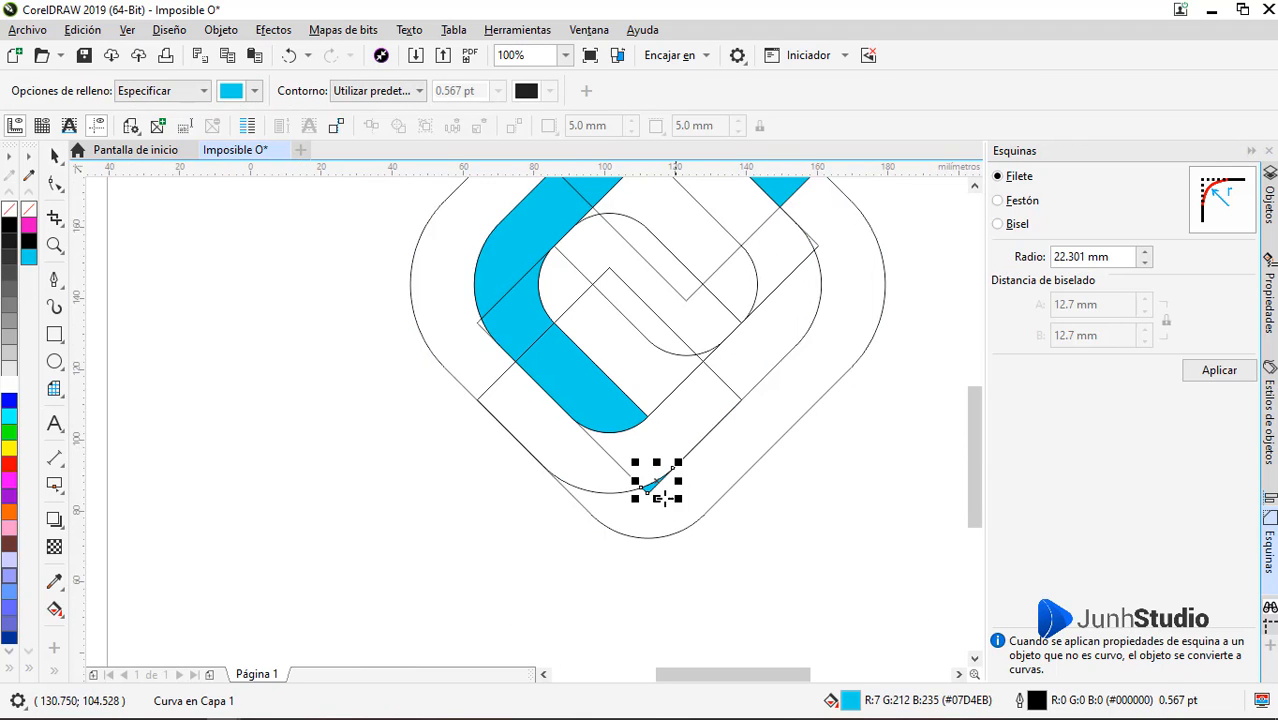
{"action": "scroll", "coordinate": [682, 437], "scroll_direction": "down", "scroll_amount": 1}
{"action": "scroll", "coordinate": [639, 476], "scroll_direction": "up", "scroll_amount": 2}
{"action": "key", "text": "space"}
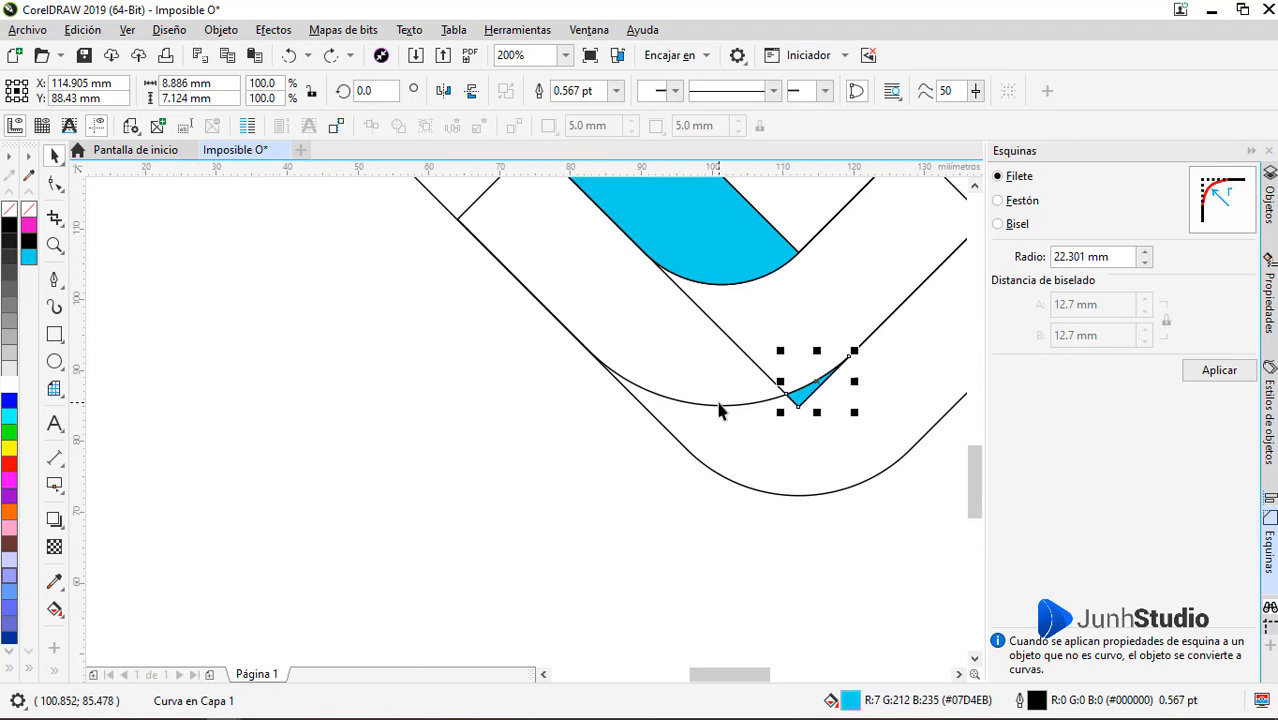
{"action": "key", "text": "ctrl+z"}
Nudge the mirrored lower diamond down by 0.19 mm and fine-tune its horizontal position
{"action": "left_click", "coordinate": [703, 421]}
{"action": "left_click", "coordinate": [707, 408]}
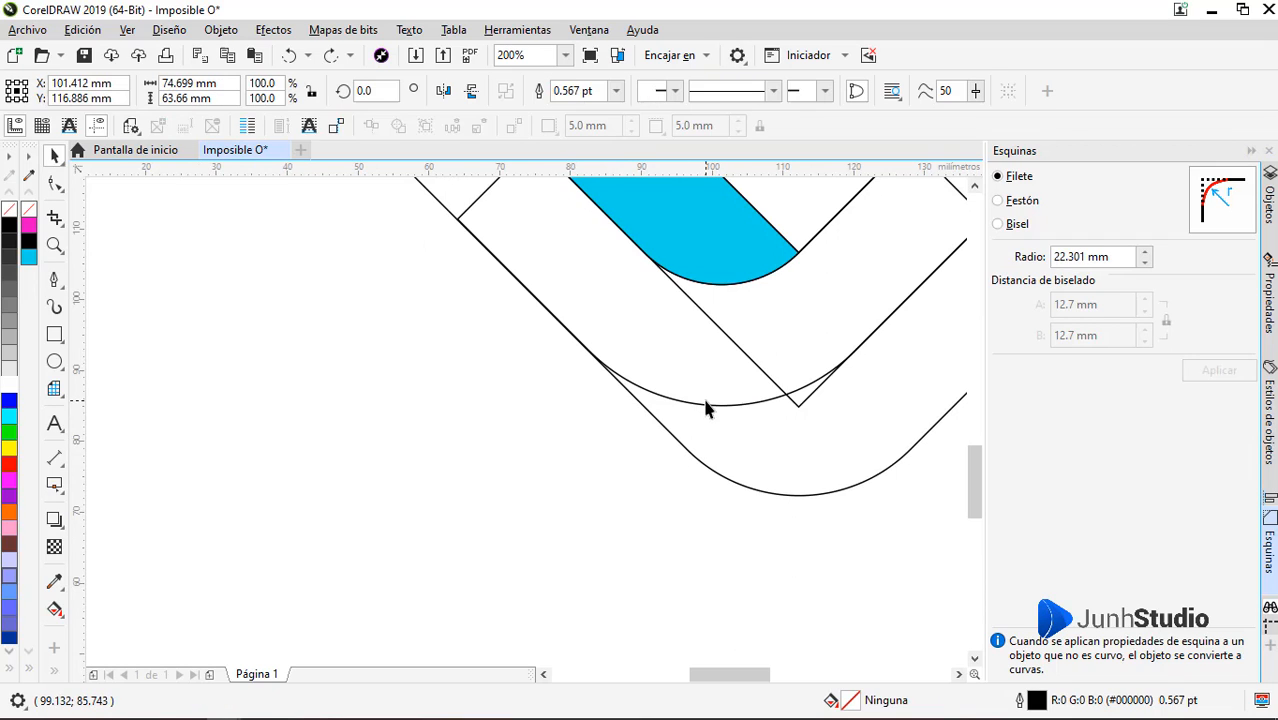
{"action": "left_click_drag", "start_coordinate": [708, 401], "coordinate": [708, 402]}
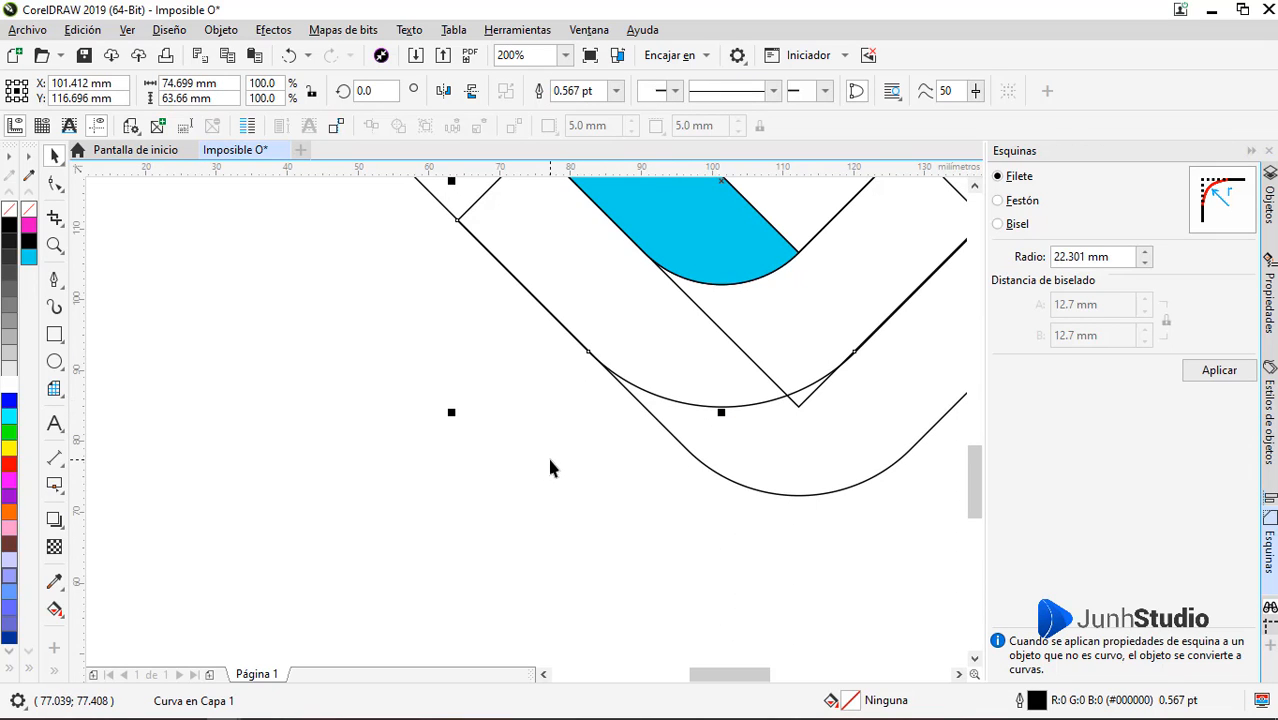
{"action": "key", "text": "Left"}
{"action": "key", "text": "Right"}
Smart-fill the gap at the lower corner, the right side of the outer band and its small inner-edge gap in cyan
{"action": "left_click", "coordinate": [84, 628]}
{"action": "left_click", "coordinate": [797, 392]}
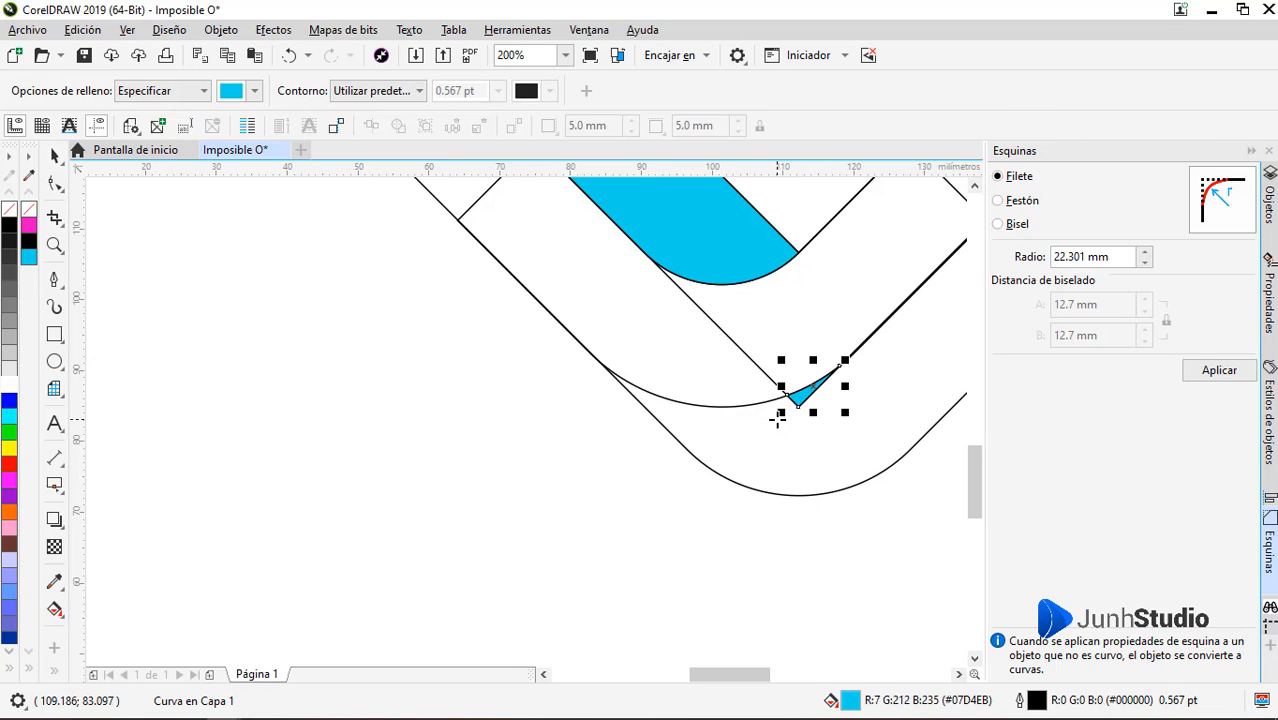
{"action": "left_click", "coordinate": [779, 414]}
{"action": "scroll", "coordinate": [707, 362], "scroll_direction": "down", "scroll_amount": 2}
{"action": "scroll", "coordinate": [685, 360], "scroll_direction": "up", "scroll_amount": 3}
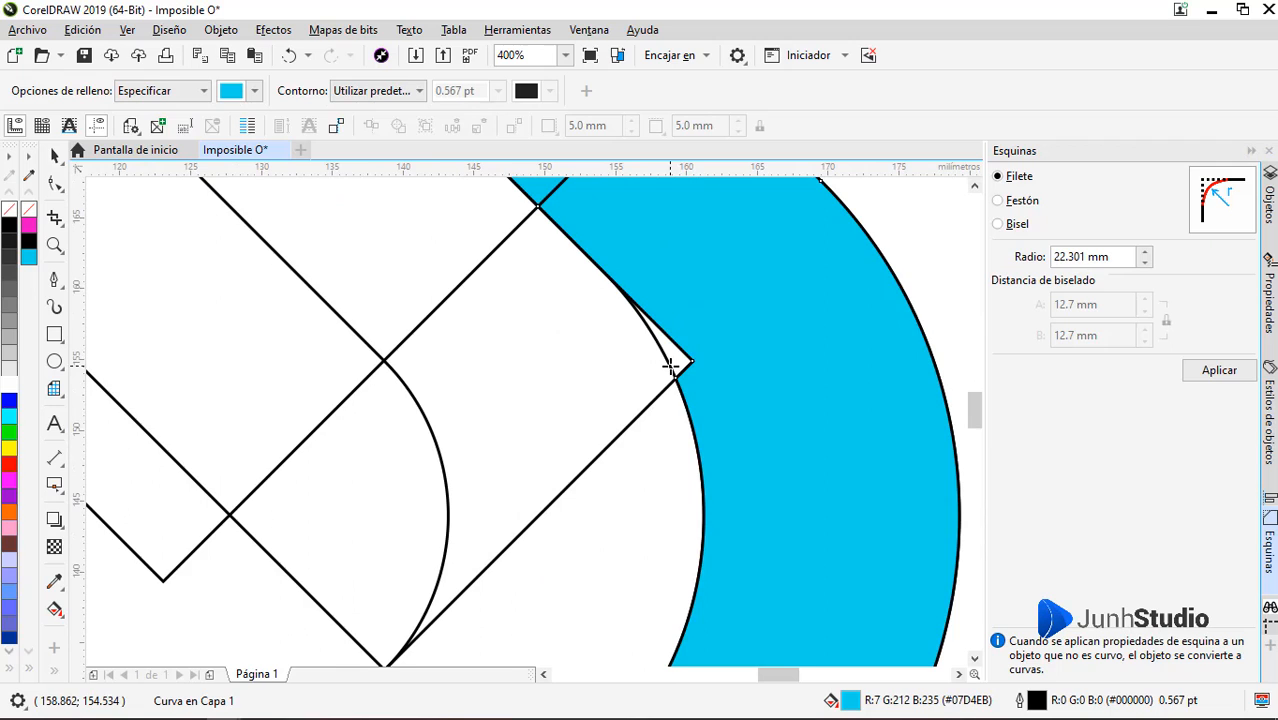
{"action": "left_click", "coordinate": [682, 352]}
{"action": "scroll", "coordinate": [735, 365], "scroll_direction": "down", "scroll_amount": 2}
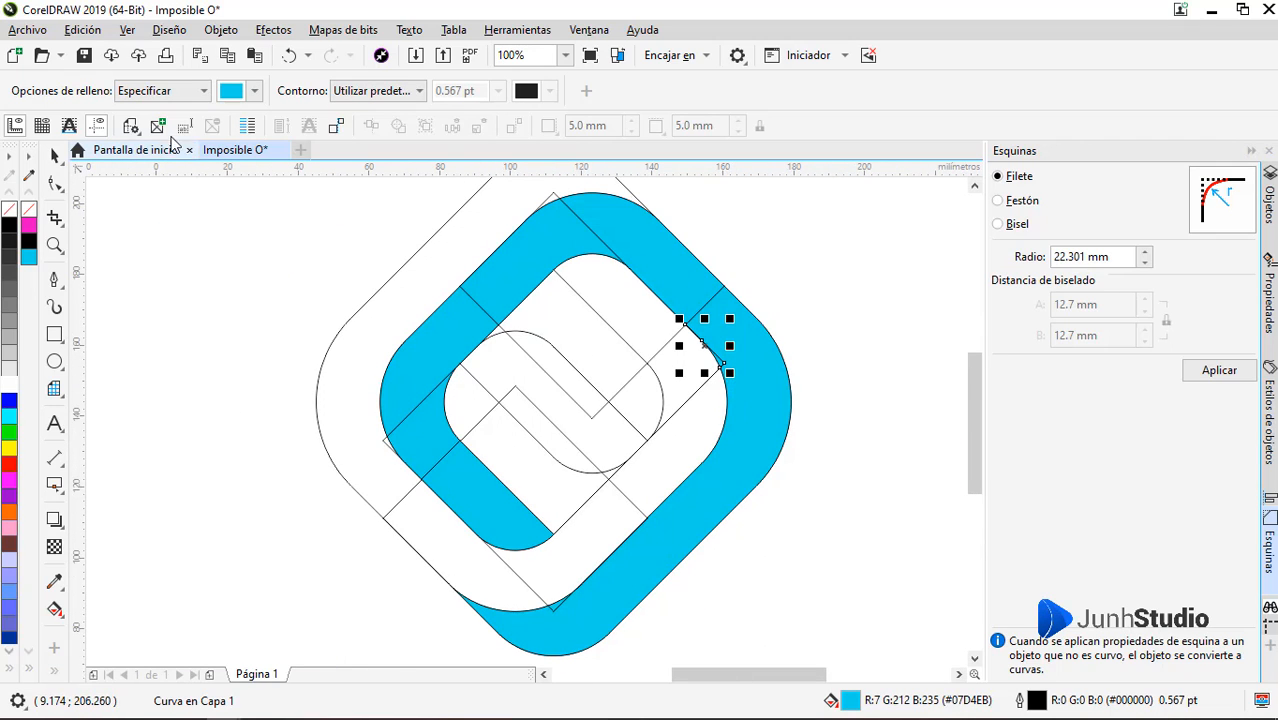
Set the smart fill colour to magenta #E307EB and fill the upper-left outer band and the small gap at its top inner corner
{"action": "left_click", "coordinate": [255, 91]}
{"action": "left_click_drag", "start_coordinate": [307, 319], "coordinate": [335, 319]}
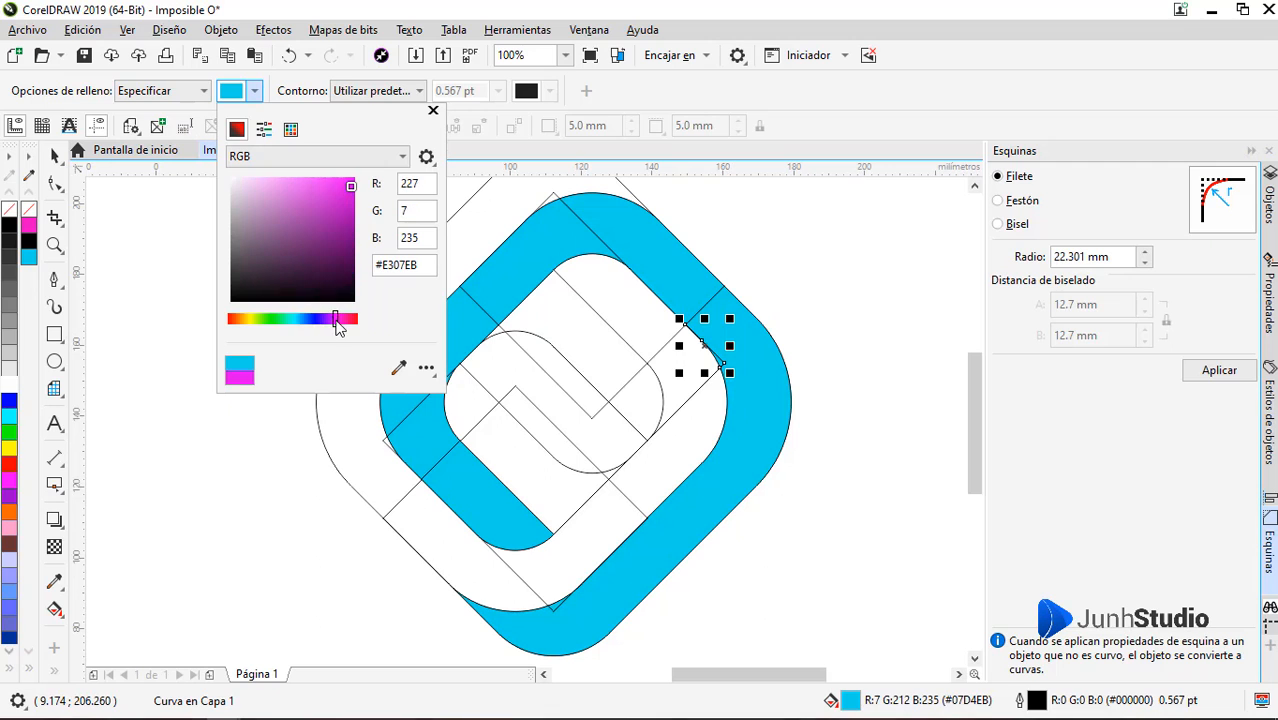
{"action": "left_click", "coordinate": [569, 293]}
{"action": "scroll", "coordinate": [689, 451], "scroll_direction": "down", "scroll_amount": 1}
{"action": "scroll", "coordinate": [600, 399], "scroll_direction": "up", "scroll_amount": 1}
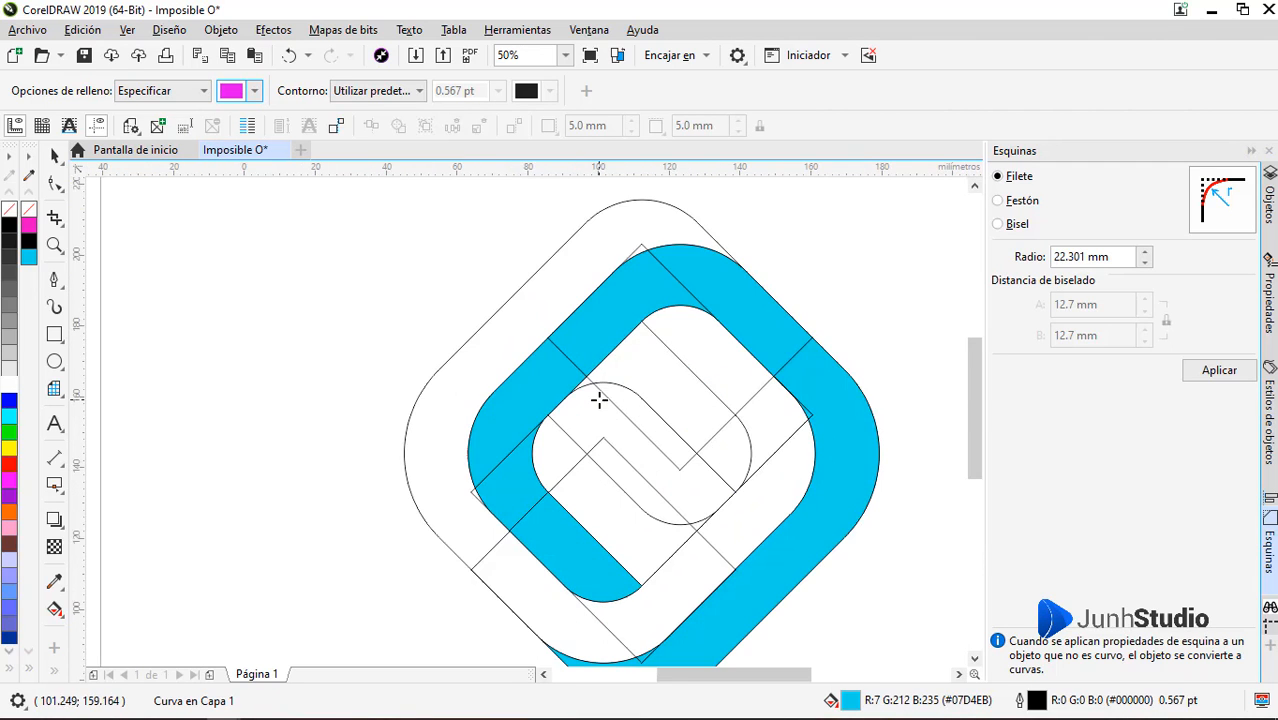
{"action": "left_click", "coordinate": [665, 221]}
{"action": "scroll", "coordinate": [635, 235], "scroll_direction": "up", "scroll_amount": 2}
{"action": "left_click", "coordinate": [665, 314]}
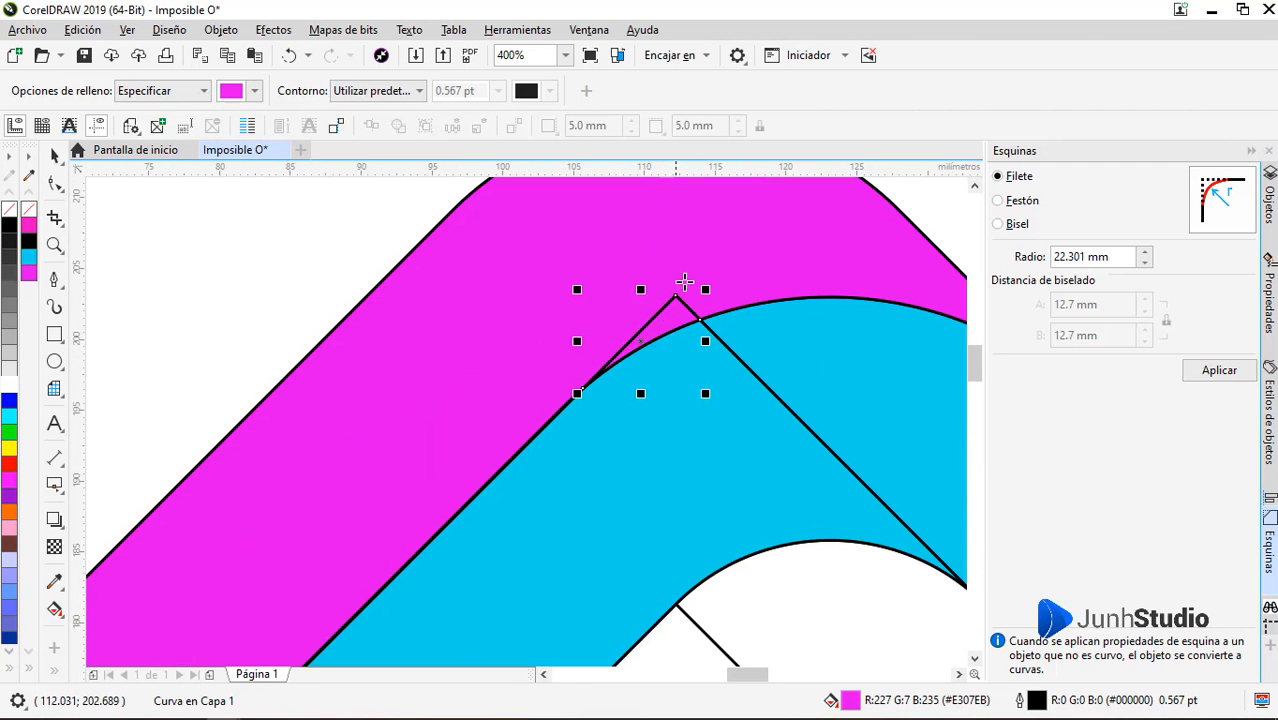
Smart-fill the small gap at the left corner and the lower-left and bottom parts of the band in magenta
{"action": "scroll", "coordinate": [670, 300], "scroll_direction": "down", "scroll_amount": 6}
{"action": "scroll", "coordinate": [642, 451], "scroll_direction": "up", "scroll_amount": 3}
{"action": "scroll", "coordinate": [563, 349], "scroll_direction": "up", "scroll_amount": 3}
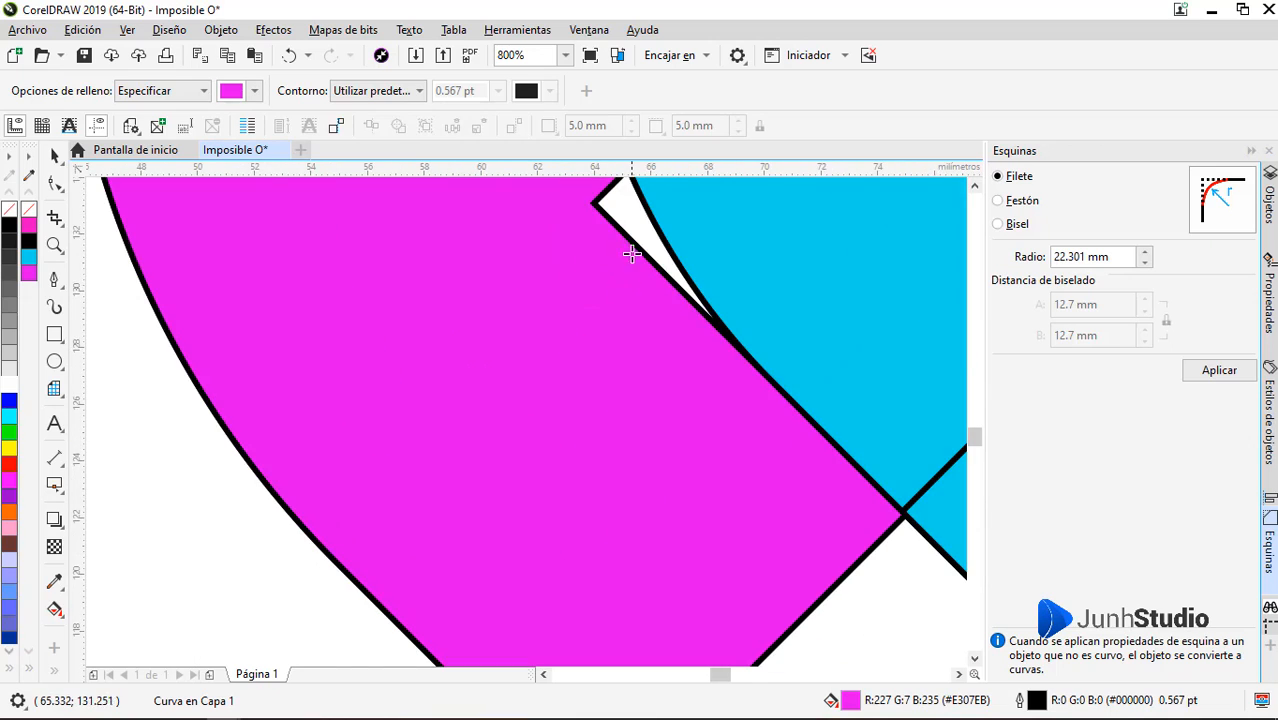
{"action": "scroll", "coordinate": [491, 414], "scroll_direction": "down", "scroll_amount": 4}
{"action": "left_click", "coordinate": [559, 488]}
{"action": "left_click", "coordinate": [680, 498]}
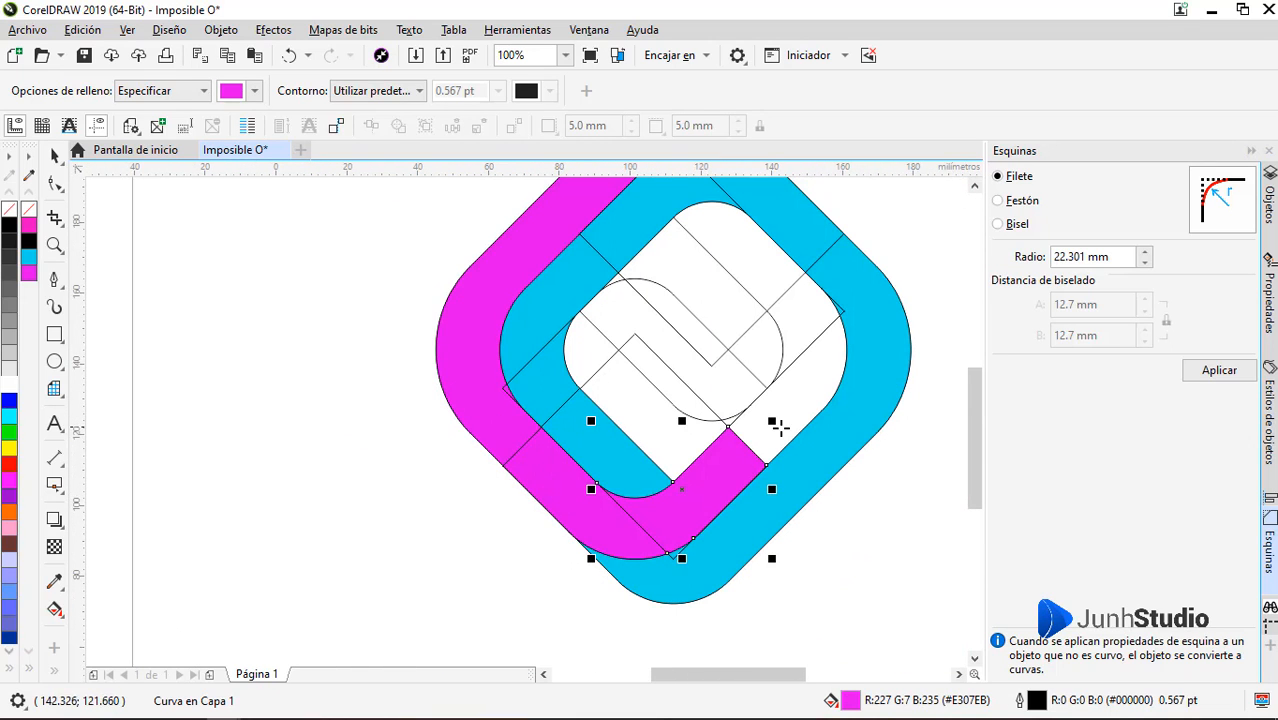
Smart-fill the right and upper-right parts of the inner band in magenta and return to the Pick tool
{"action": "left_click", "coordinate": [781, 427]}
{"action": "left_click", "coordinate": [801, 316]}
{"action": "left_click", "coordinate": [743, 260]}
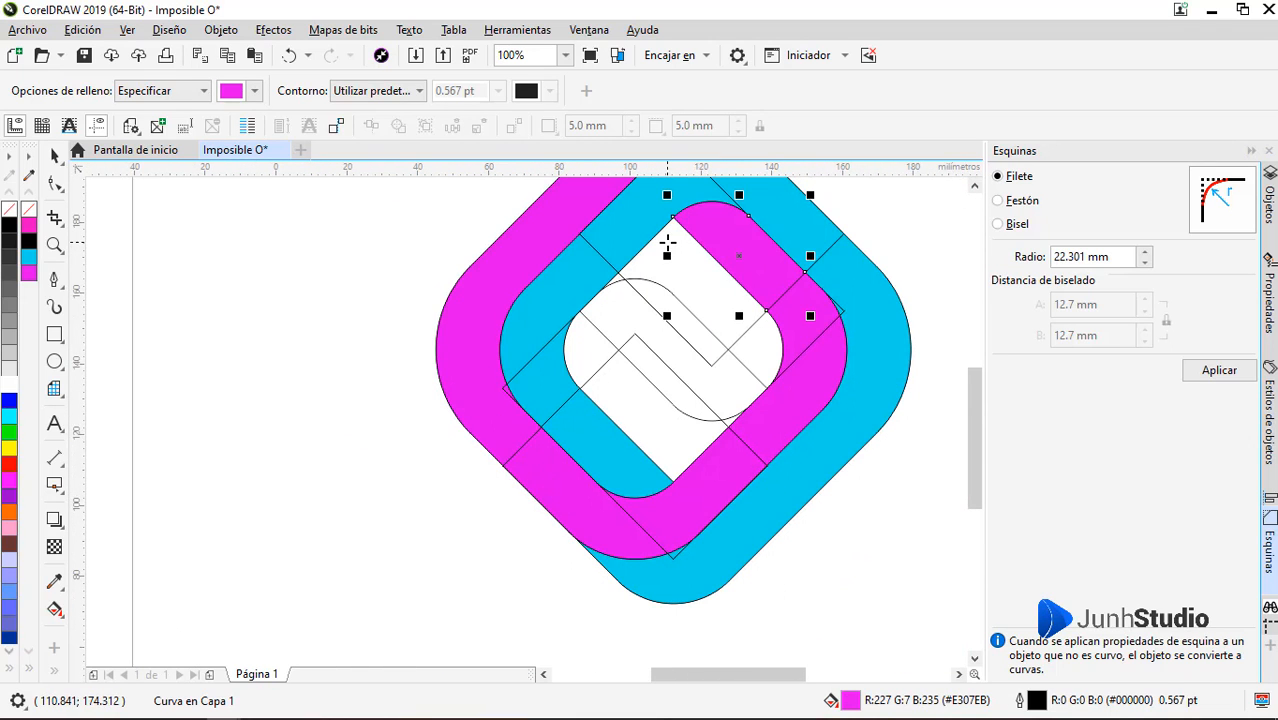
{"action": "scroll", "coordinate": [643, 366], "scroll_direction": "down", "scroll_amount": 1}
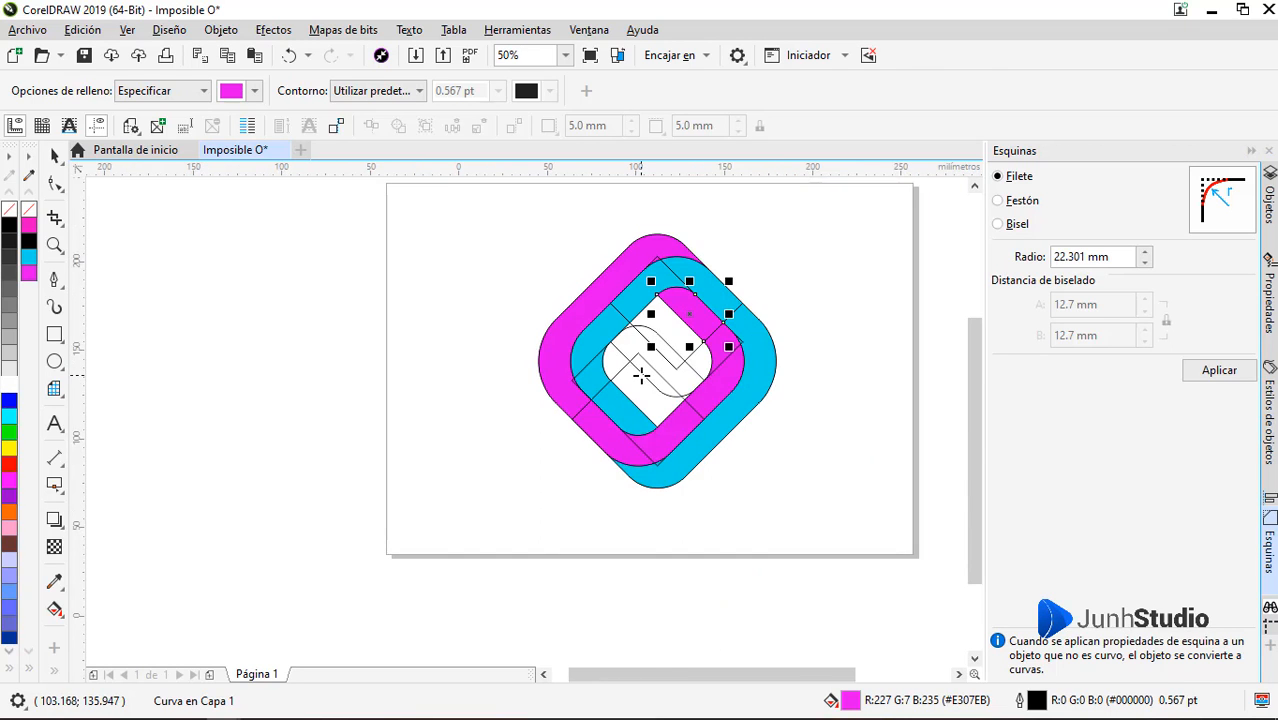
{"action": "key", "text": "space"}
{"action": "scroll", "coordinate": [766, 315], "scroll_direction": "up", "scroll_amount": 1}
{"action": "scroll", "coordinate": [557, 465], "scroll_direction": "down", "scroll_amount": 1}
{"action": "left_click", "coordinate": [696, 506]}
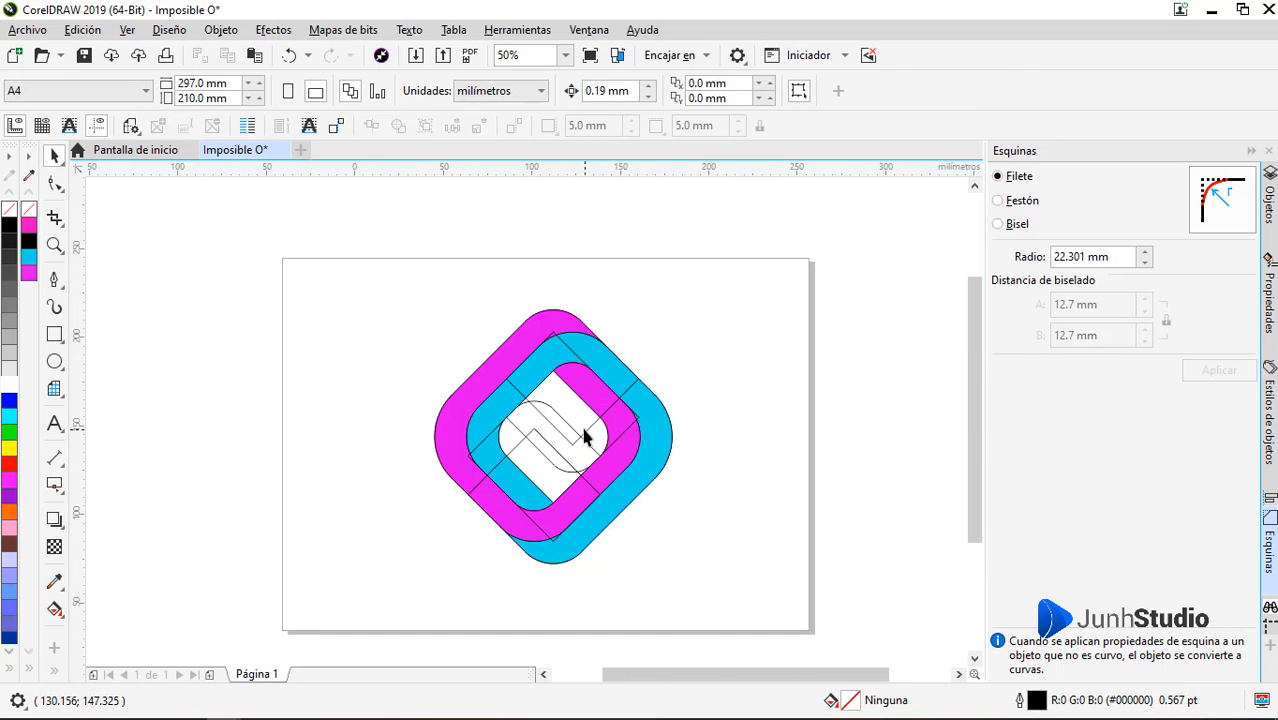
{"action": "scroll", "coordinate": [585, 434], "scroll_direction": "up", "scroll_amount": 2}
{"action": "left_click", "coordinate": [696, 491]}
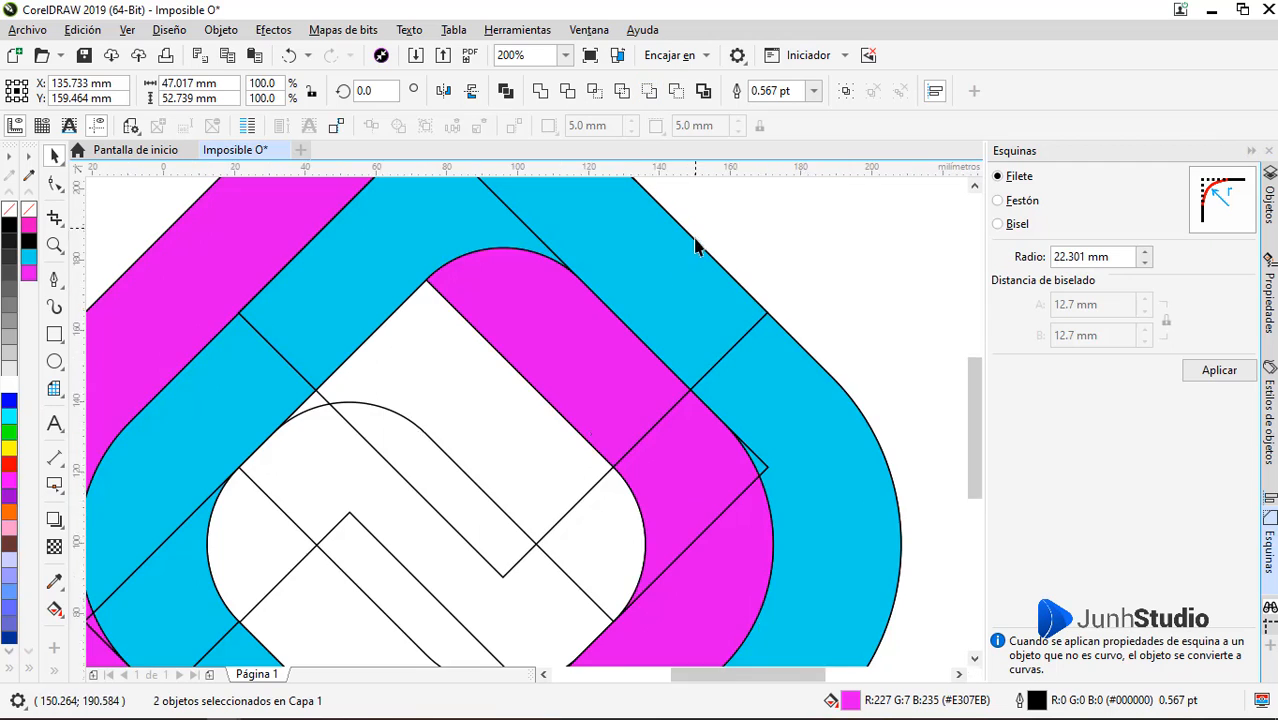
{"action": "scroll", "coordinate": [695, 240], "scroll_direction": "down", "scroll_amount": 2}
{"action": "left_click", "coordinate": [671, 437]}
{"action": "scroll", "coordinate": [629, 260], "scroll_direction": "up", "scroll_amount": 1}
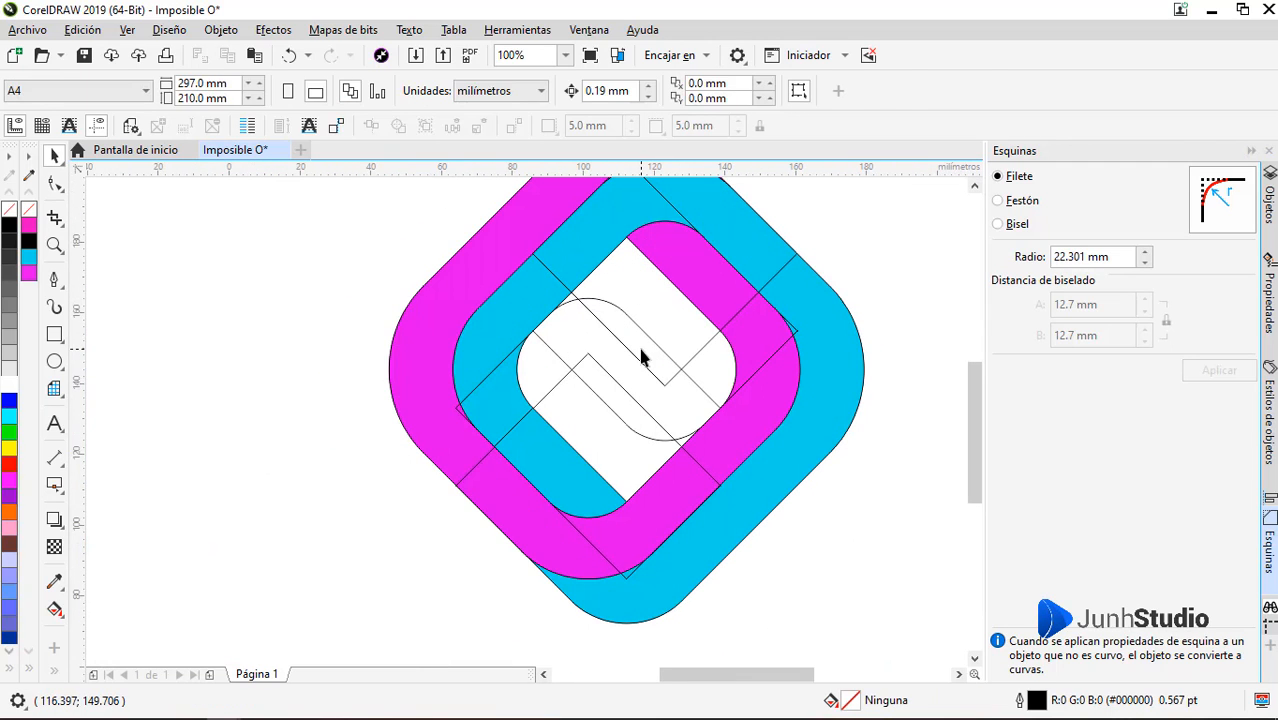
Delete the leftover construction outlines crossing the white centre of the logo
{"action": "left_click", "coordinate": [642, 352]}
{"action": "left_click", "coordinate": [643, 352]}
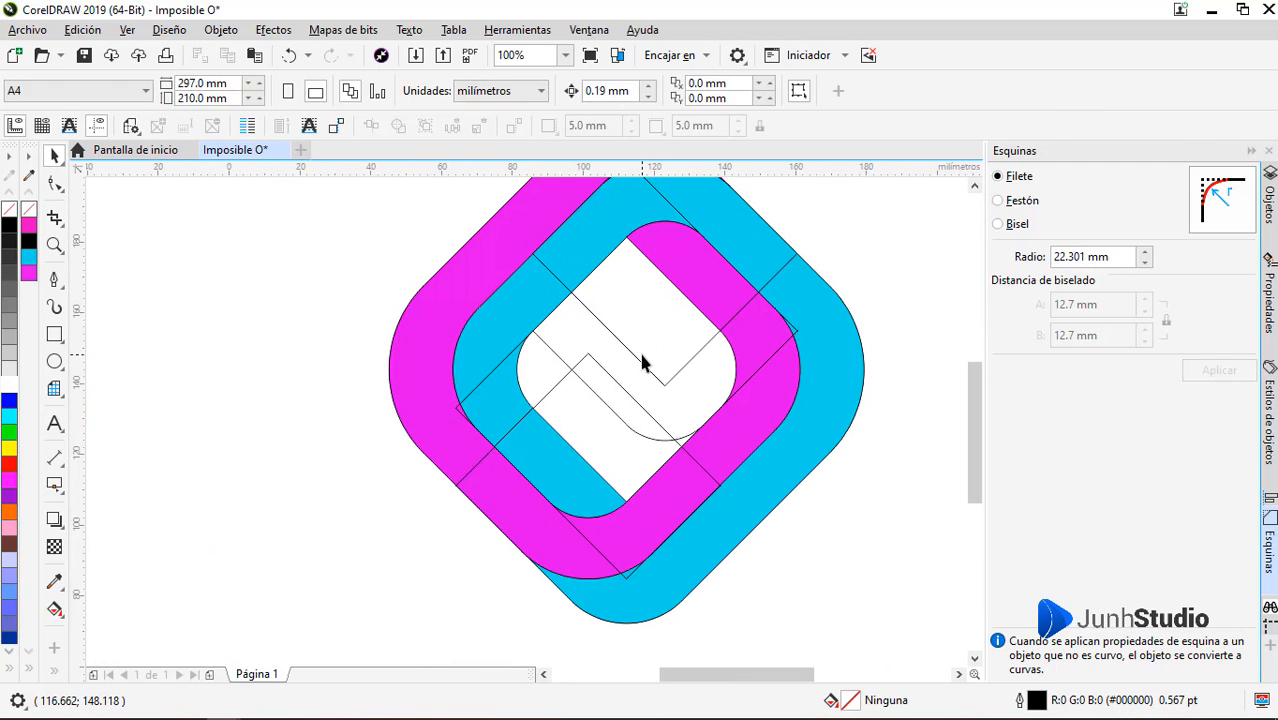
{"action": "left_click", "coordinate": [639, 368]}
{"action": "key", "text": "Delete"}
{"action": "left_click", "coordinate": [638, 365]}
{"action": "key", "text": "Delete"}
{"action": "left_click", "coordinate": [625, 398]}
{"action": "key", "text": "Delete"}
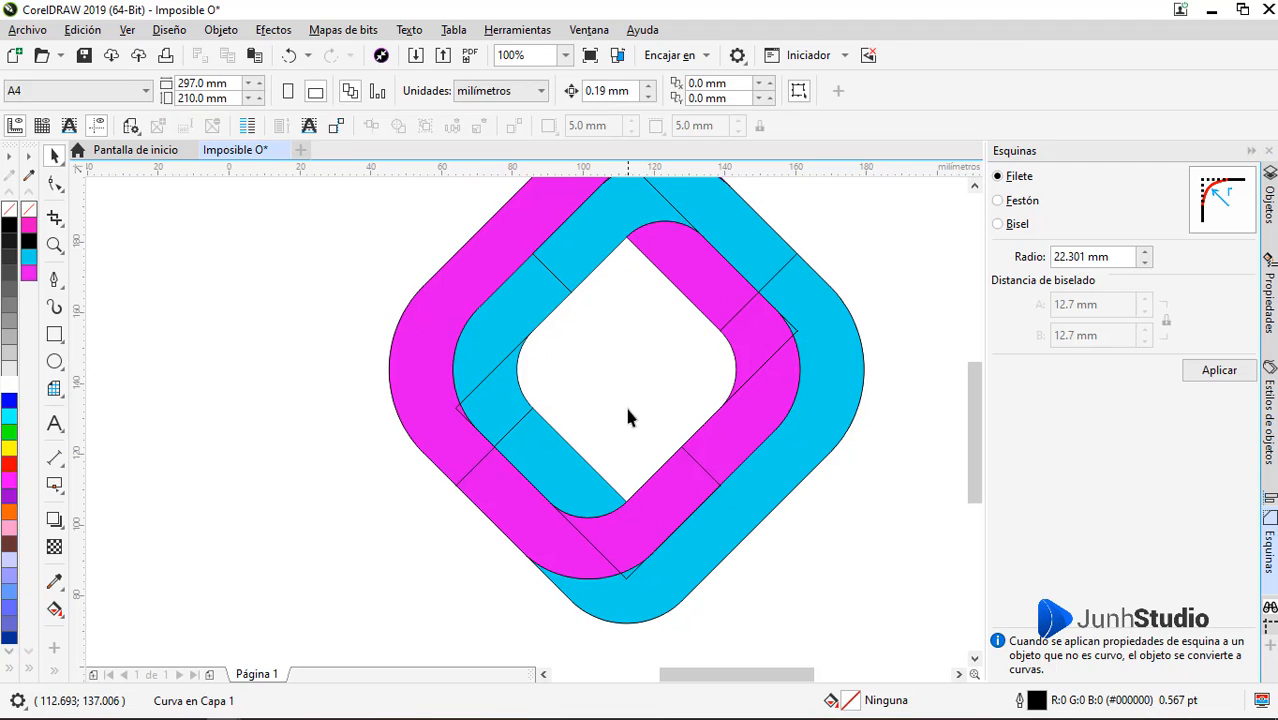
Select all the logo pieces and remove their outlines
{"action": "scroll", "coordinate": [583, 410], "scroll_direction": "down", "scroll_amount": 1}
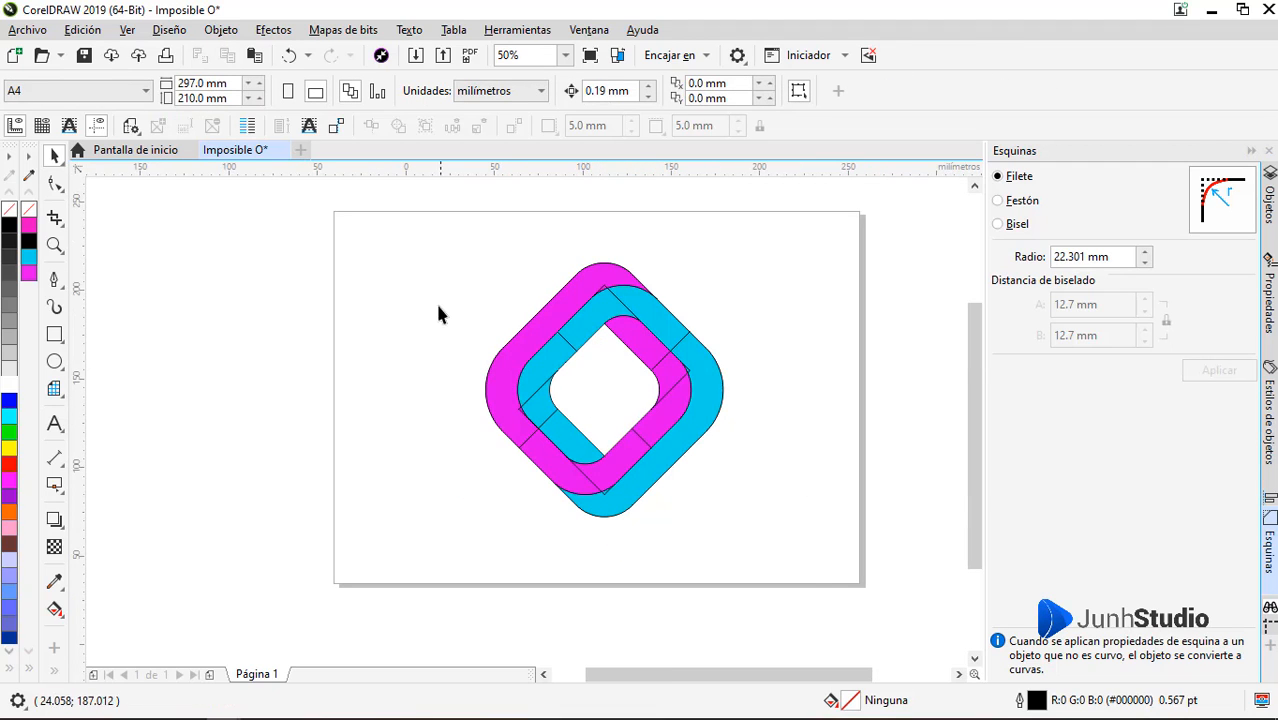
{"action": "left_click_drag", "start_coordinate": [806, 558], "coordinate": [790, 556]}
{"action": "left_click_drag", "start_coordinate": [387, 240], "coordinate": [806, 590]}
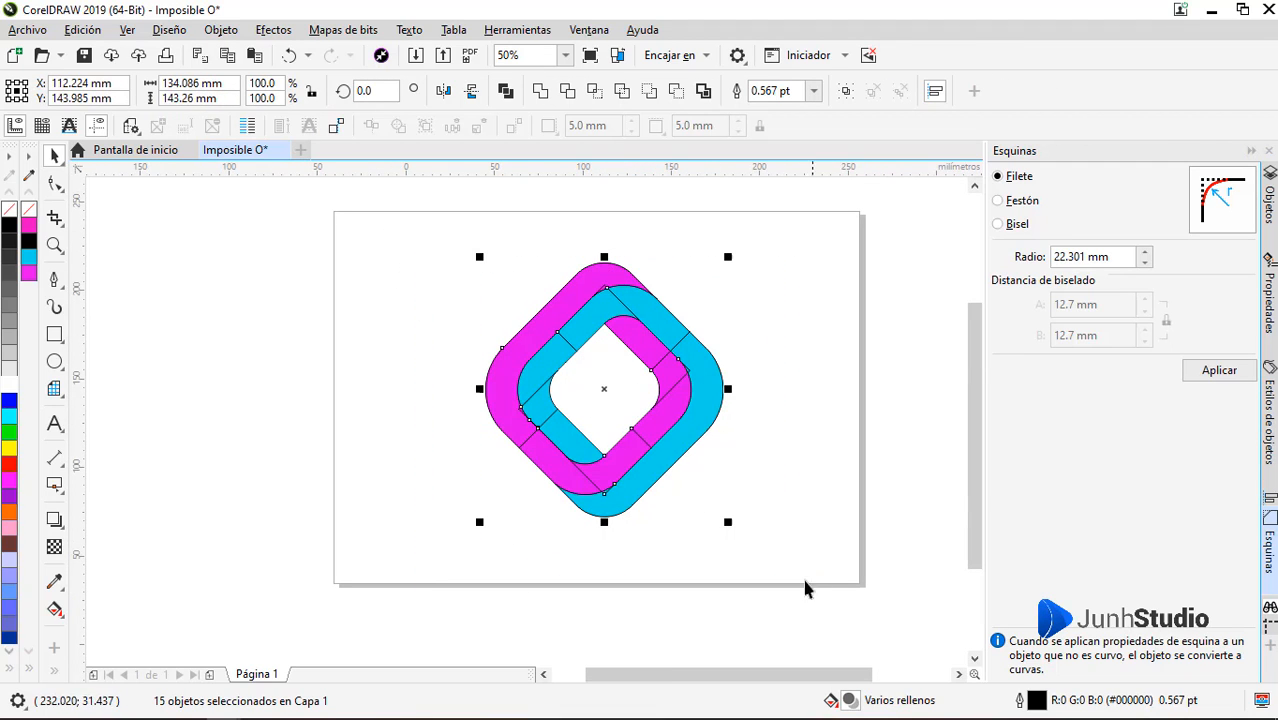
{"action": "right_click", "coordinate": [12, 214]}
{"action": "left_click", "coordinate": [410, 385]}
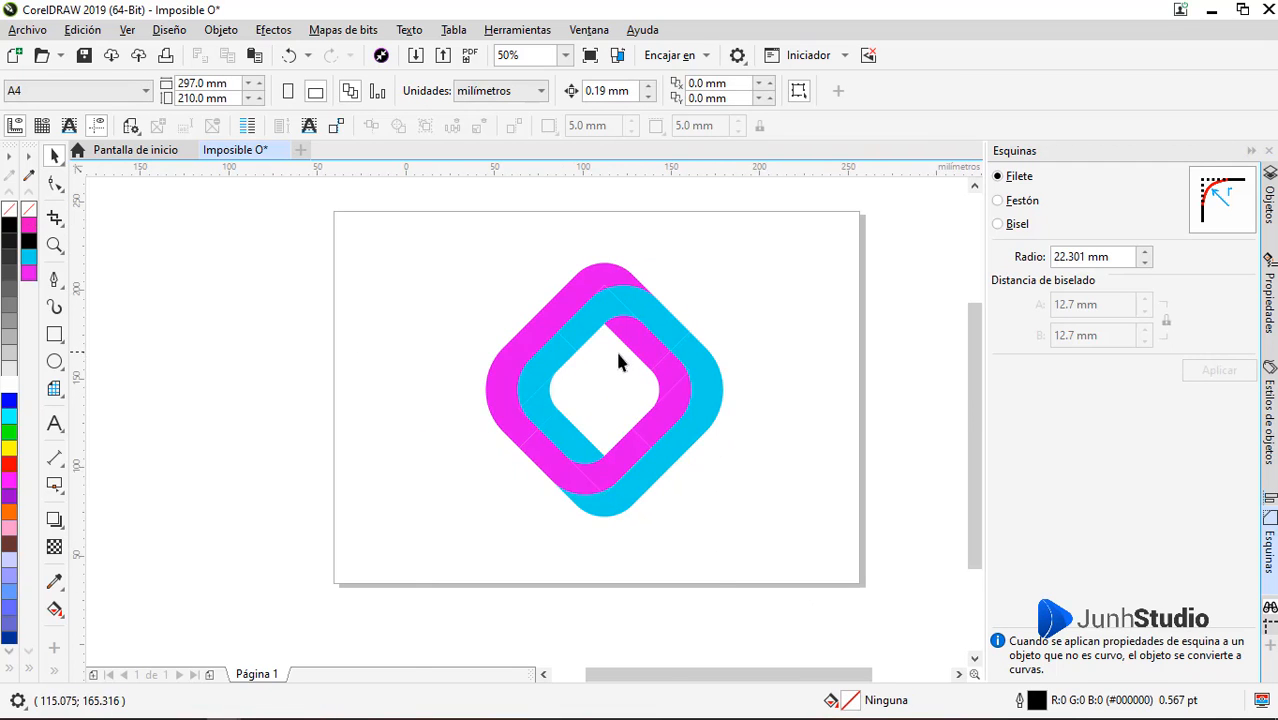
Weld the magenta pieces along the upper-right and right side of the inner band into one shape
{"action": "scroll", "coordinate": [655, 360], "scroll_direction": "up", "scroll_amount": 2}
{"action": "left_click", "coordinate": [716, 367]}
{"action": "left_click", "coordinate": [767, 204], "text": "shift"}
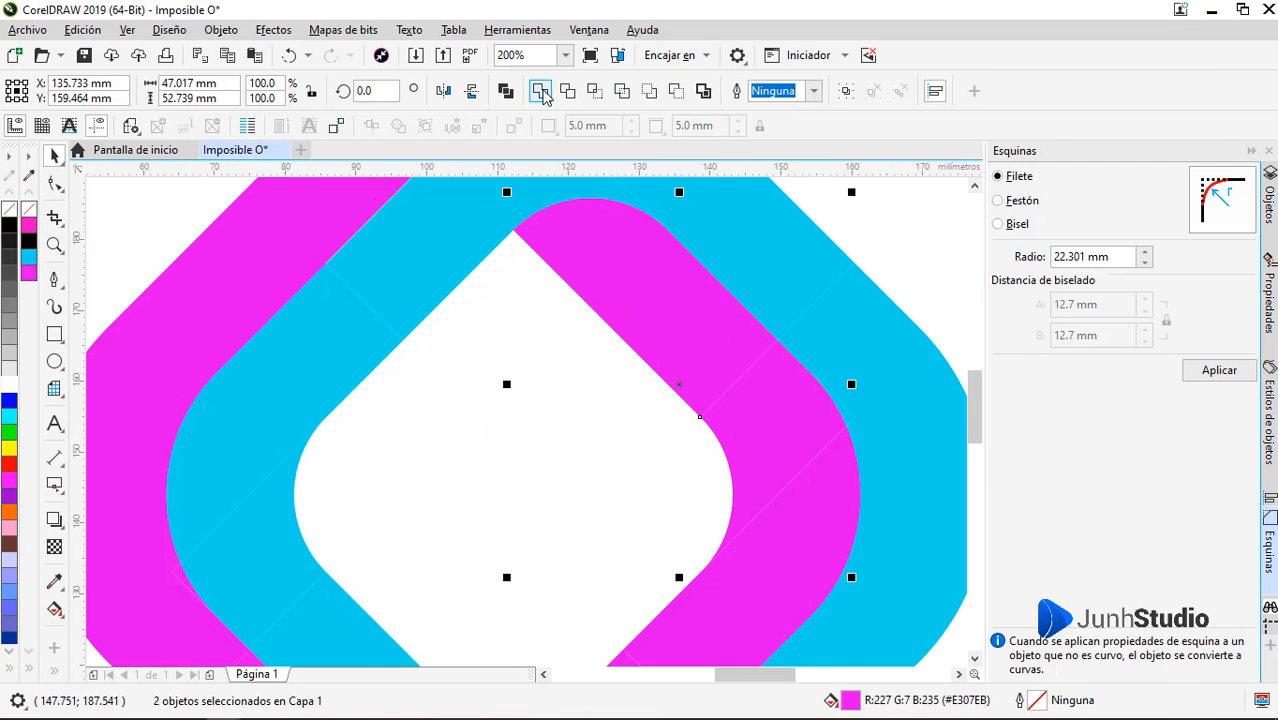
{"action": "left_click", "coordinate": [543, 93]}
{"action": "scroll", "coordinate": [699, 410], "scroll_direction": "down", "scroll_amount": 1}
{"action": "scroll", "coordinate": [698, 535], "scroll_direction": "up", "scroll_amount": 1}
{"action": "left_click", "coordinate": [733, 467], "text": "shift"}
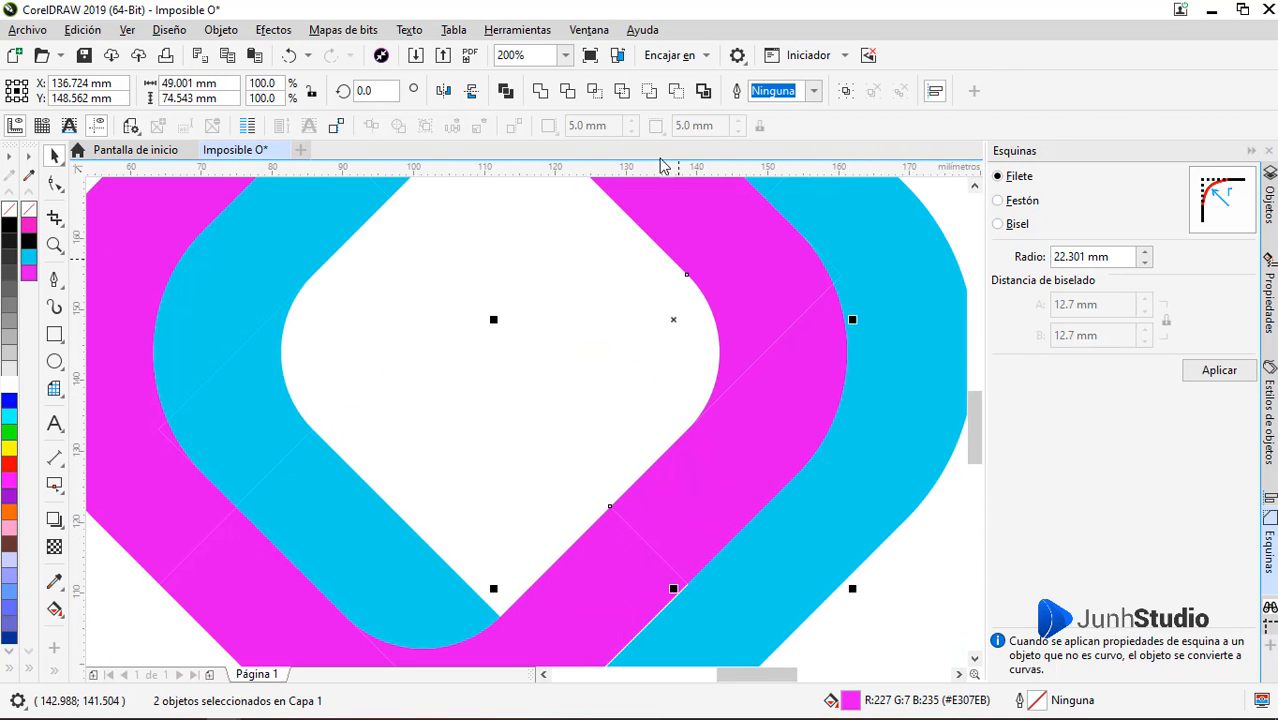
{"action": "left_click", "coordinate": [567, 91]}
Weld the bottom and lower-left magenta pieces to the right-hand magenta shape
{"action": "scroll", "coordinate": [776, 408], "scroll_direction": "down", "scroll_amount": 1}
{"action": "scroll", "coordinate": [756, 456], "scroll_direction": "up", "scroll_amount": 1}
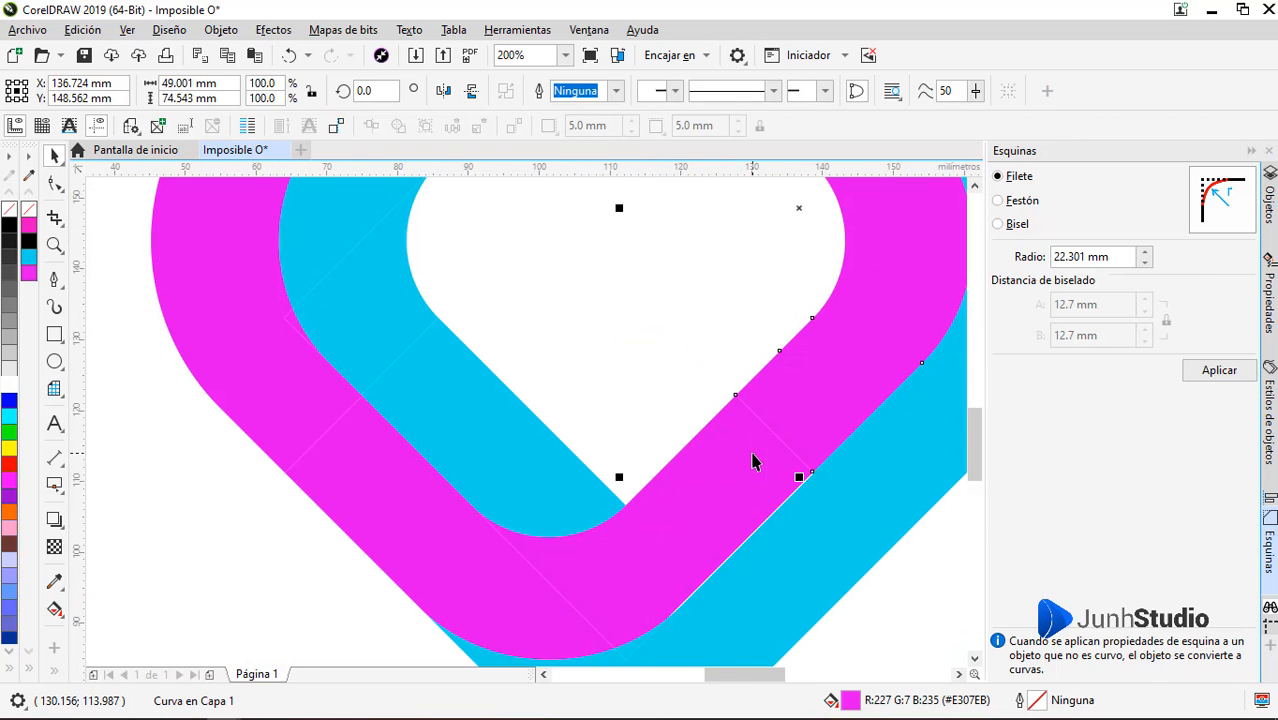
{"action": "left_click", "coordinate": [756, 456], "text": "shift"}
{"action": "left_click", "coordinate": [567, 93]}
{"action": "scroll", "coordinate": [718, 371], "scroll_direction": "down", "scroll_amount": 1}
{"action": "scroll", "coordinate": [633, 476], "scroll_direction": "up", "scroll_amount": 1}
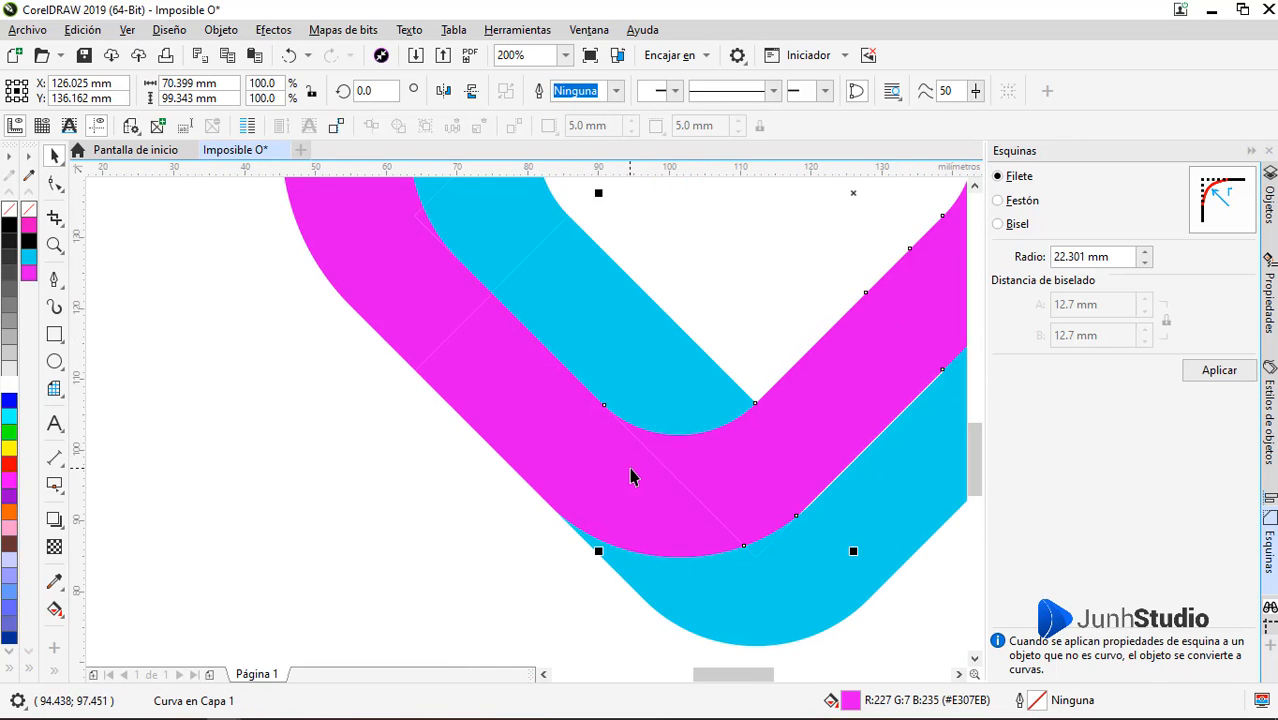
{"action": "left_click", "coordinate": [633, 476], "text": "shift"}
{"action": "scroll", "coordinate": [639, 471], "scroll_direction": "down", "scroll_amount": 1}
{"action": "scroll", "coordinate": [639, 471], "scroll_direction": "down", "scroll_amount": 1}
{"action": "scroll", "coordinate": [665, 318], "scroll_direction": "up", "scroll_amount": 1}
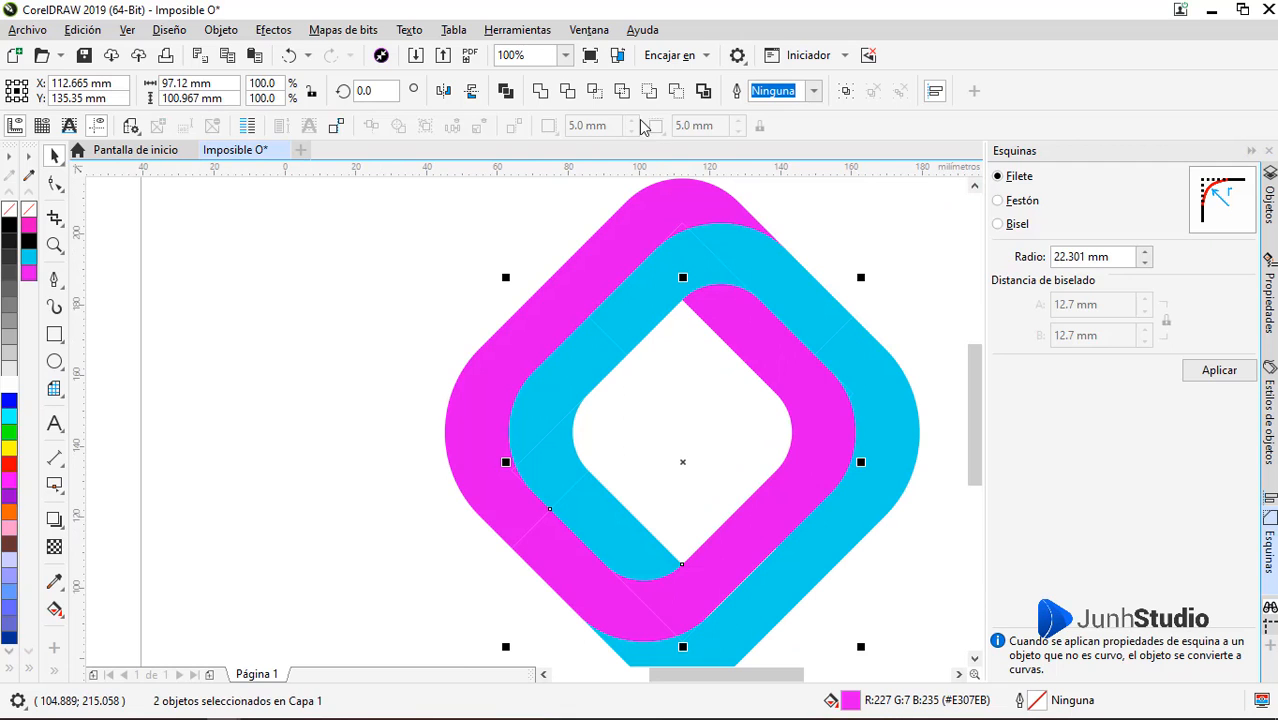
{"action": "left_click", "coordinate": [540, 92]}
Weld the small magenta sliver near the top and the upper-left outer band to the magenta shape
{"action": "scroll", "coordinate": [725, 382], "scroll_direction": "up", "scroll_amount": 2}
{"action": "scroll", "coordinate": [693, 302], "scroll_direction": "up", "scroll_amount": 2}
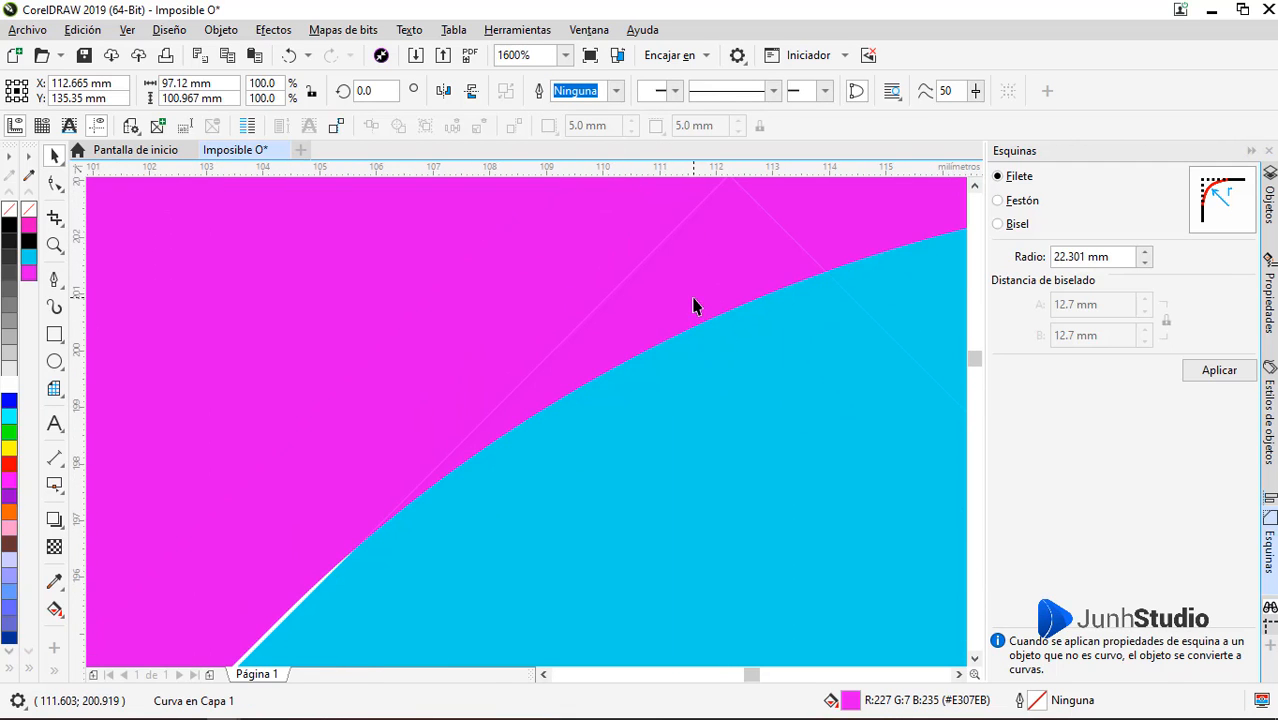
{"action": "left_click", "coordinate": [693, 302], "text": "shift"}
{"action": "left_click", "coordinate": [540, 92]}
{"action": "scroll", "coordinate": [655, 310], "scroll_direction": "down", "scroll_amount": 2}
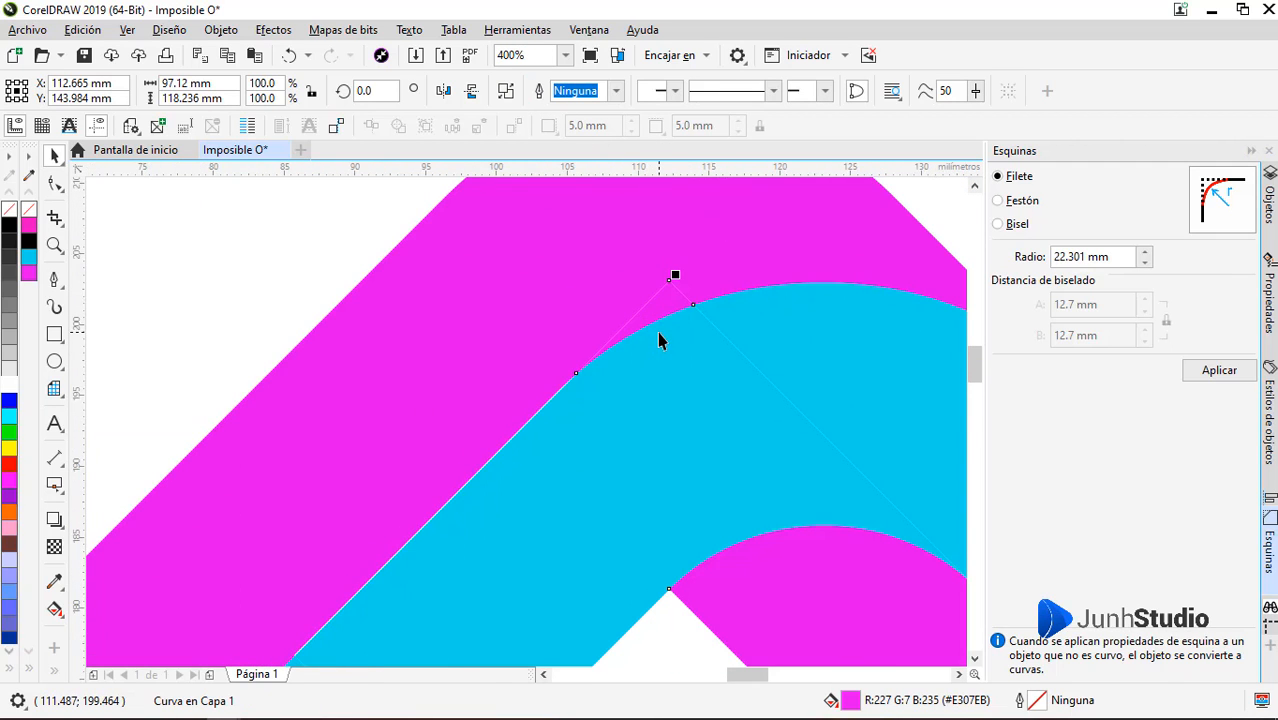
{"action": "scroll", "coordinate": [657, 340], "scroll_direction": "down", "scroll_amount": 2}
{"action": "scroll", "coordinate": [660, 336], "scroll_direction": "up", "scroll_amount": 1}
{"action": "left_click", "coordinate": [636, 292], "text": "shift"}
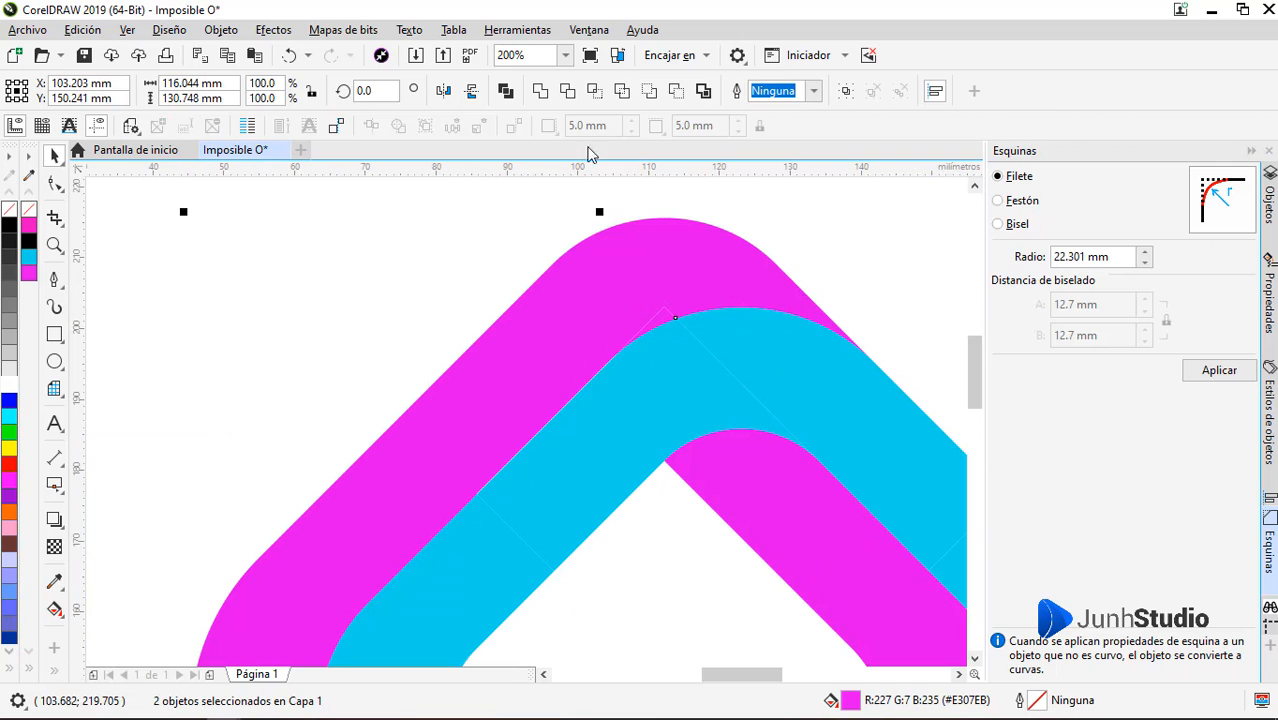
{"action": "left_click", "coordinate": [540, 92]}
{"action": "scroll", "coordinate": [650, 311], "scroll_direction": "down", "scroll_amount": 2}
{"action": "scroll", "coordinate": [645, 508], "scroll_direction": "up", "scroll_amount": 1}
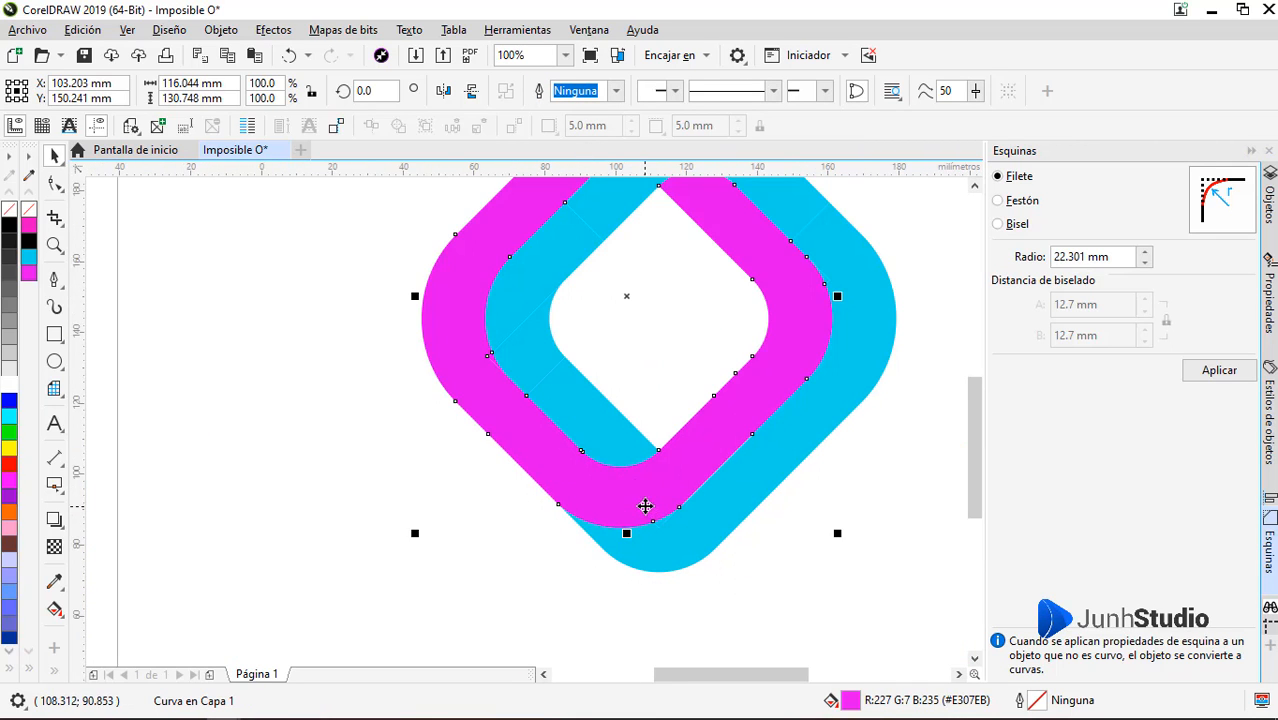
Move the welded magenta band aside to check it, then undo the move and deselect it
{"action": "scroll", "coordinate": [680, 505], "scroll_direction": "down", "scroll_amount": 1}
{"action": "left_click_drag", "start_coordinate": [680, 505], "coordinate": [400, 575]}
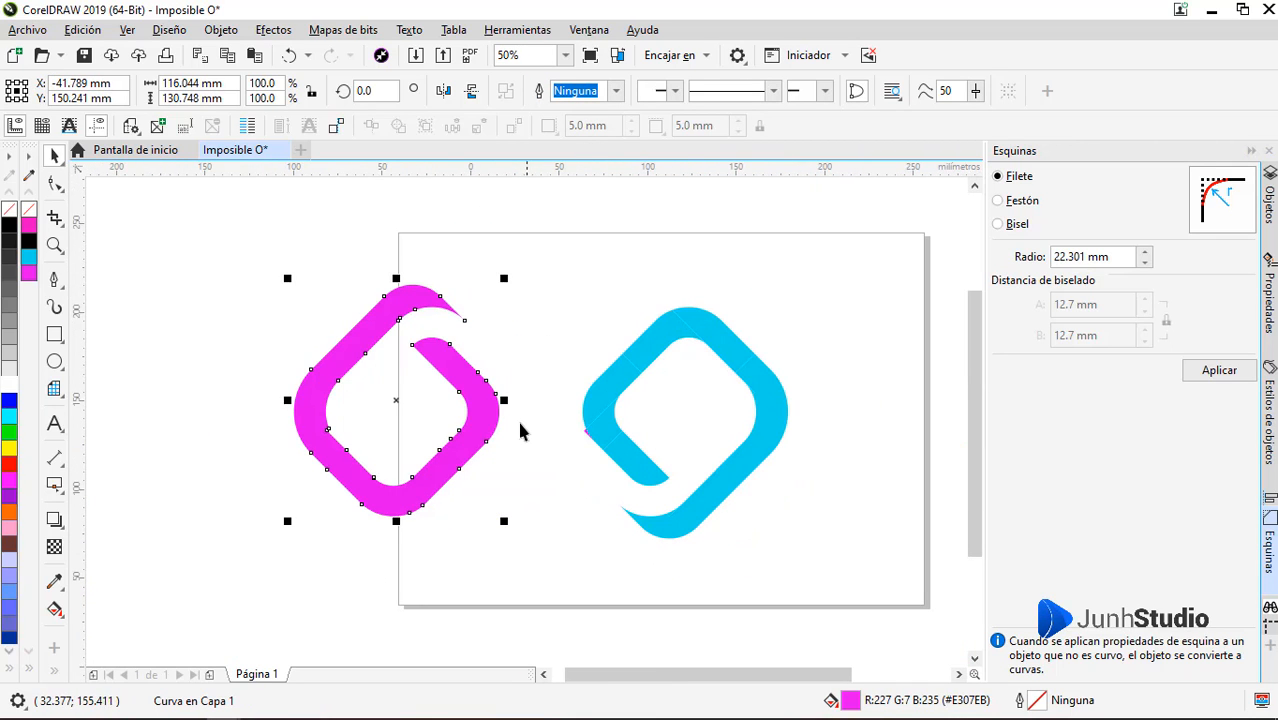
{"action": "key", "text": "ctrl+z"}
{"action": "left_click", "coordinate": [823, 384]}
{"action": "scroll", "coordinate": [613, 500], "scroll_direction": "up", "scroll_amount": 1}
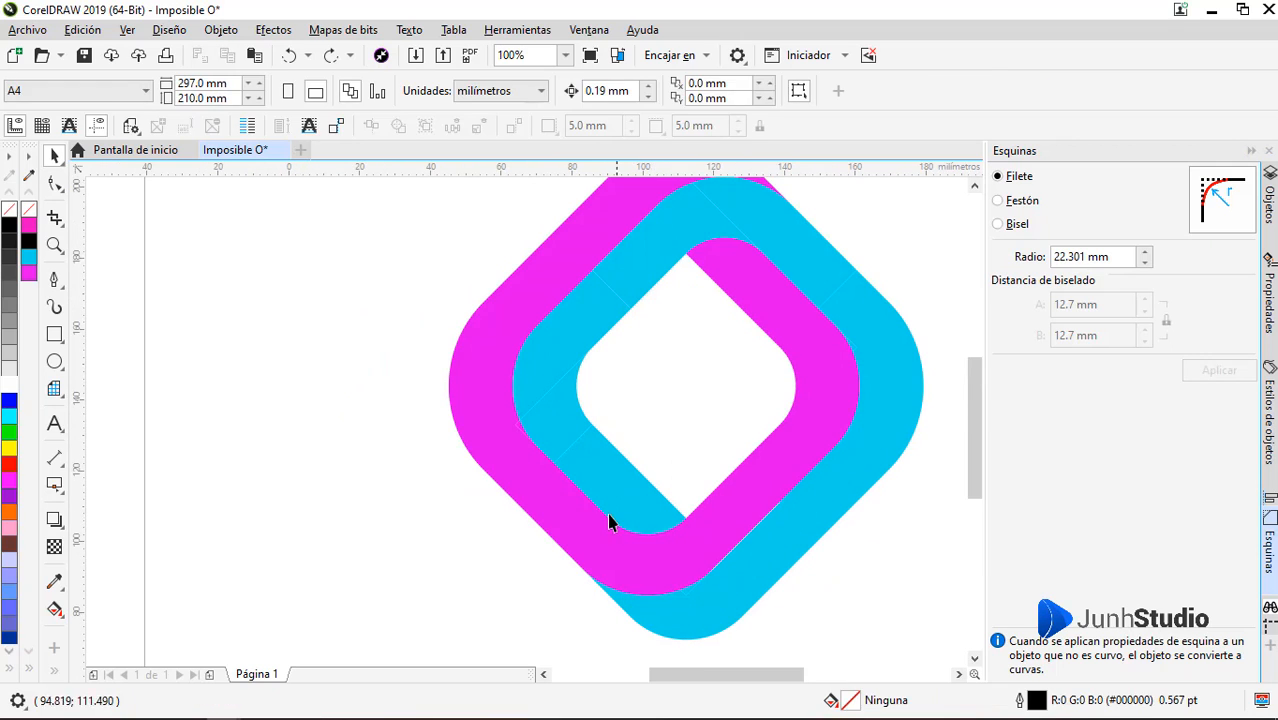
Weld the cyan pieces along the lower-left and left side of the inner band into one shape
{"action": "left_click", "coordinate": [596, 469]}
{"action": "left_click", "coordinate": [557, 404], "text": "shift"}
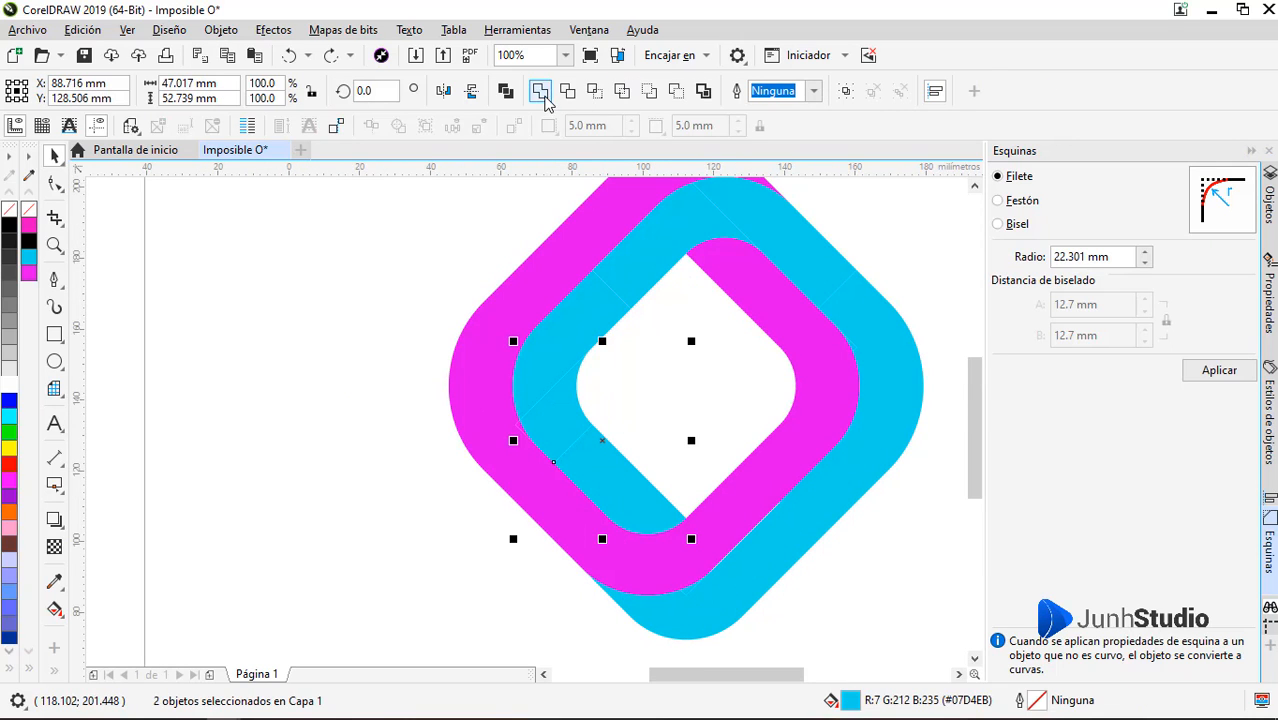
{"action": "left_click", "coordinate": [567, 91]}
{"action": "left_click", "coordinate": [548, 357], "text": "shift"}
{"action": "left_click", "coordinate": [540, 91]}
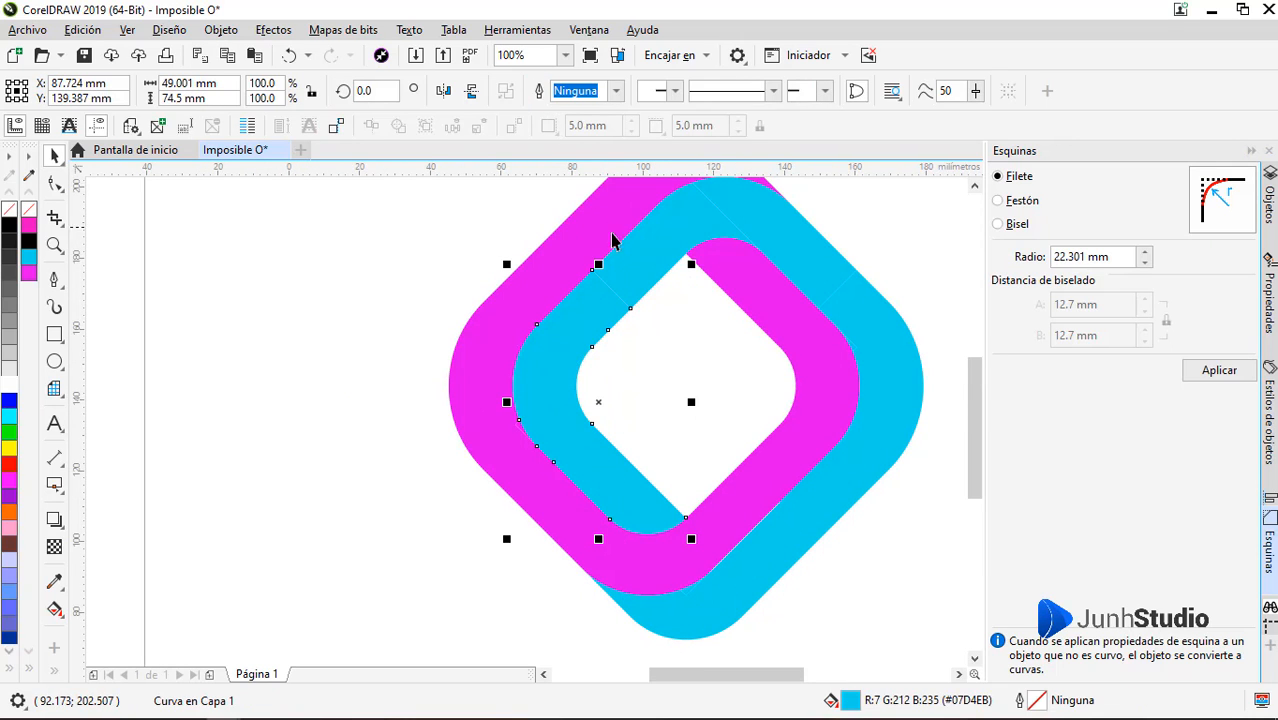
Weld the upper-left, top and right-hand cyan pieces to the lower-left cyan shape
{"action": "left_click", "coordinate": [641, 253], "text": "shift"}
{"action": "left_click", "coordinate": [540, 91]}
{"action": "left_click", "coordinate": [778, 212], "text": "shift"}
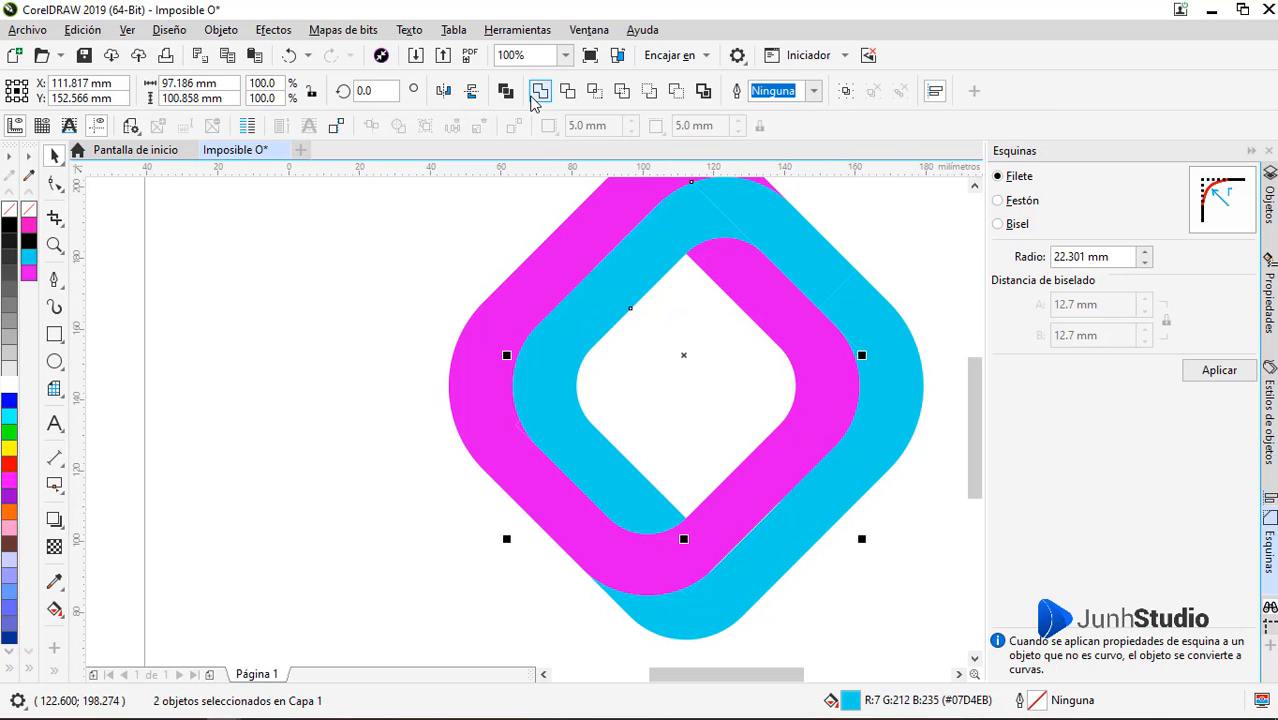
{"action": "left_click", "coordinate": [540, 91]}
{"action": "left_click", "coordinate": [540, 91]}
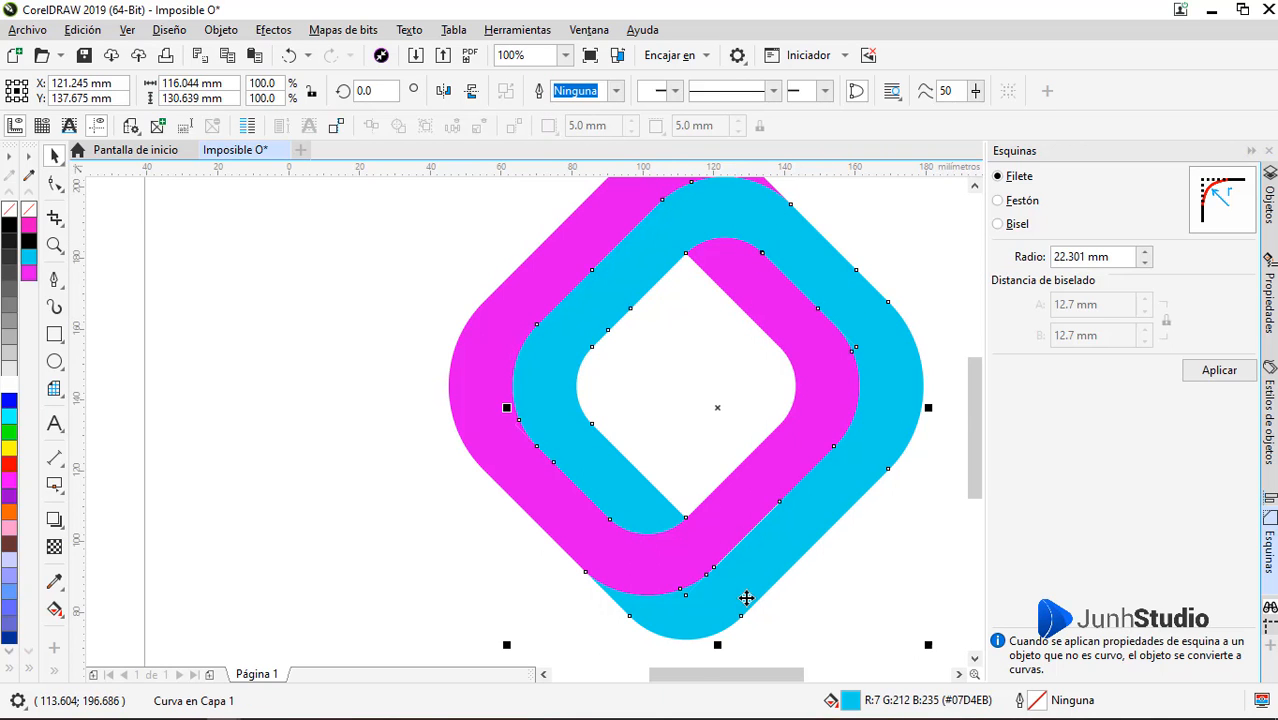
Weld the small cyan sliver beside the magenta band's upper-right curve to the cyan shape
{"action": "scroll", "coordinate": [737, 600], "scroll_direction": "up", "scroll_amount": 1}
{"action": "scroll", "coordinate": [591, 588], "scroll_direction": "down", "scroll_amount": 1}
{"action": "scroll", "coordinate": [780, 328], "scroll_direction": "up", "scroll_amount": 5}
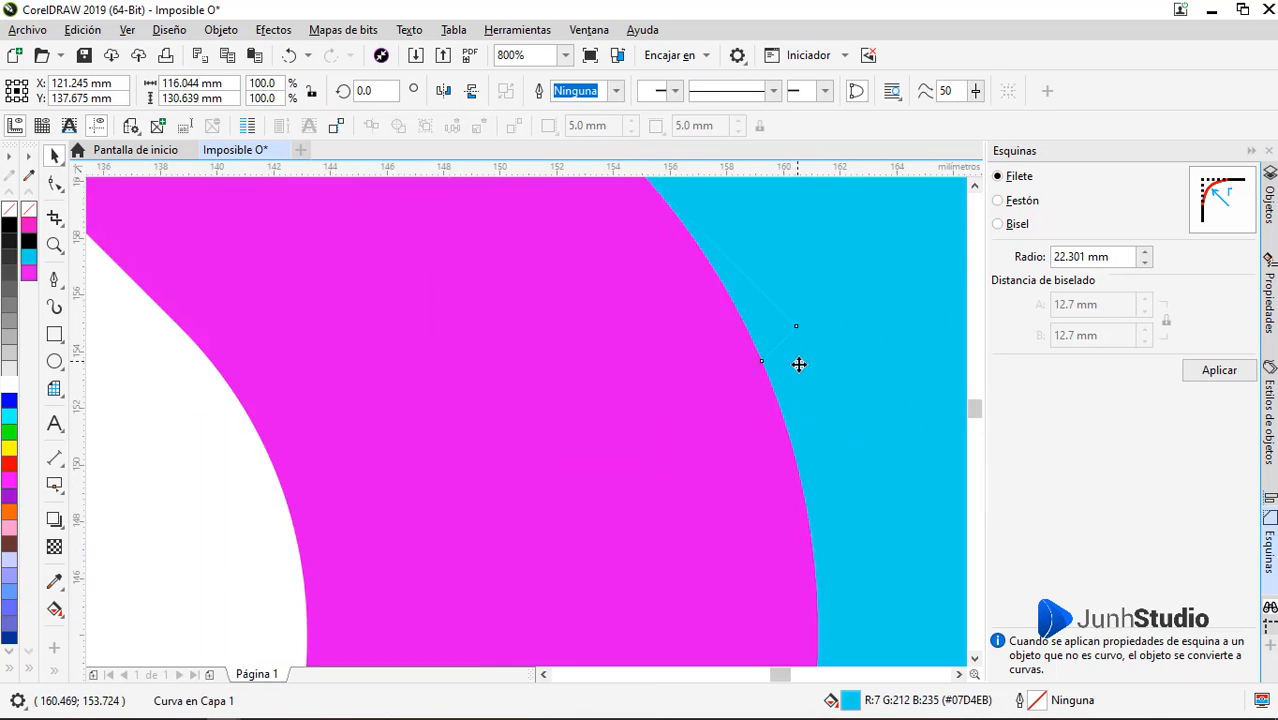
{"action": "left_click", "coordinate": [751, 285], "text": "shift"}
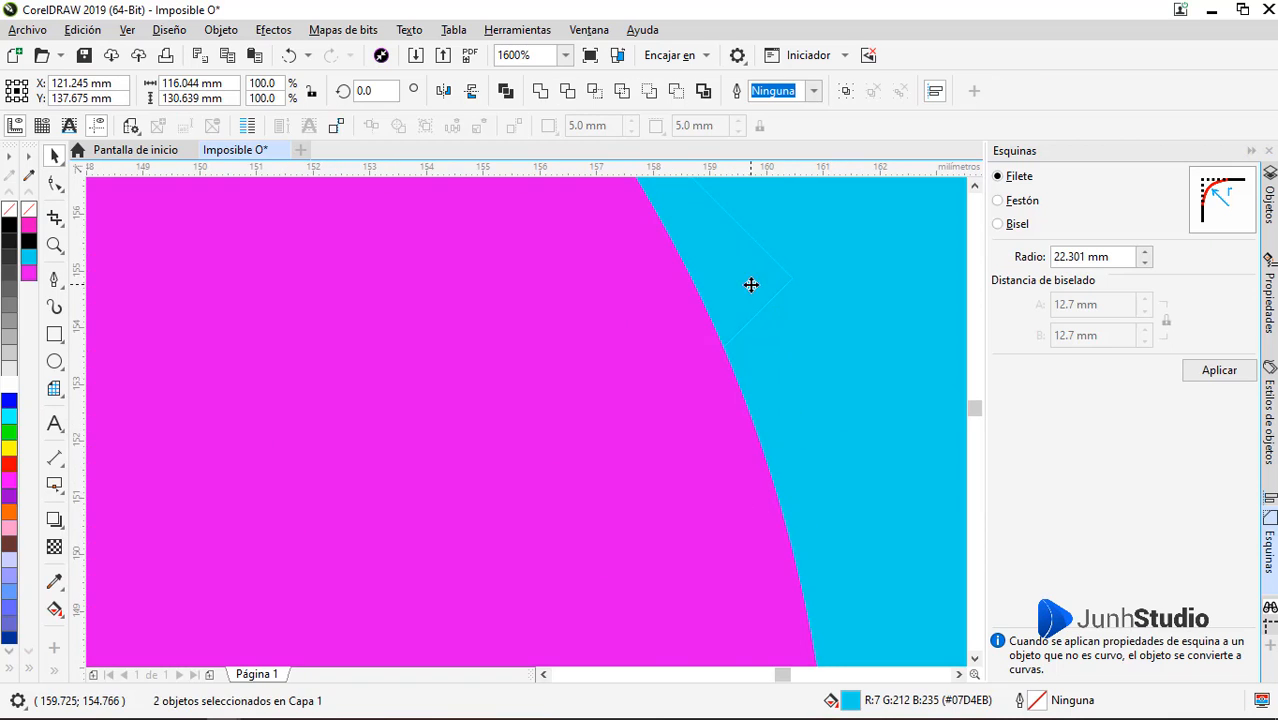
{"action": "left_click", "coordinate": [540, 91]}
Weld the small cyan piece under the magenta band's bottom curve to the cyan shape
{"action": "scroll", "coordinate": [790, 330], "scroll_direction": "down", "scroll_amount": 5}
{"action": "scroll", "coordinate": [676, 556], "scroll_direction": "up", "scroll_amount": 5}
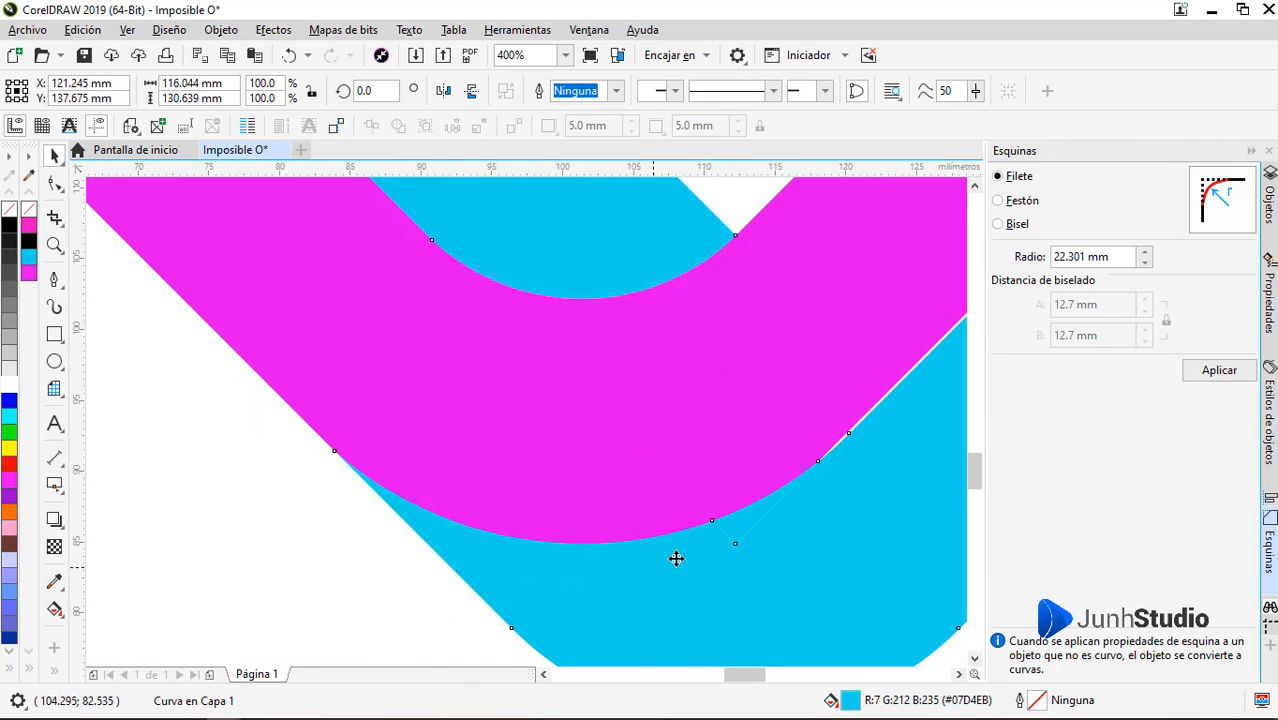
{"action": "left_click", "coordinate": [591, 542], "text": "shift"}
{"action": "left_click", "coordinate": [506, 91]}
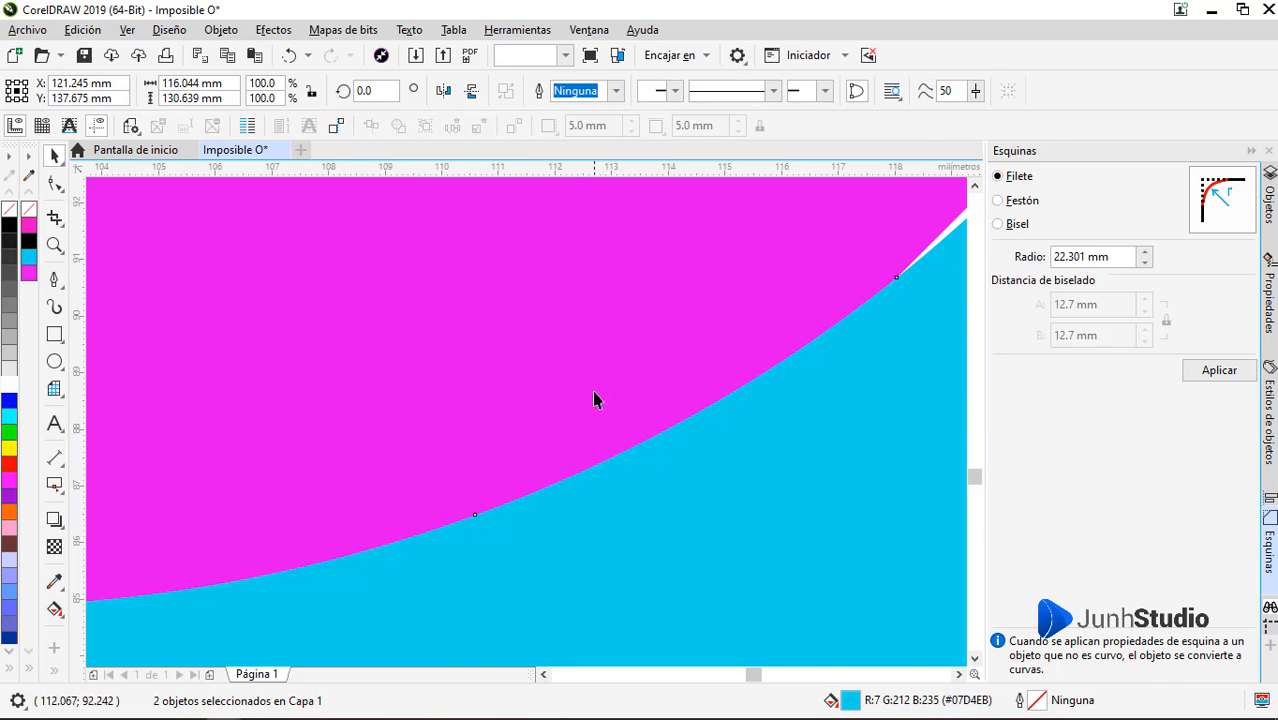
Close the white gap along the lower-right magenta-cyan edge by moving the cyan corner node onto the magenta edge and deleting the redundant node
{"action": "scroll", "coordinate": [585, 471], "scroll_direction": "down", "scroll_amount": 4}
{"action": "scroll", "coordinate": [760, 307], "scroll_direction": "up", "scroll_amount": 1}
{"action": "key", "text": "F10"}
{"action": "scroll", "coordinate": [757, 306], "scroll_direction": "up", "scroll_amount": 8}
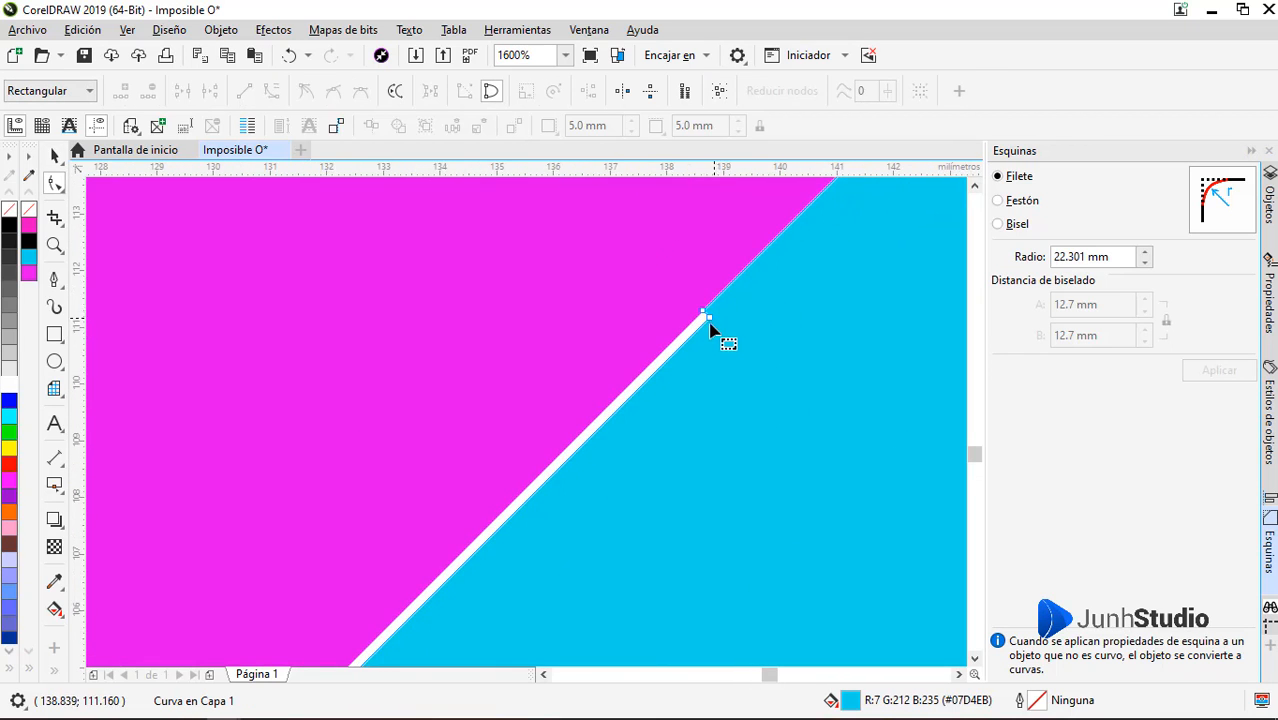
{"action": "left_click_drag", "start_coordinate": [725, 306], "coordinate": [669, 256]}
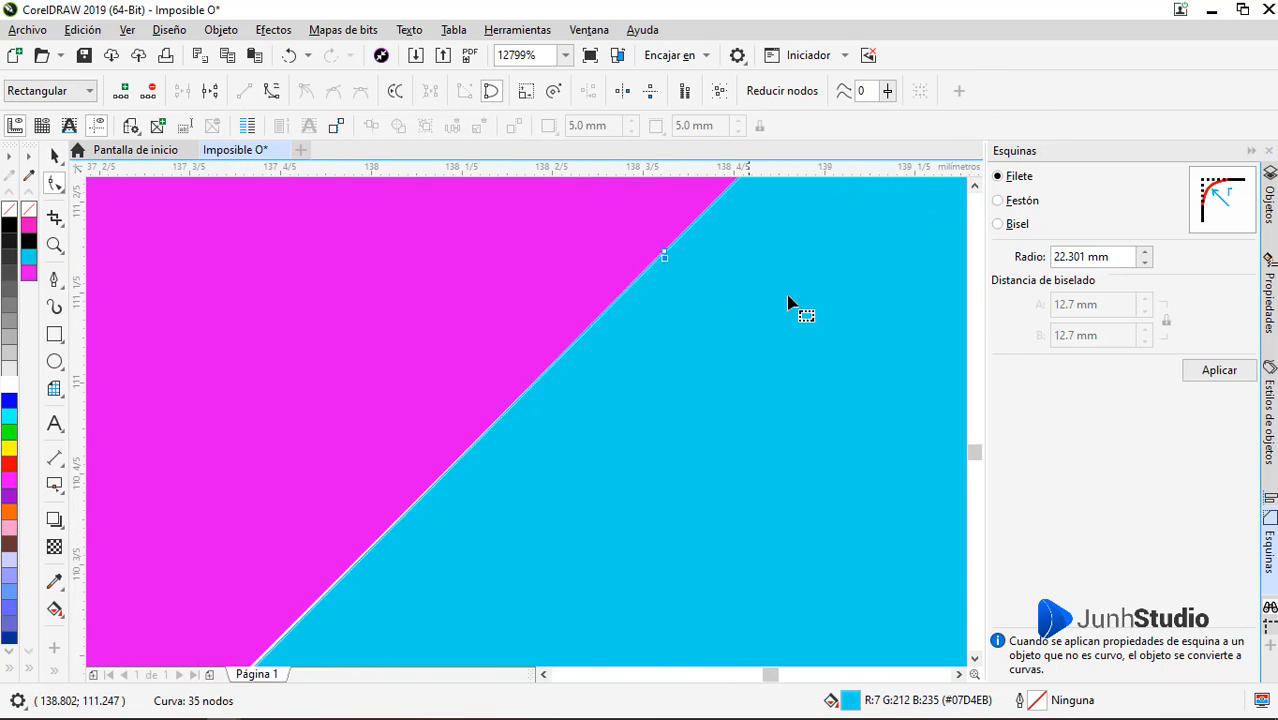
{"action": "scroll", "coordinate": [760, 318], "scroll_direction": "down", "scroll_amount": 5}
{"action": "scroll", "coordinate": [800, 338], "scroll_direction": "up", "scroll_amount": 6}
{"action": "scroll", "coordinate": [855, 378], "scroll_direction": "up", "scroll_amount": 1}
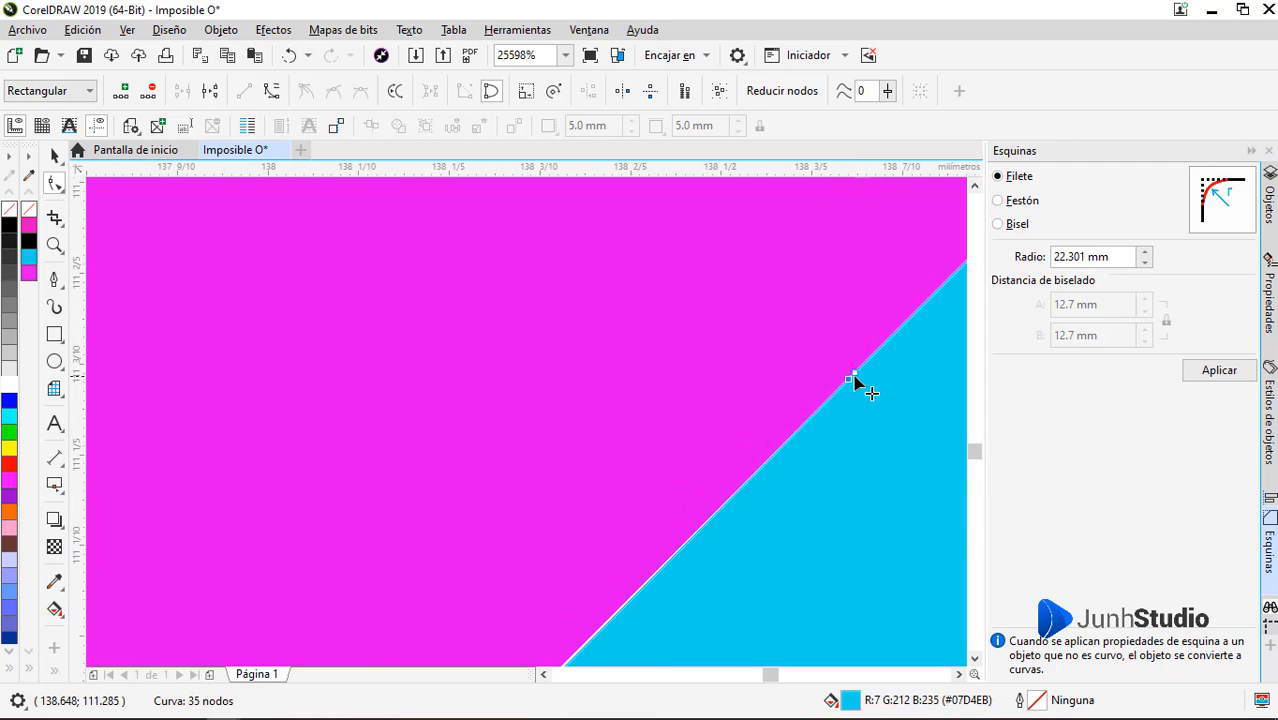
{"action": "double_click", "coordinate": [851, 378]}
{"action": "scroll", "coordinate": [850, 373], "scroll_direction": "down", "scroll_amount": 7}
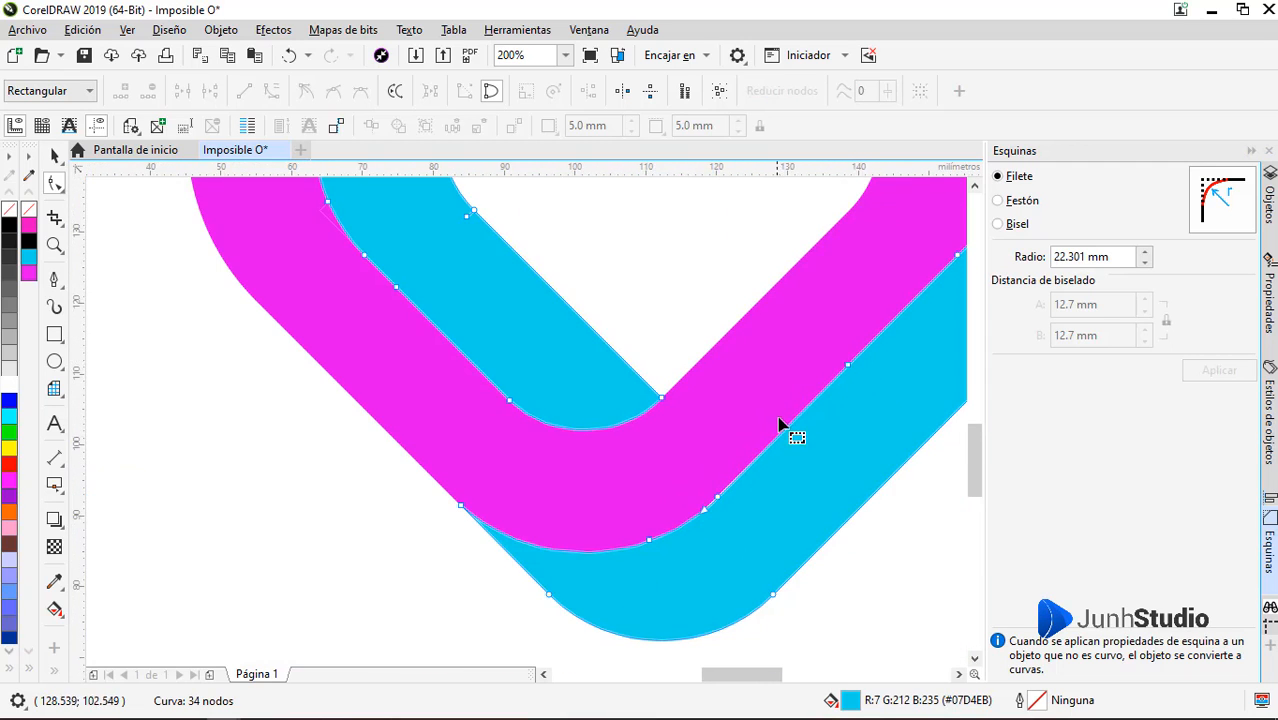
Adjust the cyan curve's node and handle near the bottom bend to close the remaining white gap against the magenta band
{"action": "scroll", "coordinate": [777, 428], "scroll_direction": "up", "scroll_amount": 3}
{"action": "scroll", "coordinate": [757, 358], "scroll_direction": "up", "scroll_amount": 1}
{"action": "left_click_drag", "start_coordinate": [730, 340], "coordinate": [711, 334]}
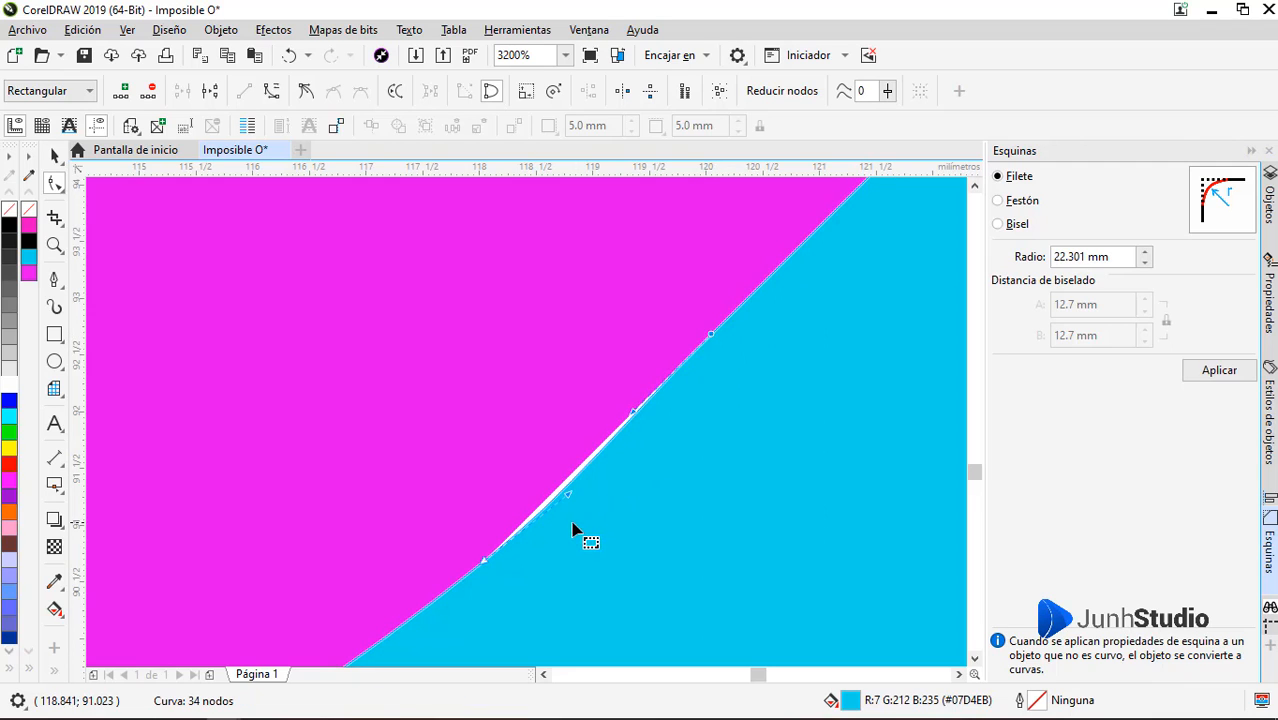
{"action": "left_click_drag", "start_coordinate": [565, 493], "coordinate": [560, 494]}
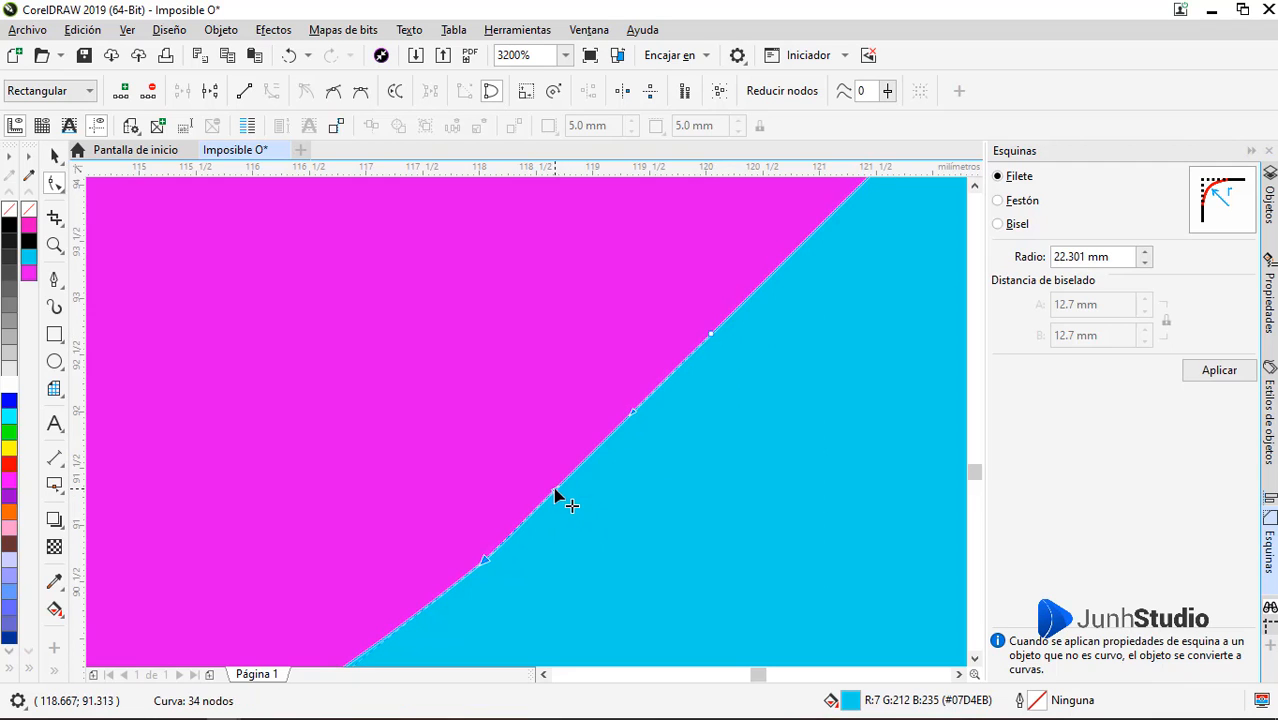
{"action": "key", "text": "space"}
{"action": "scroll", "coordinate": [625, 515], "scroll_direction": "down", "scroll_amount": 4}
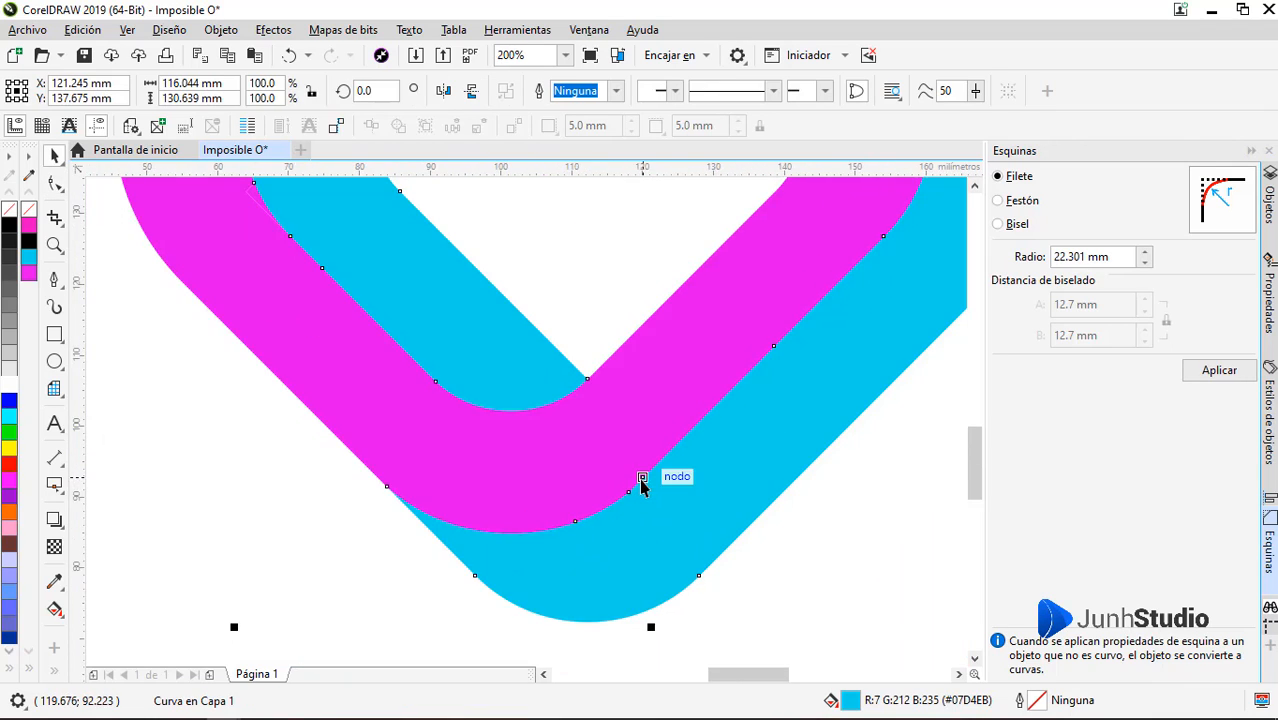
{"action": "left_click", "coordinate": [765, 584]}
Move the welded cyan band aside to check it, then undo the move
{"action": "scroll", "coordinate": [577, 510], "scroll_direction": "down", "scroll_amount": 3}
{"action": "scroll", "coordinate": [645, 456], "scroll_direction": "up", "scroll_amount": 2}
{"action": "scroll", "coordinate": [649, 420], "scroll_direction": "down", "scroll_amount": 1}
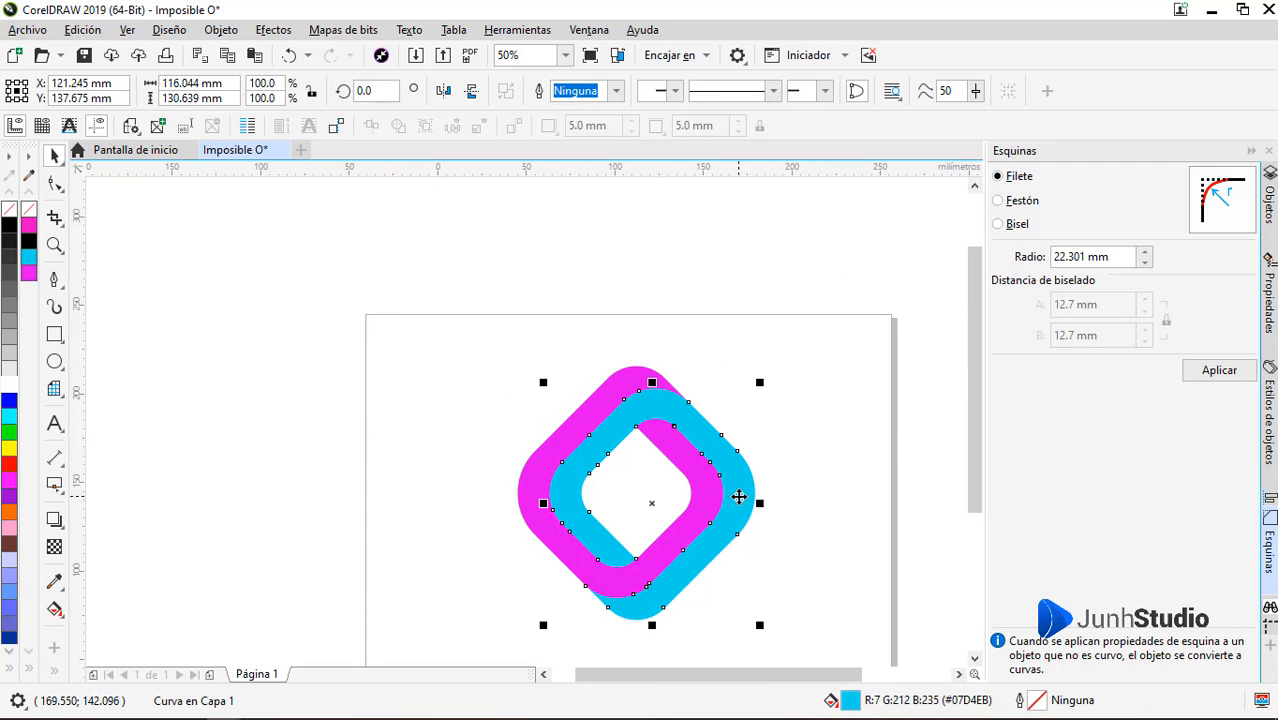
{"action": "left_click_drag", "start_coordinate": [736, 496], "coordinate": [466, 514]}
{"action": "key", "text": "ctrl+z"}
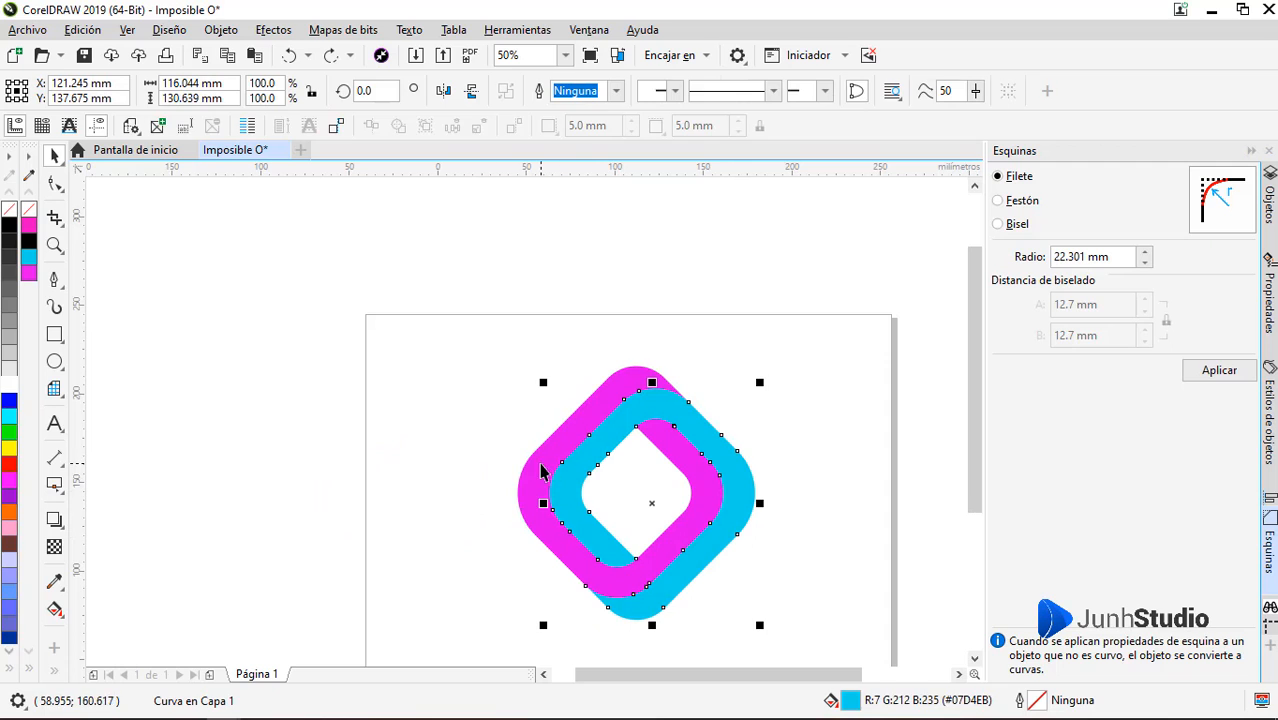
Move both bands off the page to look for leftover pieces, then undo the move
{"action": "left_click", "coordinate": [541, 467], "text": "shift"}
{"action": "scroll", "coordinate": [645, 460], "scroll_direction": "down", "scroll_amount": 1}
{"action": "left_click_drag", "start_coordinate": [642, 457], "coordinate": [515, 457]}
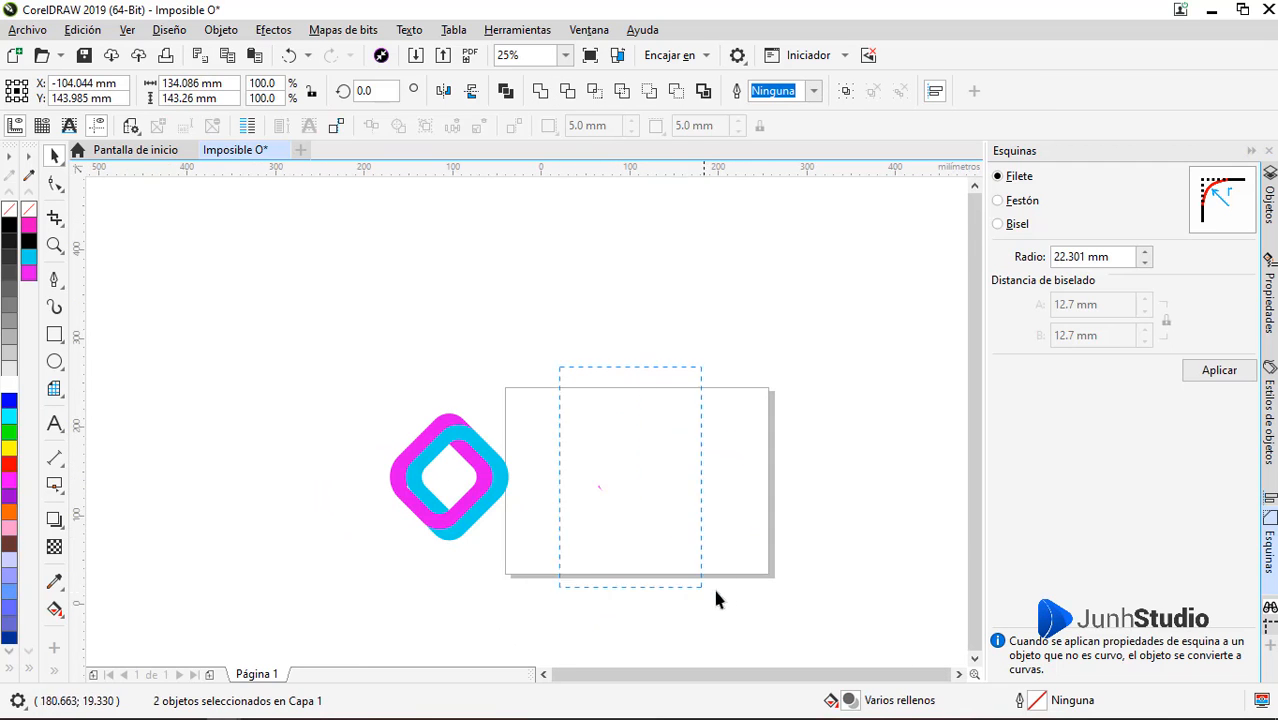
{"action": "left_click_drag", "start_coordinate": [715, 591], "coordinate": [538, 357]}
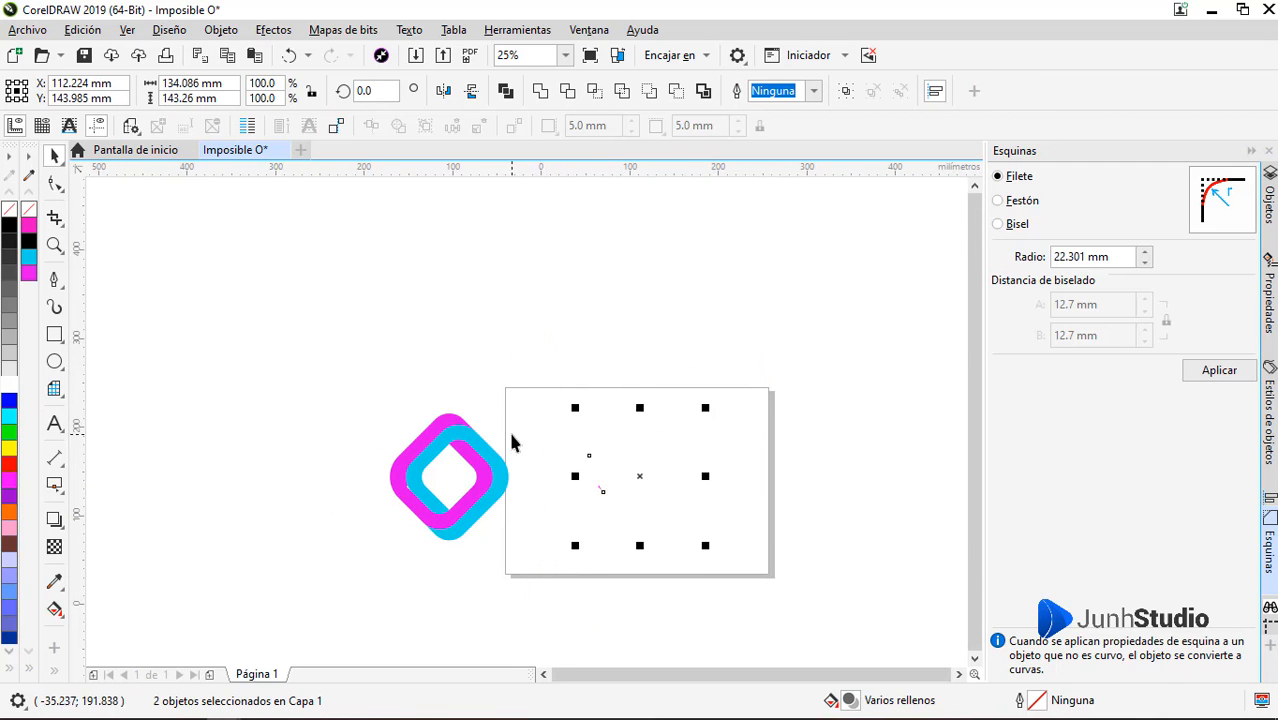
{"action": "scroll", "coordinate": [560, 460], "scroll_direction": "up", "scroll_amount": 2}
{"action": "scroll", "coordinate": [612, 421], "scroll_direction": "down", "scroll_amount": 1}
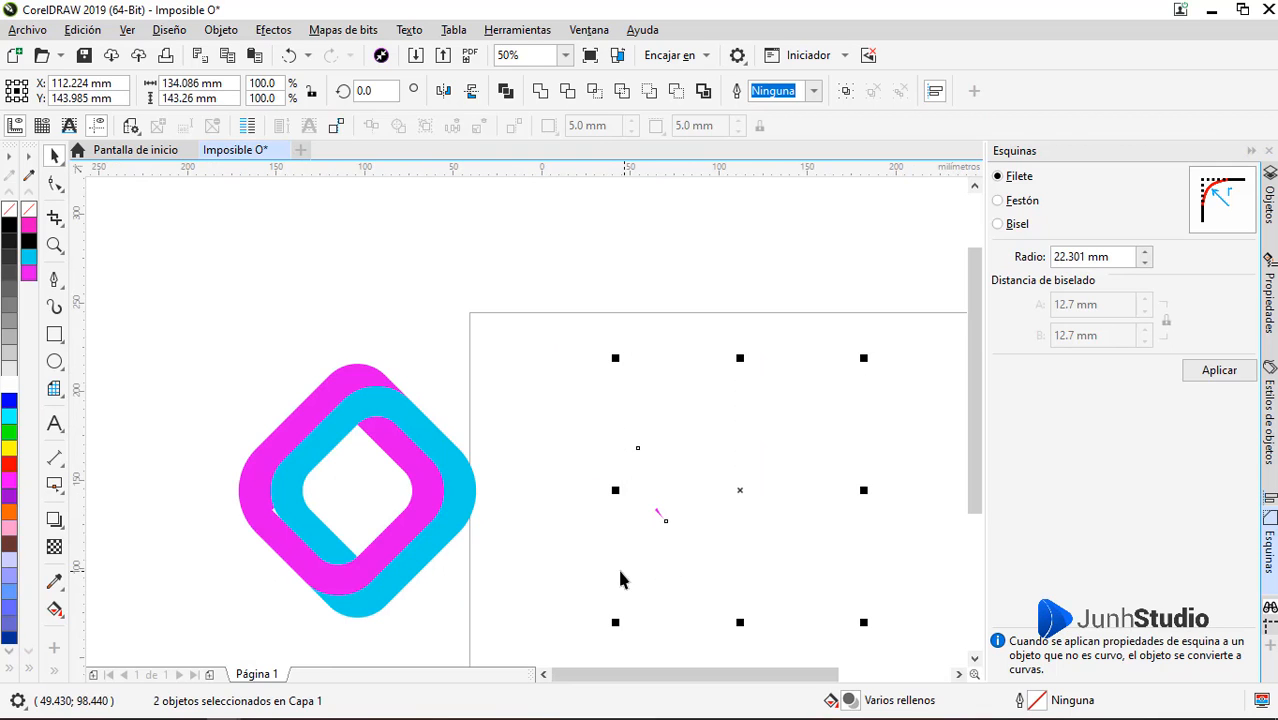
{"action": "left_click", "coordinate": [670, 541]}
{"action": "key", "text": "ctrl+z"}
Weld the leftover magenta sliver beside the cyan band's left curve to the magenta band
{"action": "left_click", "coordinate": [606, 530]}
{"action": "left_click", "coordinate": [646, 514]}
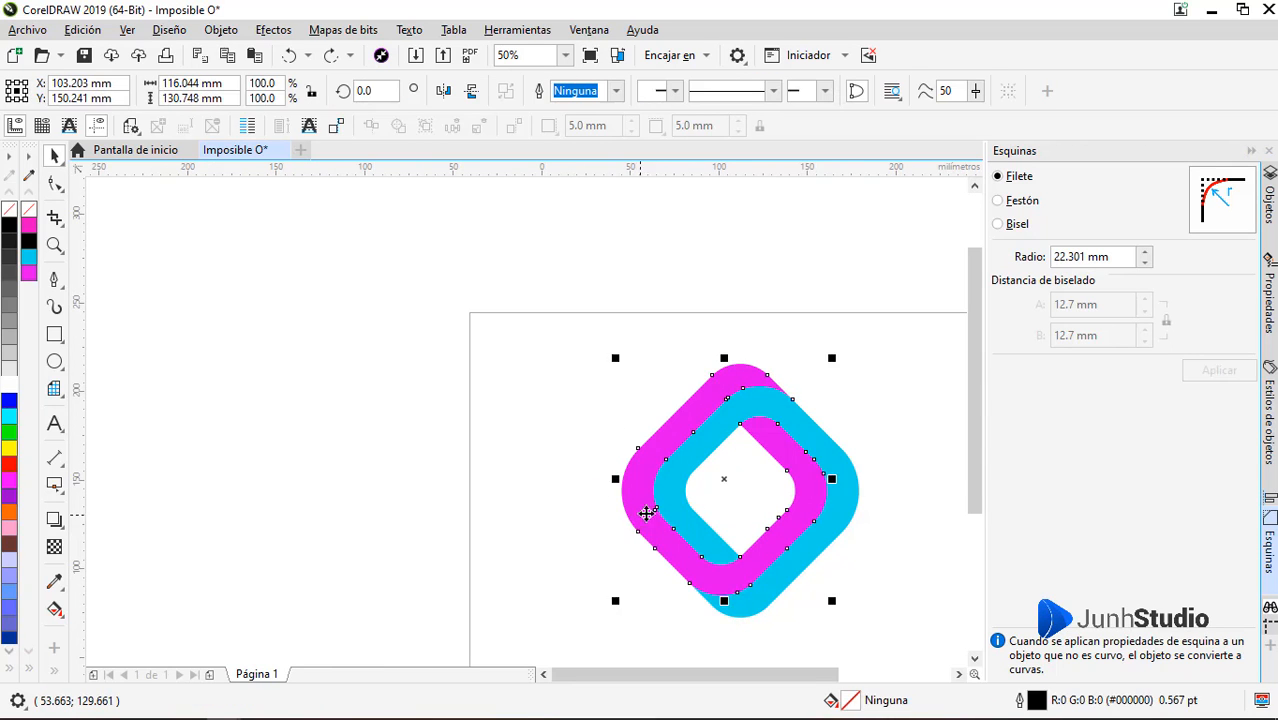
{"action": "scroll", "coordinate": [646, 514], "scroll_direction": "up", "scroll_amount": 5}
{"action": "left_click", "coordinate": [918, 499], "text": "shift"}
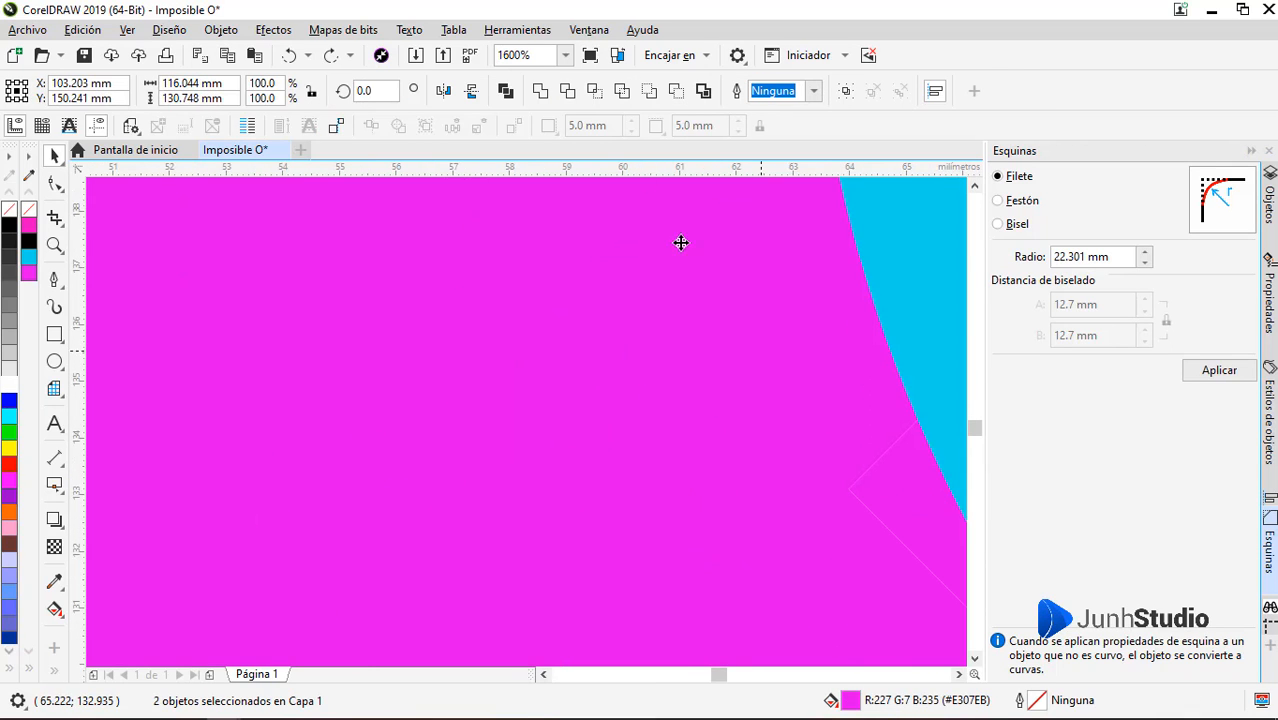
{"action": "left_click", "coordinate": [540, 91]}
Move both bands off the page together and delete the invisible leftover outline shape behind them
{"action": "scroll", "coordinate": [474, 374], "scroll_direction": "down", "scroll_amount": 5}
{"action": "left_click", "coordinate": [651, 374], "text": "shift"}
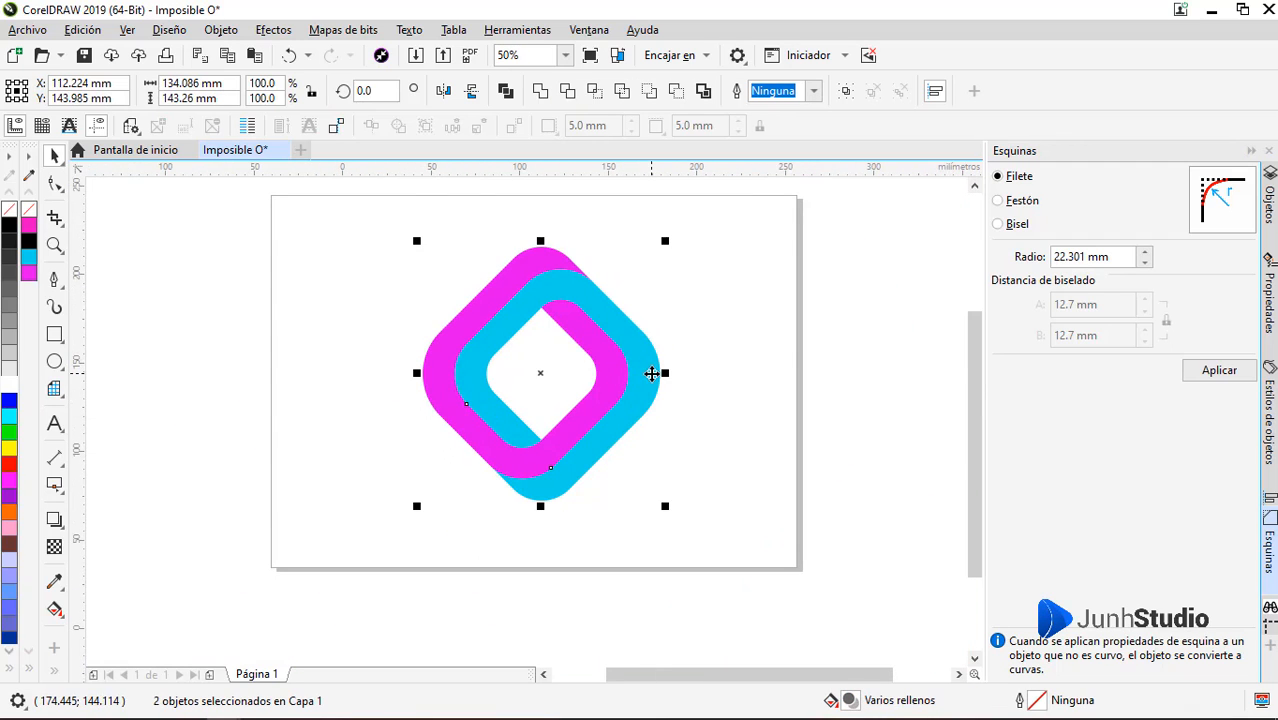
{"action": "left_click_drag", "start_coordinate": [651, 374], "coordinate": [334, 374]}
{"action": "left_click_drag", "start_coordinate": [783, 201], "coordinate": [670, 262]}
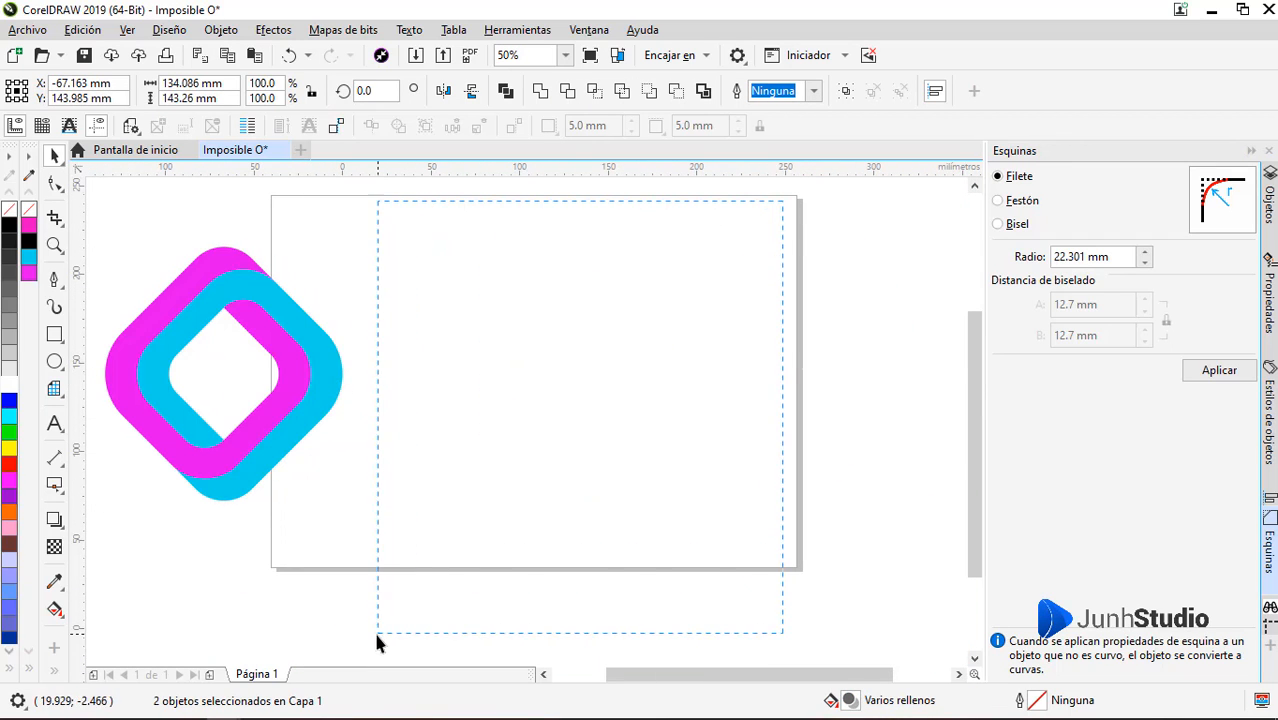
{"action": "left_click_drag", "start_coordinate": [376, 633], "coordinate": [363, 633]}
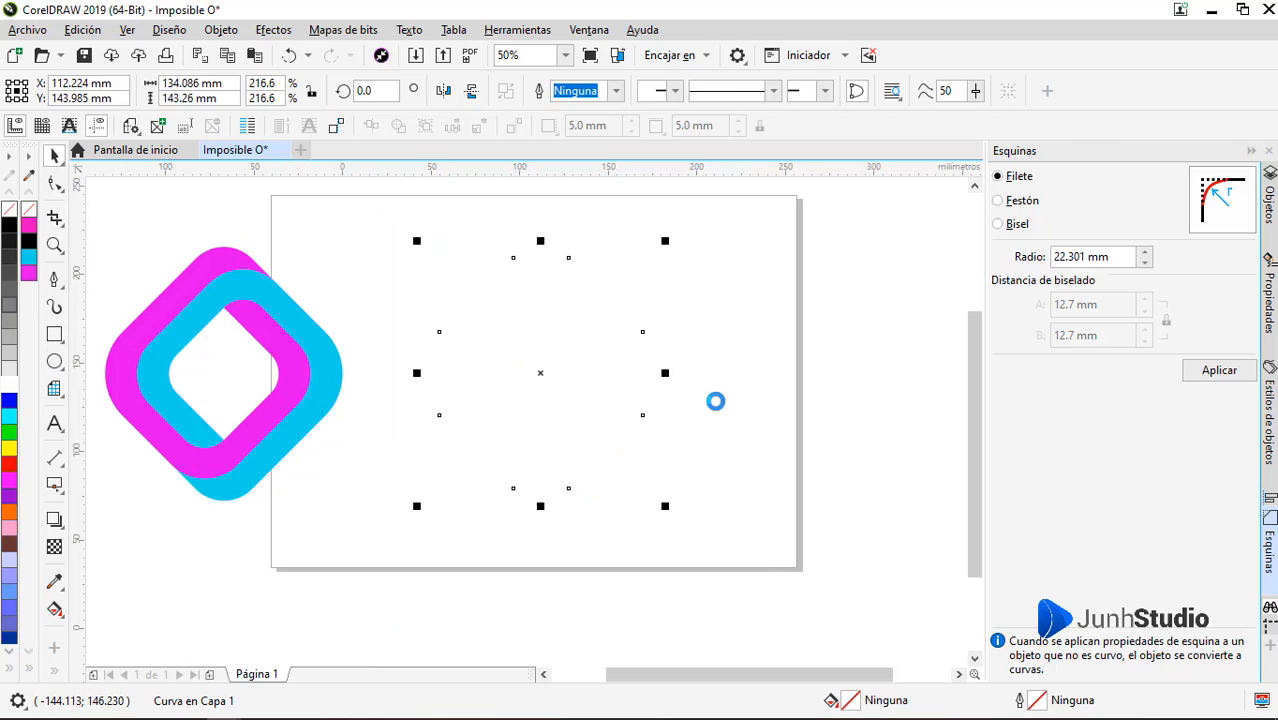
{"action": "left_click", "coordinate": [740, 411]}
{"action": "left_click", "coordinate": [624, 375]}
{"action": "key", "text": "Delete"}
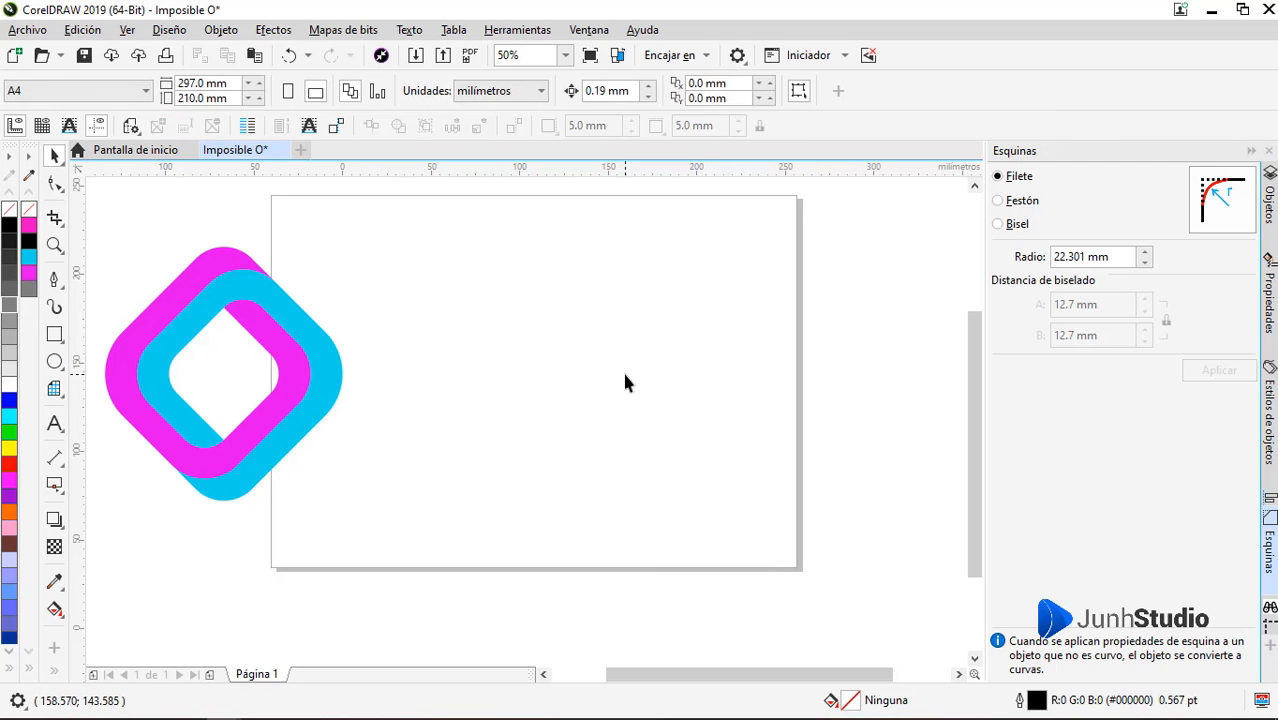
Move both bands back onto the page and scale them down proportionally to 73.3%
{"action": "left_click", "coordinate": [315, 410]}
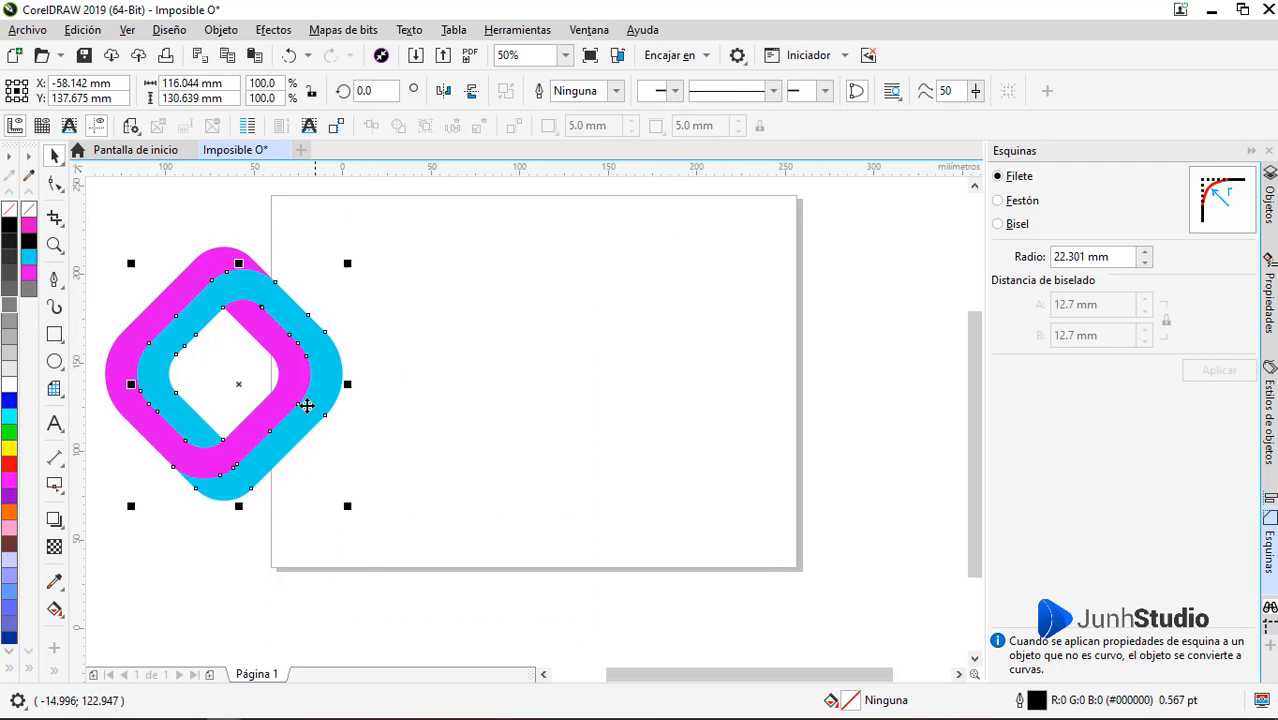
{"action": "left_click", "coordinate": [285, 371], "text": "shift"}
{"action": "left_click_drag", "start_coordinate": [298, 373], "coordinate": [619, 378]}
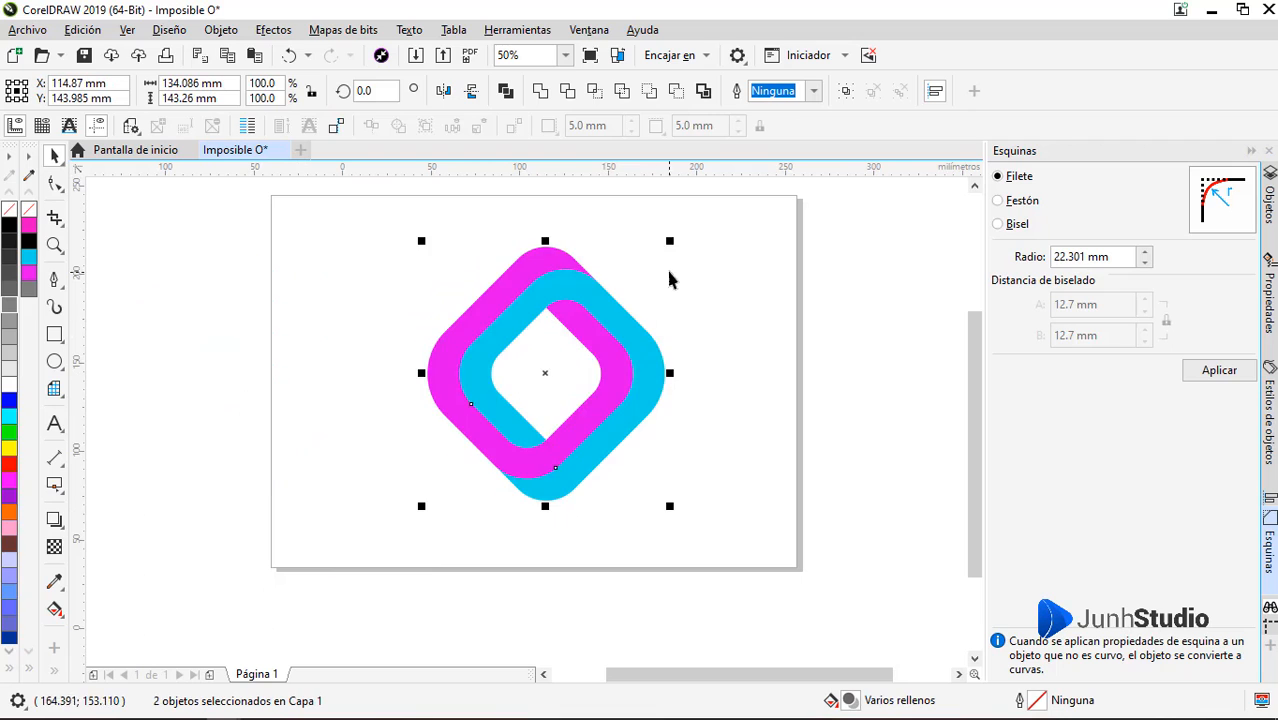
{"action": "left_click_drag", "start_coordinate": [668, 243], "coordinate": [647, 277]}
{"action": "left_click", "coordinate": [676, 428]}
Draw a closed four-sided Pen shape about 47 by 42 mm over the magenta band's upper-right arm, starting beside the inner top corner
{"action": "scroll", "coordinate": [533, 336], "scroll_direction": "up", "scroll_amount": 2}
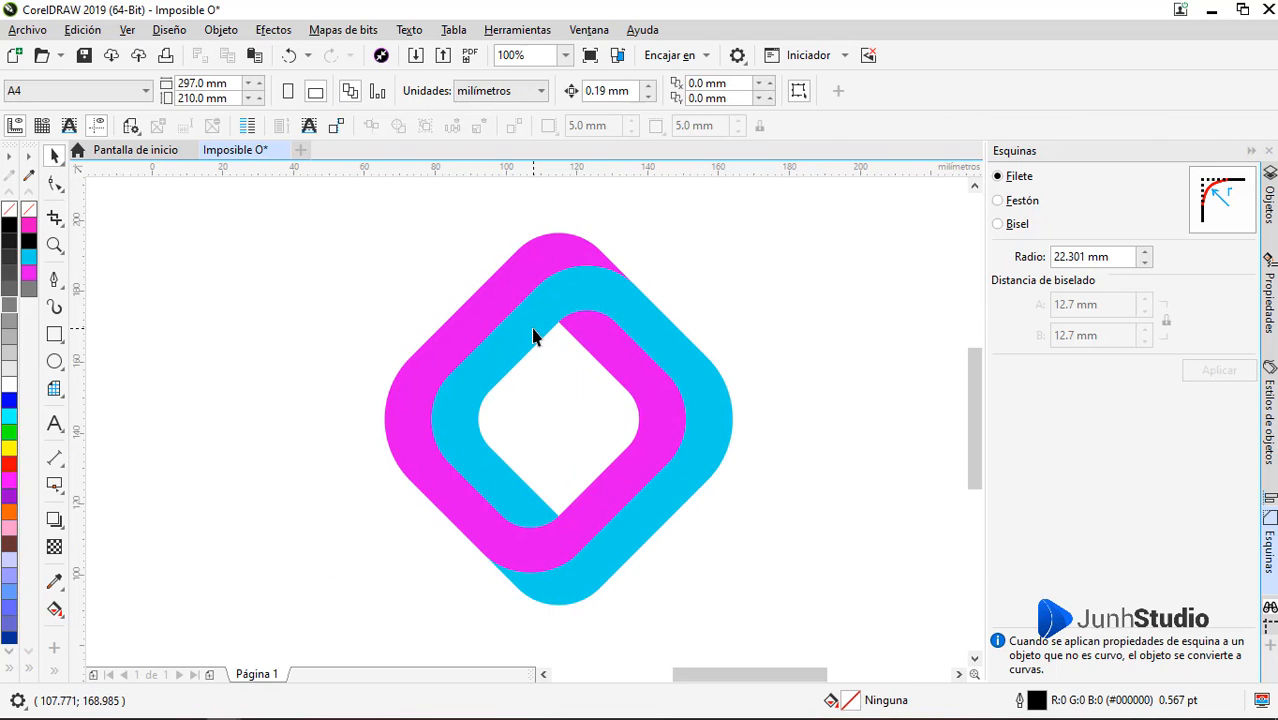
{"action": "left_click", "coordinate": [645, 376]}
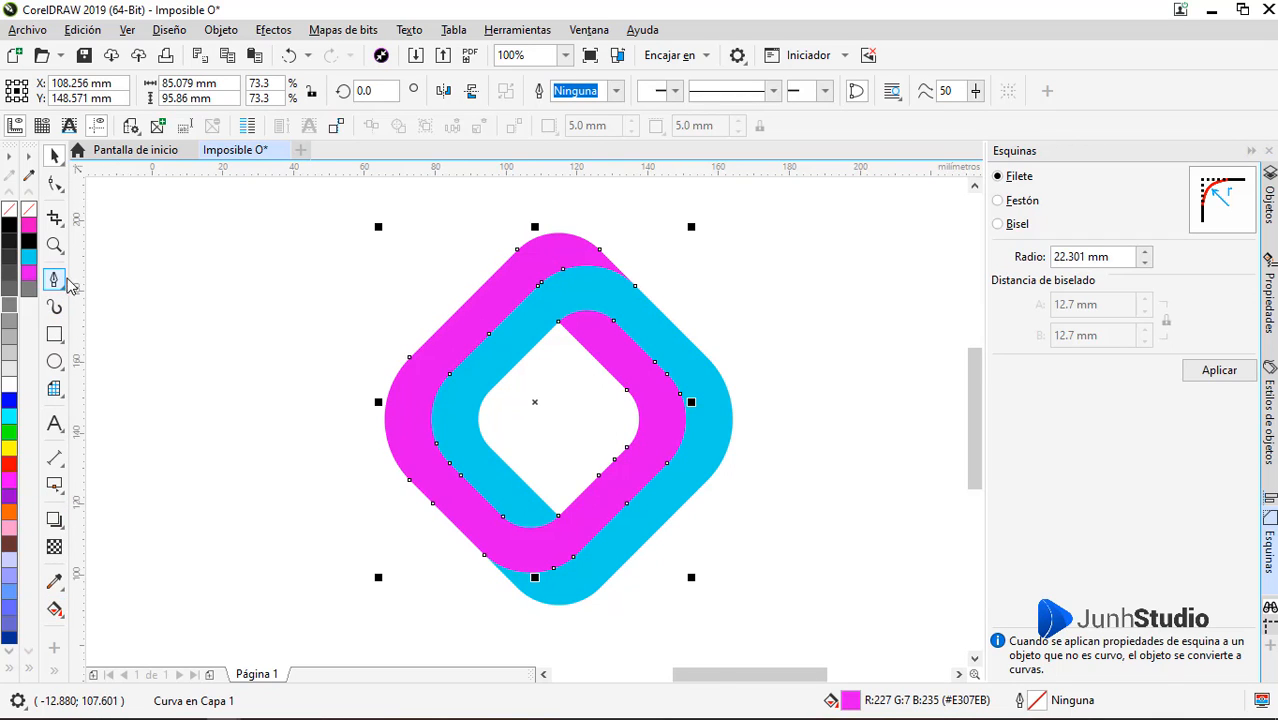
{"action": "scroll", "coordinate": [645, 277], "scroll_direction": "up", "scroll_amount": 2}
{"action": "left_click", "coordinate": [436, 388]}
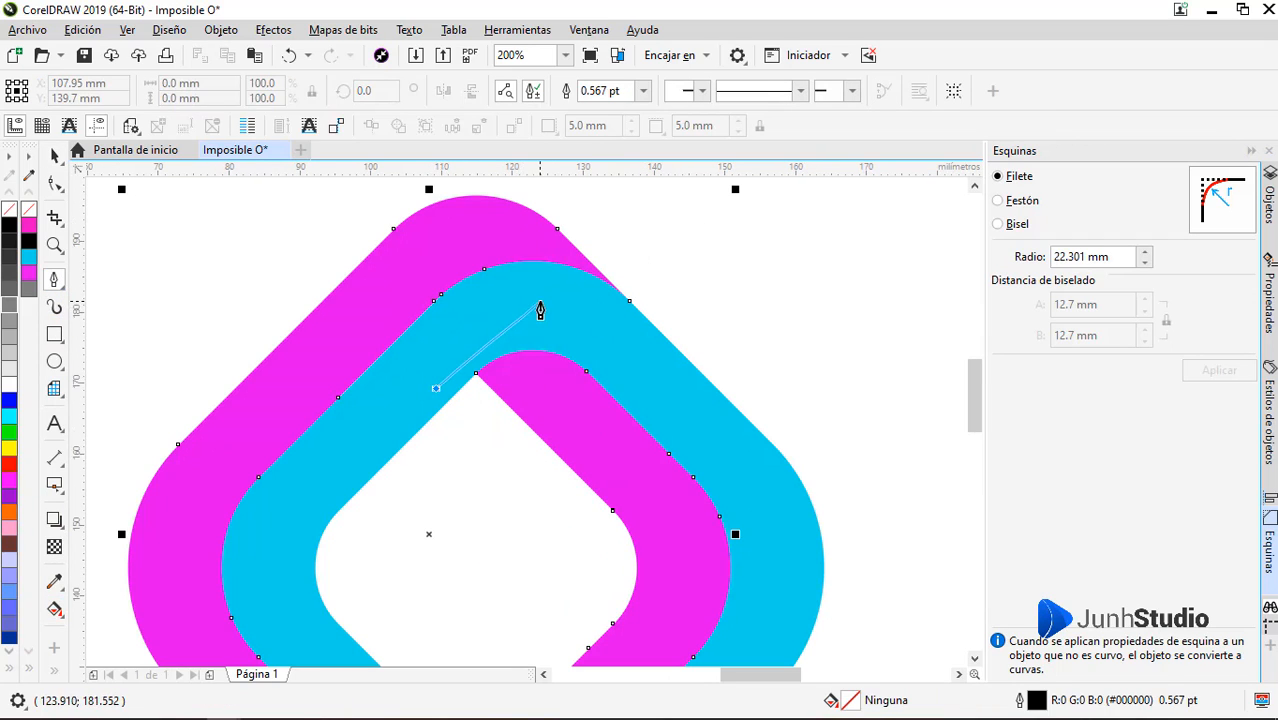
{"action": "left_click", "coordinate": [540, 301]}
{"action": "left_click", "coordinate": [768, 521]}
{"action": "left_click", "coordinate": [608, 597]}
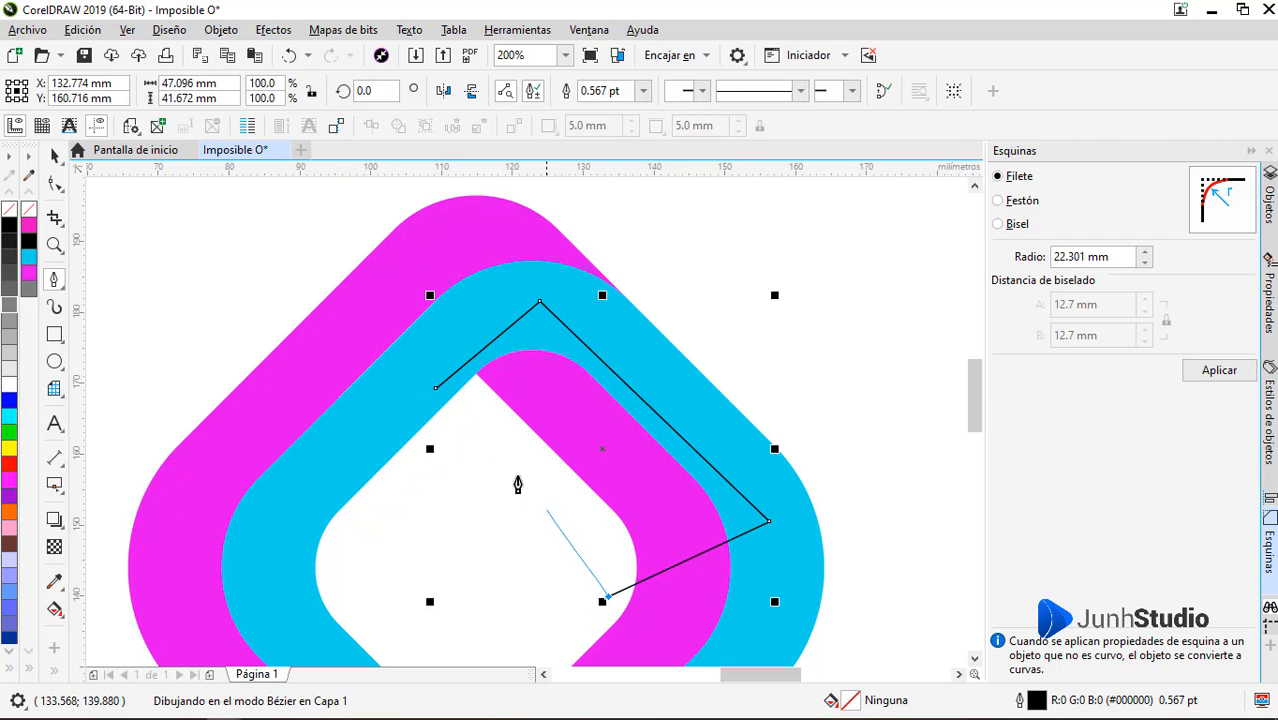
{"action": "left_click", "coordinate": [436, 388]}
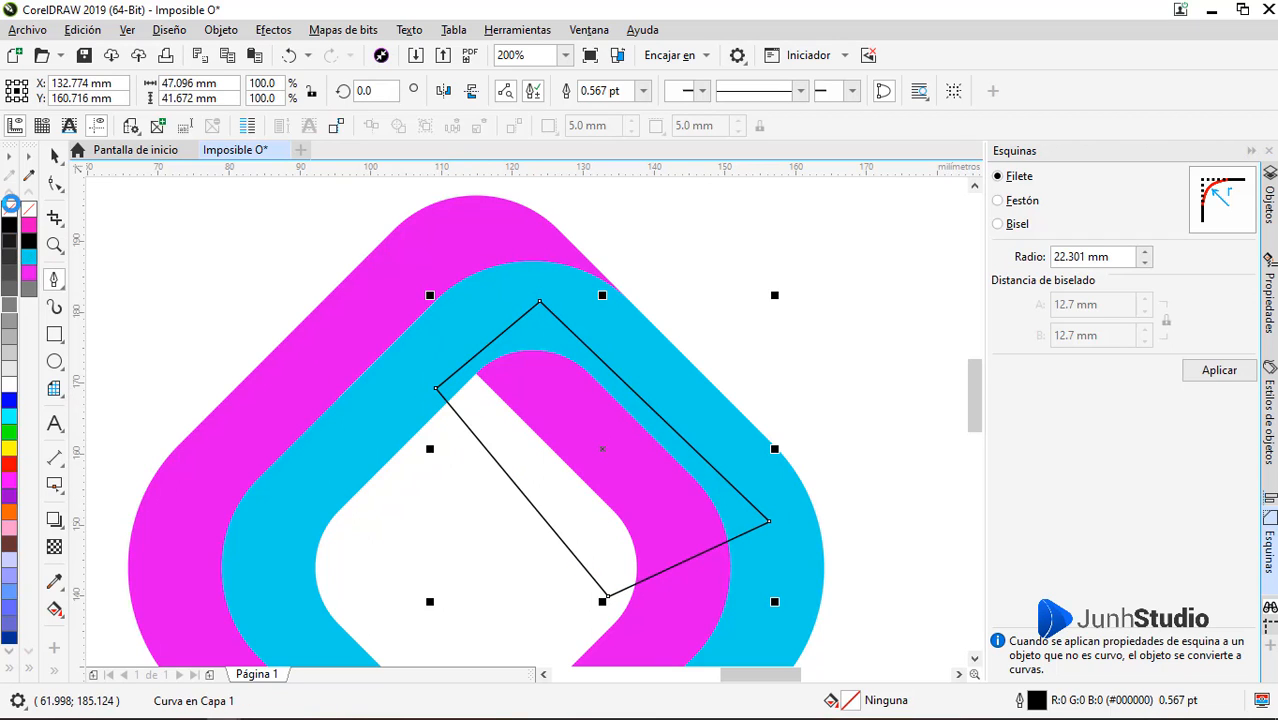
Fill the four-sided shape with #1A1A1A and no outline, and apply a linear transparency fading toward its lower-right end
{"action": "right_click", "coordinate": [11, 211]}
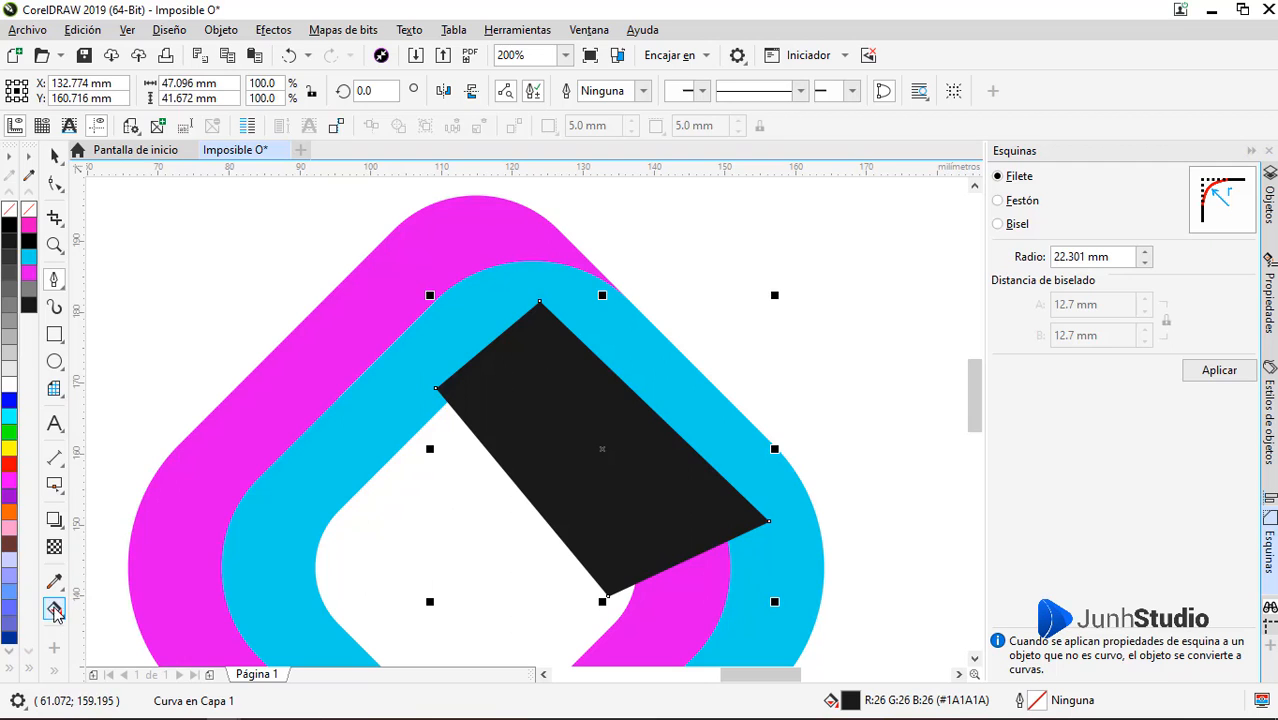
{"action": "left_click", "coordinate": [54, 546]}
{"action": "left_click_drag", "start_coordinate": [499, 362], "coordinate": [647, 501]}
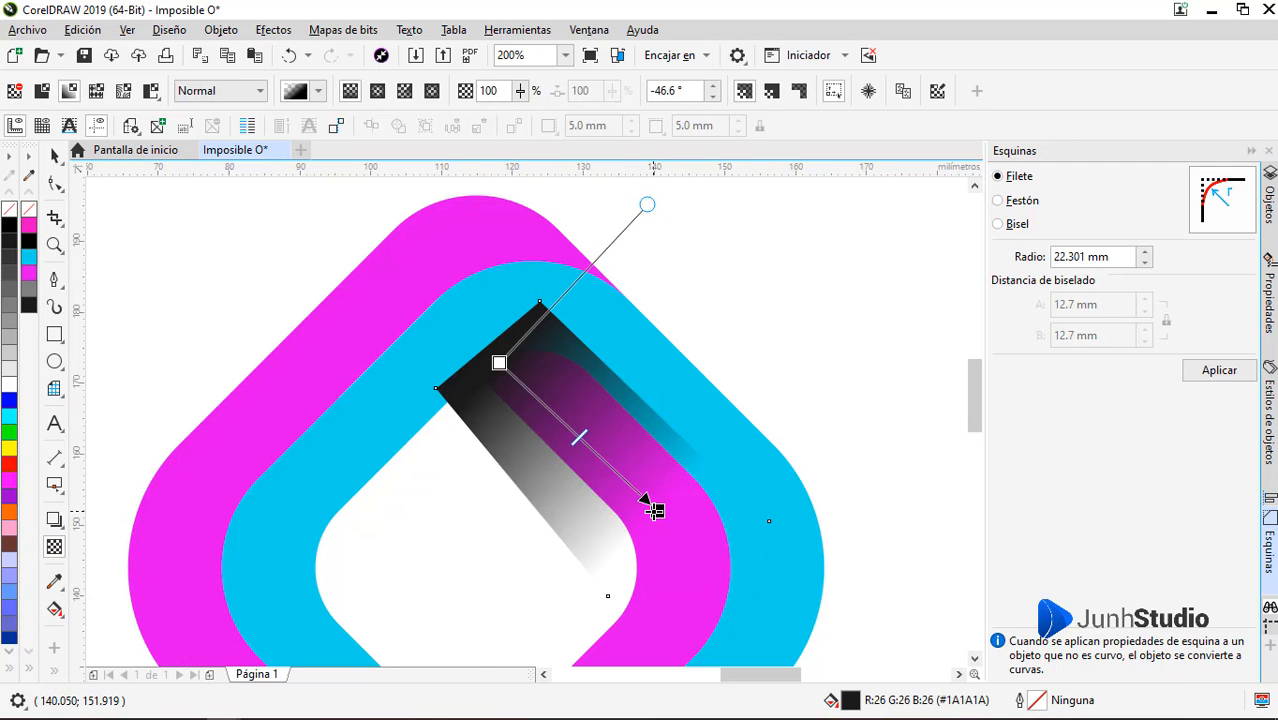
Place the dark gradient shape inside the magenta band as a PowerClip
{"action": "scroll", "coordinate": [580, 427], "scroll_direction": "down", "scroll_amount": 1}
{"action": "key", "text": "space"}
{"action": "right_click", "coordinate": [579, 418]}
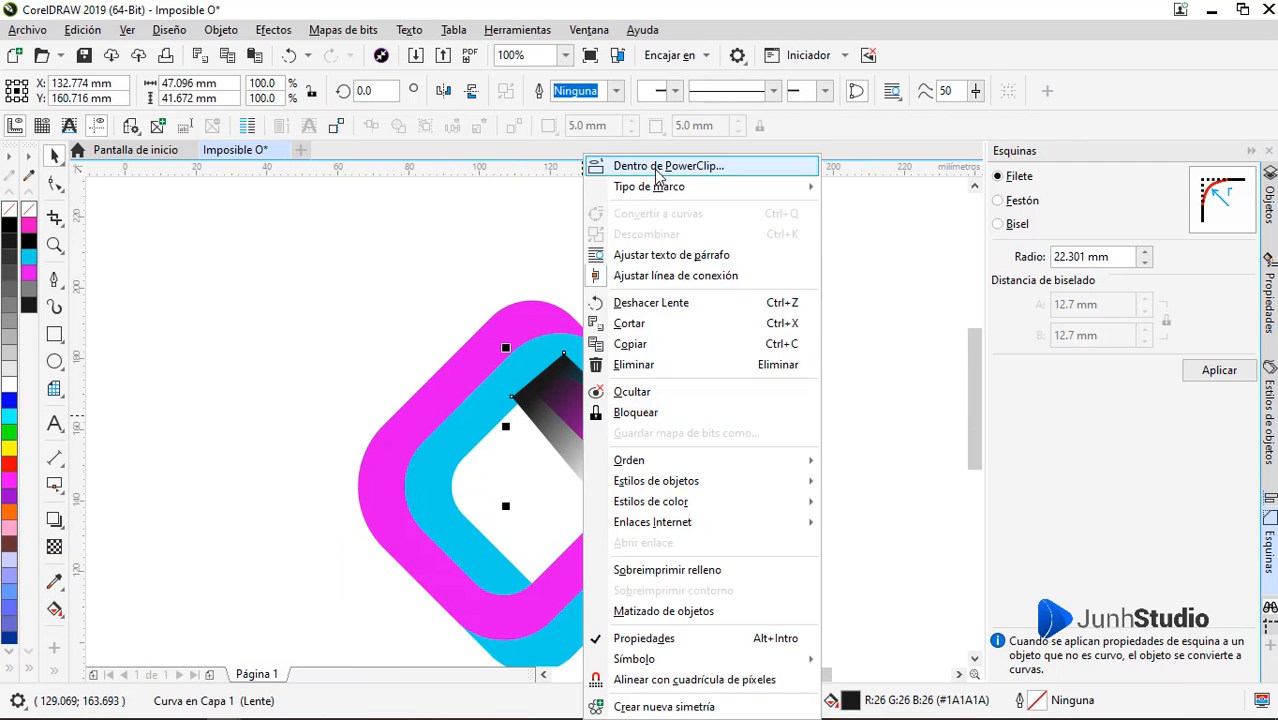
{"action": "left_click", "coordinate": [655, 172]}
{"action": "left_click", "coordinate": [530, 598]}
{"action": "left_click", "coordinate": [701, 562]}
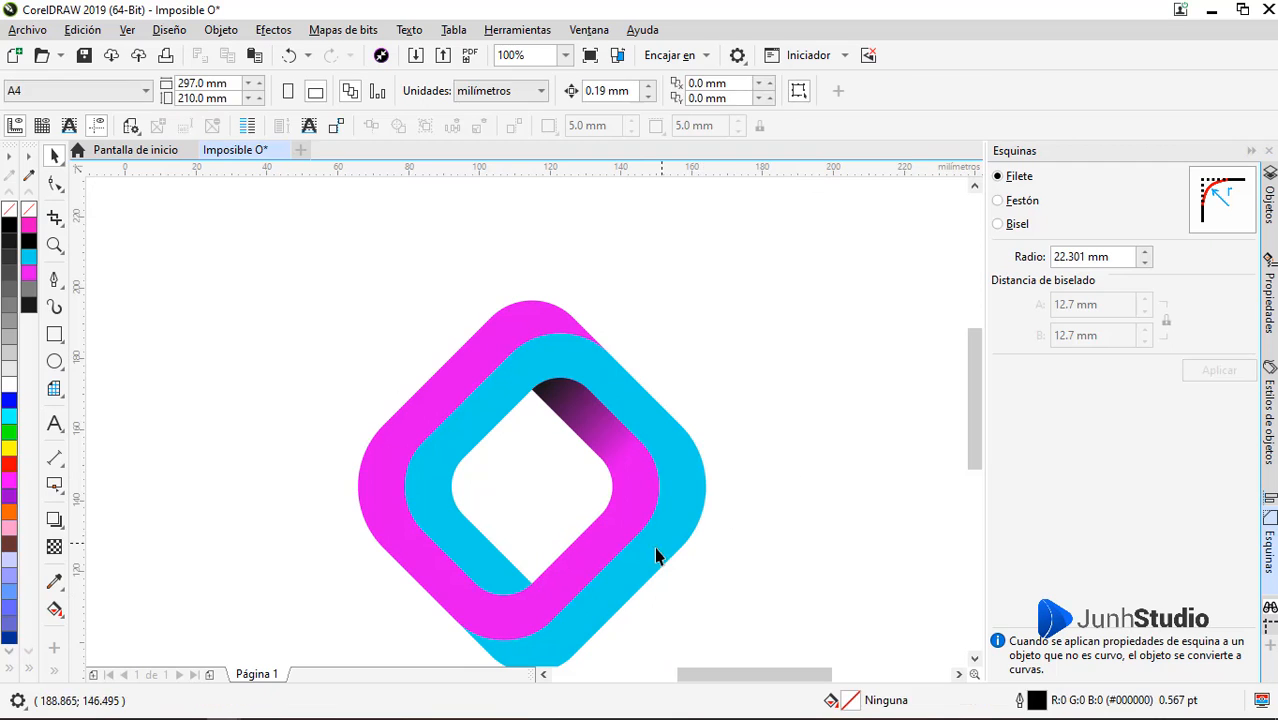
Duplicate the clipped gradient shadow, place the copy beside the logo's lower-left side, and turn it half a turn
{"action": "left_click", "coordinate": [484, 565]}
{"action": "left_click", "coordinate": [572, 413]}
{"action": "left_click", "coordinate": [579, 415], "text": "ctrl"}
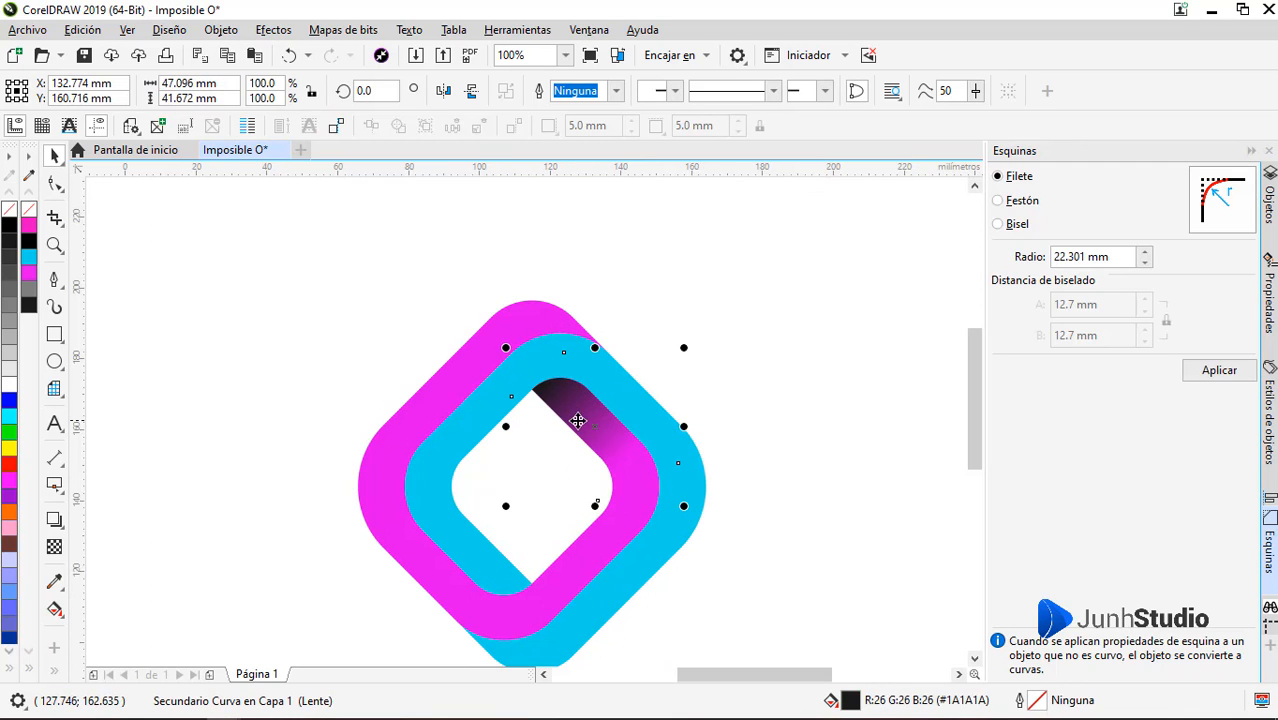
{"action": "key", "text": "ctrl+c"}
{"action": "key", "text": "ctrl+v"}
{"action": "left_click_drag", "start_coordinate": [558, 398], "coordinate": [237, 520]}
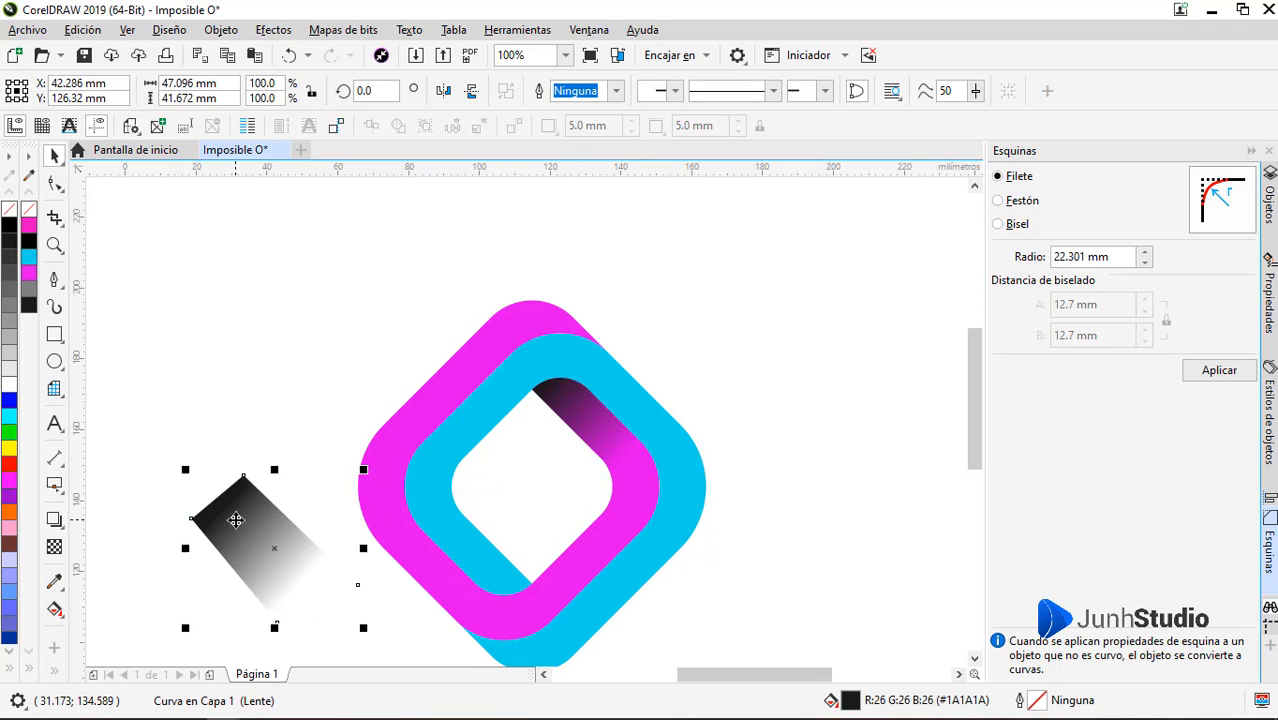
{"action": "left_click", "coordinate": [237, 520]}
{"action": "left_click_drag", "start_coordinate": [364, 468], "coordinate": [170, 659]}
PowerClip the turned shadow inside the cyan band and position it over the band's lower-left inner arm, with its dark end at the overlap
{"action": "right_click", "coordinate": [332, 590]}
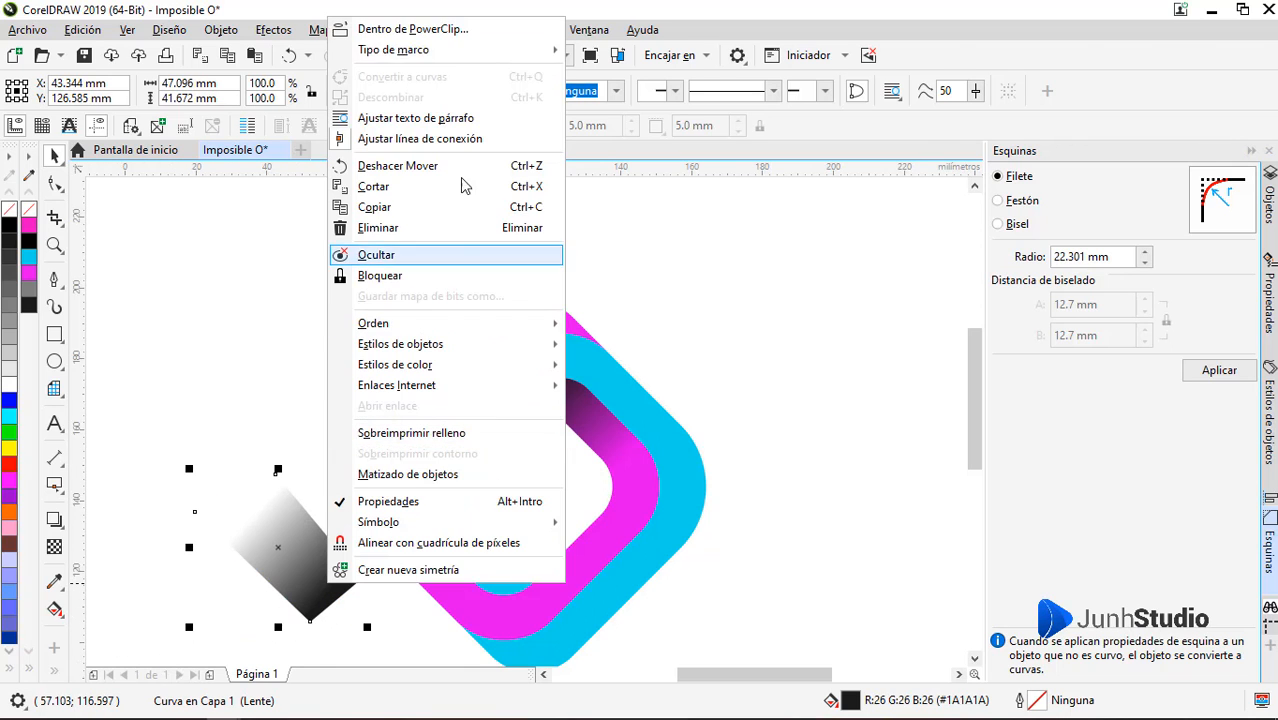
{"action": "left_click", "coordinate": [447, 36]}
{"action": "left_click", "coordinate": [489, 575]}
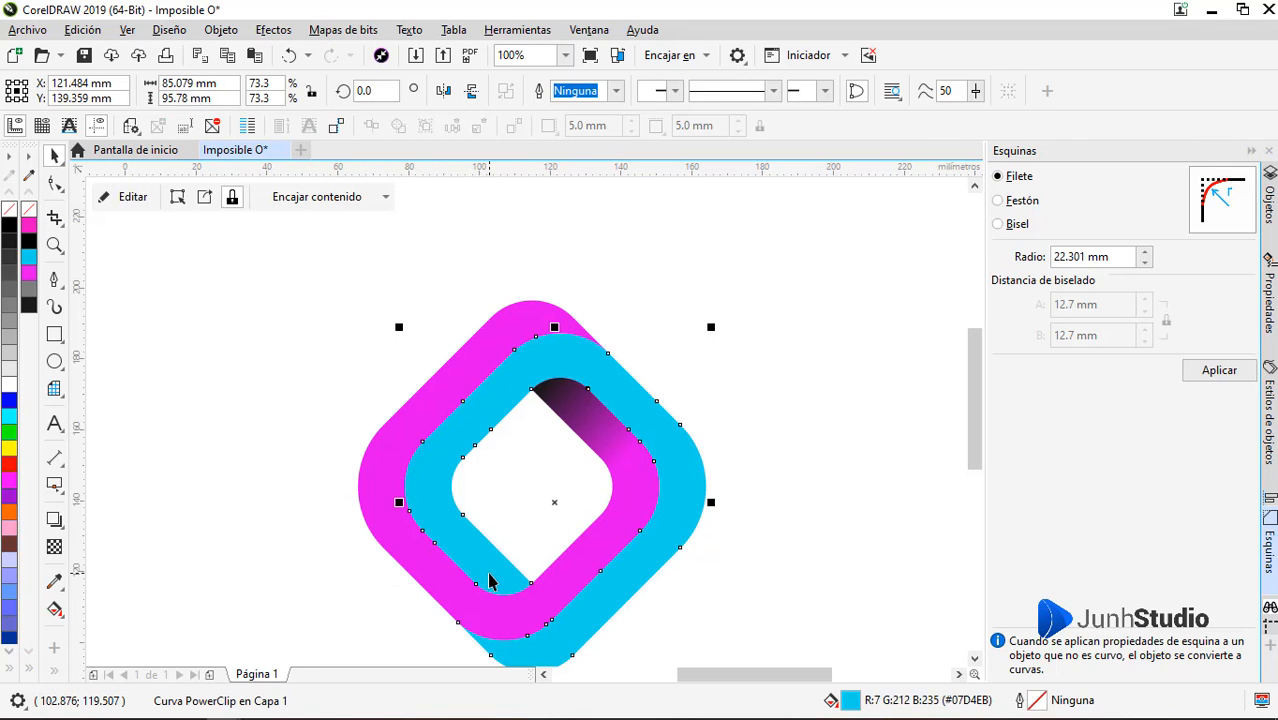
{"action": "left_click", "coordinate": [125, 197]}
{"action": "left_click_drag", "start_coordinate": [585, 470], "coordinate": [517, 581]}
{"action": "left_click", "coordinate": [139, 197]}
{"action": "left_click", "coordinate": [345, 392]}
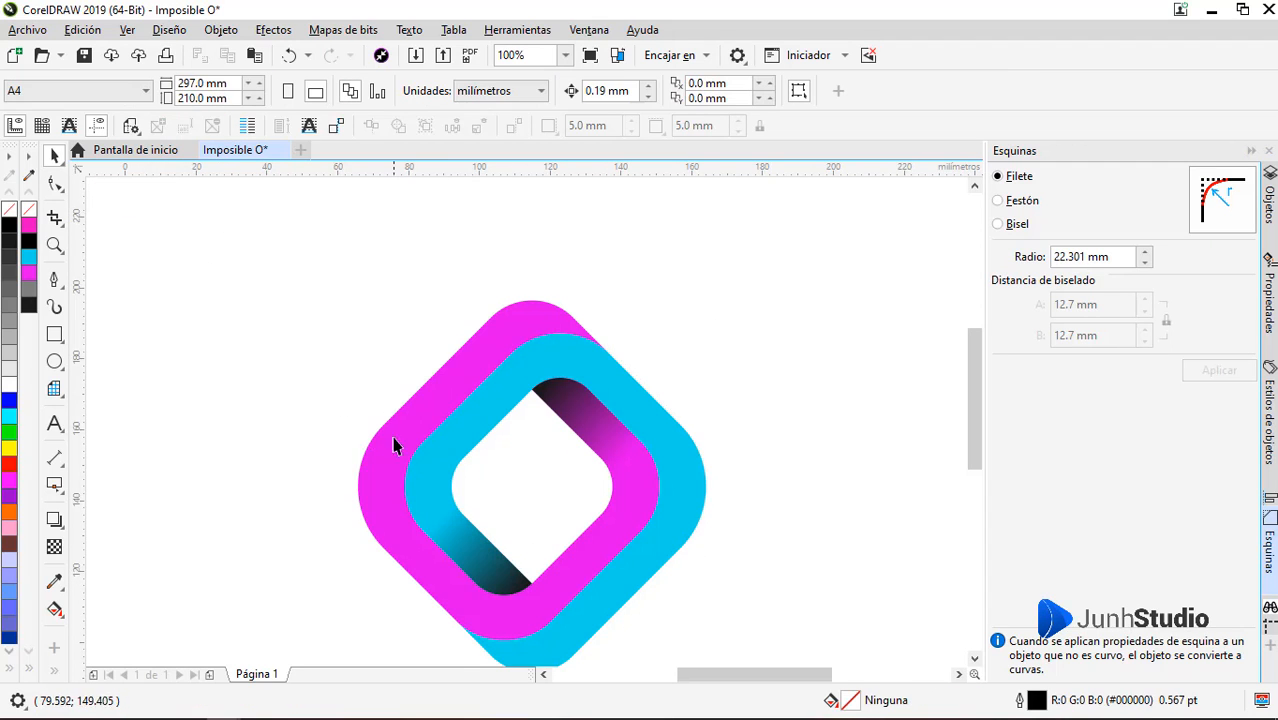
Select both bands together and fill them with light golden #FFD68A
{"action": "key", "text": "ctrl+n"}
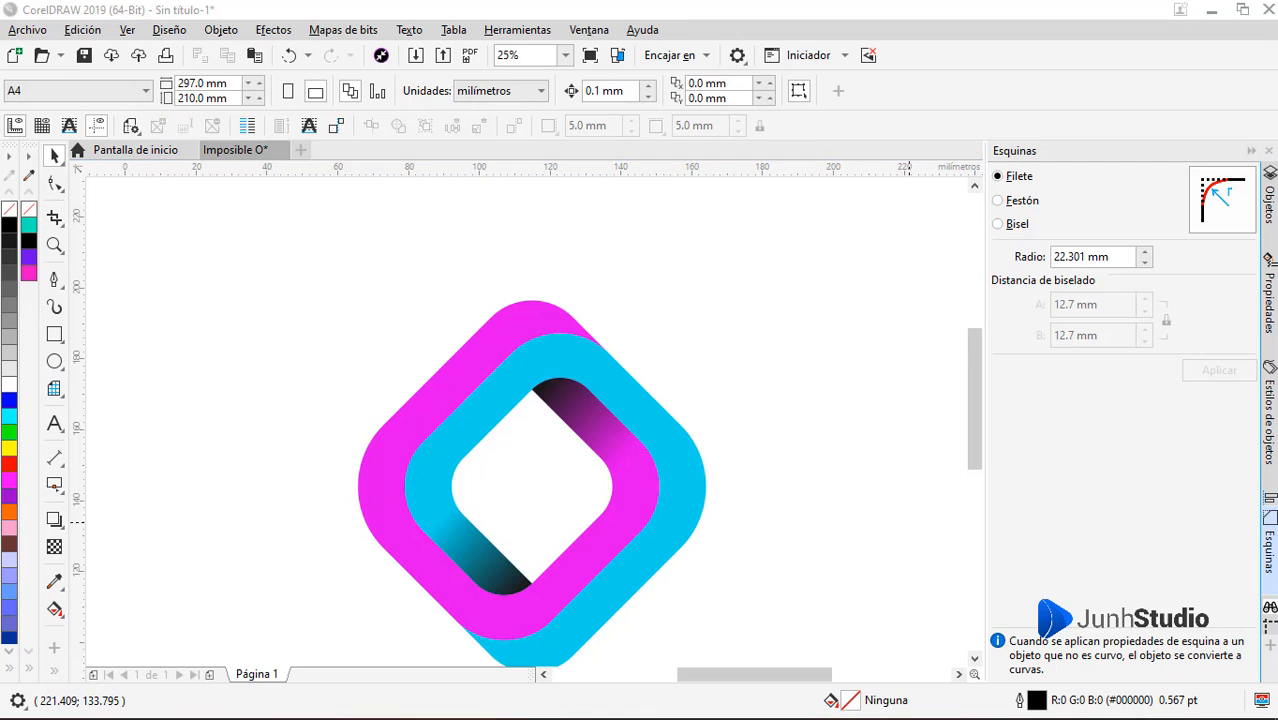
{"action": "left_click_drag", "start_coordinate": [585, 427], "coordinate": [300, 632]}
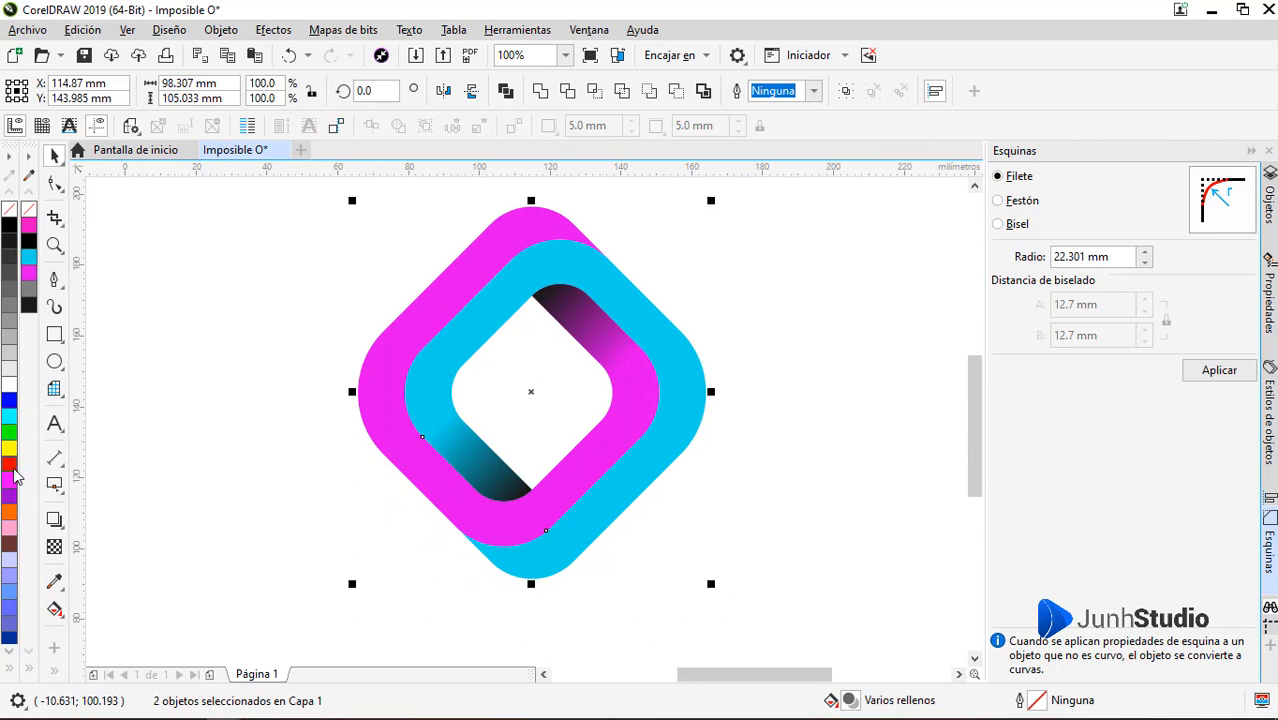
{"action": "left_click", "coordinate": [9, 515]}
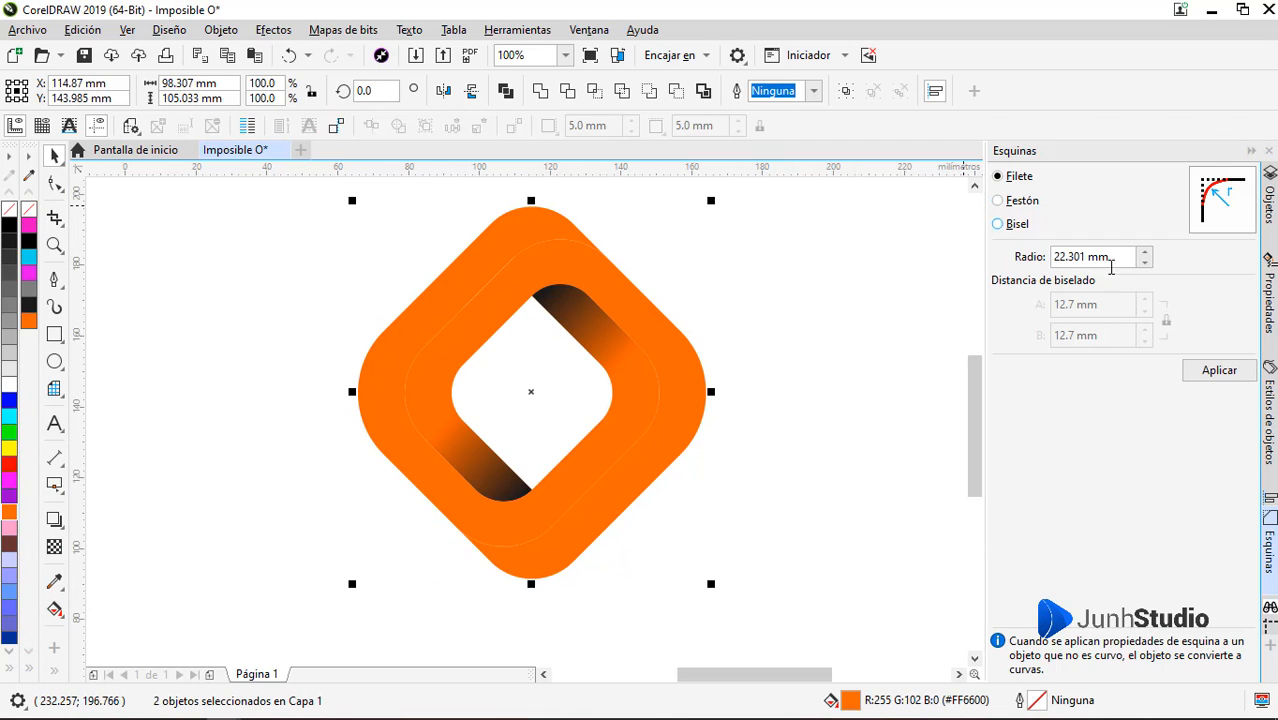
{"action": "left_click", "coordinate": [1269, 300]}
{"action": "left_click", "coordinate": [1004, 265]}
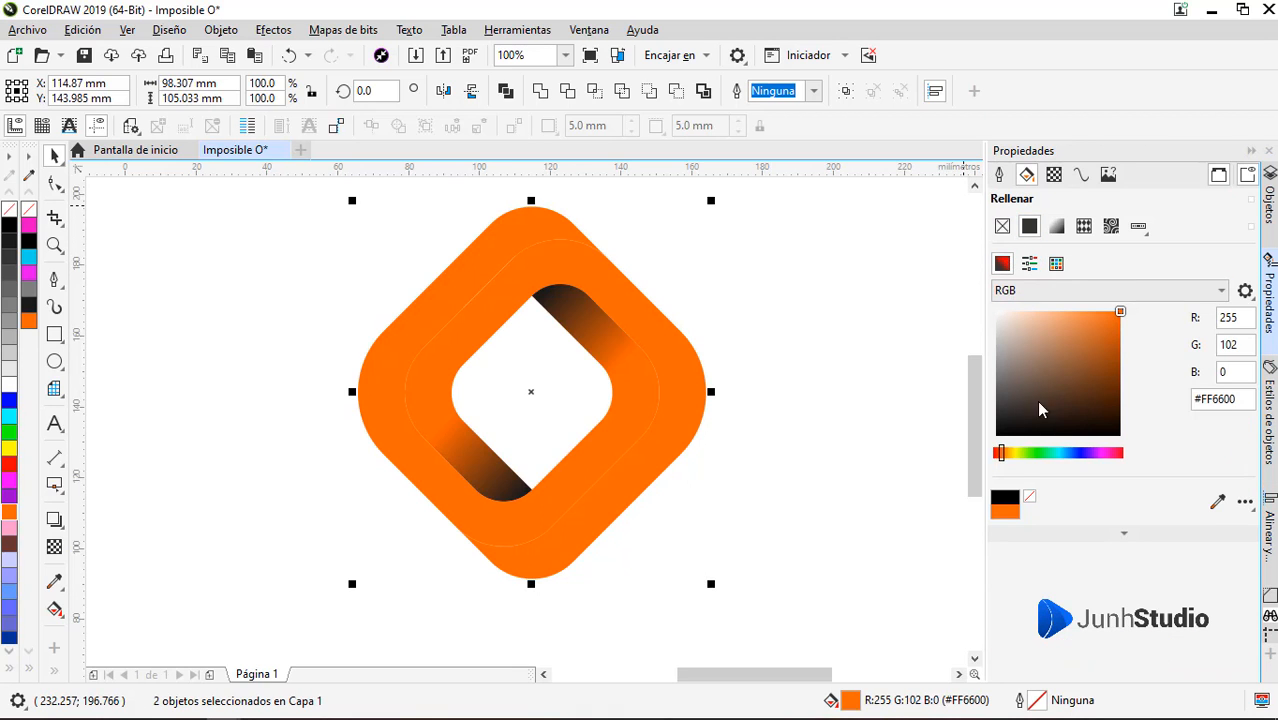
{"action": "left_click", "coordinate": [1007, 455]}
{"action": "left_click_drag", "start_coordinate": [1059, 327], "coordinate": [1051, 307]}
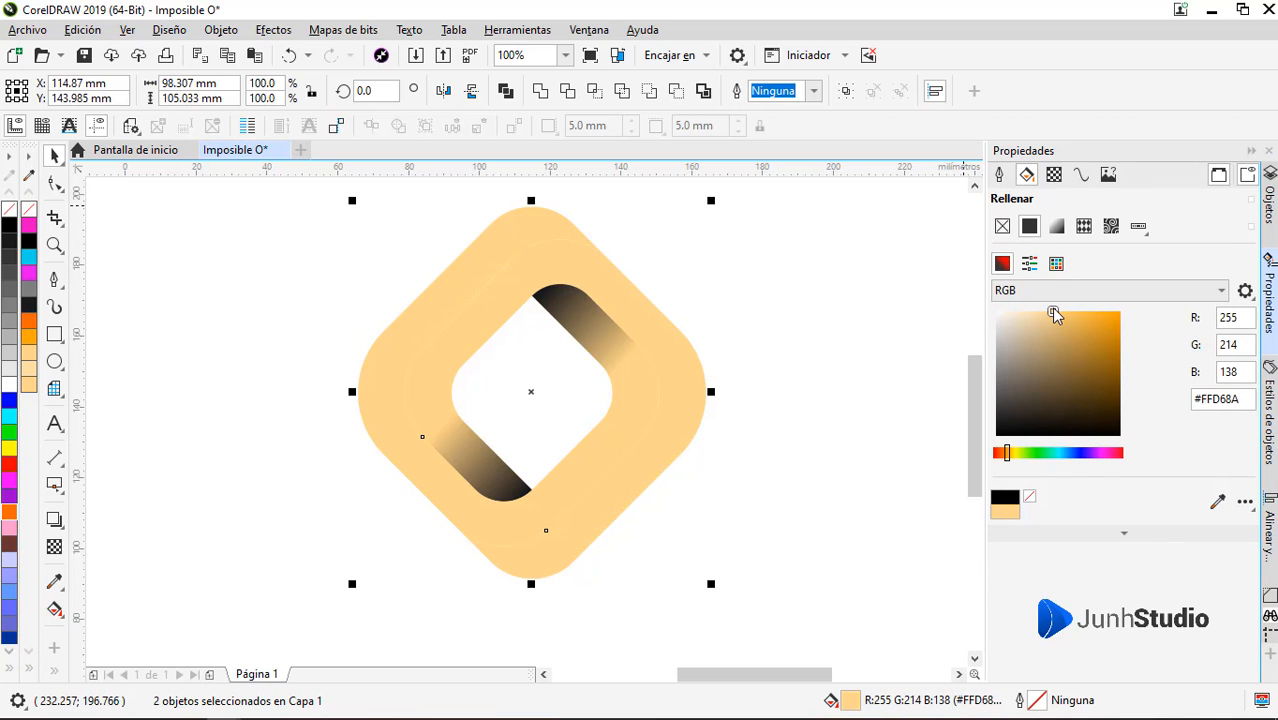
{"action": "left_click", "coordinate": [745, 343]}
{"action": "left_click", "coordinate": [482, 253]}
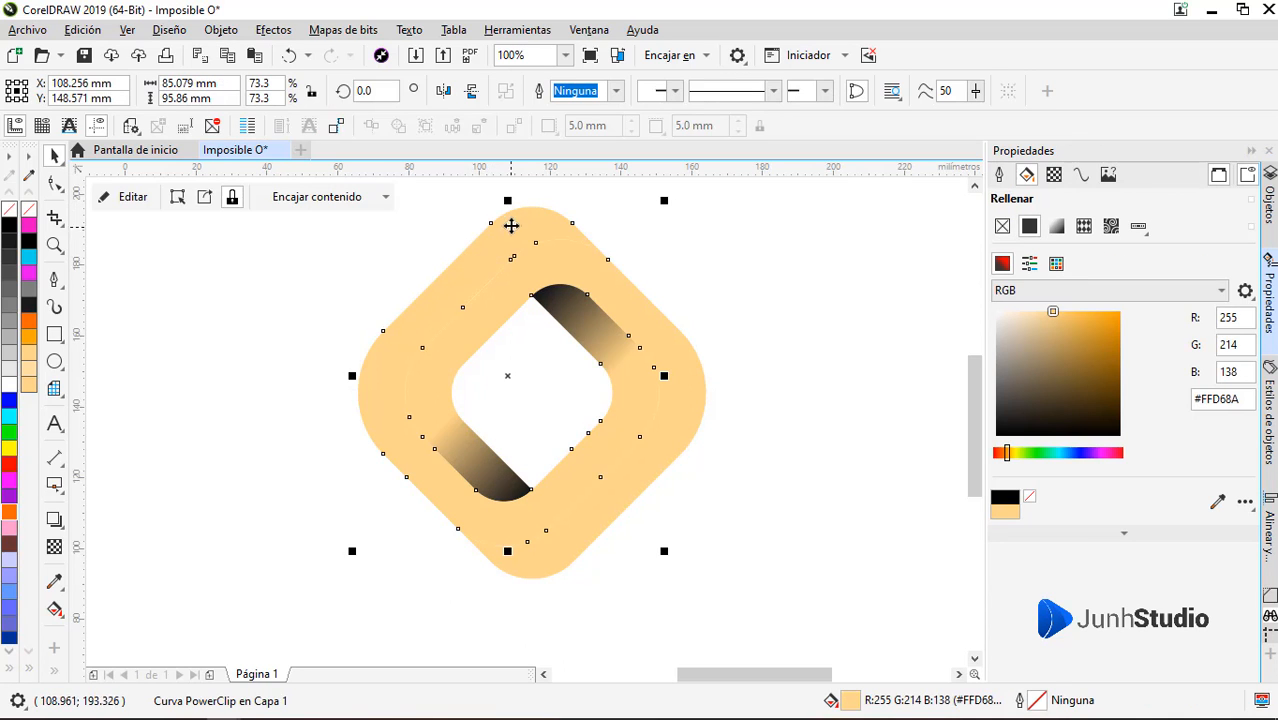
{"action": "left_click_drag", "start_coordinate": [511, 226], "coordinate": [382, 282]}
{"action": "key", "text": "ctrl+z"}
Draw a closed curved Pen shape about 81 by 61 mm covering the outer band's lower-right arm, following the overlap edge
{"action": "left_click", "coordinate": [587, 578]}
{"action": "left_click", "coordinate": [572, 556]}
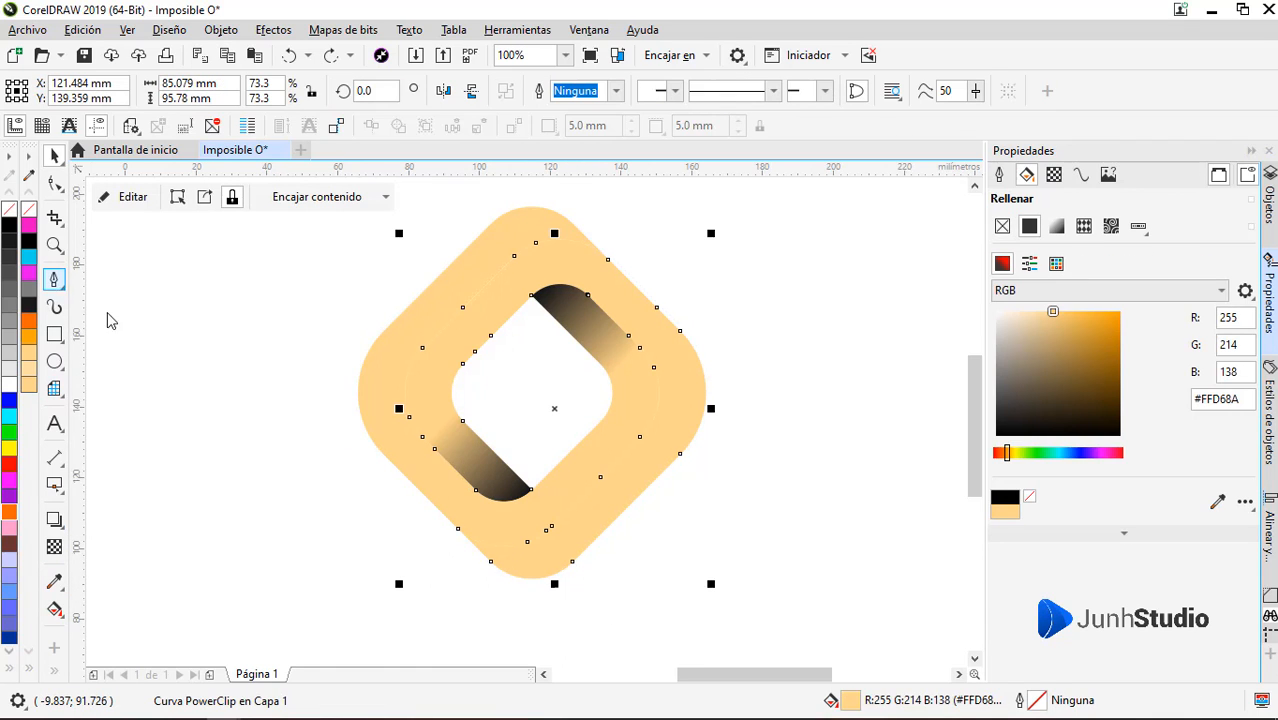
{"action": "left_click", "coordinate": [445, 527]}
{"action": "left_click_drag", "start_coordinate": [542, 514], "coordinate": [562, 481]}
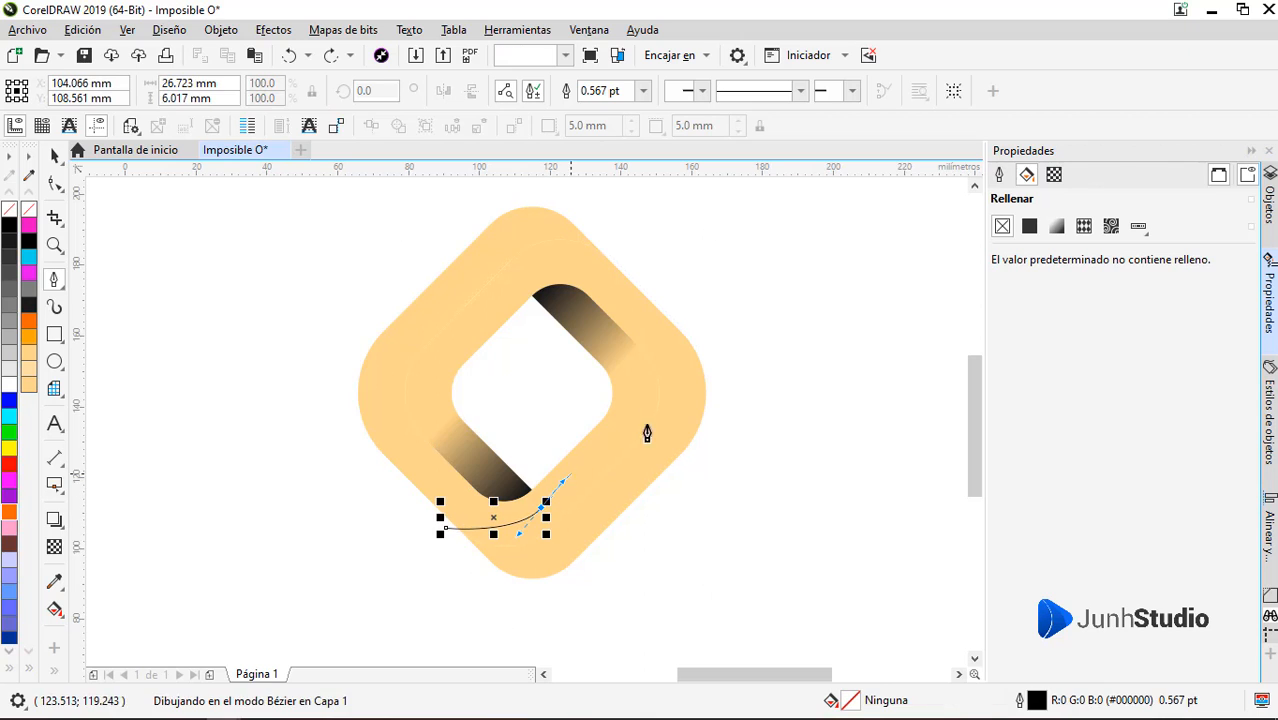
{"action": "left_click_drag", "start_coordinate": [653, 391], "coordinate": [705, 462]}
{"action": "left_click_drag", "start_coordinate": [625, 560], "coordinate": [603, 572]}
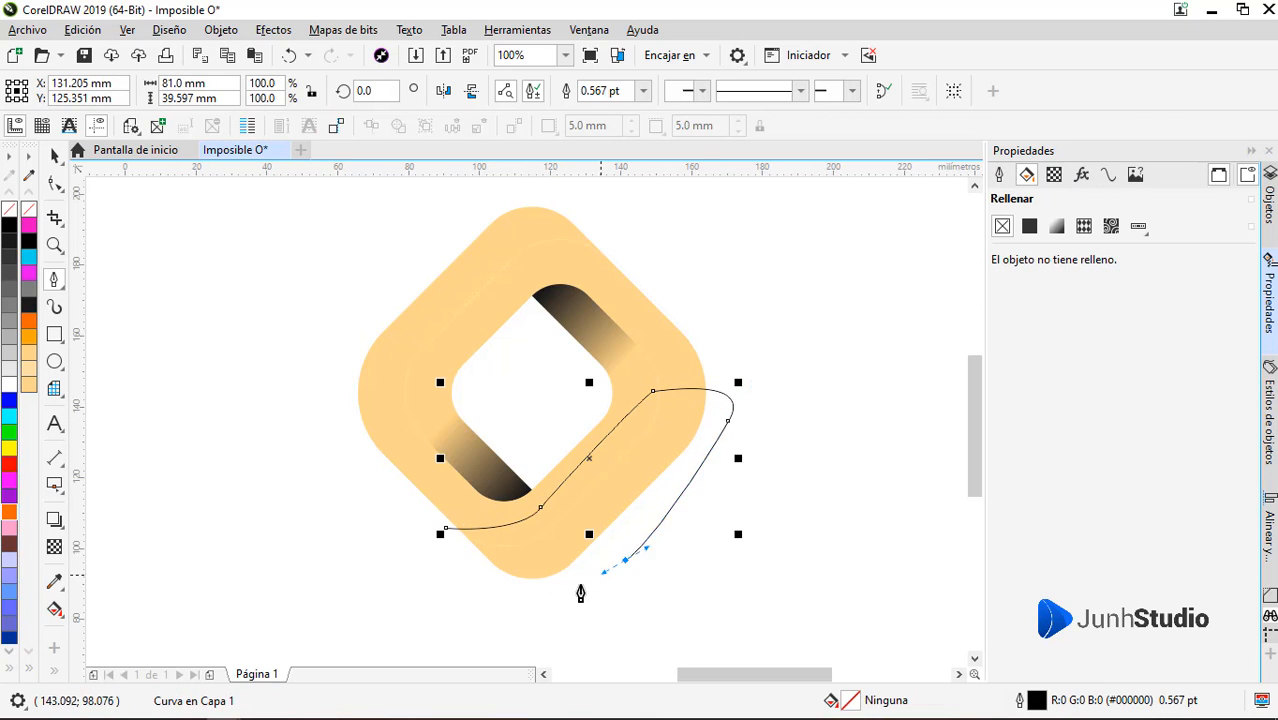
{"action": "left_click", "coordinate": [446, 530]}
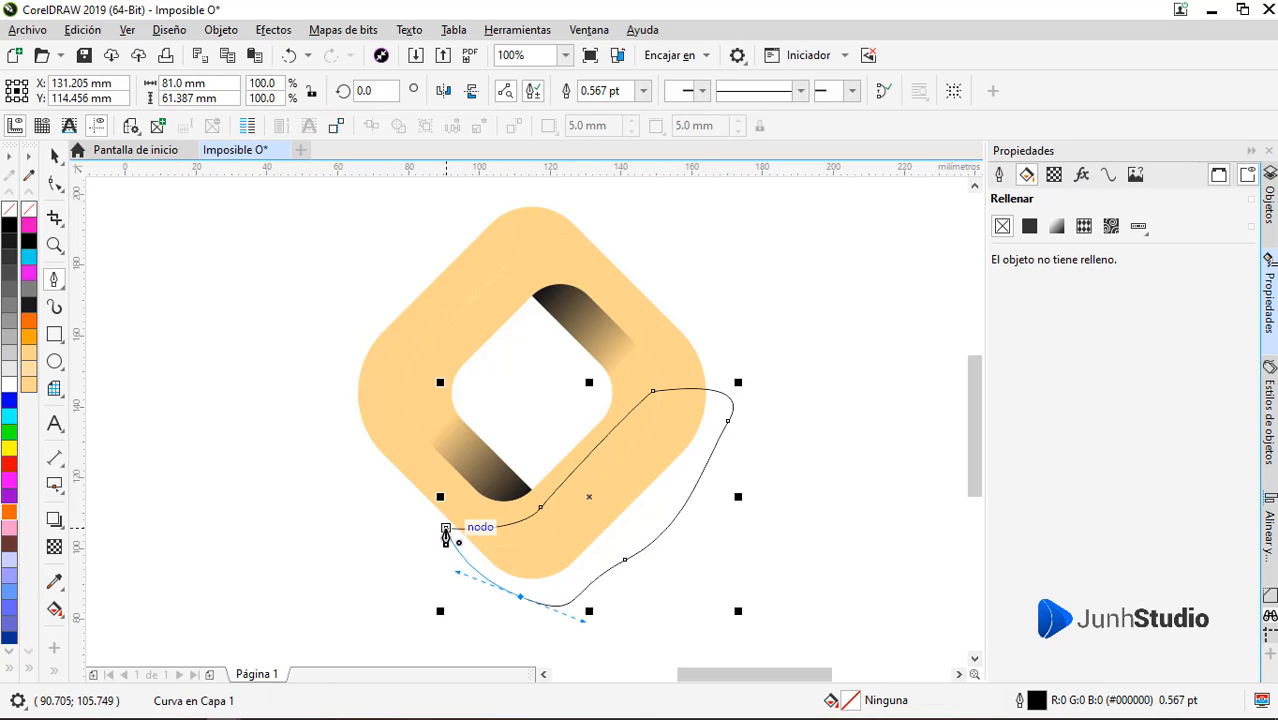
Fill the curved shape with #1A1A1A and no outline, and apply a linear transparency fading toward its upper-right end
{"action": "left_click", "coordinate": [8, 228]}
{"action": "right_click", "coordinate": [8, 210]}
{"action": "left_click", "coordinate": [55, 548]}
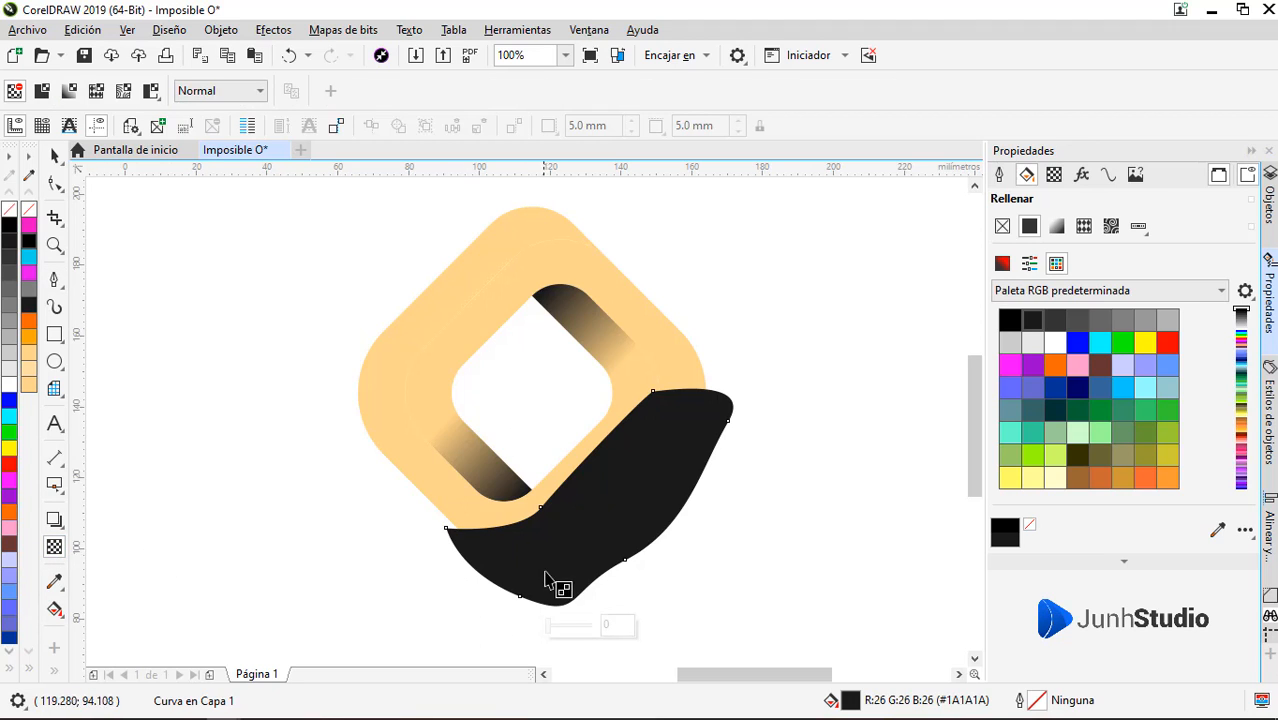
{"action": "left_click_drag", "start_coordinate": [470, 607], "coordinate": [675, 418]}
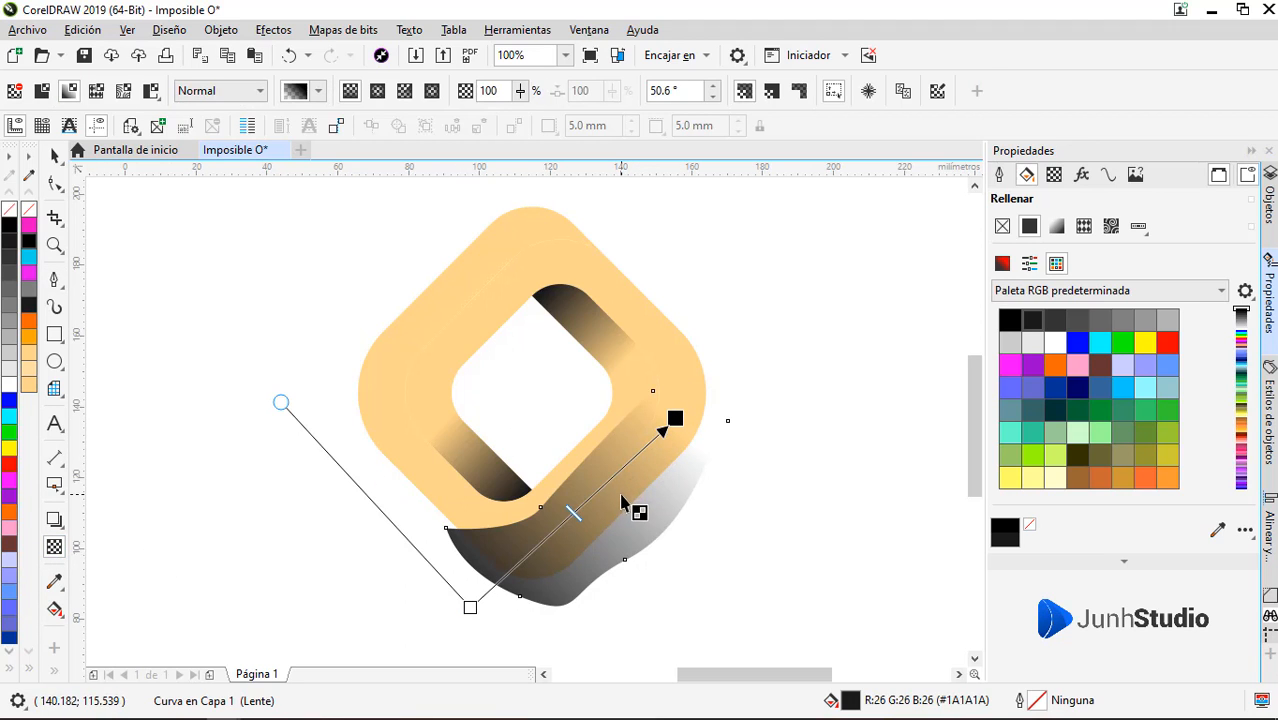
{"action": "key", "text": "space"}
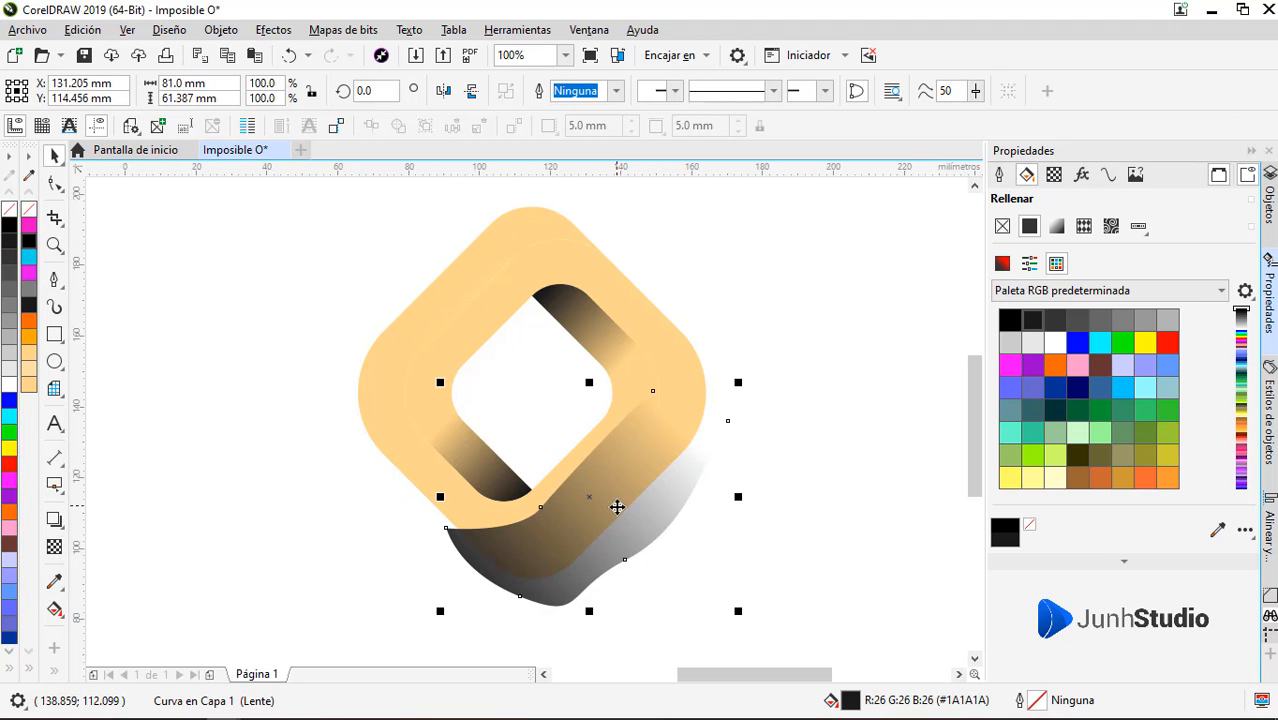
Fill the curved shadow shape with dark brown #543200
{"action": "left_click", "coordinate": [1009, 266]}
{"action": "left_click_drag", "start_coordinate": [1064, 387], "coordinate": [1116, 393]}
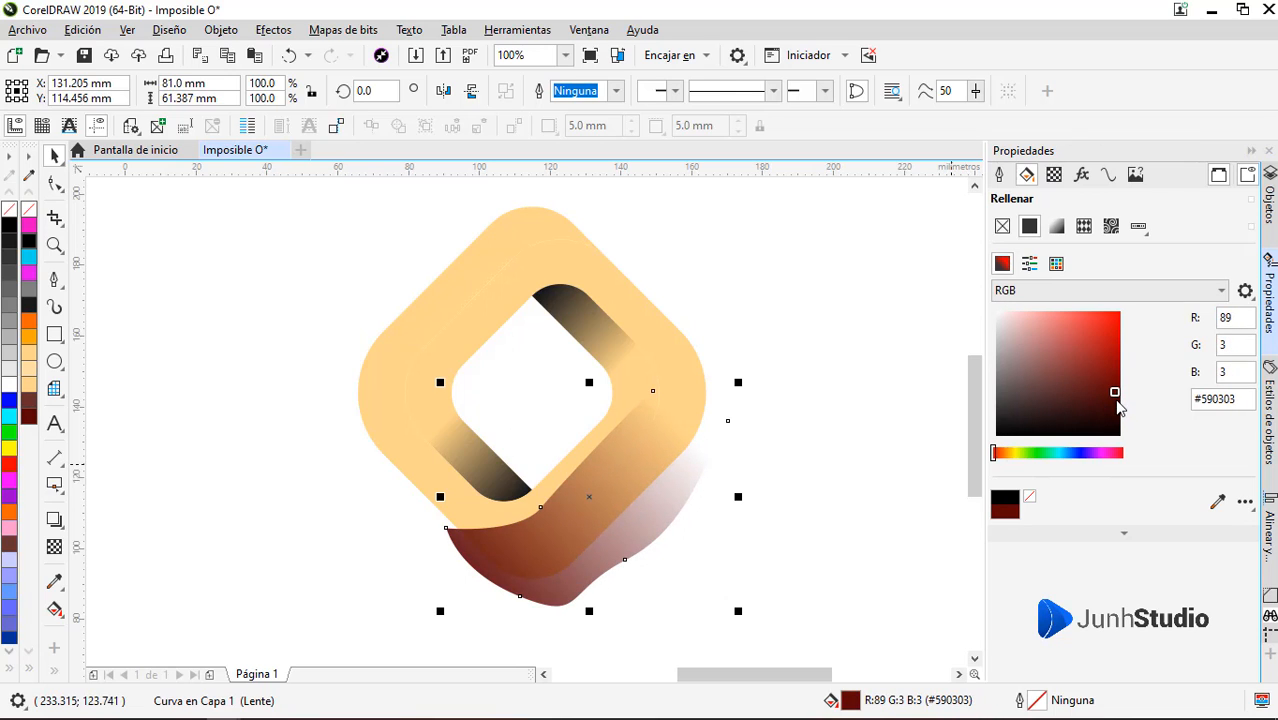
{"action": "left_click", "coordinate": [1008, 454]}
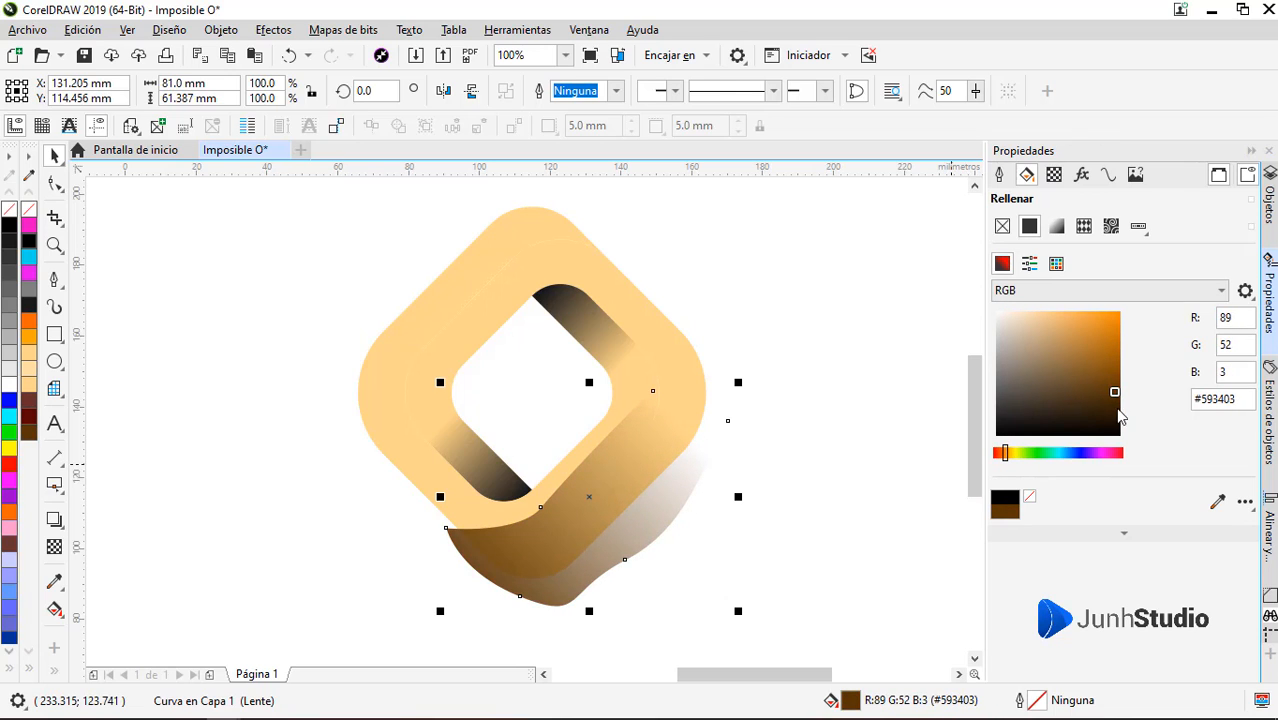
{"action": "left_click", "coordinate": [1010, 454]}
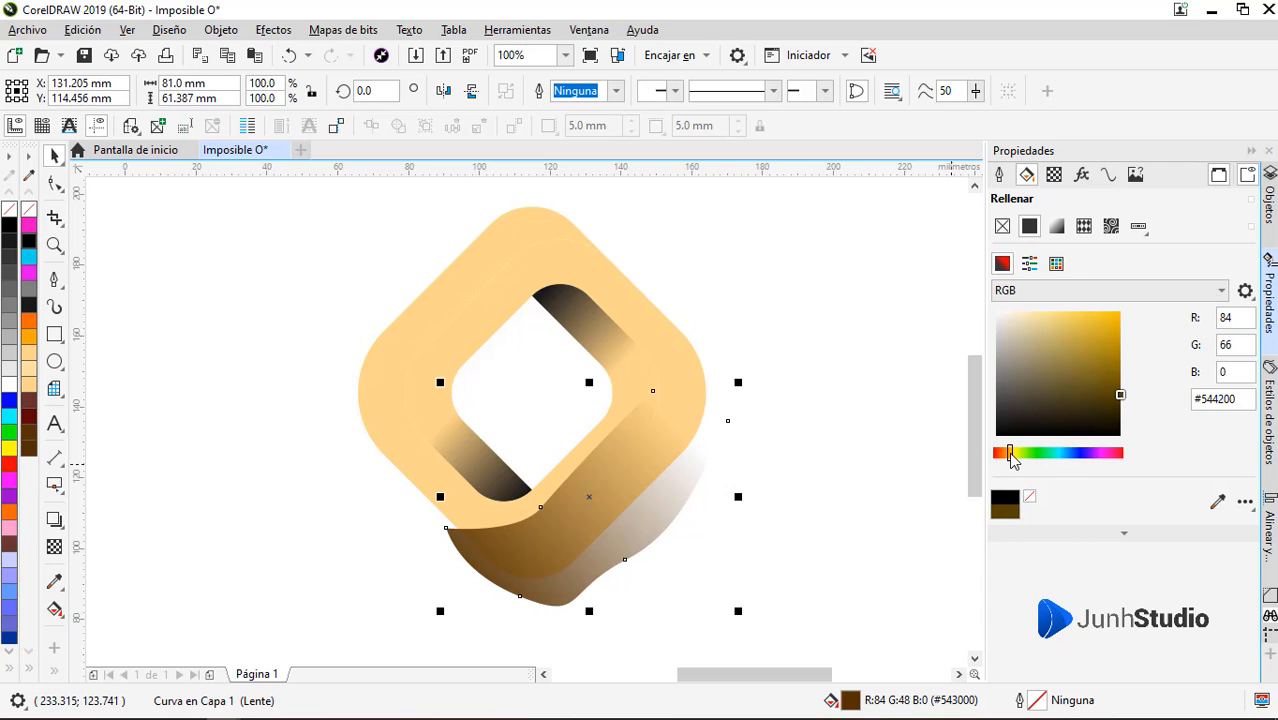
{"action": "left_click", "coordinate": [1006, 452]}
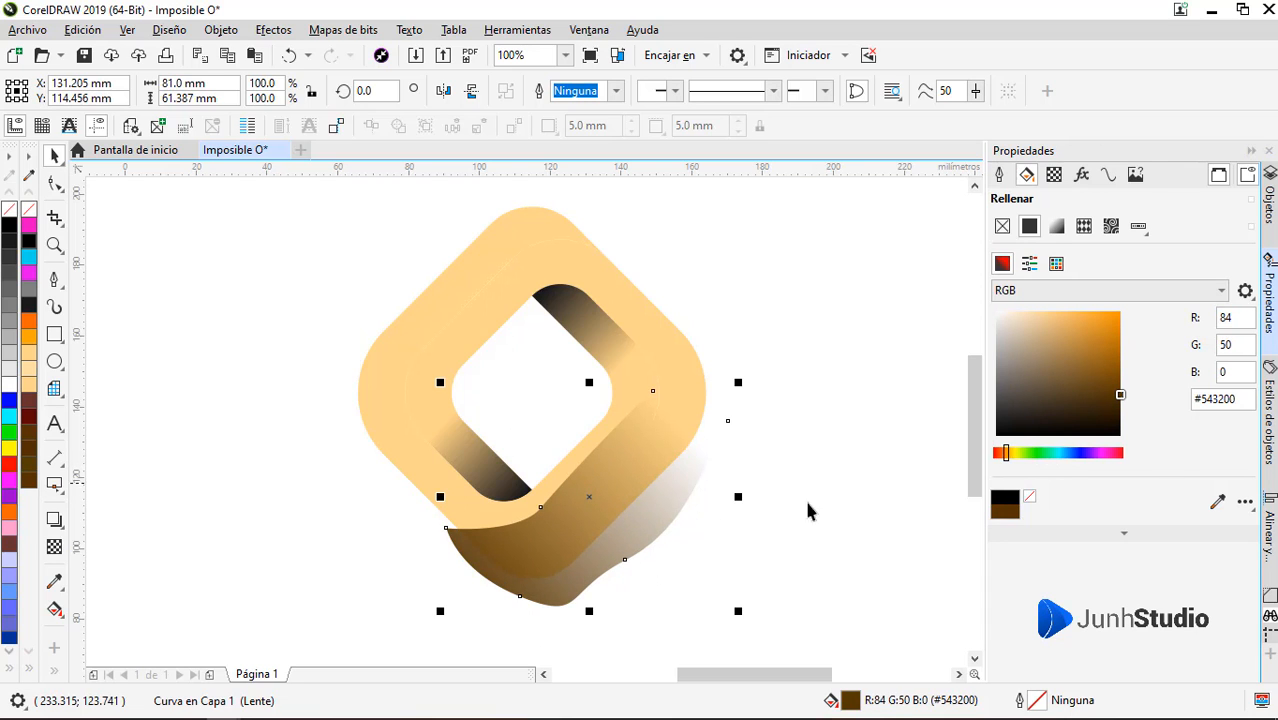
PowerClip the curved shadow inside the band forming the logo's right outer side and recolour it to #995F09
{"action": "right_click", "coordinate": [630, 515]}
{"action": "left_click", "coordinate": [718, 163]}
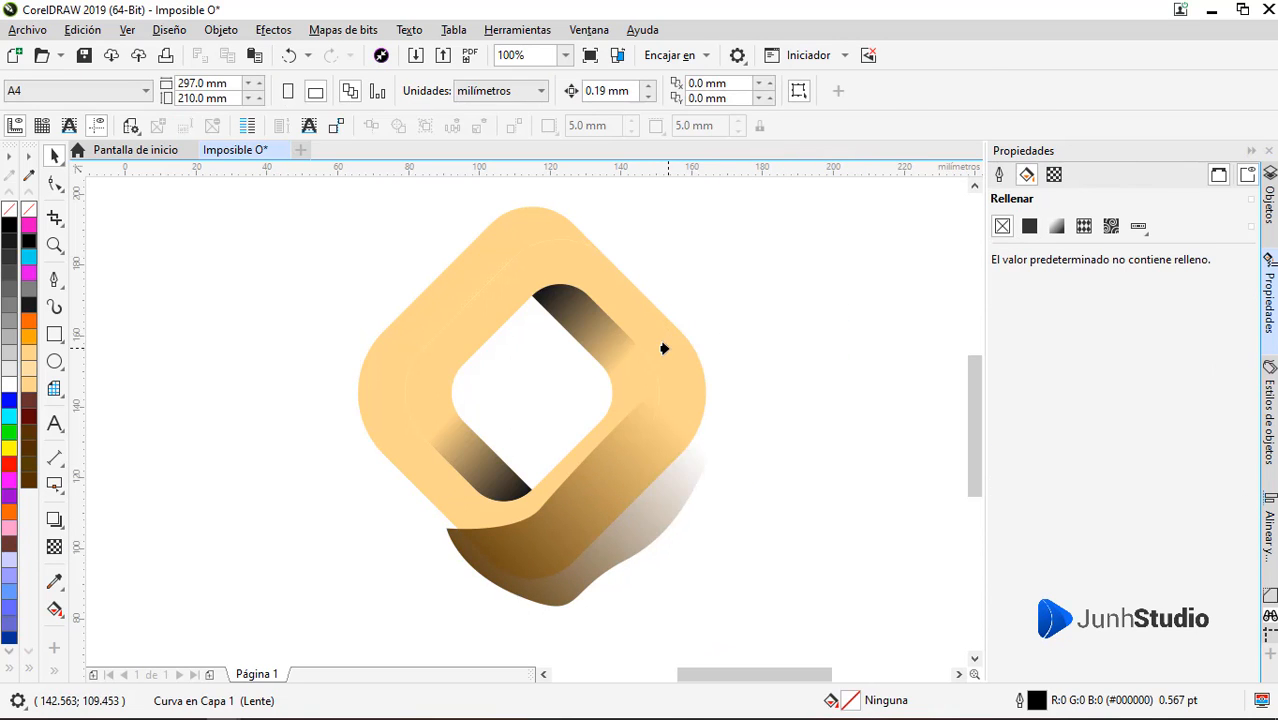
{"action": "left_click", "coordinate": [698, 344]}
{"action": "left_click", "coordinate": [581, 530], "text": "ctrl"}
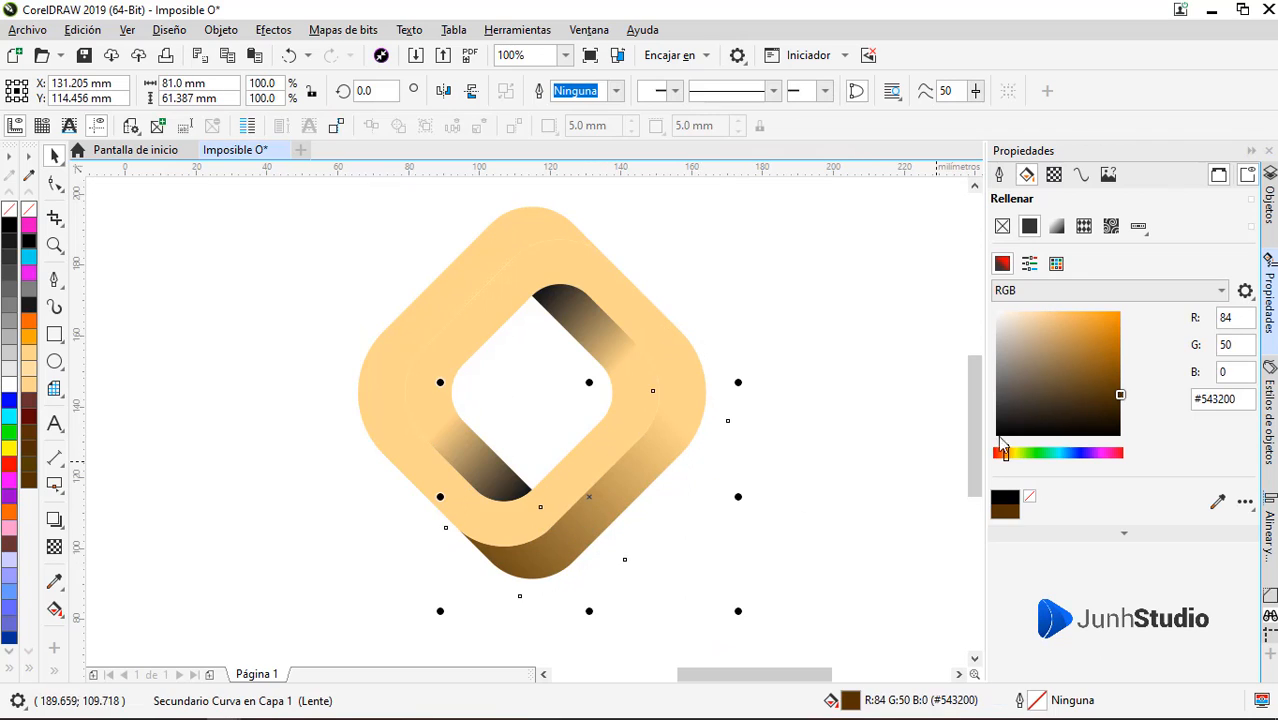
{"action": "left_click", "coordinate": [1110, 358]}
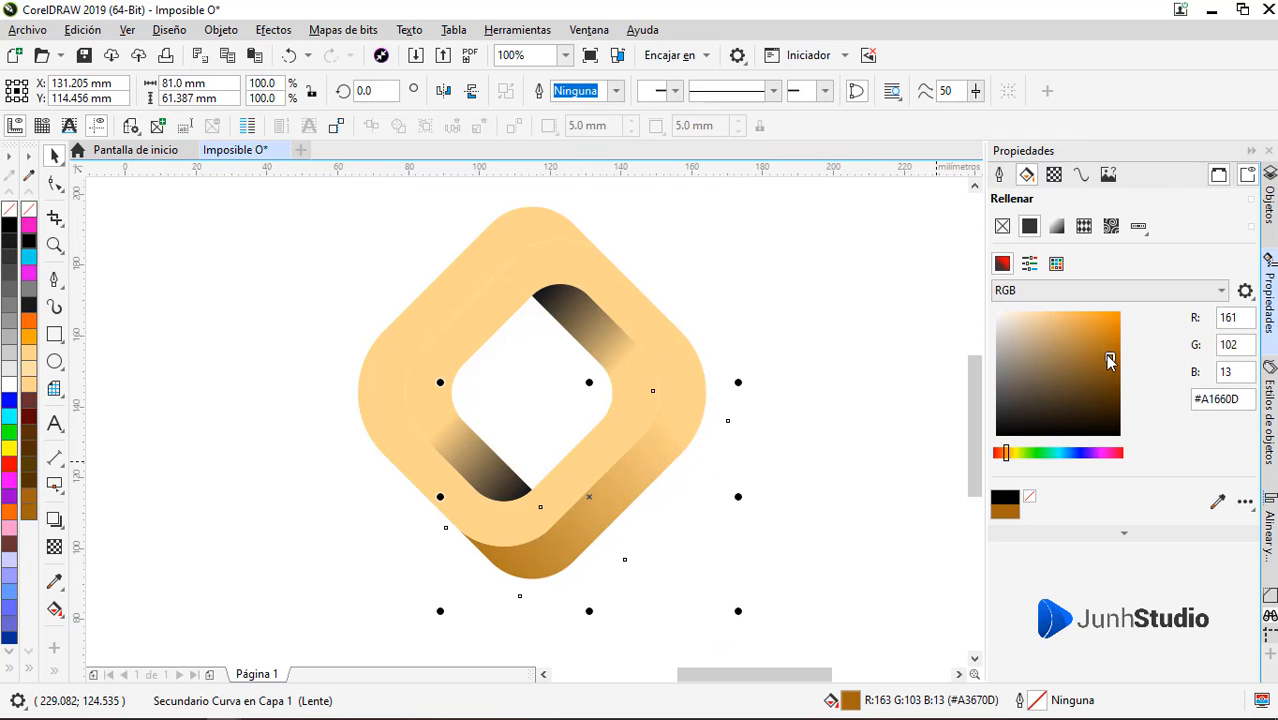
{"action": "left_click", "coordinate": [1113, 361]}
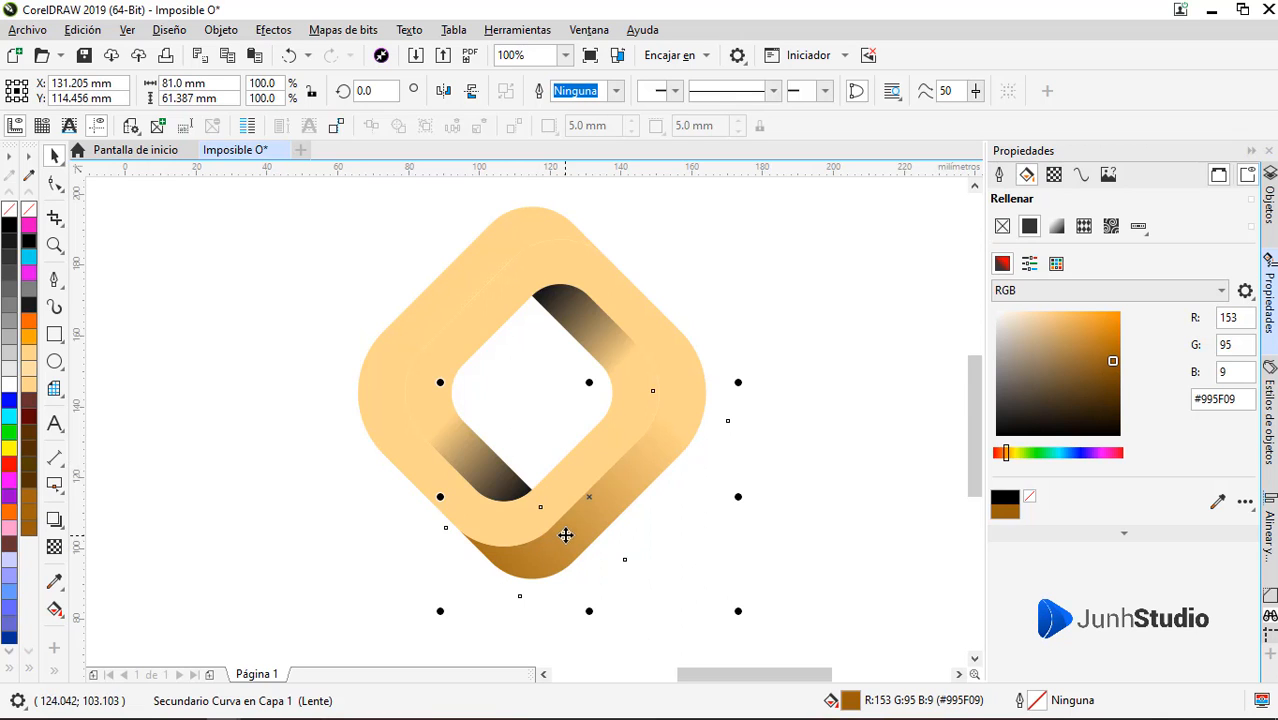
{"action": "left_click", "coordinate": [634, 535]}
Duplicate the brown lower-right shadow, place the copy near the logo's upper-left side, and turn it half a turn
{"action": "left_click", "coordinate": [603, 509]}
{"action": "left_click", "coordinate": [601, 514], "text": "ctrl"}
{"action": "left_click_drag", "start_coordinate": [601, 514], "coordinate": [277, 376]}
{"action": "left_click", "coordinate": [277, 376]}
{"action": "left_click_drag", "start_coordinate": [417, 249], "coordinate": [488, 229]}
{"action": "left_click", "coordinate": [260, 351]}
PowerClip the turned brown shadow inside the other band so it shades the upper-left outer arm
{"action": "right_click", "coordinate": [331, 311]}
{"action": "right_click", "coordinate": [488, 229]}
{"action": "left_click", "coordinate": [566, 172]}
{"action": "left_click", "coordinate": [440, 488]}
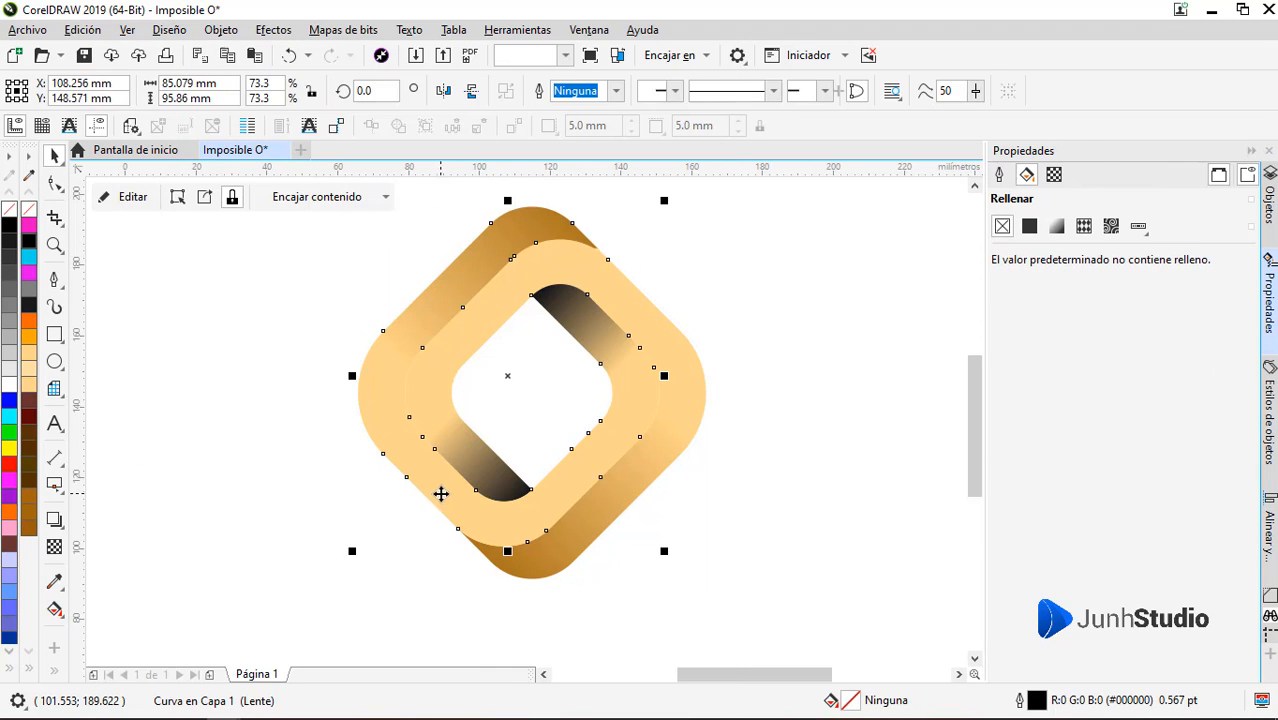
{"action": "left_click", "coordinate": [266, 491]}
Recolour the clipped shadow on the upper-right inner arm to dark golden brown #593F07
{"action": "scroll", "coordinate": [593, 570], "scroll_direction": "down", "scroll_amount": 2}
{"action": "scroll", "coordinate": [573, 480], "scroll_direction": "up", "scroll_amount": 2}
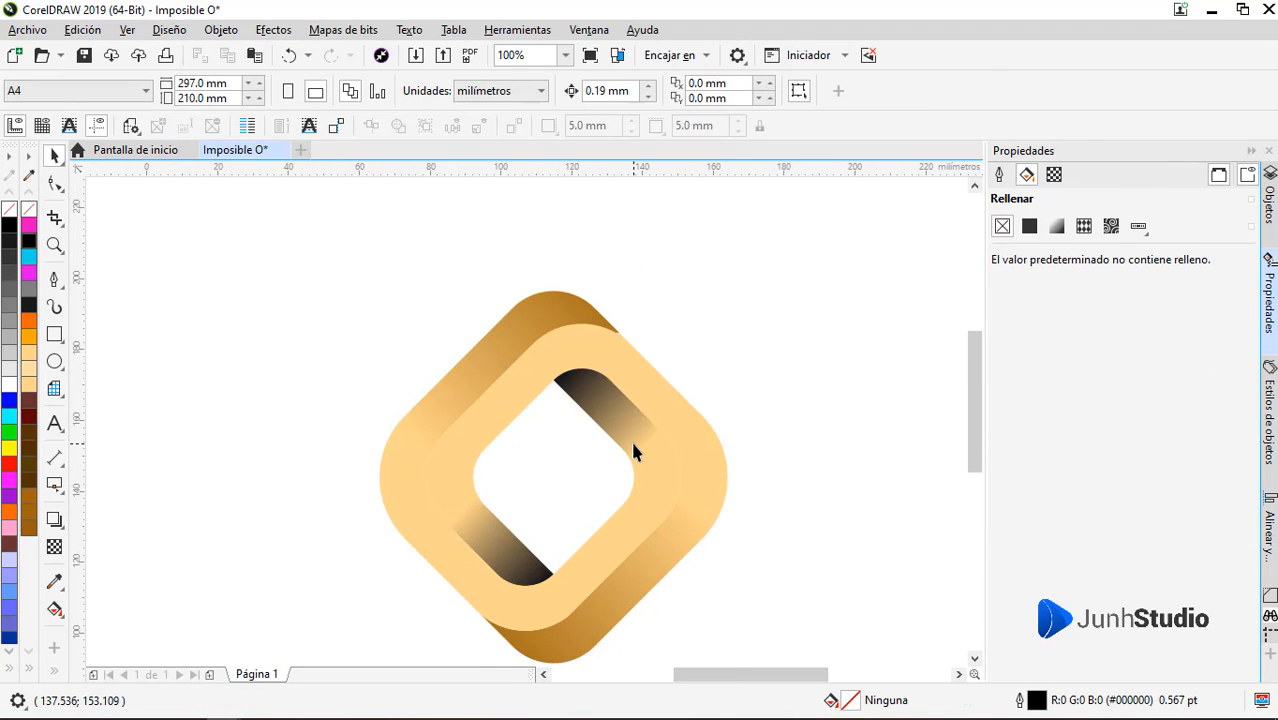
{"action": "left_click", "coordinate": [633, 450]}
{"action": "left_click", "coordinate": [636, 422], "text": "ctrl"}
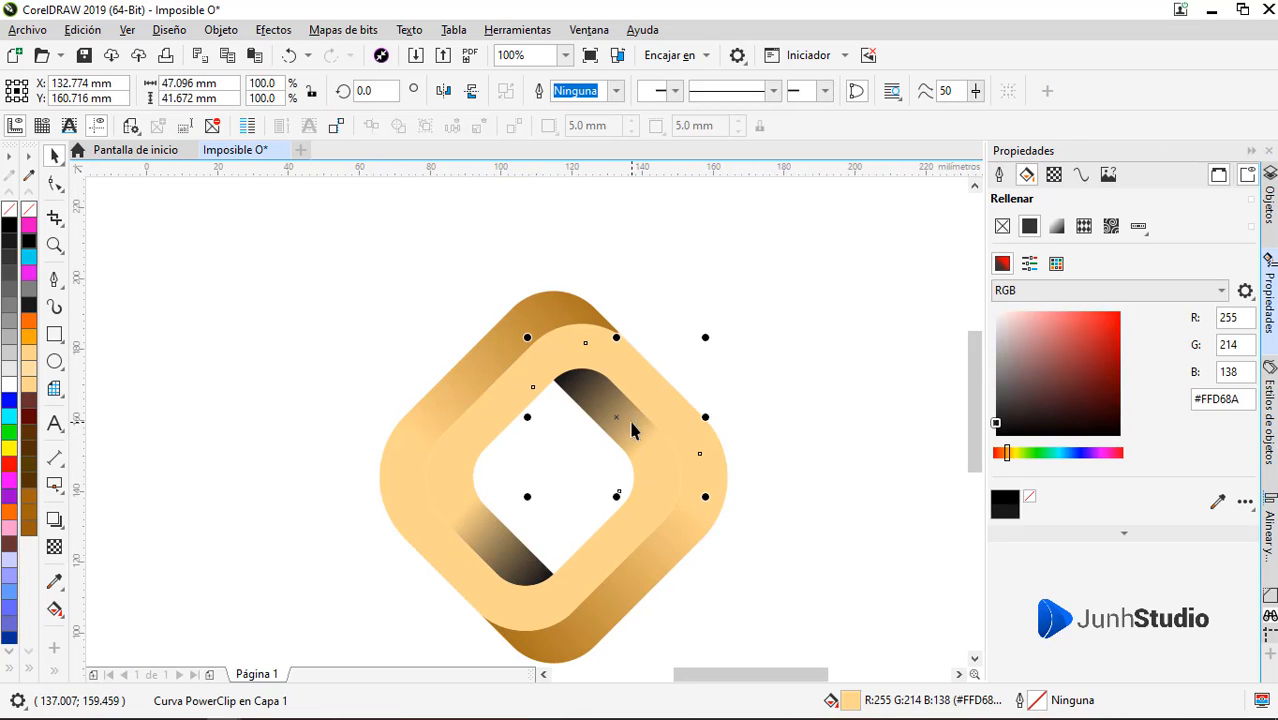
{"action": "left_click", "coordinate": [1003, 266]}
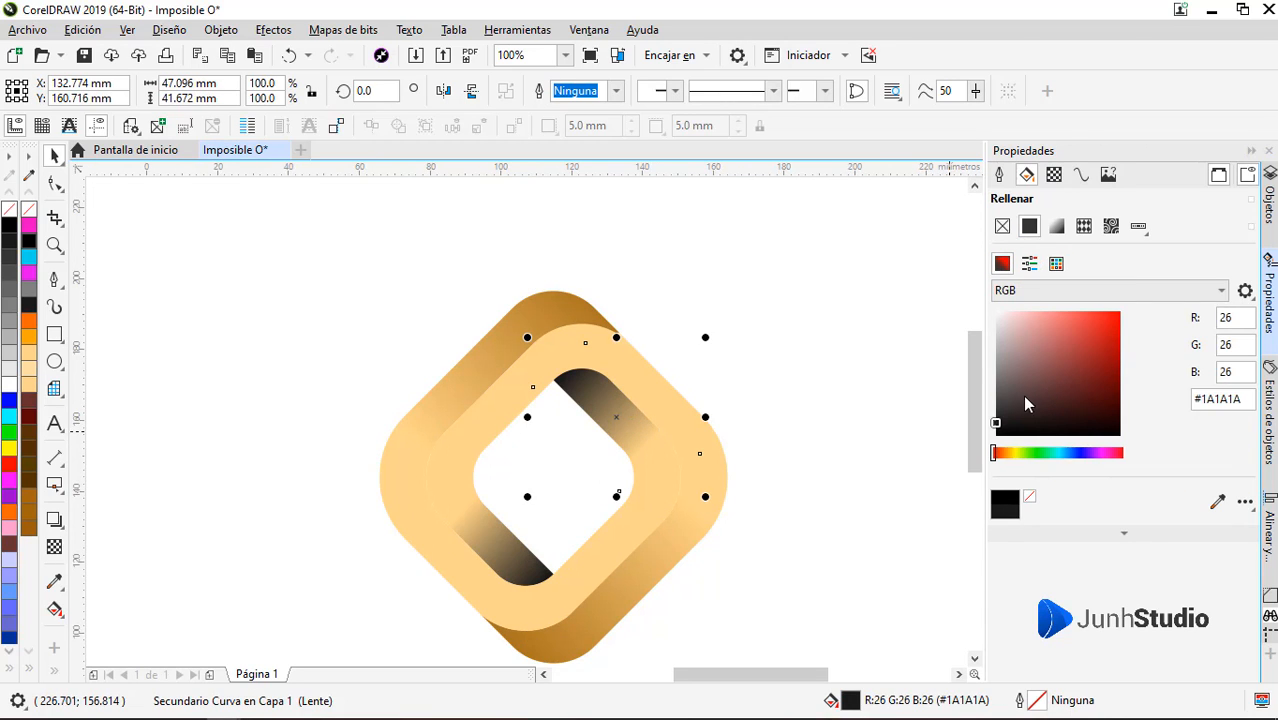
{"action": "left_click", "coordinate": [1084, 381]}
{"action": "left_click", "coordinate": [1118, 397]}
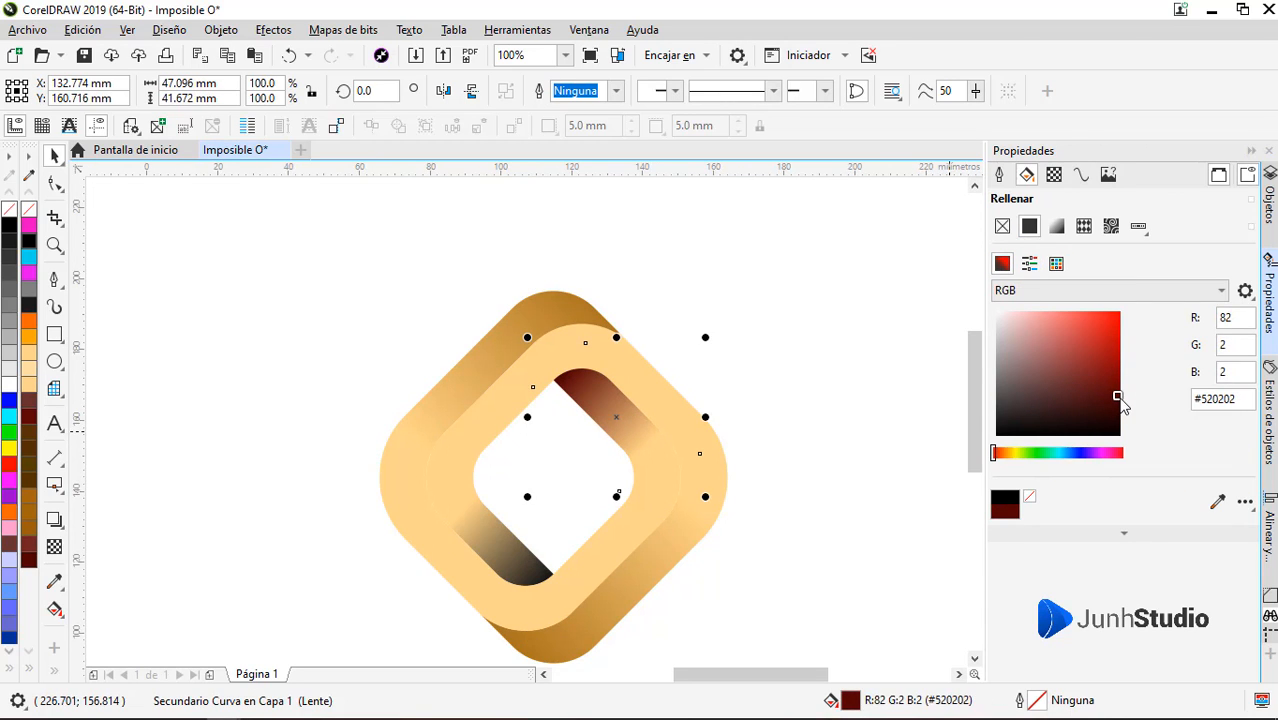
{"action": "left_click", "coordinate": [1008, 454]}
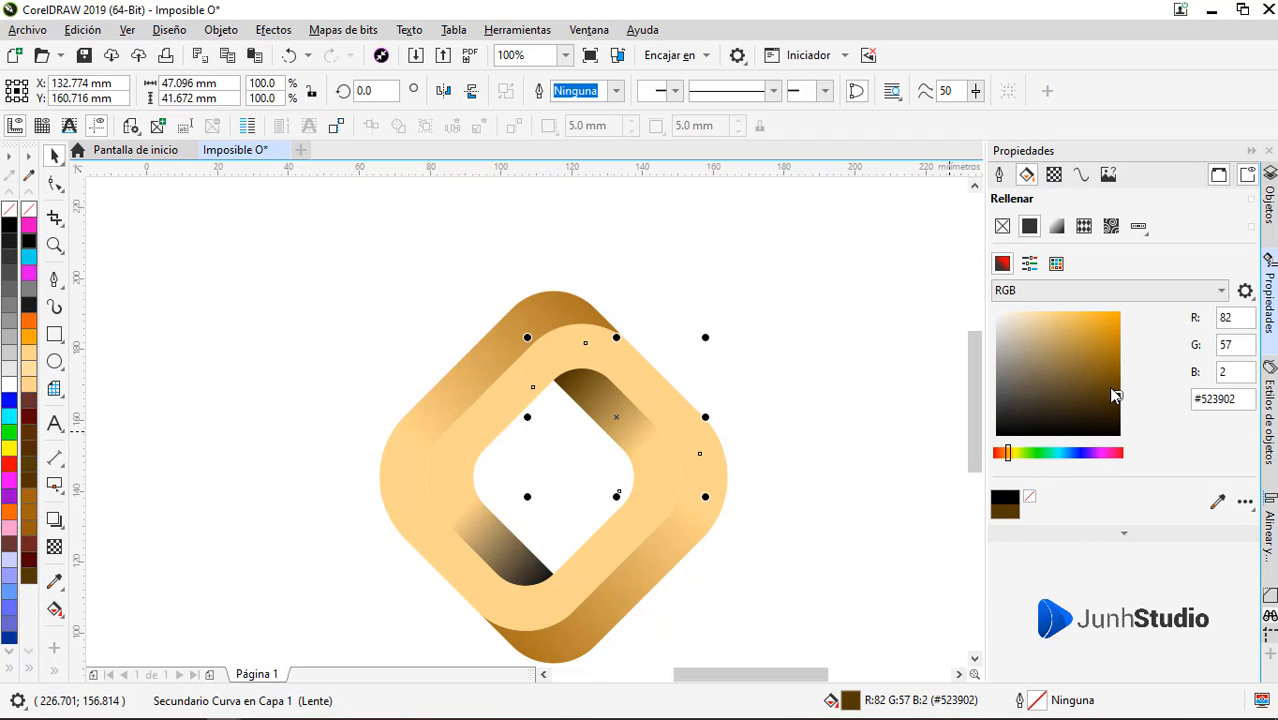
{"action": "left_click_drag", "start_coordinate": [1115, 396], "coordinate": [1111, 395]}
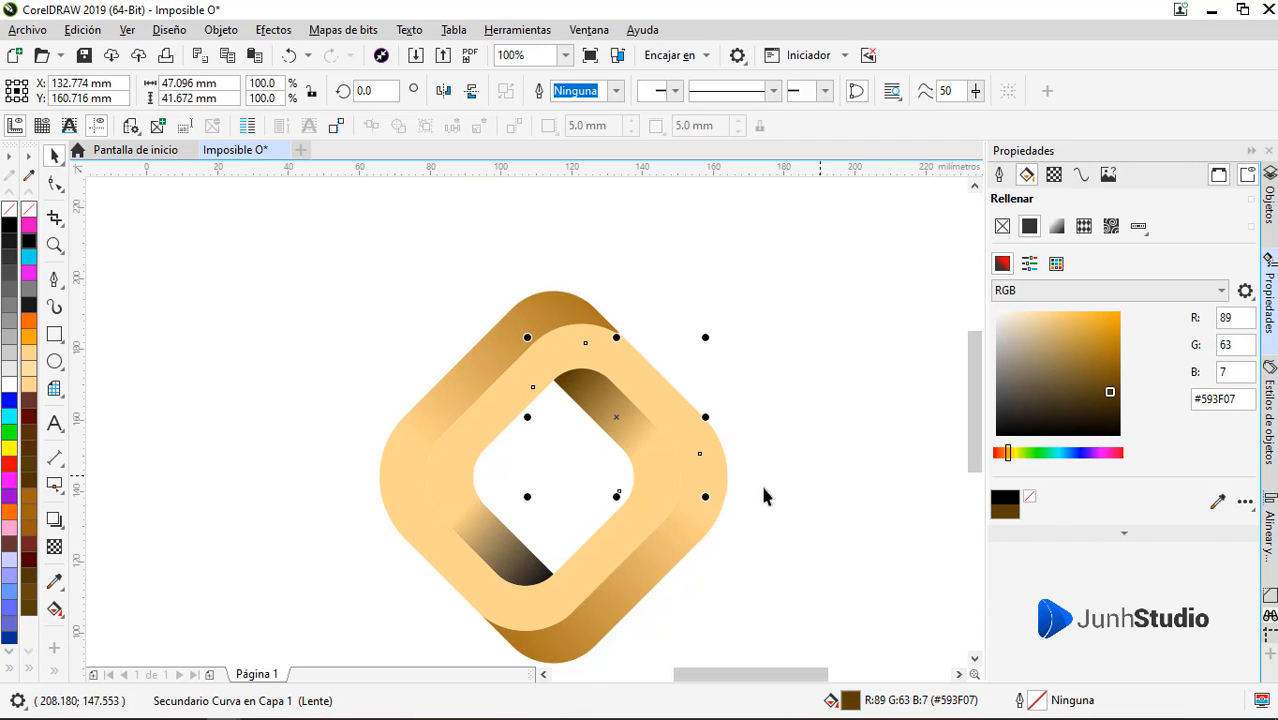
Recolour the clipped shadow on the lower-left inner arm to dark golden brown #593E05
{"action": "left_click", "coordinate": [508, 557]}
{"action": "left_click", "coordinate": [518, 556], "text": "ctrl"}
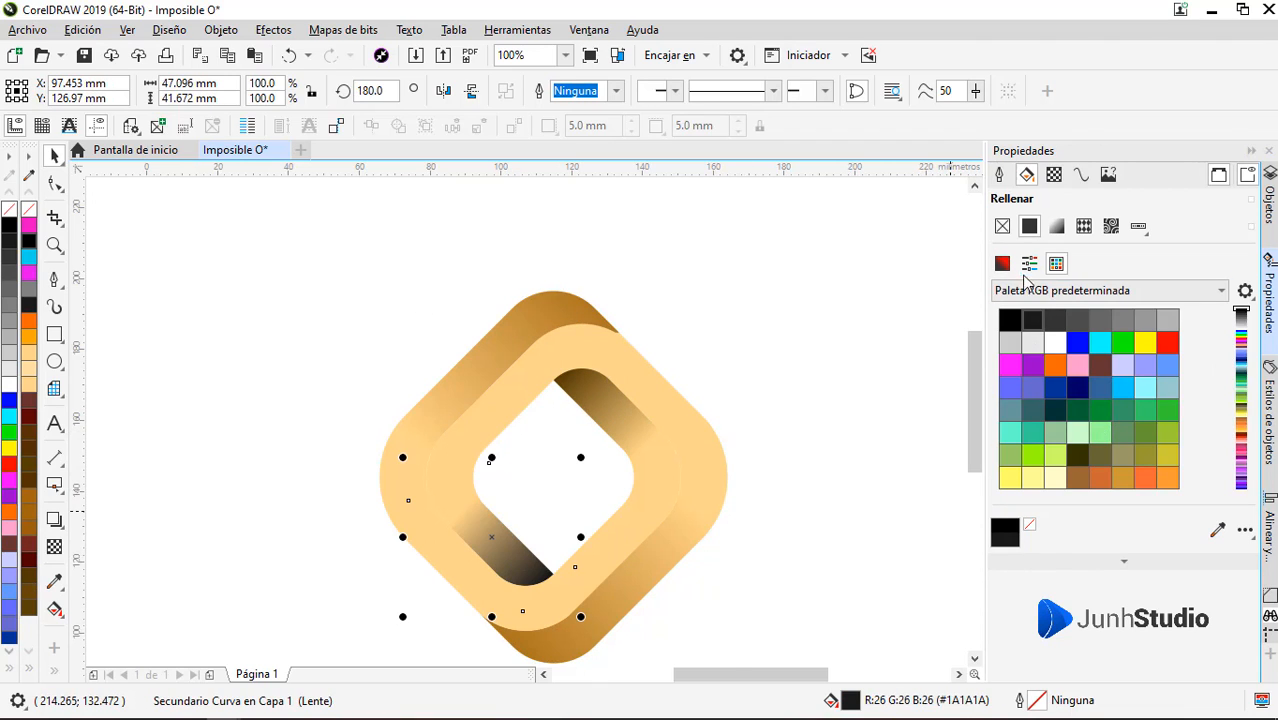
{"action": "left_click", "coordinate": [1002, 263]}
{"action": "left_click", "coordinate": [1114, 393]}
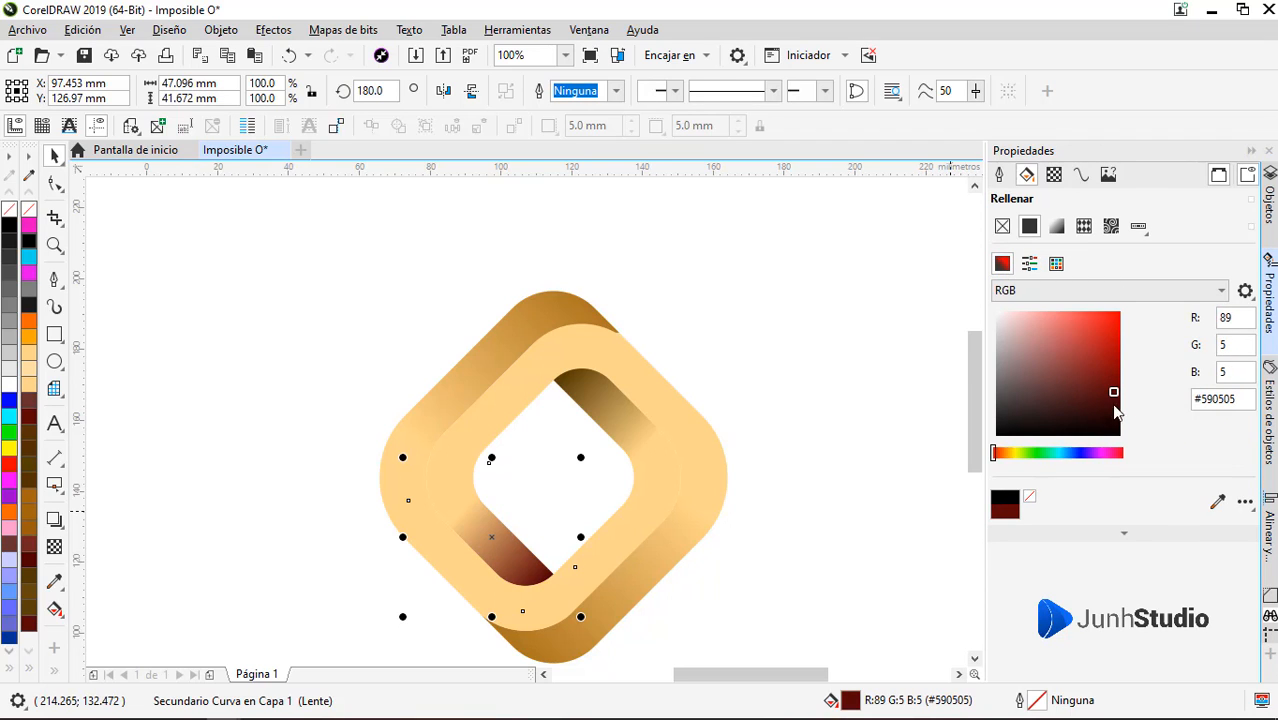
{"action": "left_click", "coordinate": [1008, 452]}
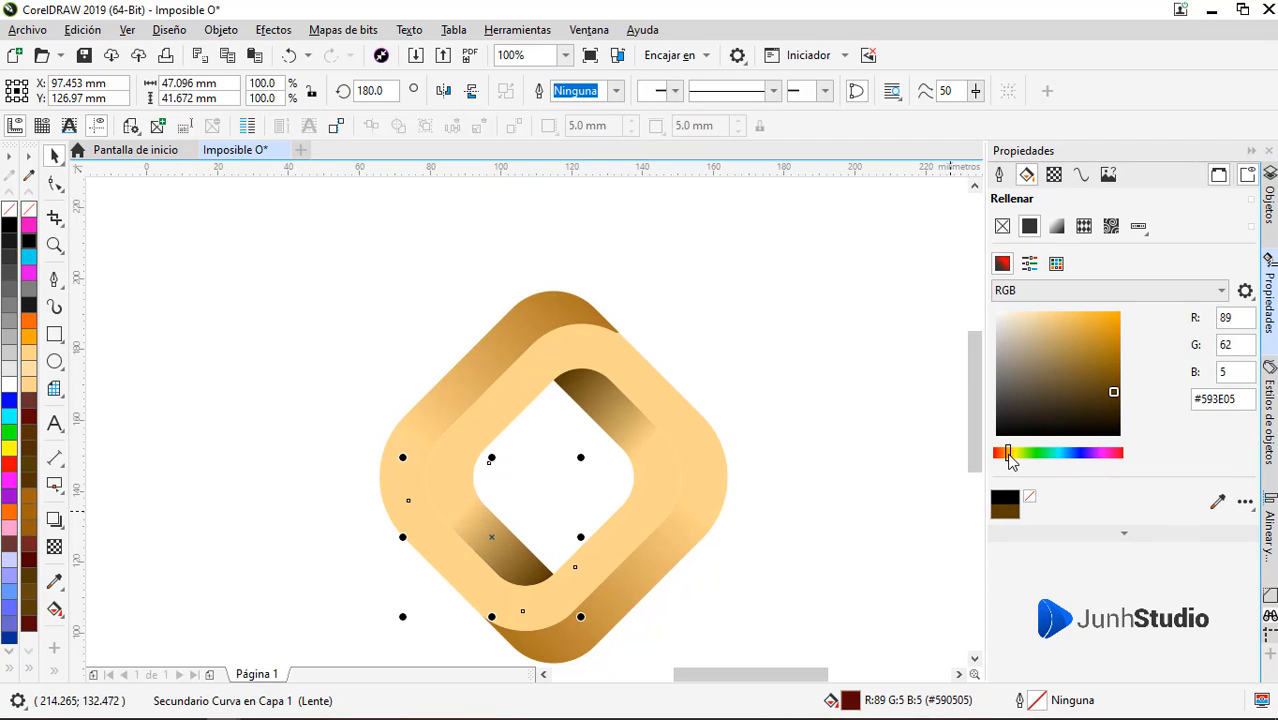
{"action": "left_click", "coordinate": [838, 484]}
{"action": "scroll", "coordinate": [795, 470], "scroll_direction": "down", "scroll_amount": 3}
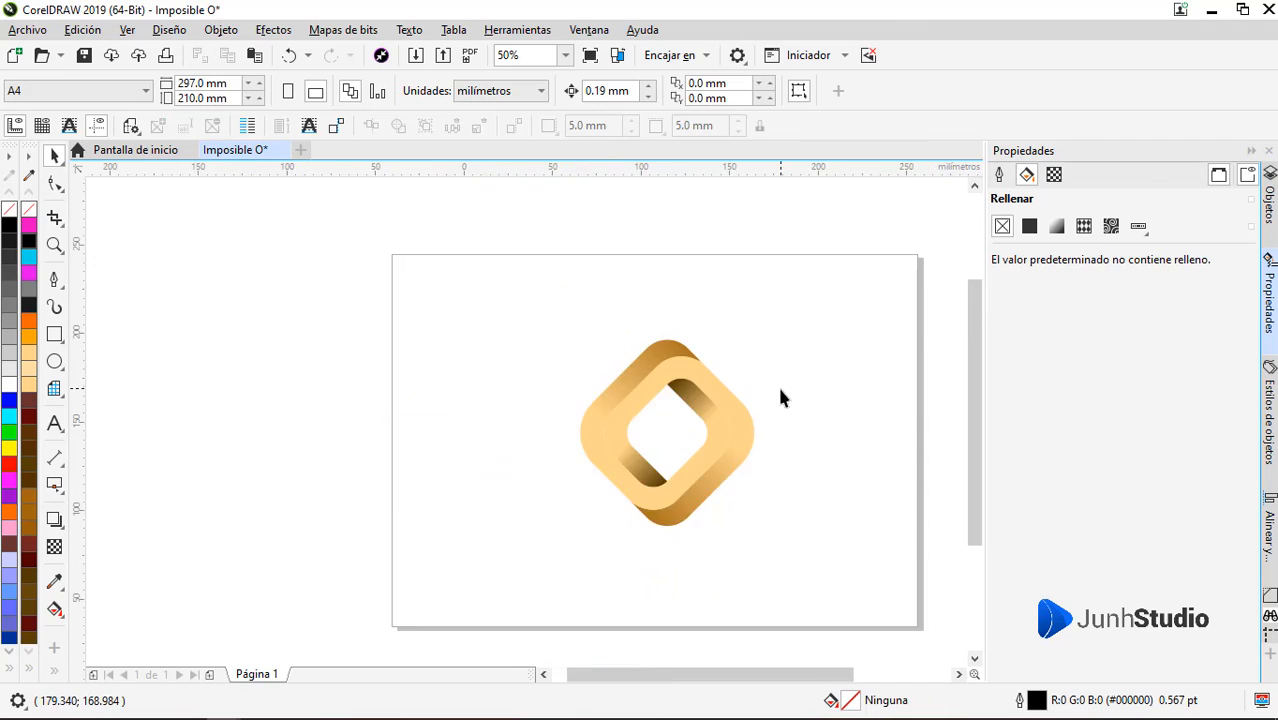
{"action": "scroll", "coordinate": [777, 383], "scroll_direction": "up", "scroll_amount": 3}
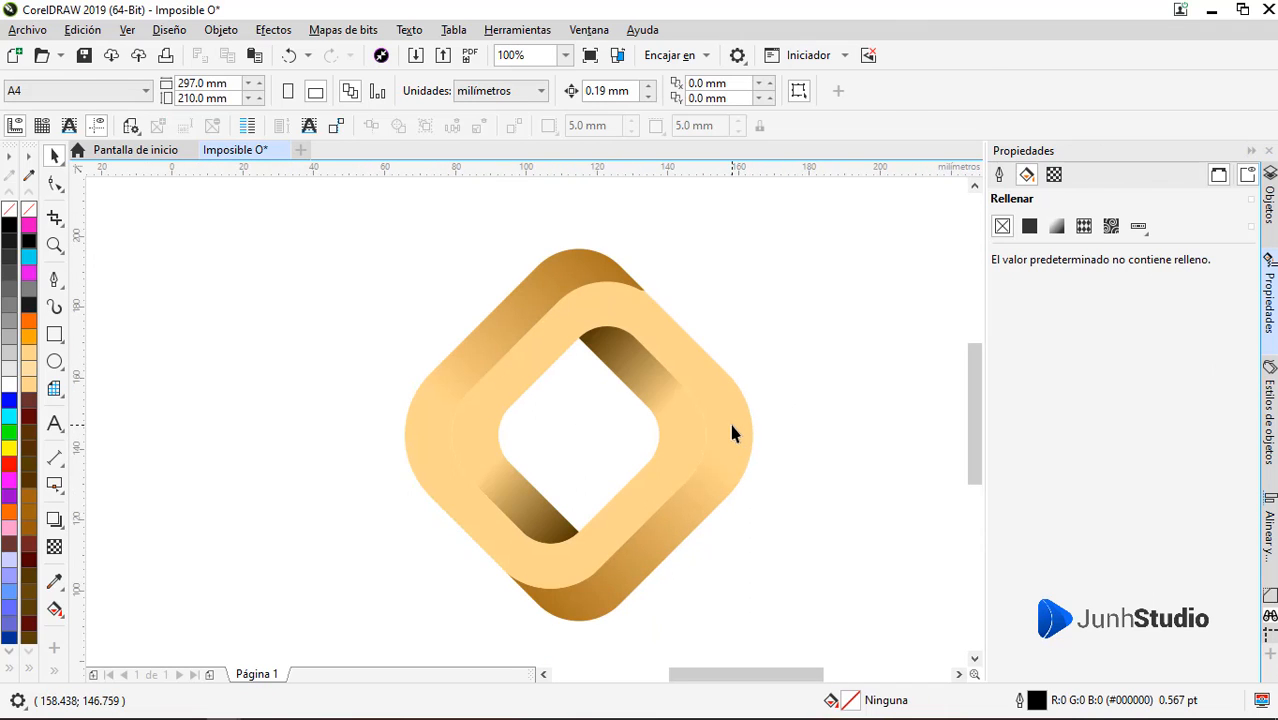
Draw a rectangle about 128 by 62 mm over the logo's upper half and give it a white fill without outline
{"action": "left_click", "coordinate": [732, 432]}
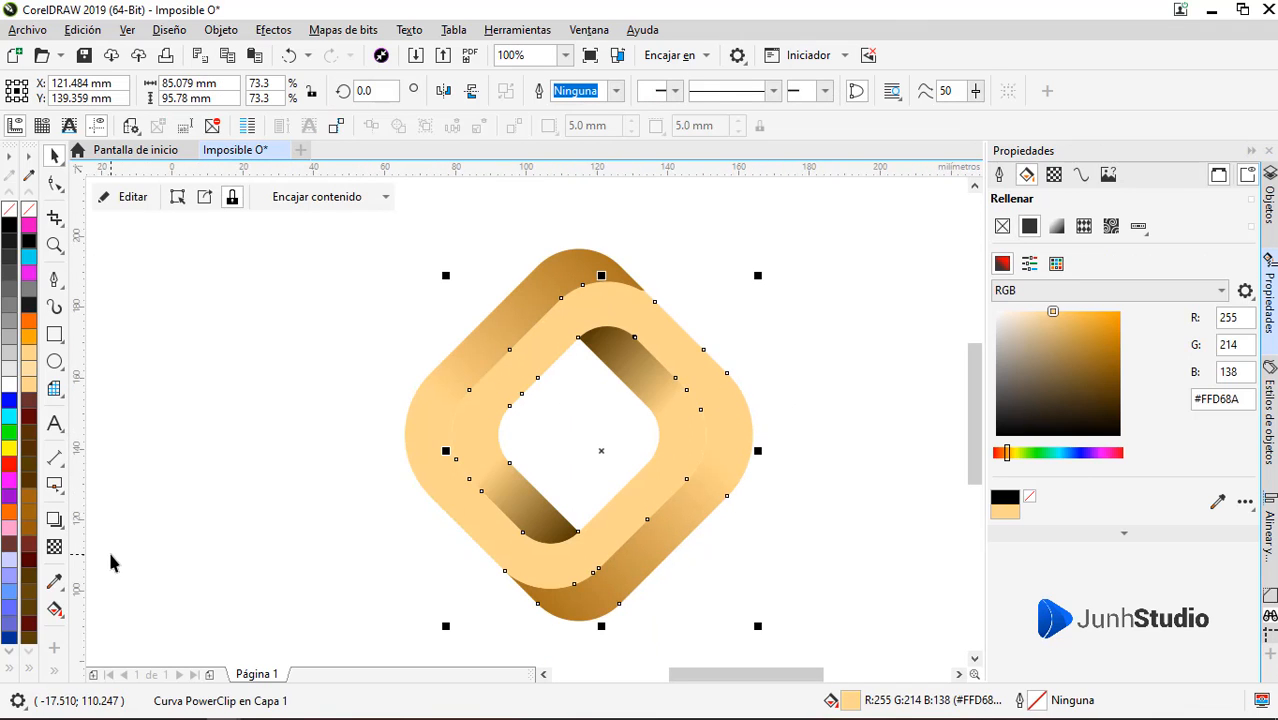
{"action": "left_click", "coordinate": [55, 335]}
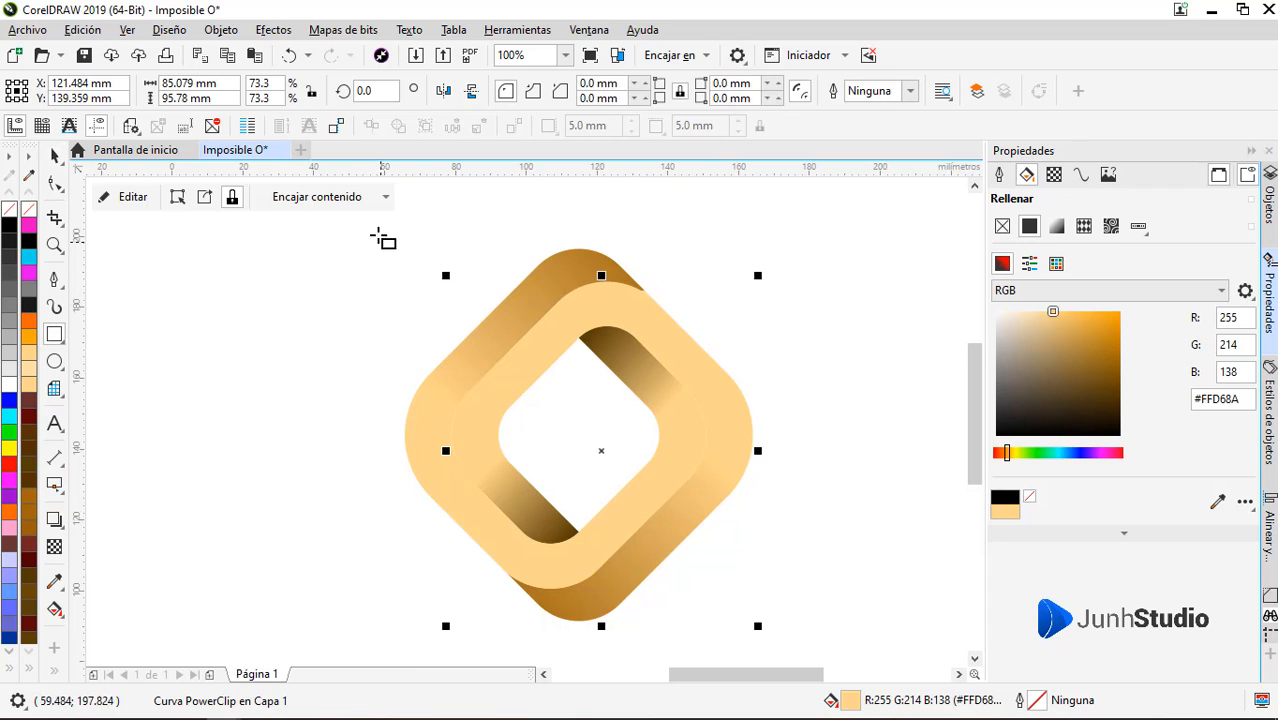
{"action": "left_click_drag", "start_coordinate": [378, 234], "coordinate": [836, 458]}
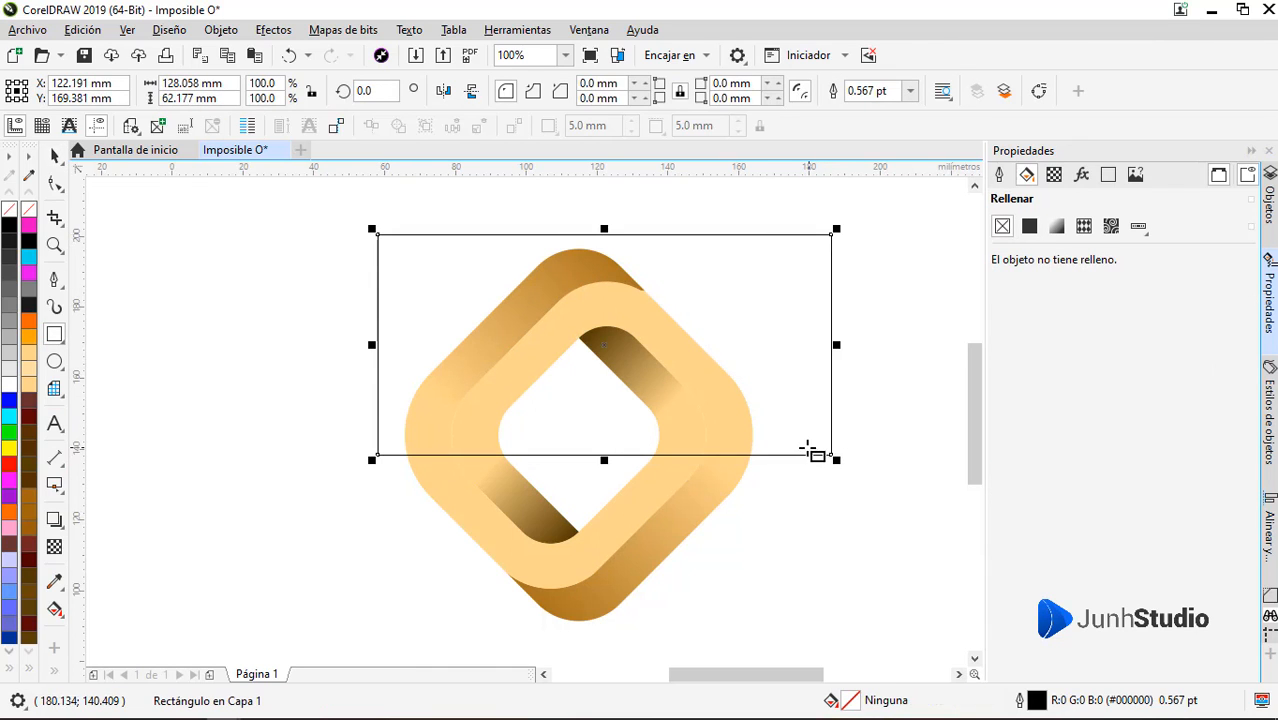
{"action": "left_click", "coordinate": [9, 384]}
{"action": "right_click", "coordinate": [28, 209]}
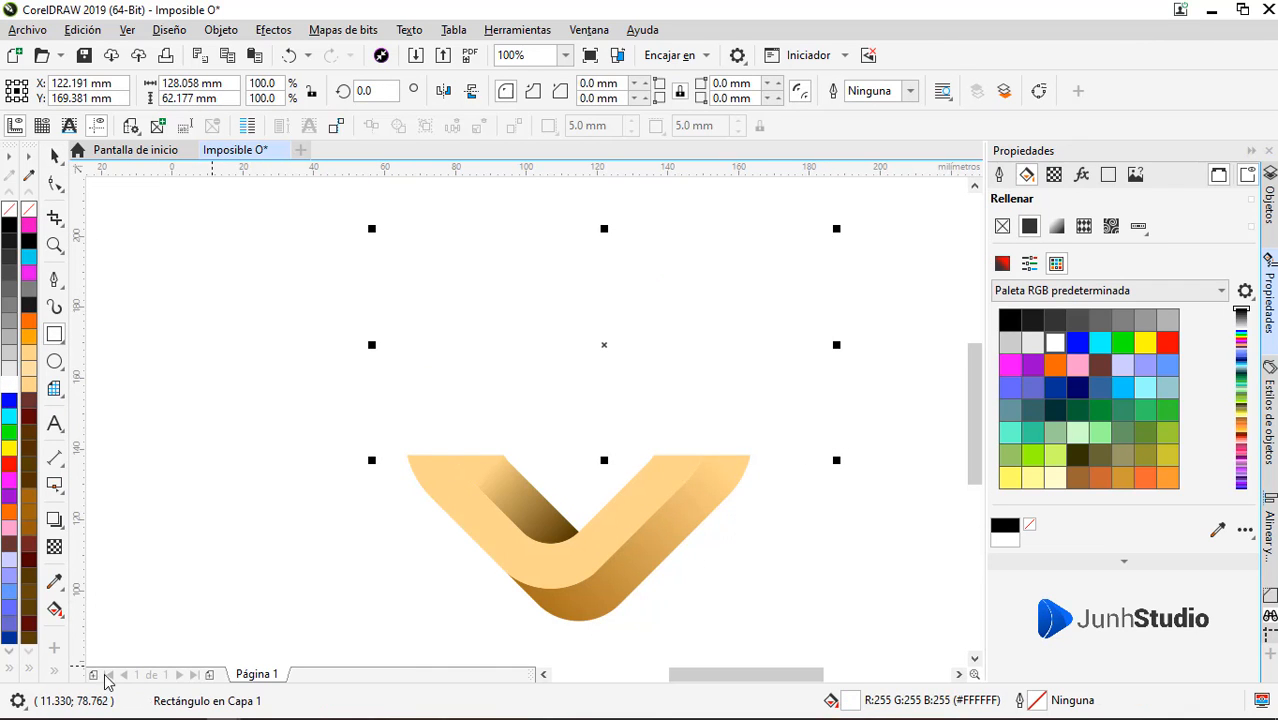
Apply a gradient transparency to the white rectangle so it fades out from the logo's top towards its middle
{"action": "left_click", "coordinate": [61, 550]}
{"action": "left_click_drag", "start_coordinate": [629, 245], "coordinate": [630, 448]}
{"action": "key", "text": "ctrl+z"}
{"action": "key", "text": "space"}
PowerClip the faded white rectangle inside the band forming the logo's right outer side
{"action": "right_click", "coordinate": [668, 347]}
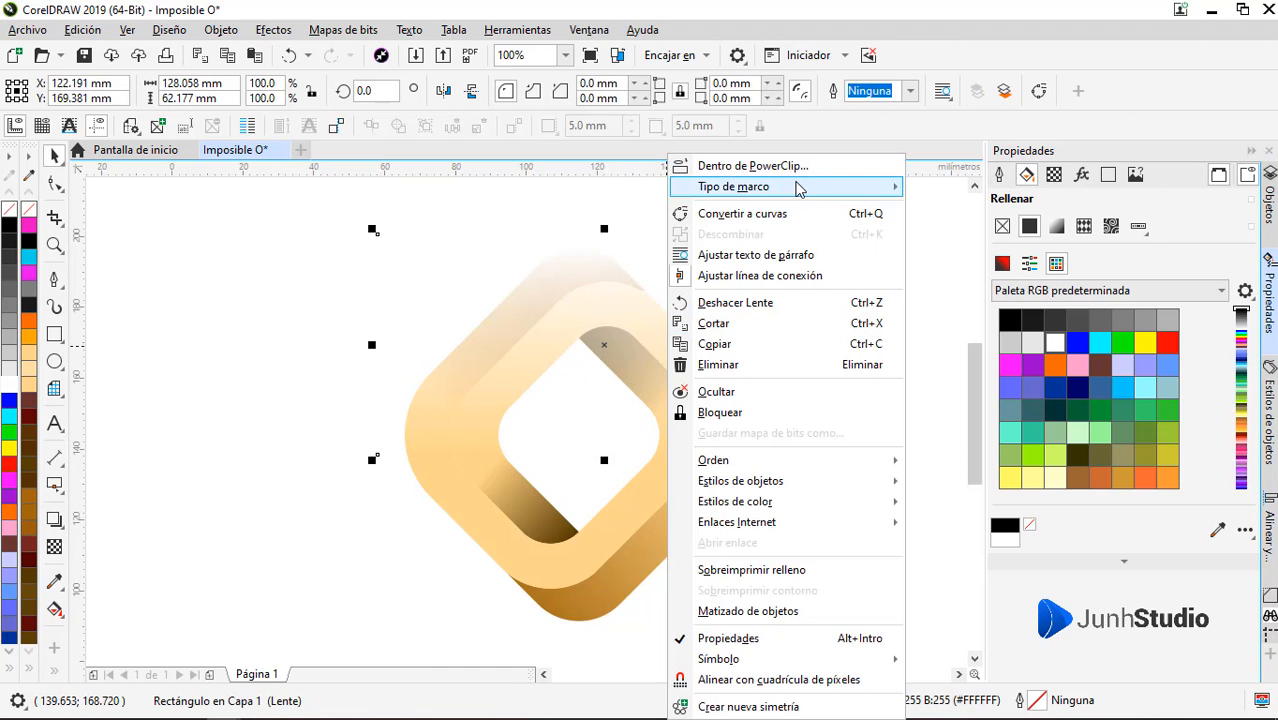
{"action": "left_click", "coordinate": [791, 166]}
{"action": "left_click", "coordinate": [700, 491]}
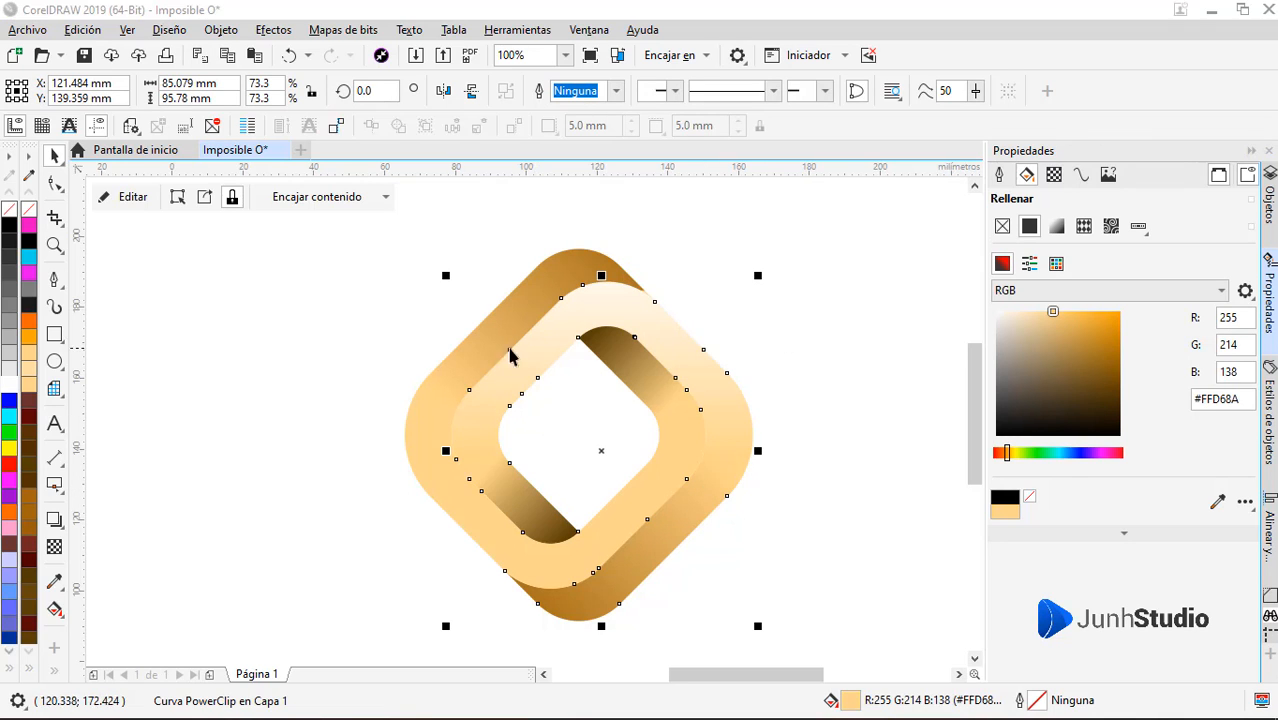
{"action": "left_click", "coordinate": [342, 379]}
Draw a rectangle about 148 by 66 mm over the logo's lower half and give it a white fill without outline
{"action": "left_click", "coordinate": [52, 340]}
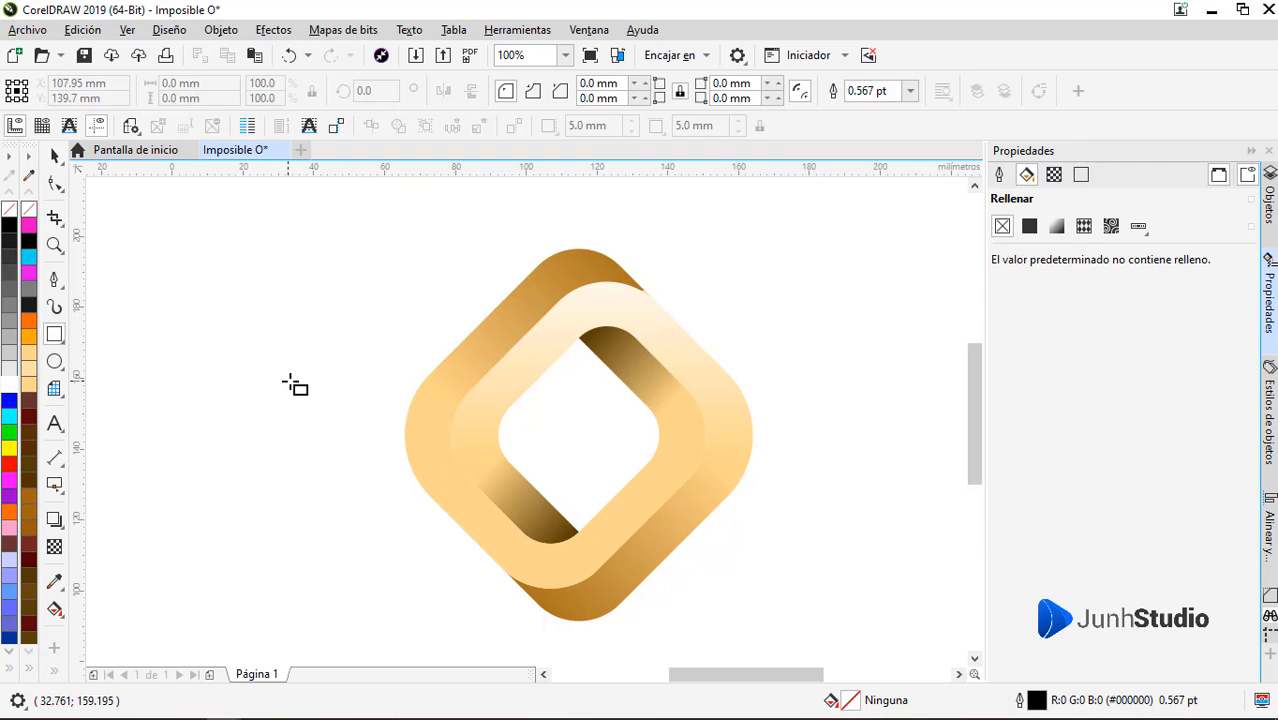
{"action": "left_click_drag", "start_coordinate": [290, 380], "coordinate": [816, 614]}
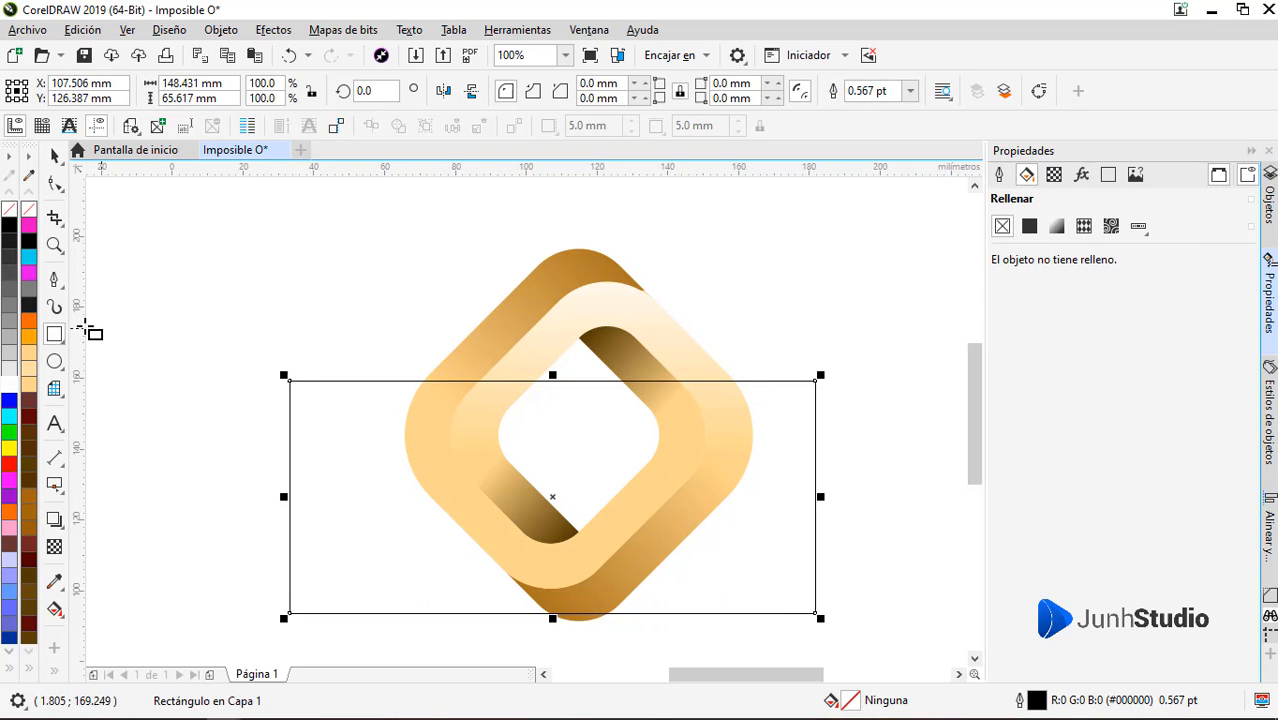
{"action": "left_click", "coordinate": [9, 385]}
{"action": "right_click", "coordinate": [9, 210]}
Fade the lower white rectangle upward with a gradient transparency and PowerClip it inside the band forming the logo's left outer side
{"action": "left_click", "coordinate": [54, 547]}
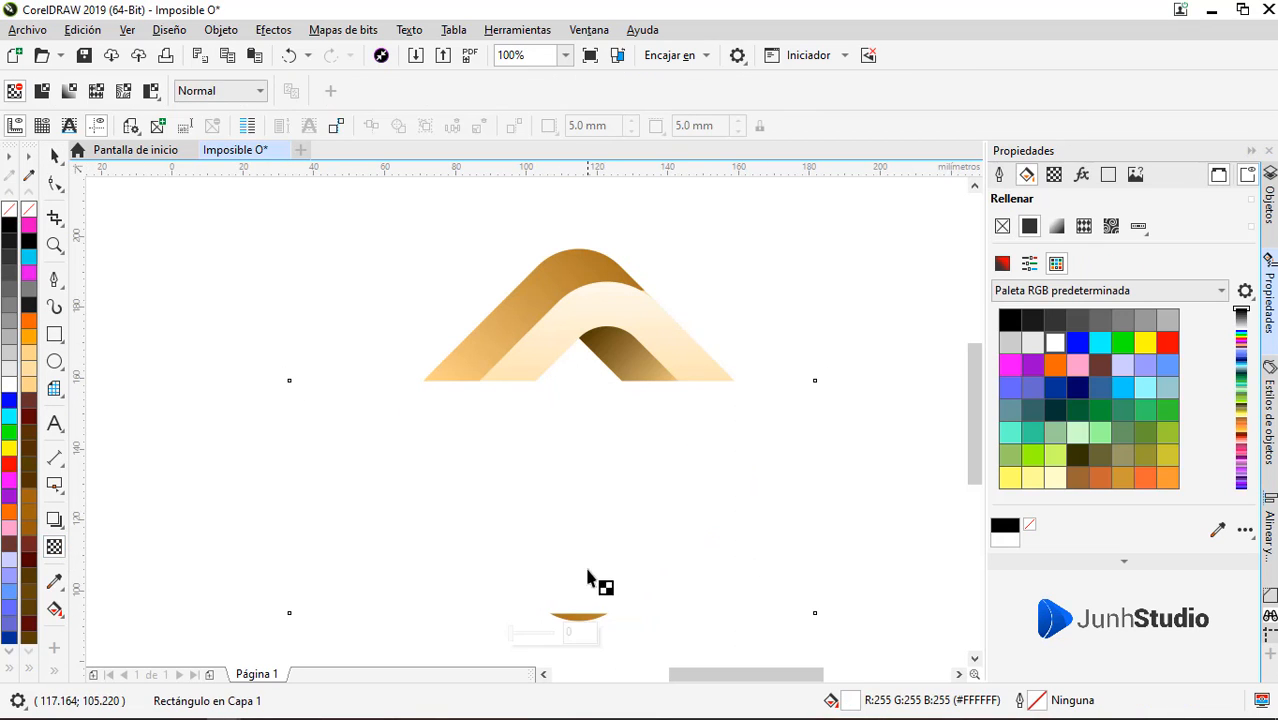
{"action": "left_click_drag", "start_coordinate": [585, 571], "coordinate": [581, 397]}
{"action": "key", "text": "space"}
{"action": "right_click", "coordinate": [665, 437]}
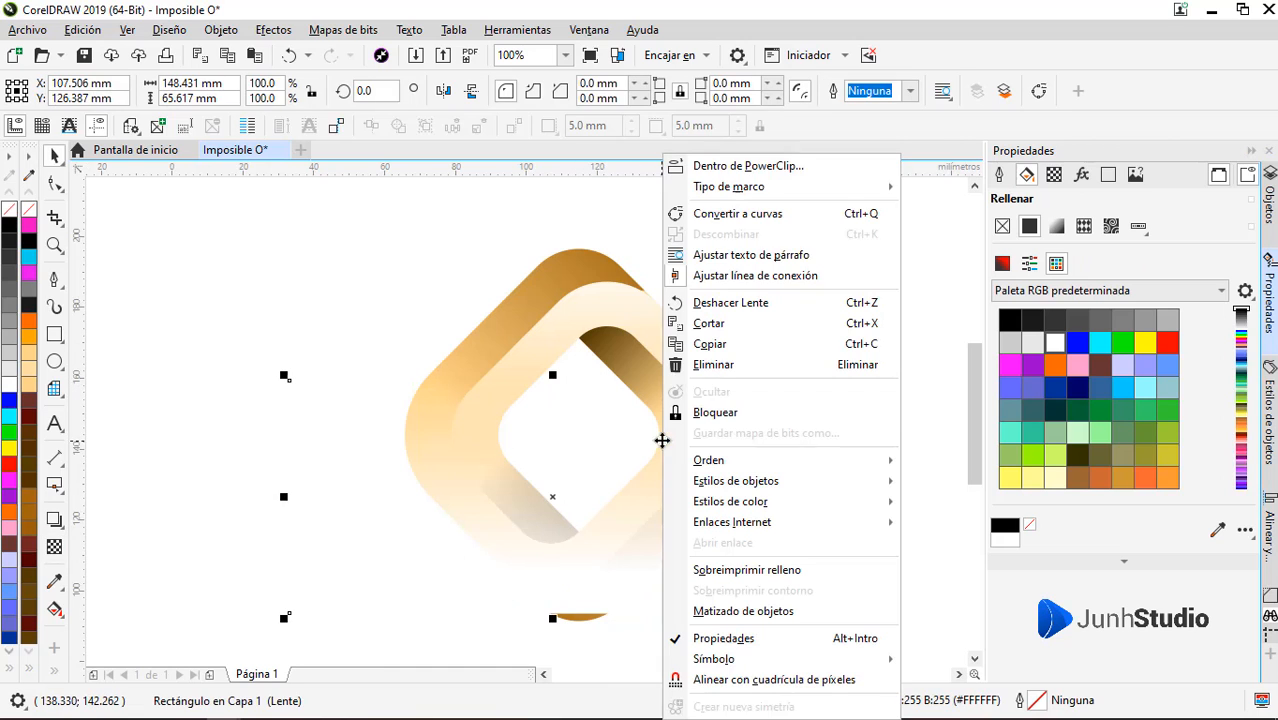
{"action": "left_click", "coordinate": [742, 165]}
{"action": "left_click", "coordinate": [484, 337]}
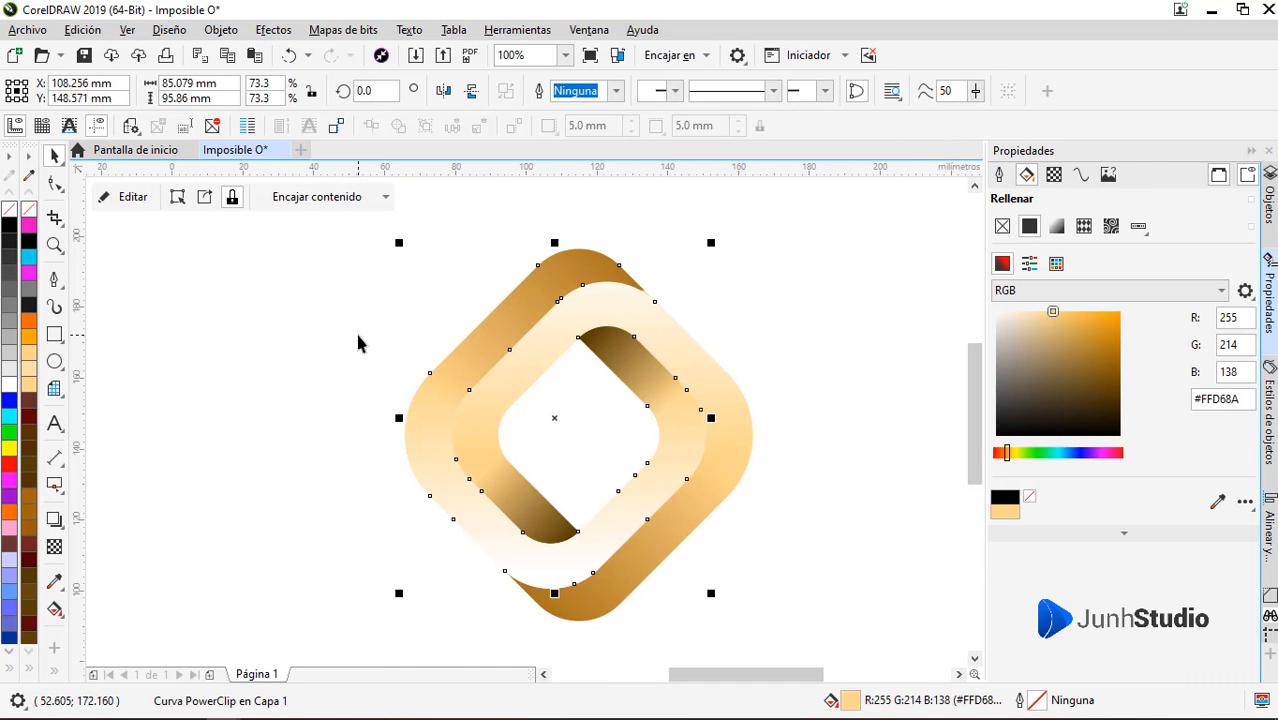
{"action": "left_click", "coordinate": [377, 365]}
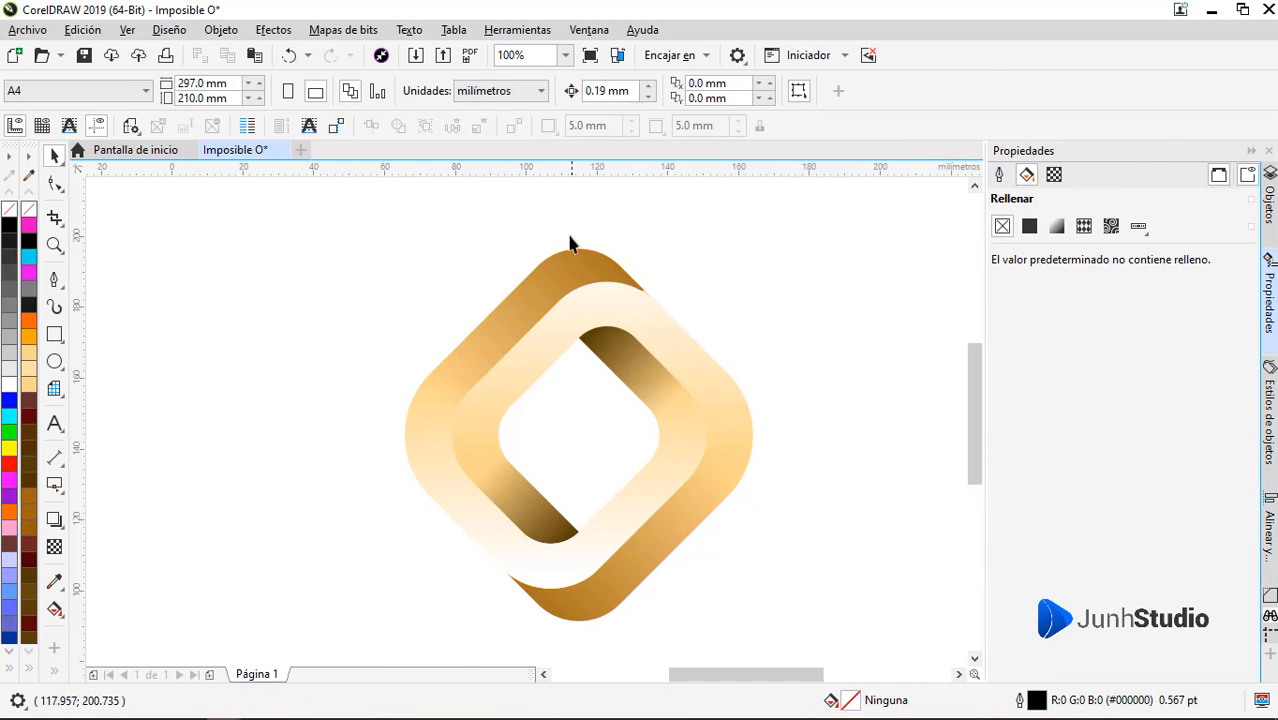
Recolour the clipped highlight on the logo's lower band to pale pink #FFF0F0
{"action": "left_click", "coordinate": [557, 571]}
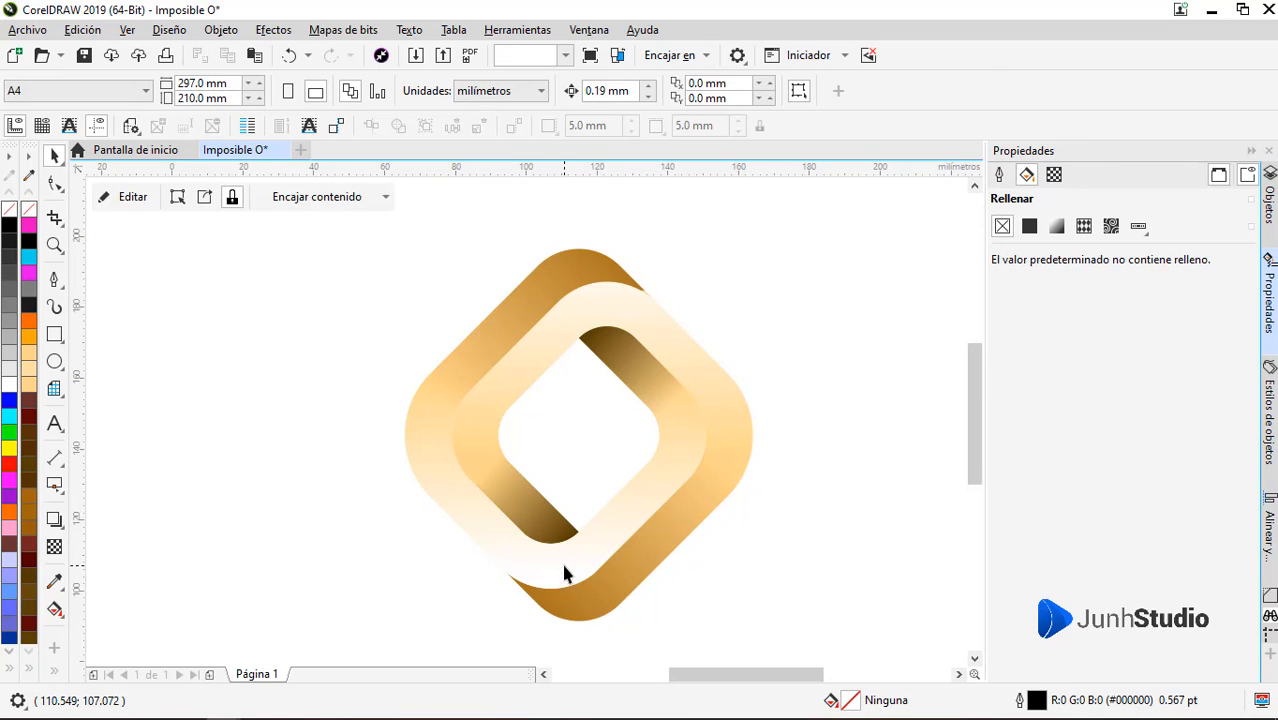
{"action": "left_click", "coordinate": [560, 569], "text": "ctrl"}
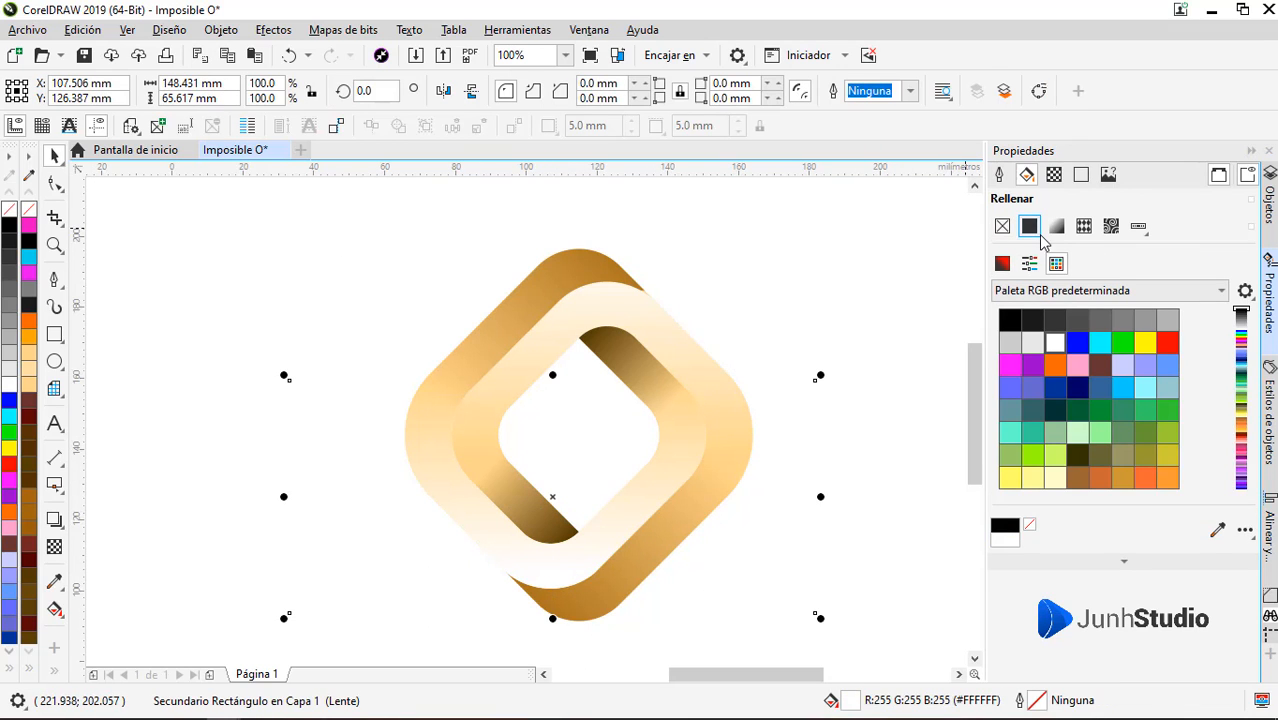
{"action": "left_click", "coordinate": [1006, 263]}
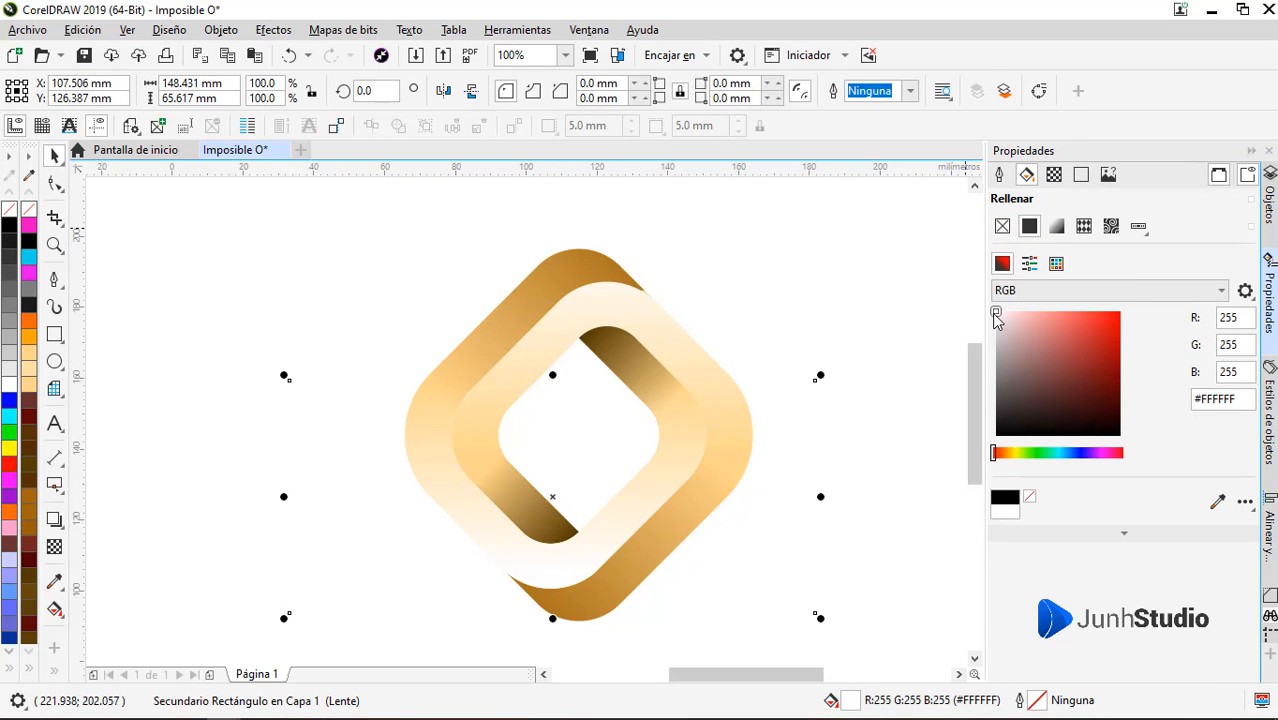
{"action": "left_click_drag", "start_coordinate": [996, 318], "coordinate": [994, 330]}
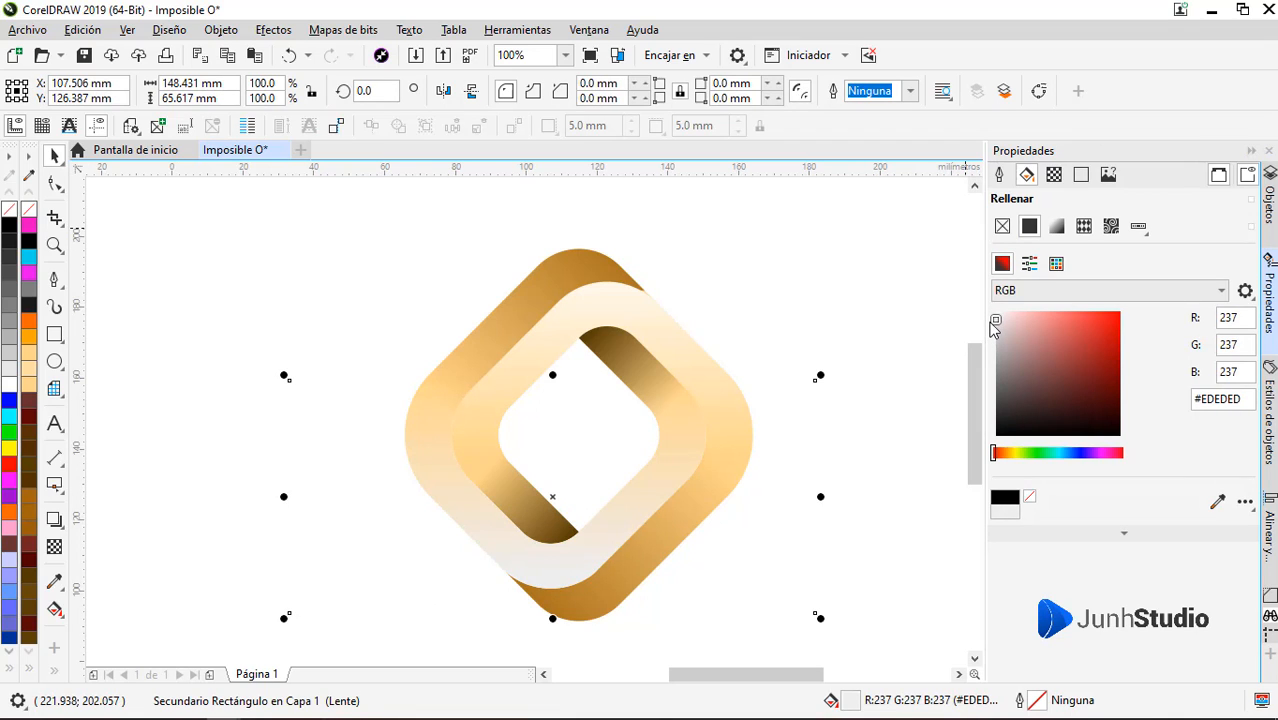
{"action": "left_click", "coordinate": [997, 318]}
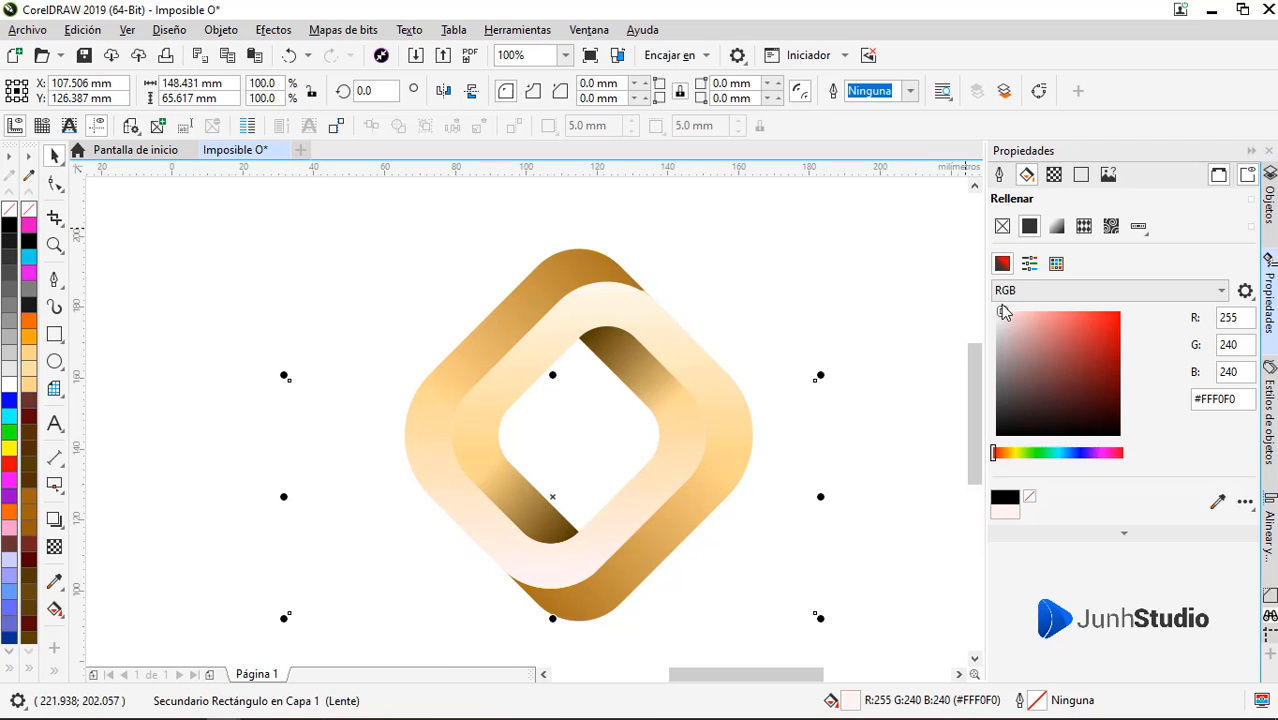
Recolour the clipped highlight on the logo's upper band to off-white #FFFCFC
{"action": "left_click", "coordinate": [609, 303]}
{"action": "left_click", "coordinate": [608, 303], "text": "ctrl"}
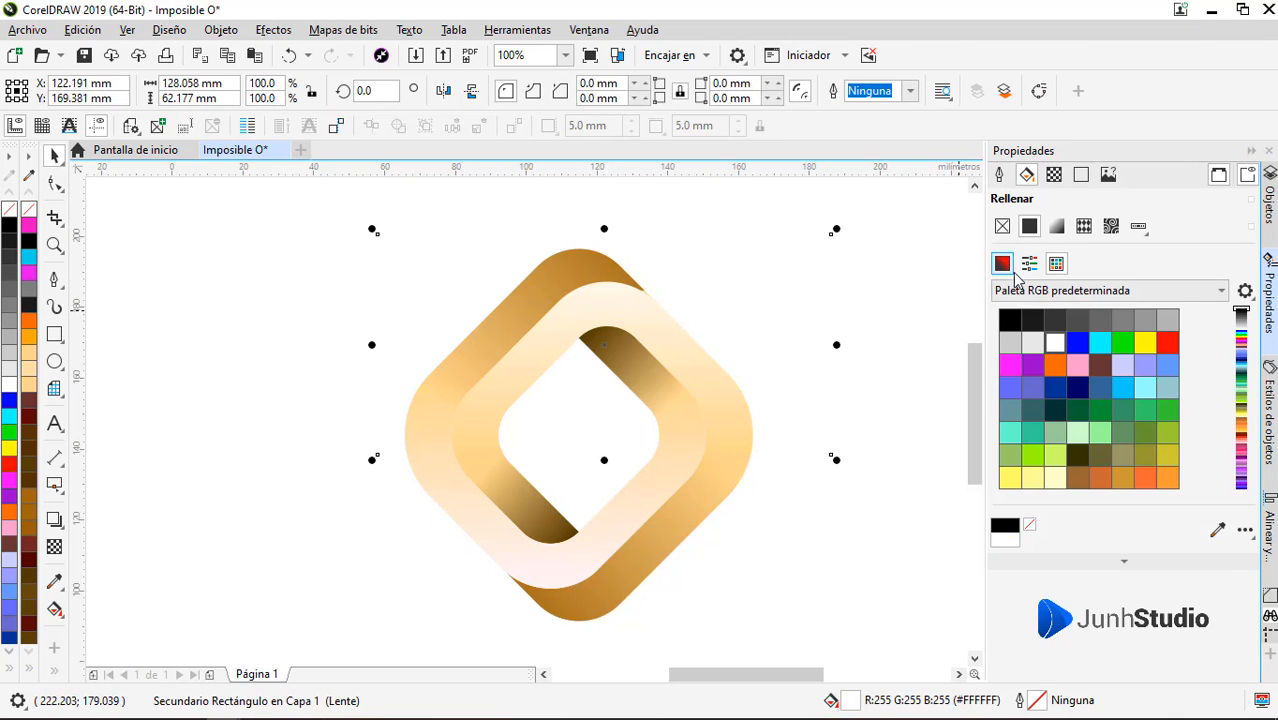
{"action": "left_click", "coordinate": [1004, 264]}
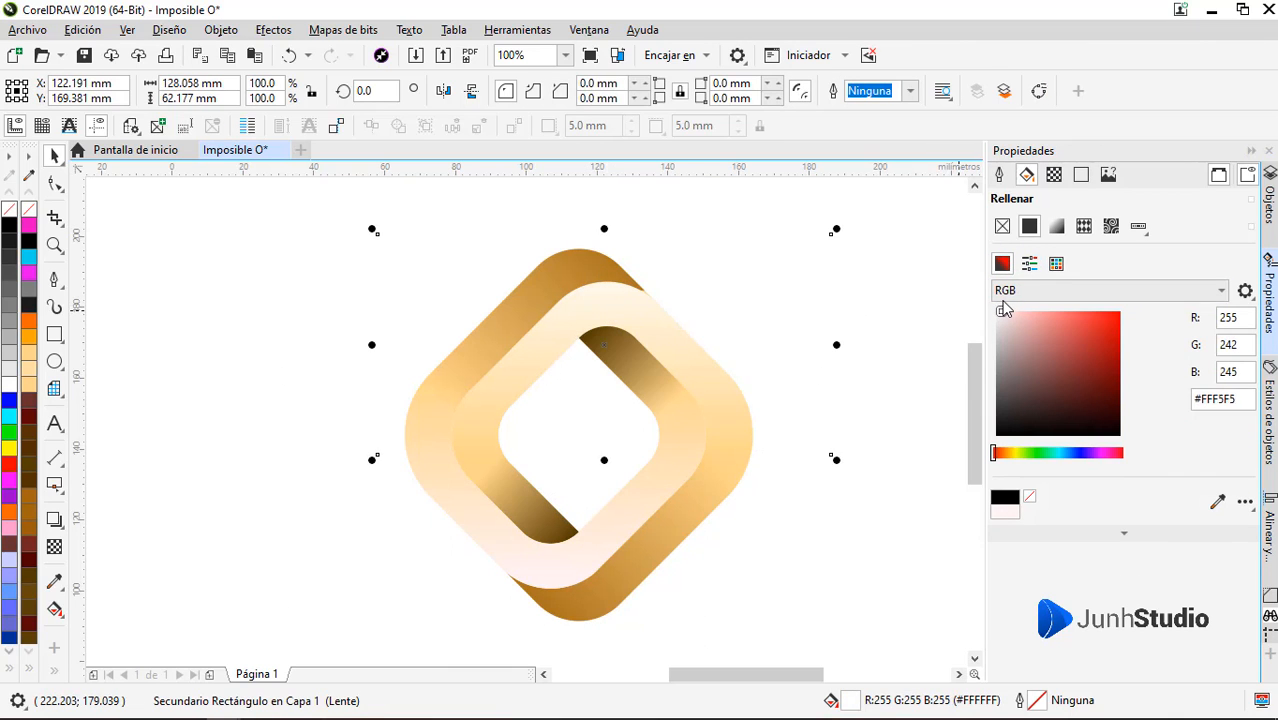
{"action": "left_click", "coordinate": [1004, 310]}
{"action": "left_click", "coordinate": [866, 400]}
Duplicate the band forming the logo's right outer side and place the copy clear of the logo, to its right
{"action": "left_click", "coordinate": [697, 492]}
{"action": "left_click_drag", "start_coordinate": [730, 447], "coordinate": [882, 447]}
{"action": "right_click", "coordinate": [882, 447]}
{"action": "scroll", "coordinate": [759, 445], "scroll_direction": "down", "scroll_amount": 3}
{"action": "scroll", "coordinate": [679, 448], "scroll_direction": "up", "scroll_amount": 3}
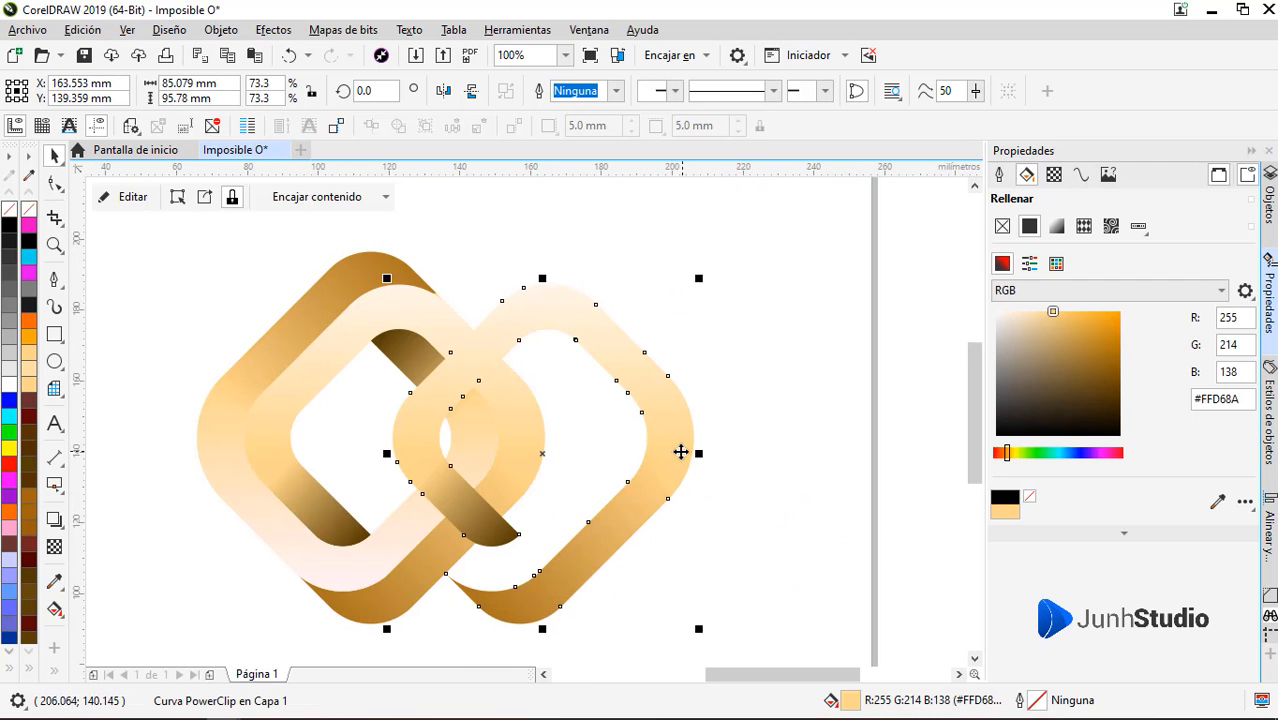
{"action": "left_click_drag", "start_coordinate": [679, 448], "coordinate": [808, 443]}
Subtract a slightly offset duplicate from the copied band with Back Minus Front, leaving only thin edge slivers
{"action": "scroll", "coordinate": [840, 444], "scroll_direction": "up", "scroll_amount": 4}
{"action": "left_click", "coordinate": [721, 452], "text": "shift"}
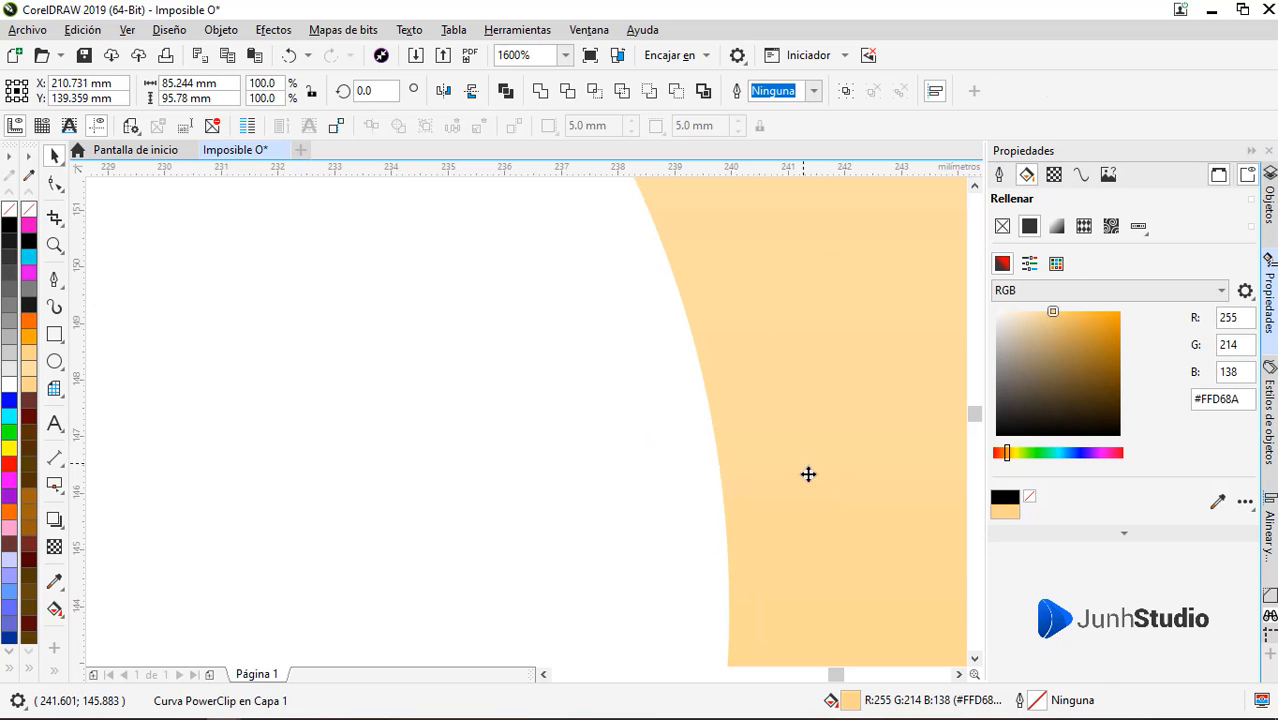
{"action": "left_click", "coordinate": [676, 91]}
{"action": "scroll", "coordinate": [719, 417], "scroll_direction": "down", "scroll_amount": 4}
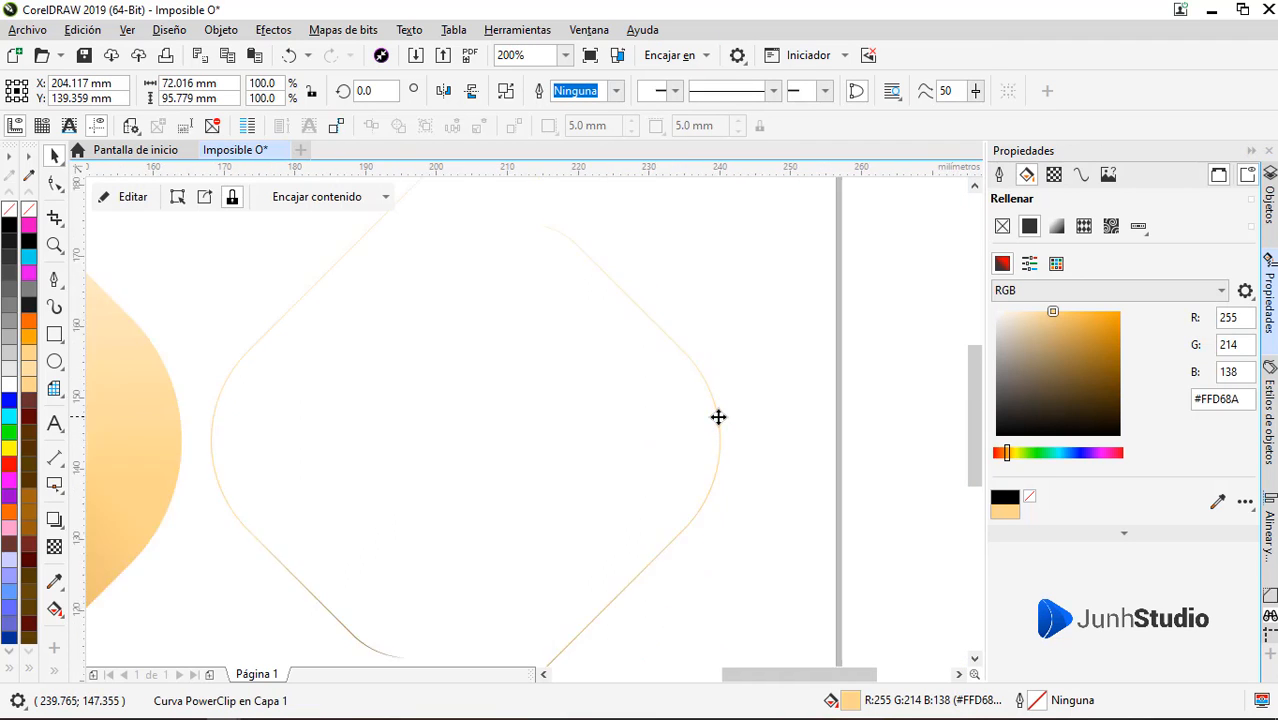
Clear the shadow and highlight objects from the edge slivers' PowerClip contents and finish editing
{"action": "left_click", "coordinate": [118, 197]}
{"action": "left_click", "coordinate": [705, 528]}
{"action": "key", "text": "Delete"}
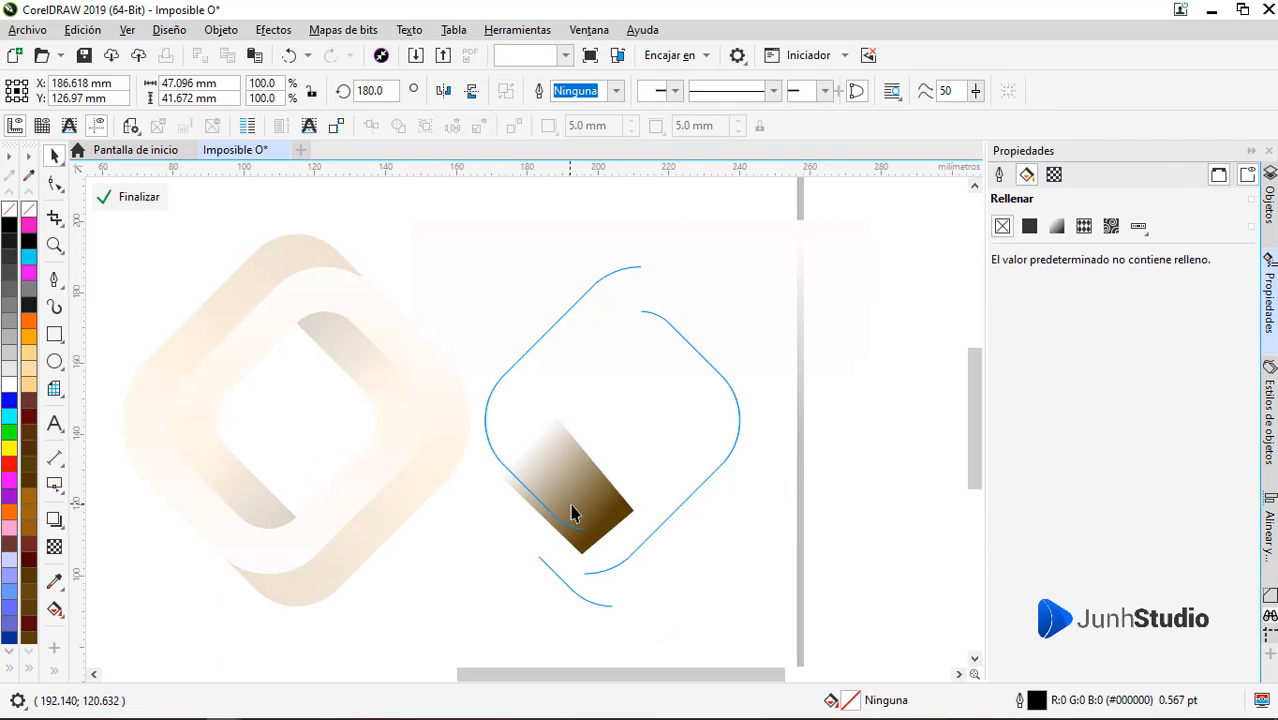
{"action": "left_click", "coordinate": [571, 513]}
{"action": "left_click_drag", "start_coordinate": [642, 556], "coordinate": [501, 312]}
{"action": "left_click", "coordinate": [600, 370]}
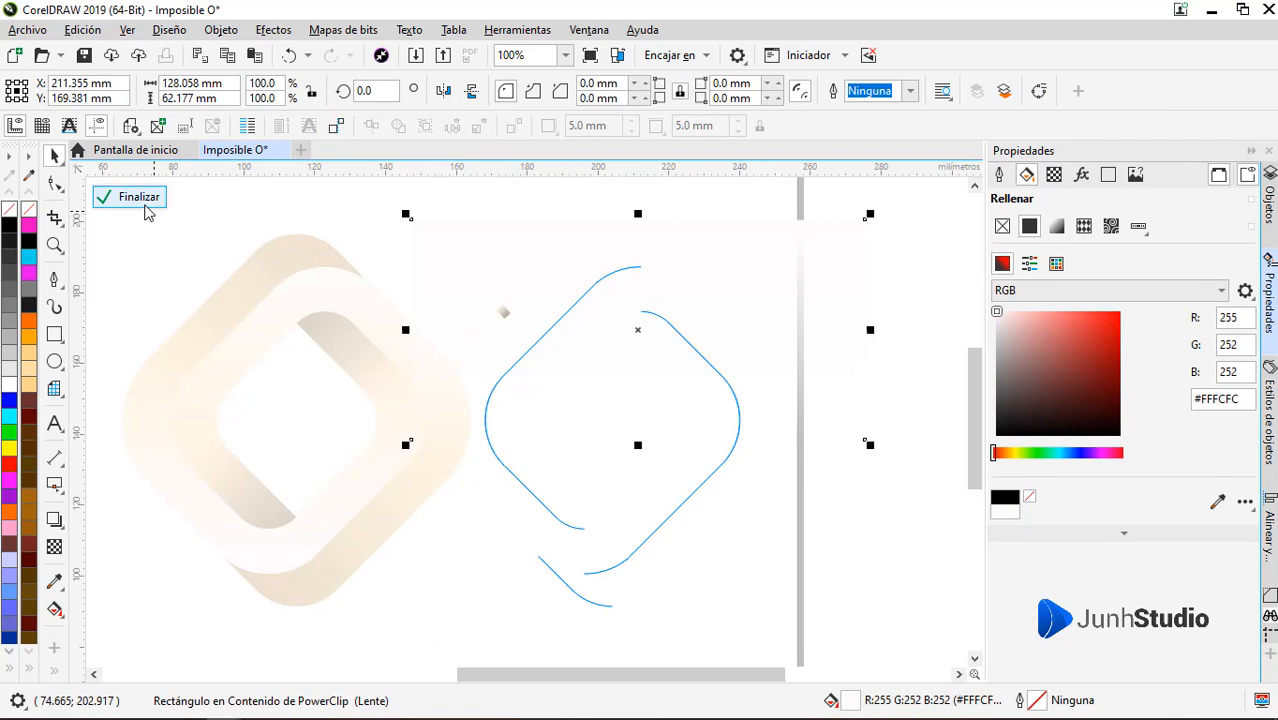
{"action": "left_click", "coordinate": [141, 198]}
Recolour the edge slivers to cream #FFF6E5 and move them onto the matching band in the logo
{"action": "left_click", "coordinate": [1008, 312]}
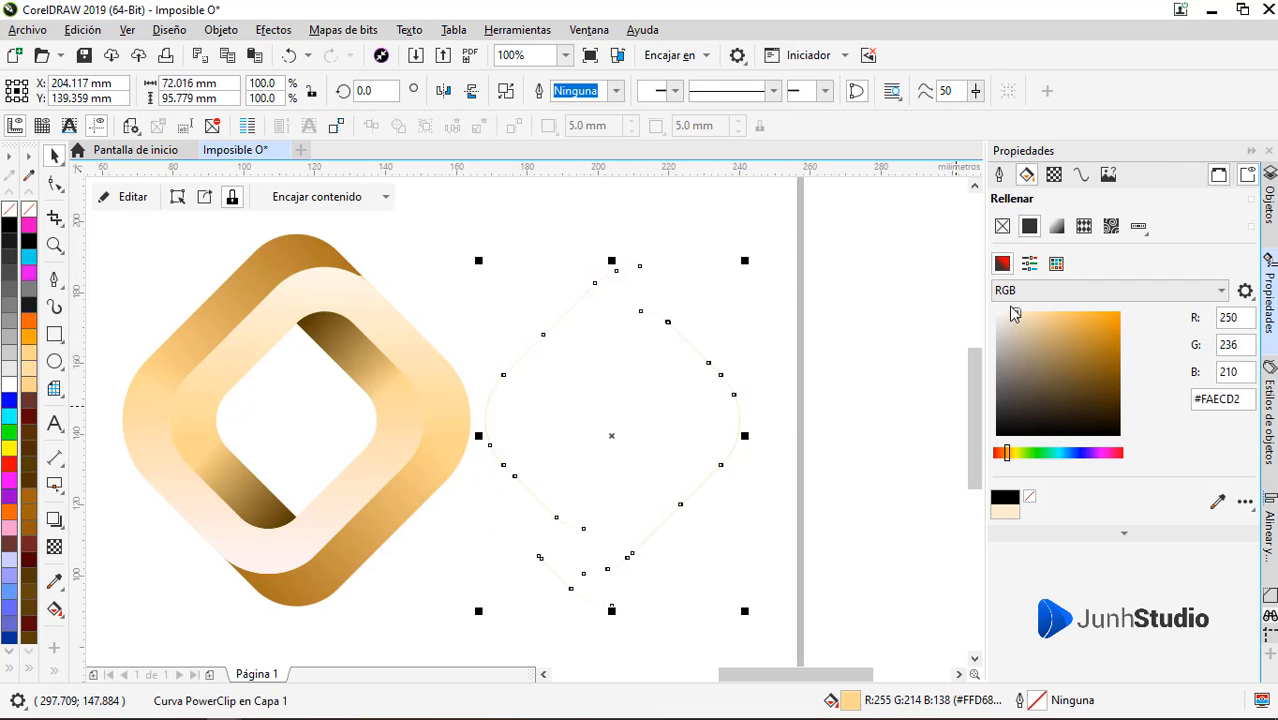
{"action": "left_click_drag", "start_coordinate": [737, 402], "coordinate": [422, 414]}
Shift the cream slivers slightly left so they line up with the overlapping band's edge as a fine highlight
{"action": "scroll", "coordinate": [428, 414], "scroll_direction": "up", "scroll_amount": 6}
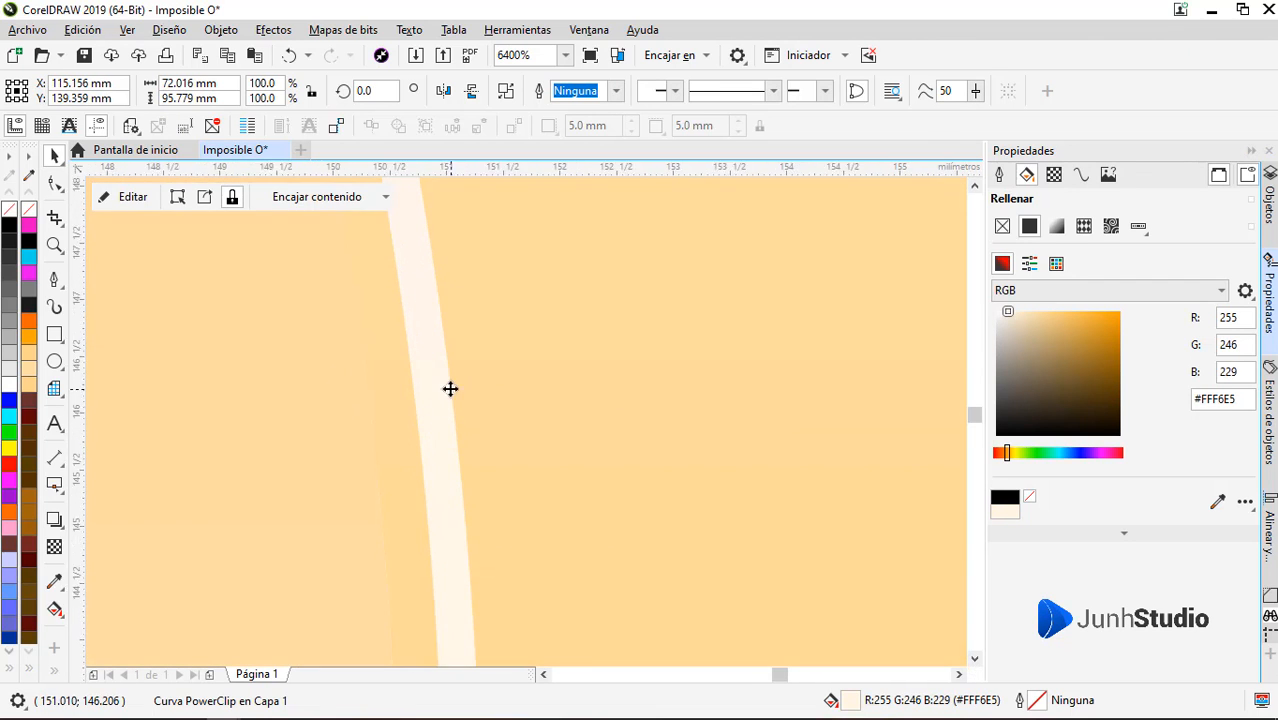
{"action": "scroll", "coordinate": [451, 386], "scroll_direction": "down", "scroll_amount": 4}
{"action": "scroll", "coordinate": [448, 451], "scroll_direction": "up", "scroll_amount": 1}
{"action": "scroll", "coordinate": [456, 451], "scroll_direction": "up", "scroll_amount": 3}
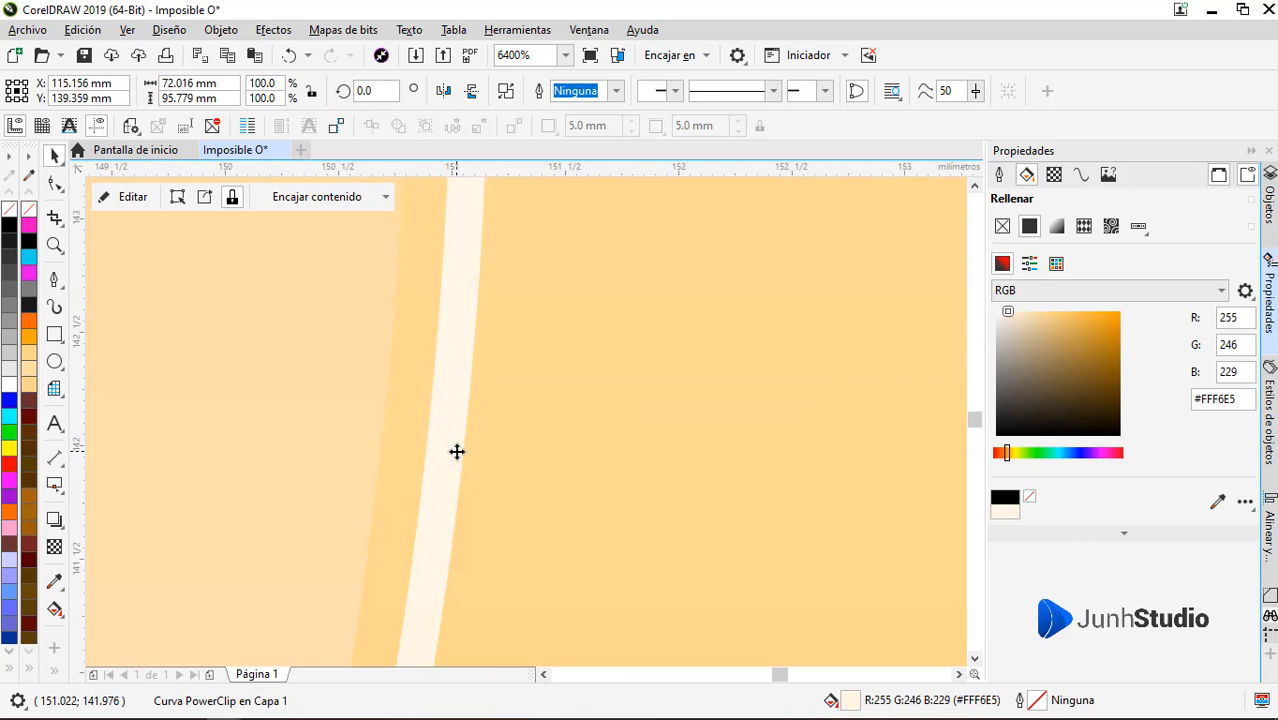
{"action": "left_click_drag", "start_coordinate": [456, 451], "coordinate": [396, 451]}
{"action": "scroll", "coordinate": [661, 402], "scroll_direction": "down", "scroll_amount": 3}
{"action": "scroll", "coordinate": [661, 402], "scroll_direction": "down", "scroll_amount": 4}
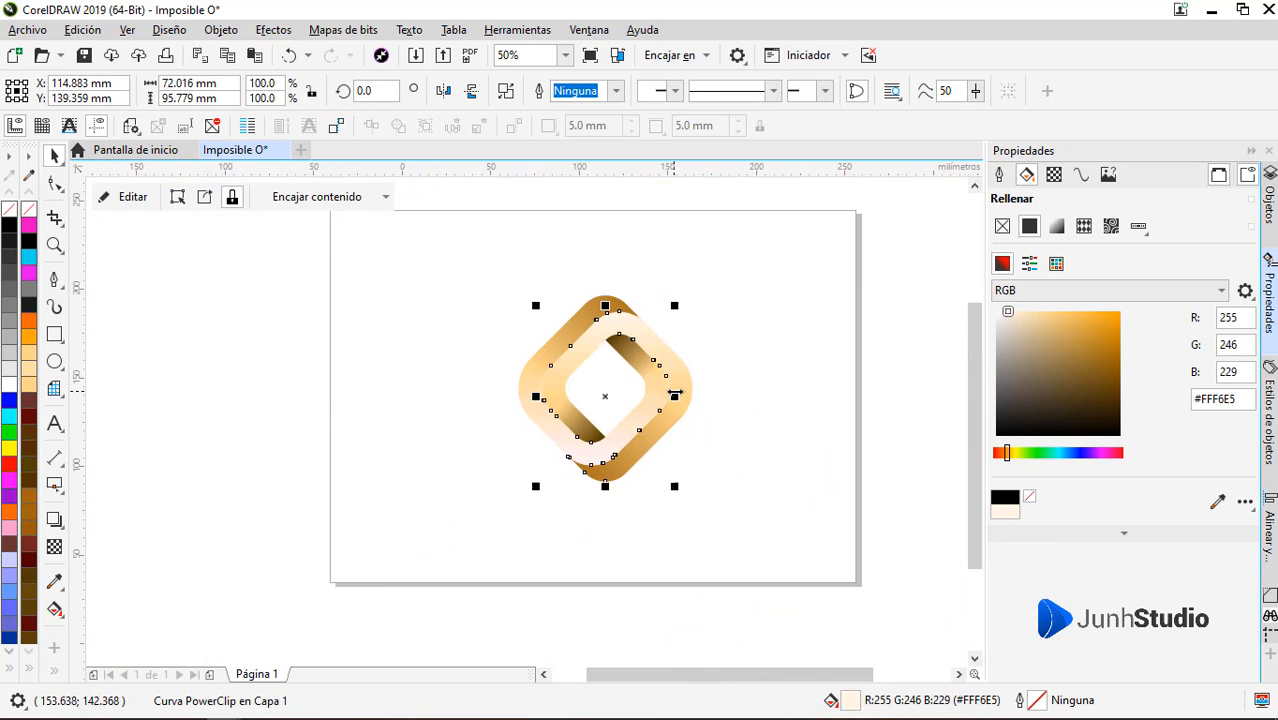
{"action": "scroll", "coordinate": [670, 392], "scroll_direction": "up", "scroll_amount": 1}
{"action": "left_click", "coordinate": [778, 449]}
{"action": "scroll", "coordinate": [612, 465], "scroll_direction": "up", "scroll_amount": 1}
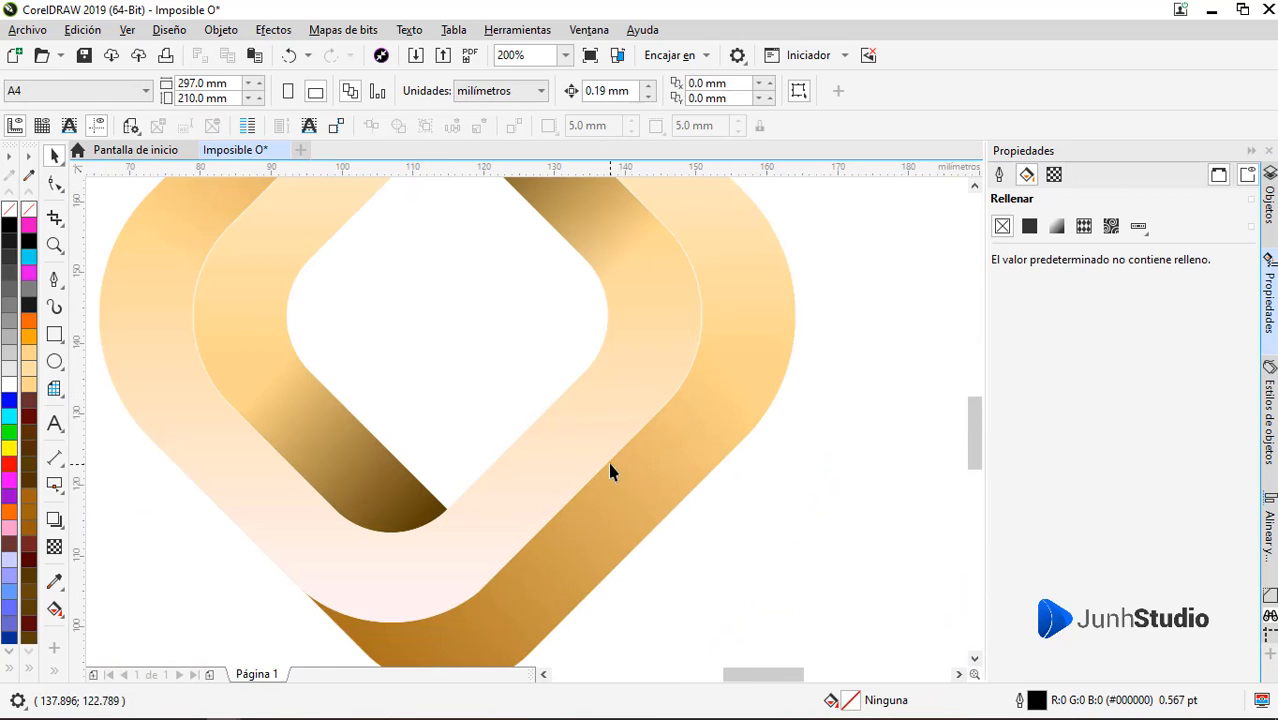
{"action": "scroll", "coordinate": [611, 472], "scroll_direction": "up", "scroll_amount": 2}
{"action": "scroll", "coordinate": [668, 462], "scroll_direction": "down", "scroll_amount": 3}
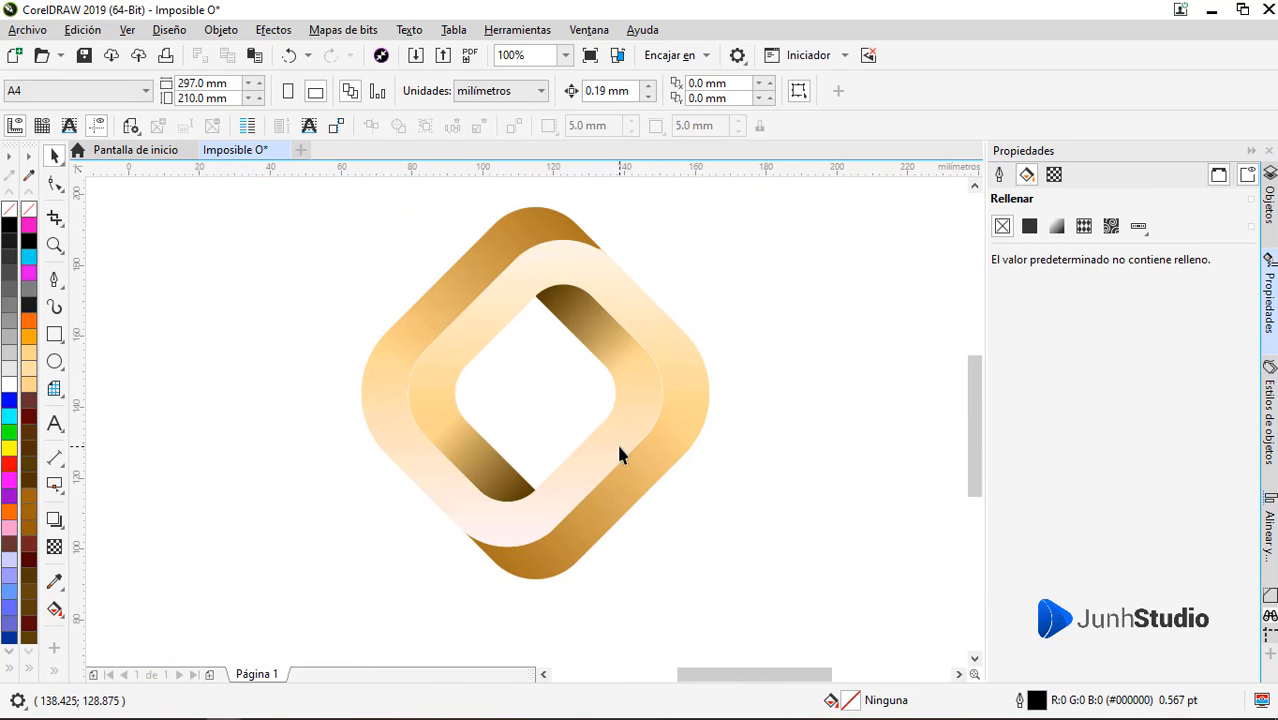
Inspect the logo's shading and fine edge highlights both close up and at full-page view
{"action": "scroll", "coordinate": [371, 402], "scroll_direction": "up", "scroll_amount": 3}
{"action": "scroll", "coordinate": [373, 402], "scroll_direction": "down", "scroll_amount": 2}
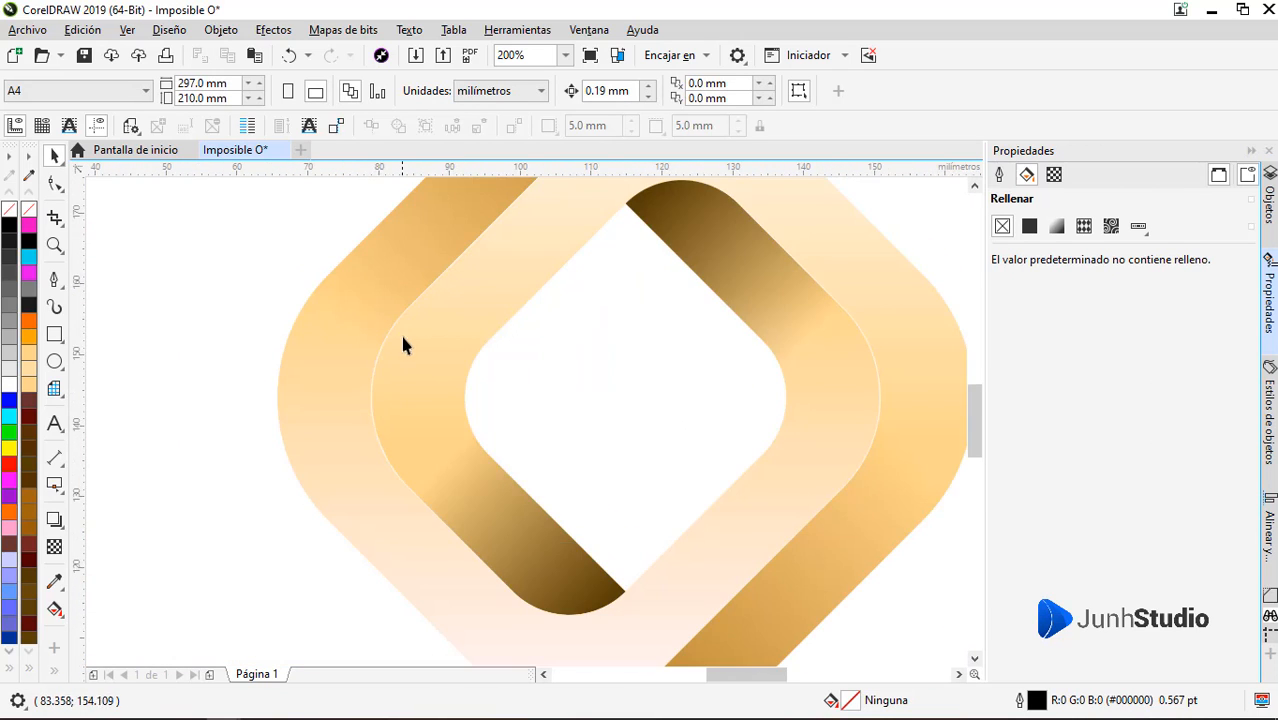
{"action": "scroll", "coordinate": [405, 345], "scroll_direction": "up", "scroll_amount": 1}
{"action": "scroll", "coordinate": [410, 345], "scroll_direction": "down", "scroll_amount": 1}
{"action": "scroll", "coordinate": [454, 371], "scroll_direction": "down", "scroll_amount": 2}
{"action": "scroll", "coordinate": [610, 445], "scroll_direction": "up", "scroll_amount": 1}
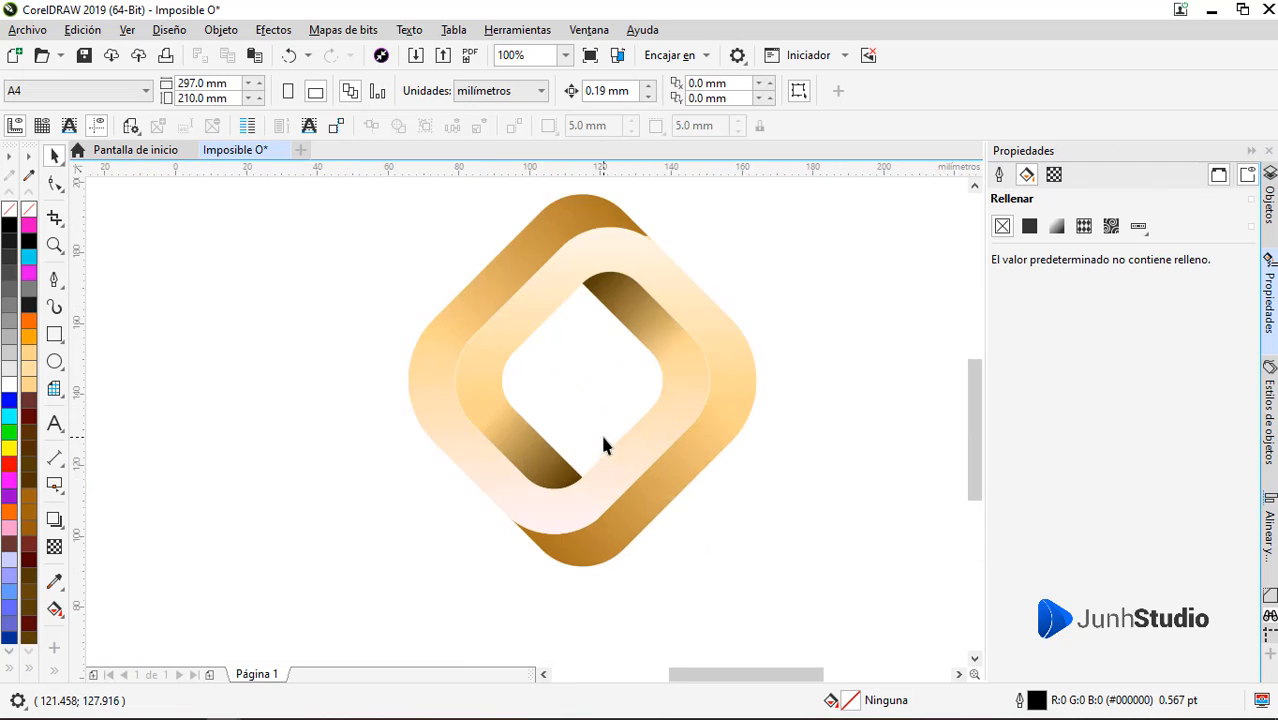
{"action": "scroll", "coordinate": [502, 442], "scroll_direction": "down", "scroll_amount": 1}
{"action": "left_click_drag", "start_coordinate": [428, 297], "coordinate": [640, 512]}
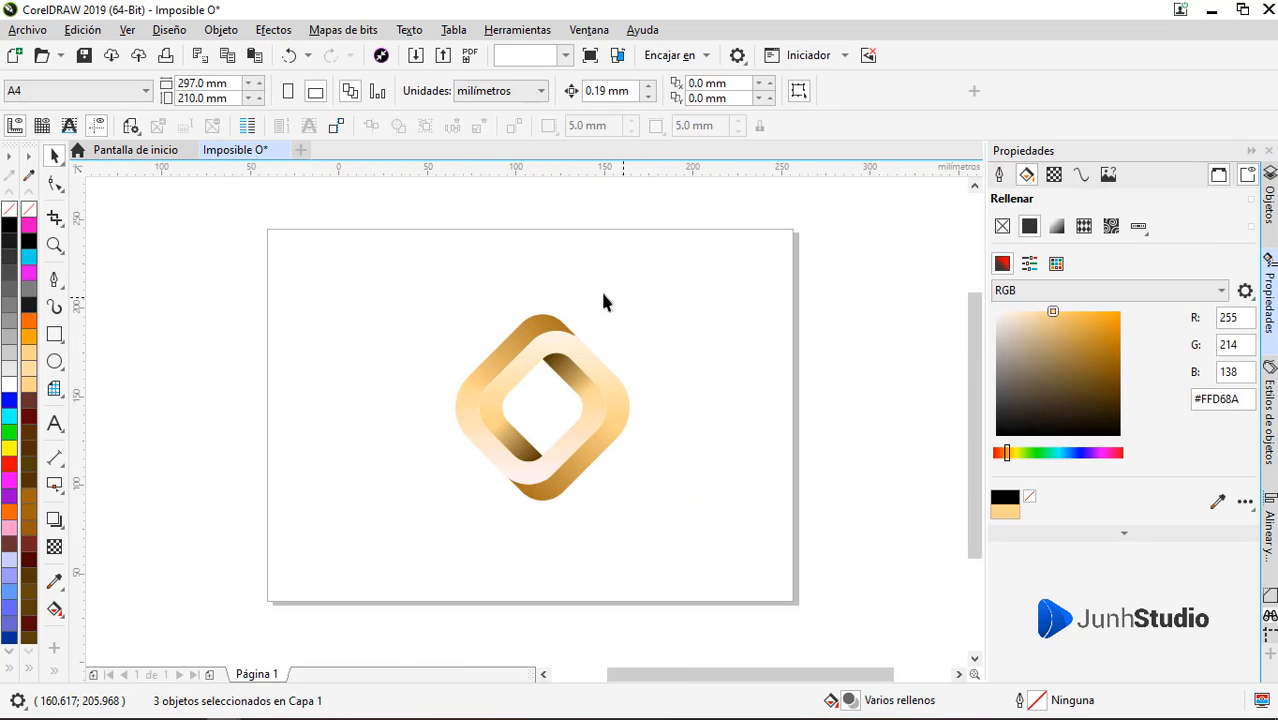
{"action": "left_click", "coordinate": [603, 302]}
Draw a rectangle about 39.4 × 22.2 mm over the logo's upper corner, filled light grey #E6E6E6 with no outline
{"action": "scroll", "coordinate": [513, 342], "scroll_direction": "up", "scroll_amount": 2}
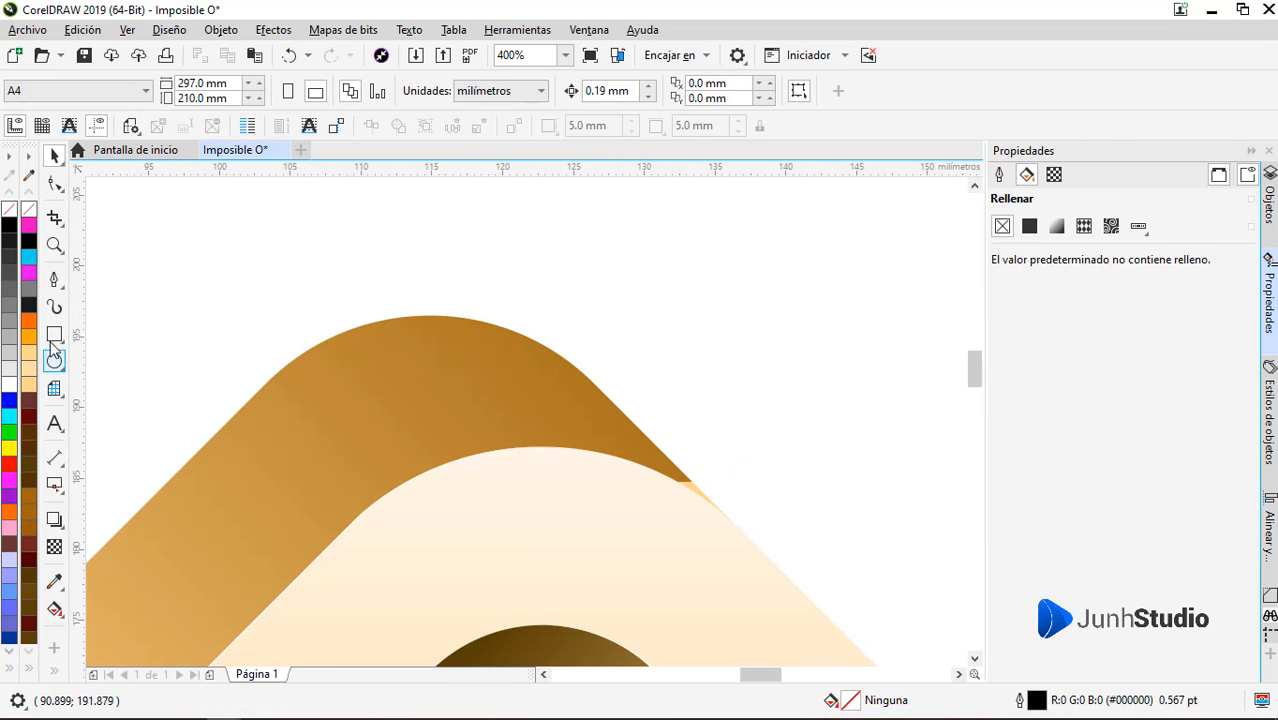
{"action": "left_click", "coordinate": [53, 337]}
{"action": "left_click_drag", "start_coordinate": [219, 260], "coordinate": [777, 574]}
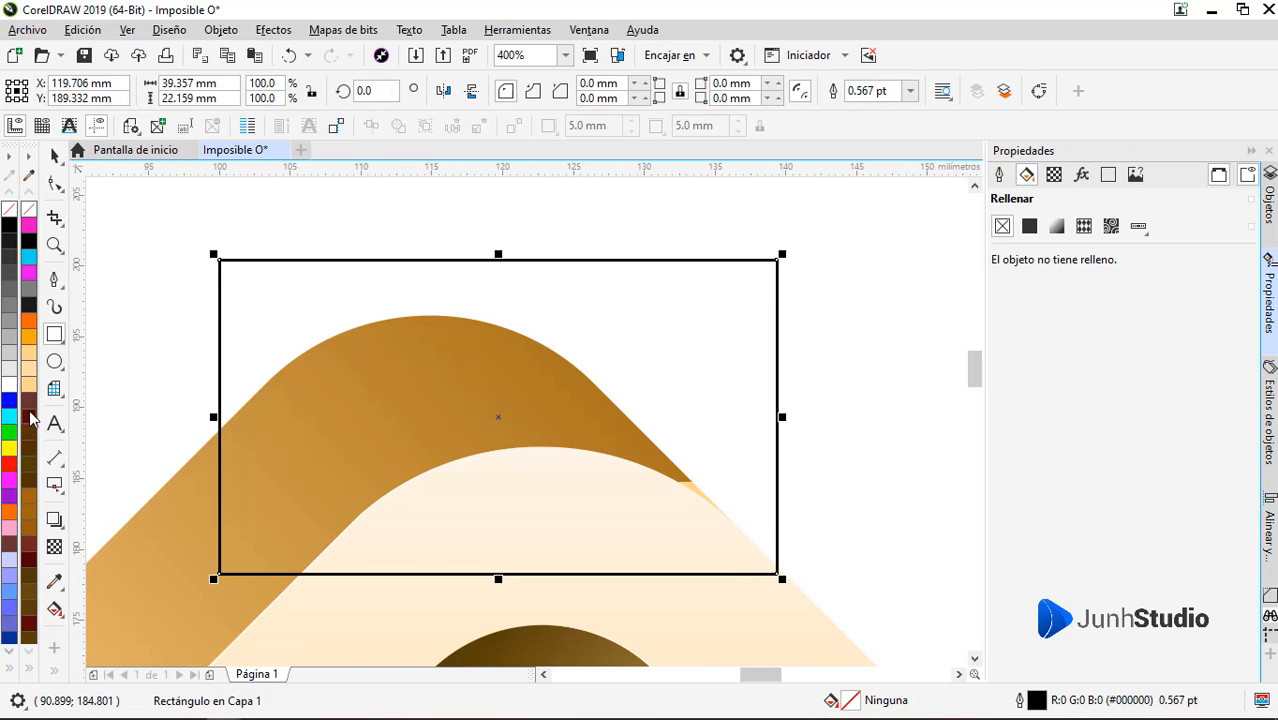
{"action": "left_click", "coordinate": [9, 368]}
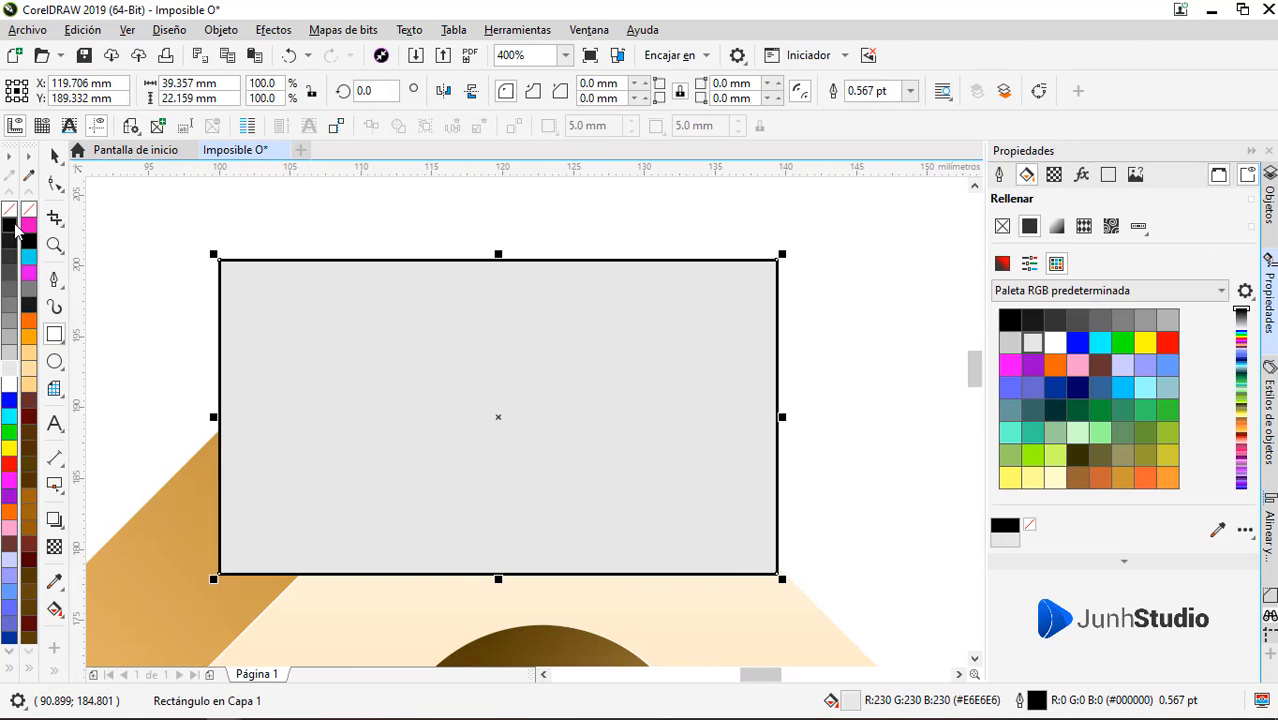
{"action": "right_click", "coordinate": [27, 210]}
Give the grey rectangle a linear gradient transparency with both ends at 100 and a less transparent middle node
{"action": "left_click", "coordinate": [54, 547]}
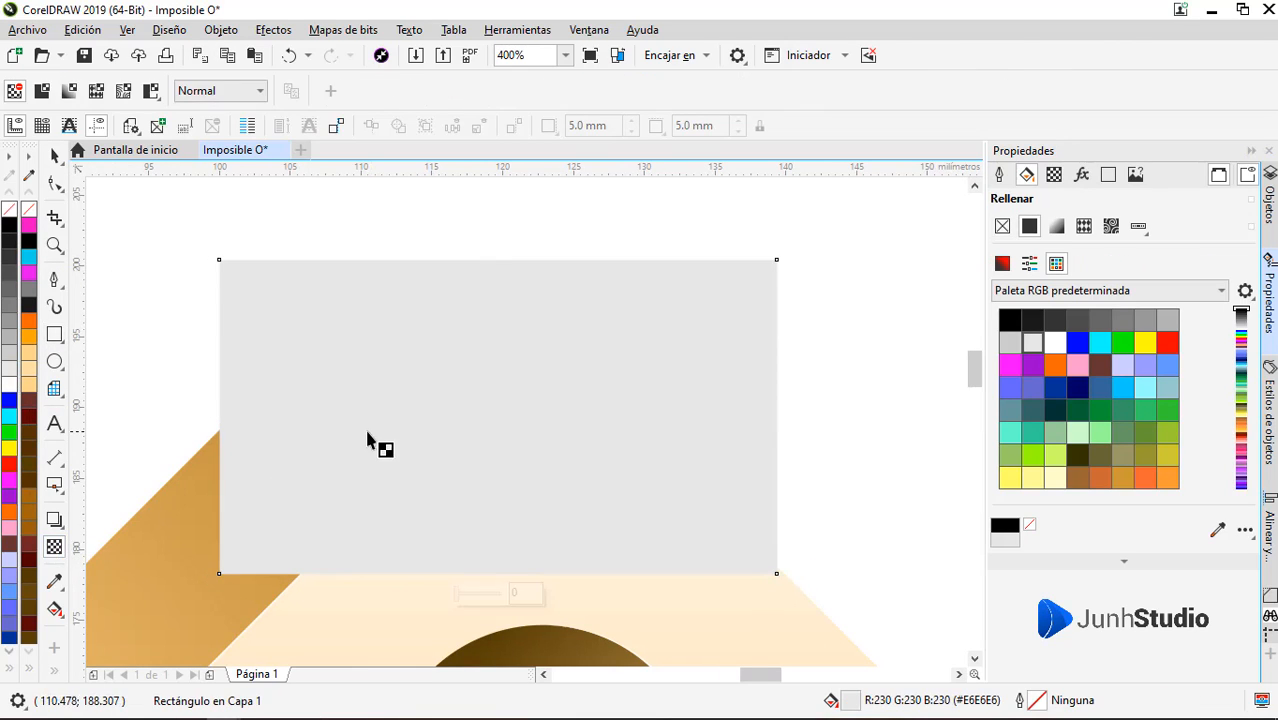
{"action": "left_click_drag", "start_coordinate": [311, 439], "coordinate": [590, 328]}
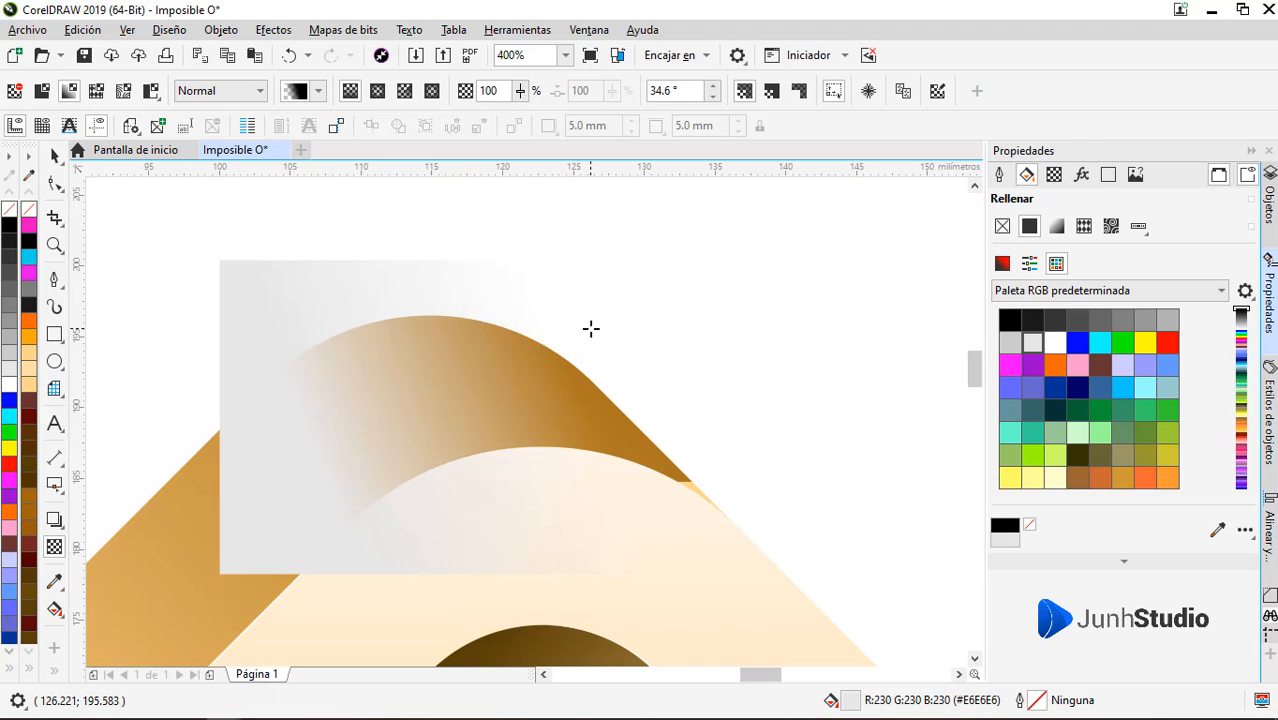
{"action": "double_click", "coordinate": [494, 366]}
{"action": "left_click_drag", "start_coordinate": [494, 366], "coordinate": [453, 406]}
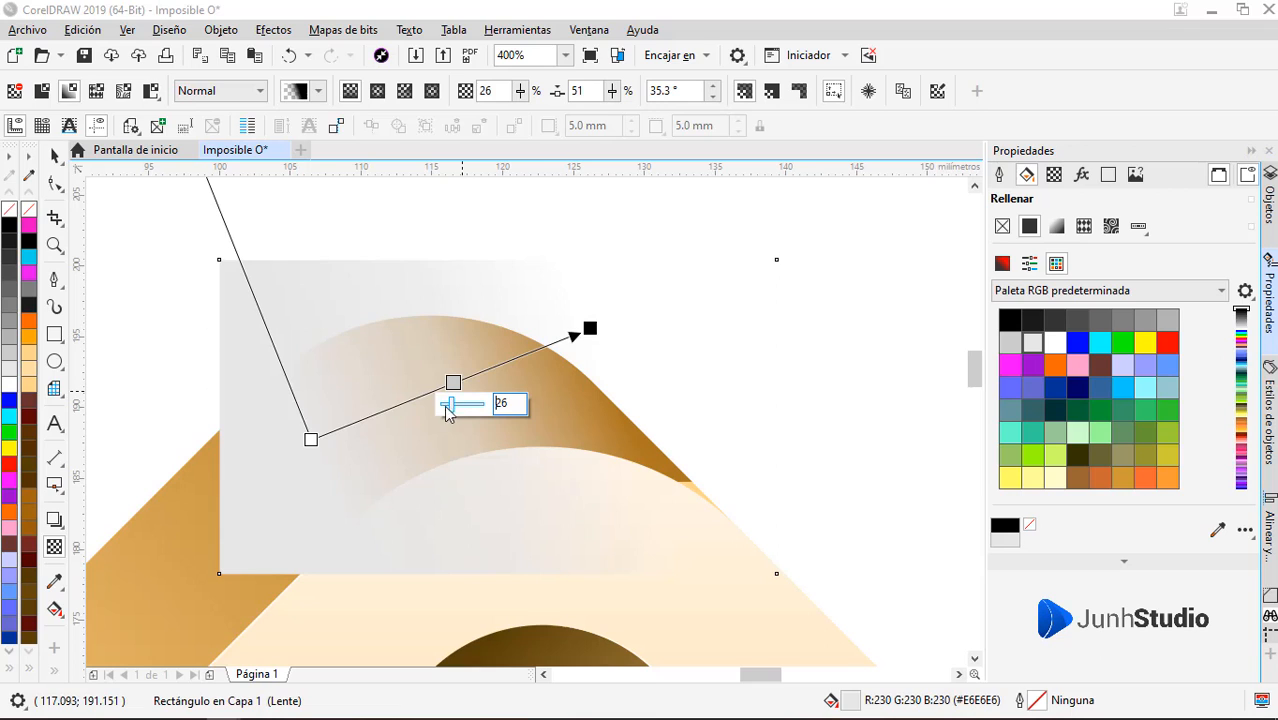
{"action": "left_click", "coordinate": [311, 439]}
{"action": "left_click_drag", "start_coordinate": [337, 460], "coordinate": [340, 466]}
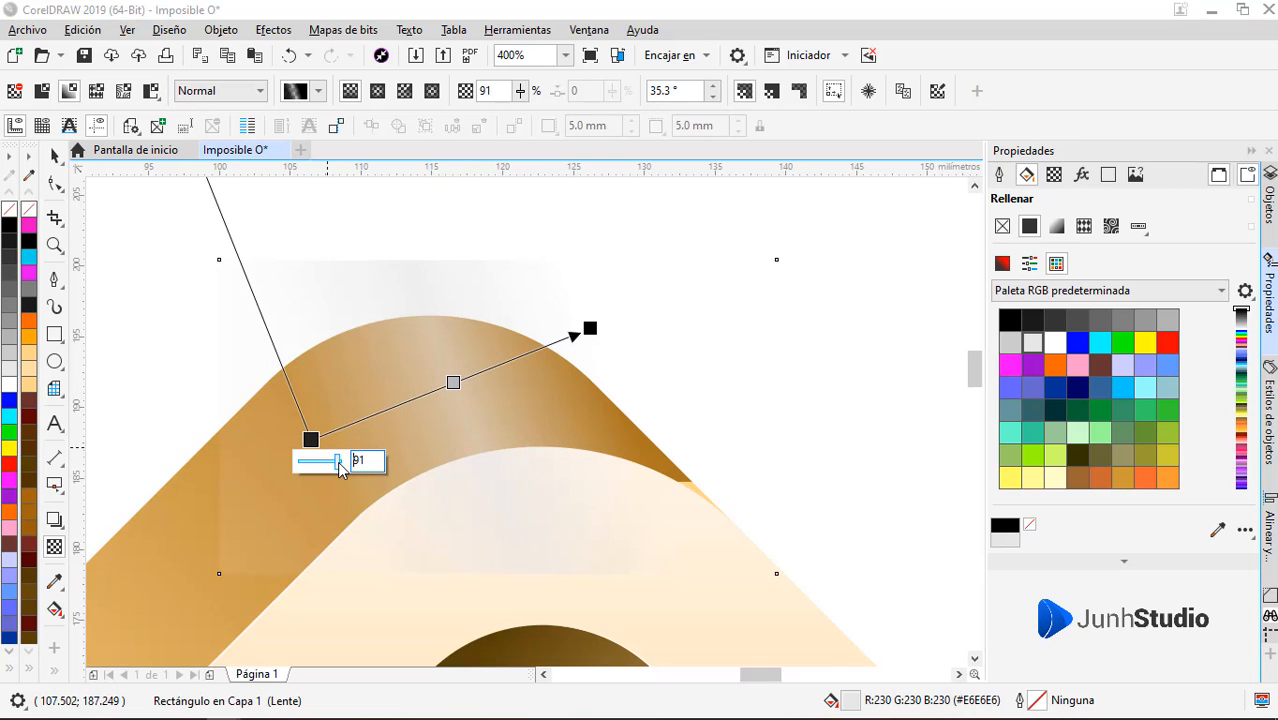
{"action": "left_click", "coordinate": [590, 328]}
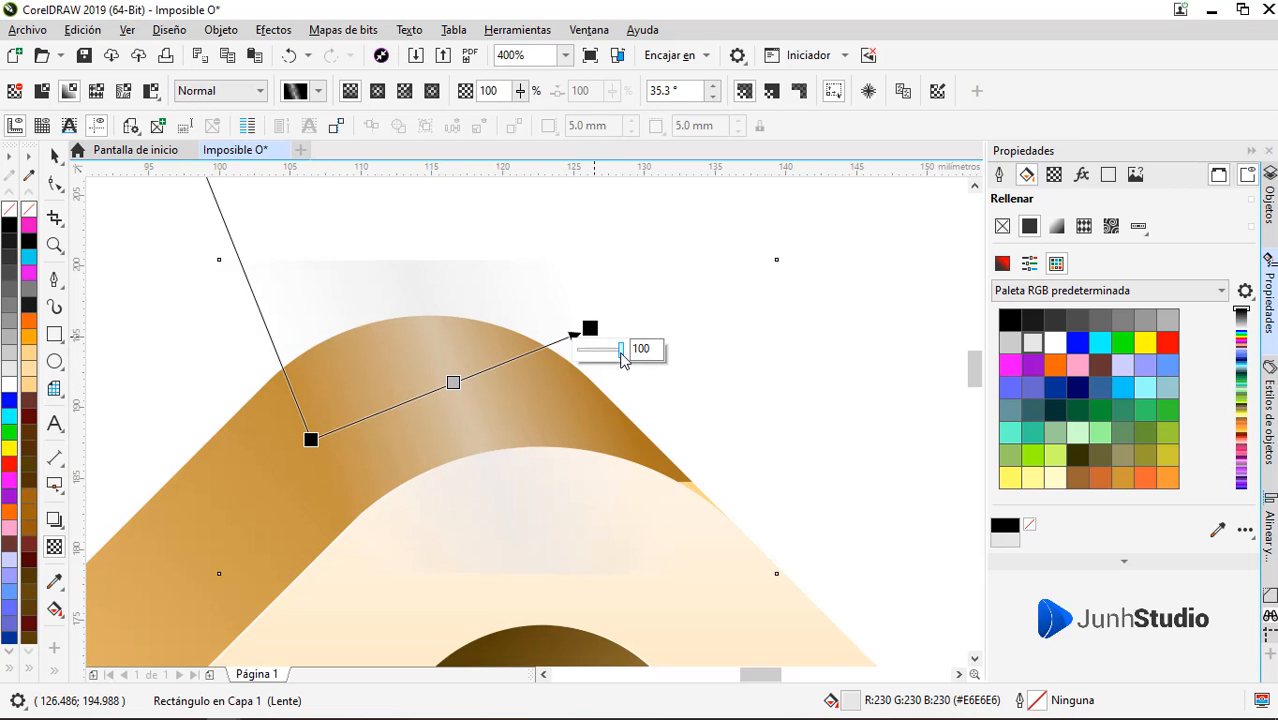
{"action": "left_click_drag", "start_coordinate": [621, 353], "coordinate": [582, 356]}
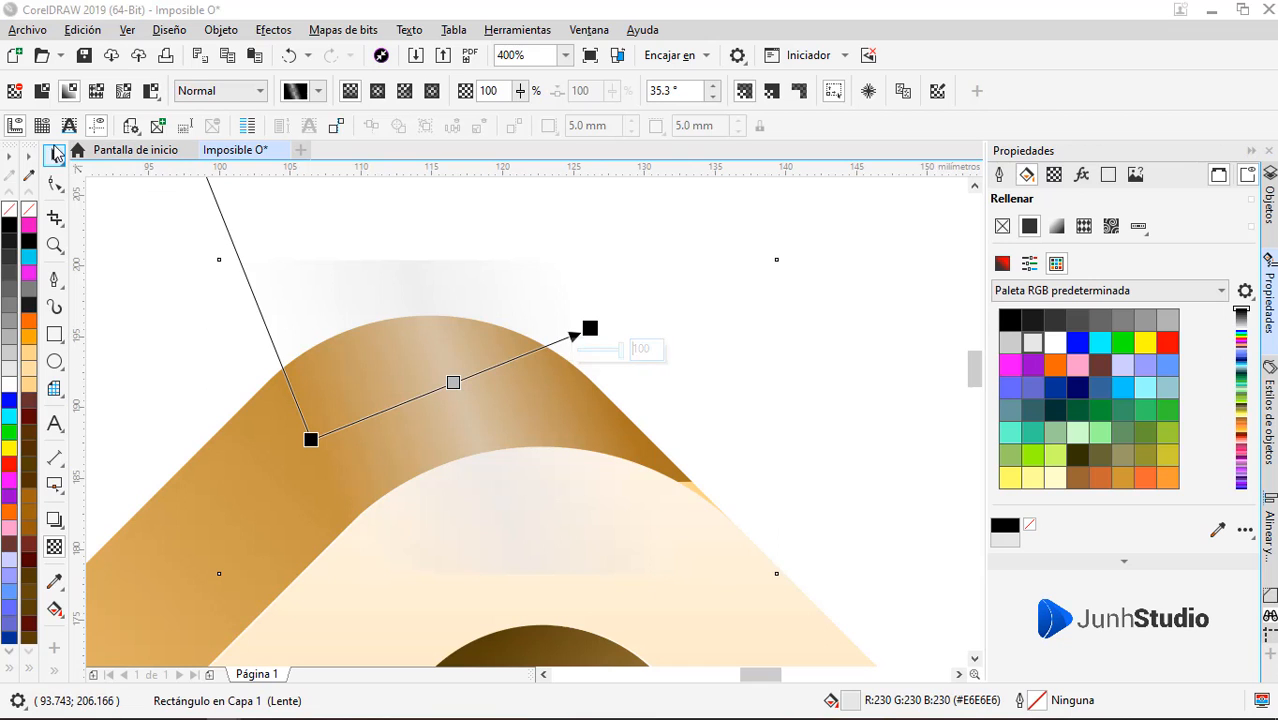
PowerClip the faded grey rectangle inside the darker gold band behind it
{"action": "left_click", "coordinate": [55, 152]}
{"action": "right_click", "coordinate": [437, 359]}
{"action": "left_click", "coordinate": [481, 168]}
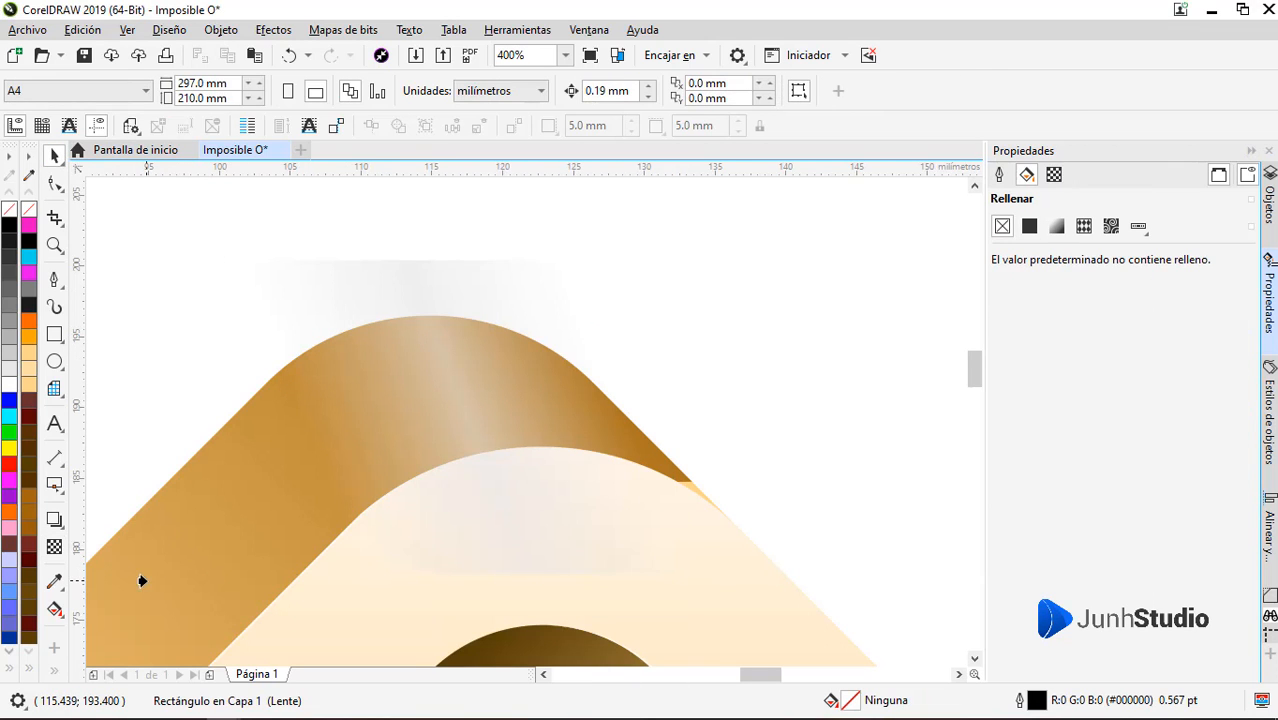
{"action": "left_click", "coordinate": [142, 581]}
Stretch and rotate the clipped highlight's transparency gradient to about 52.1°, with its middle node at position 45
{"action": "scroll", "coordinate": [595, 340], "scroll_direction": "down", "scroll_amount": 3}
{"action": "left_click", "coordinate": [574, 350], "text": "ctrl"}
{"action": "scroll", "coordinate": [595, 341], "scroll_direction": "up", "scroll_amount": 1}
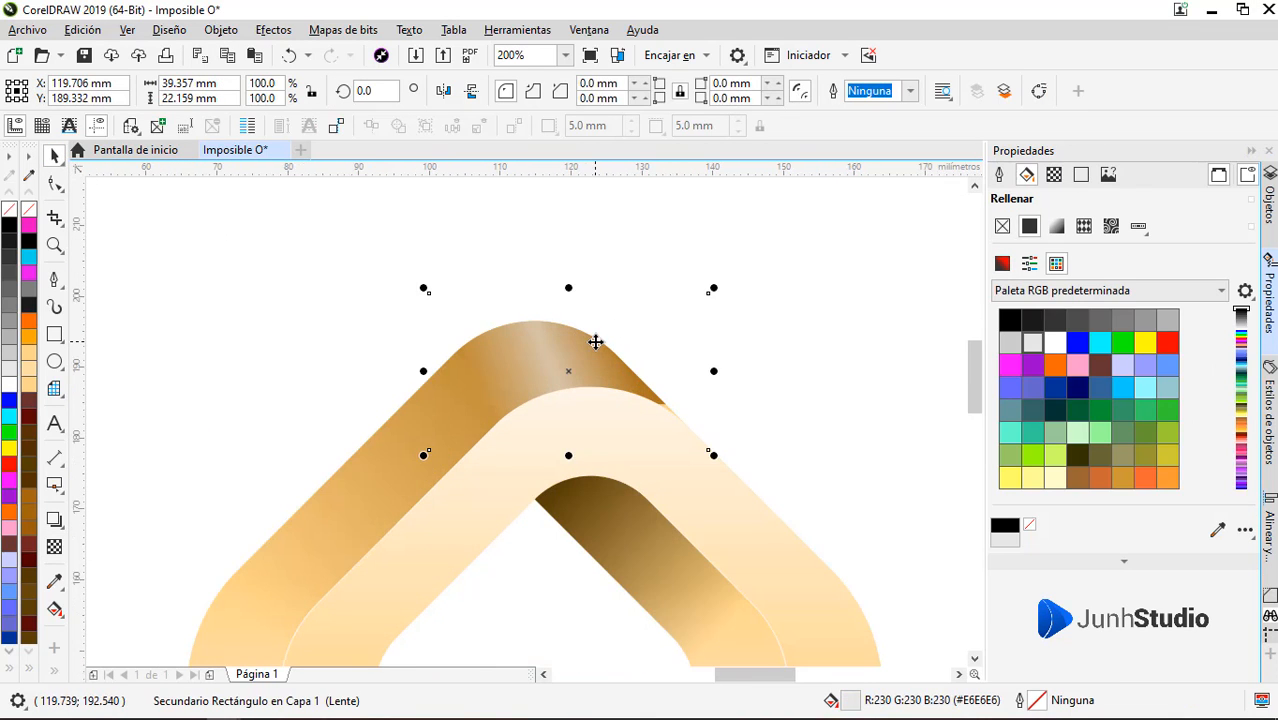
{"action": "key", "text": "F10"}
{"action": "scroll", "coordinate": [581, 342], "scroll_direction": "up", "scroll_amount": 1}
{"action": "key", "text": "space"}
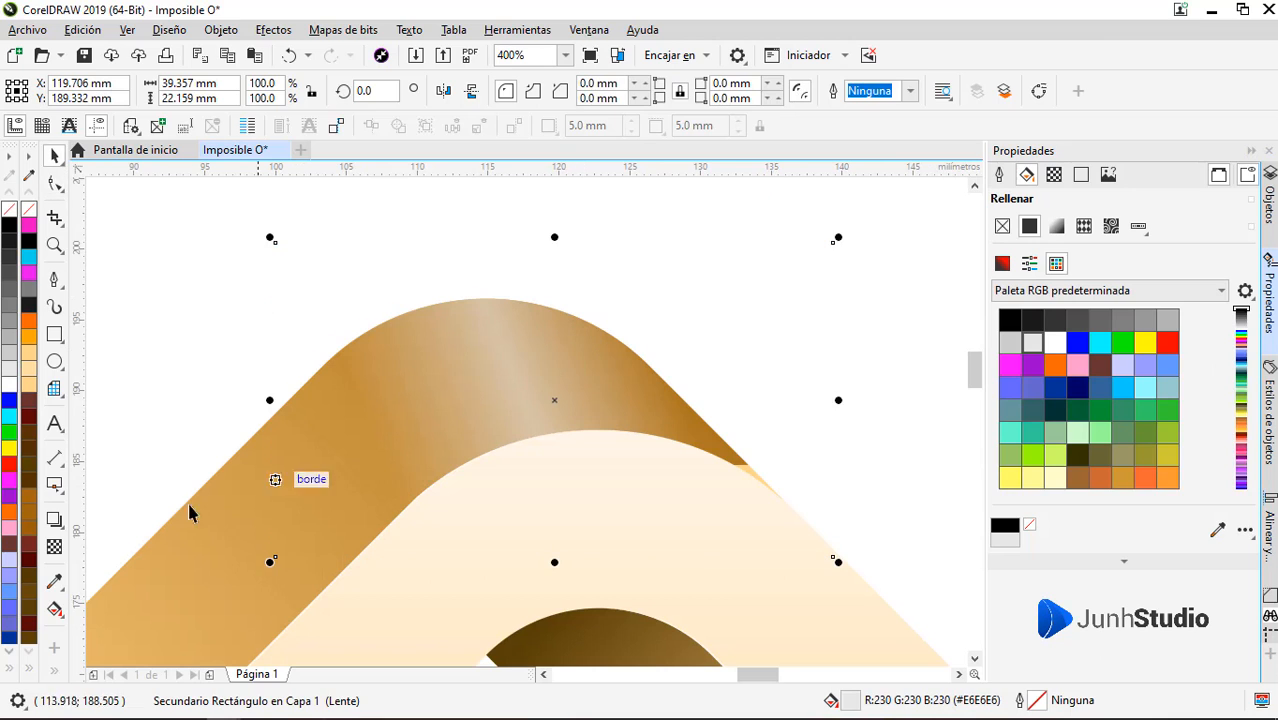
{"action": "left_click", "coordinate": [54, 548]}
{"action": "left_click_drag", "start_coordinate": [650, 310], "coordinate": [588, 256]}
{"action": "left_click_drag", "start_coordinate": [599, 251], "coordinate": [670, 210]}
{"action": "key", "text": "ctrl+z"}
{"action": "left_click_drag", "start_coordinate": [540, 312], "coordinate": [477, 344]}
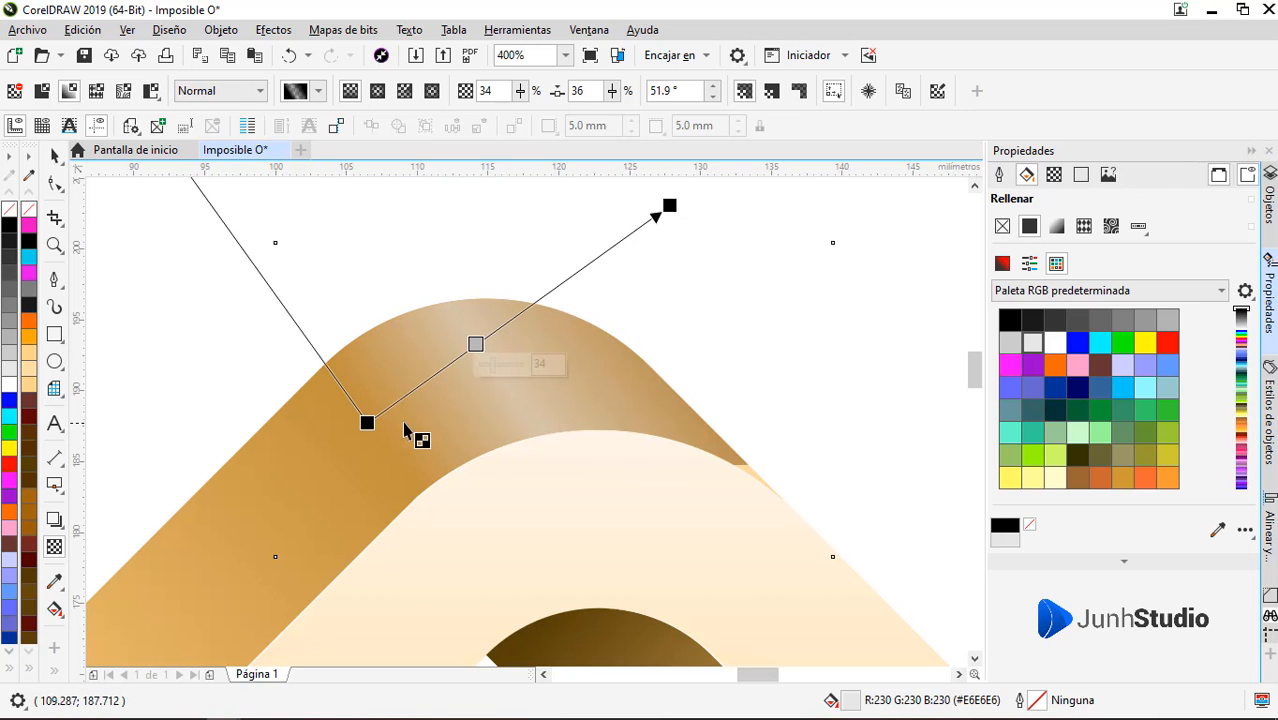
{"action": "left_click_drag", "start_coordinate": [367, 422], "coordinate": [337, 446]}
{"action": "left_click_drag", "start_coordinate": [456, 357], "coordinate": [487, 337]}
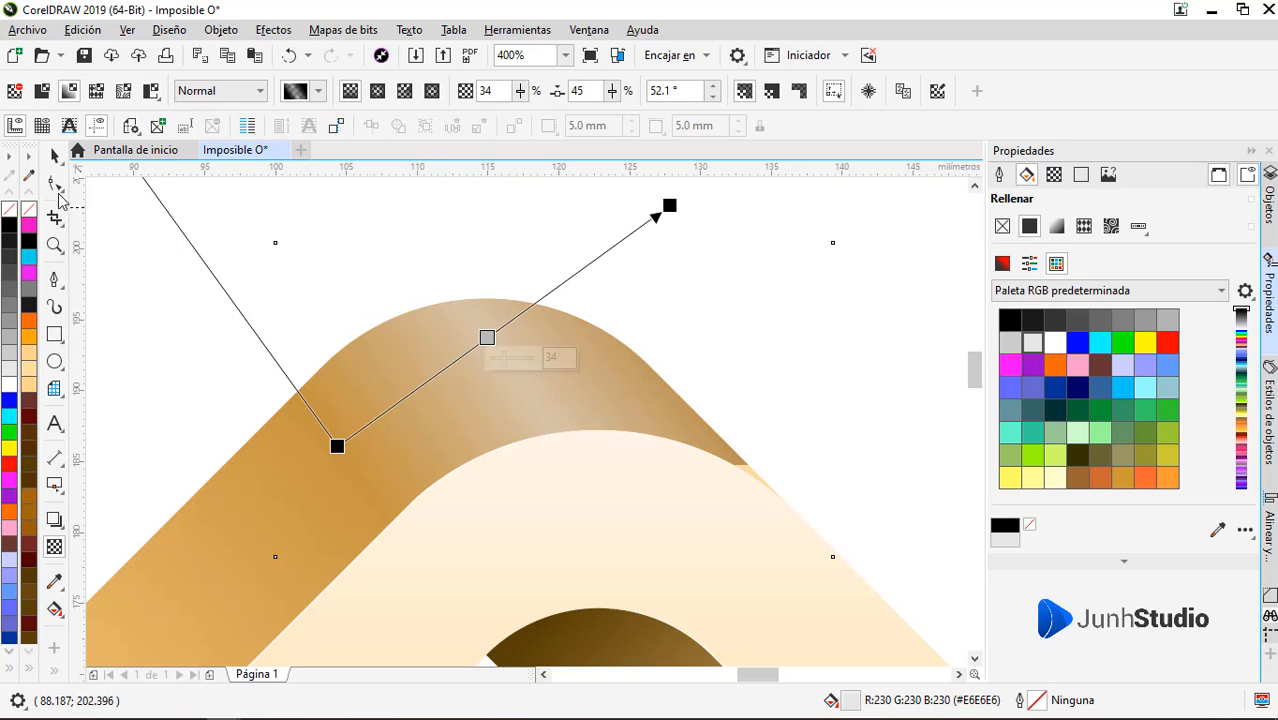
Recolour the clipped highlight to pale pink #FFE0E0
{"action": "left_click", "coordinate": [55, 155]}
{"action": "left_click", "coordinate": [1002, 263]}
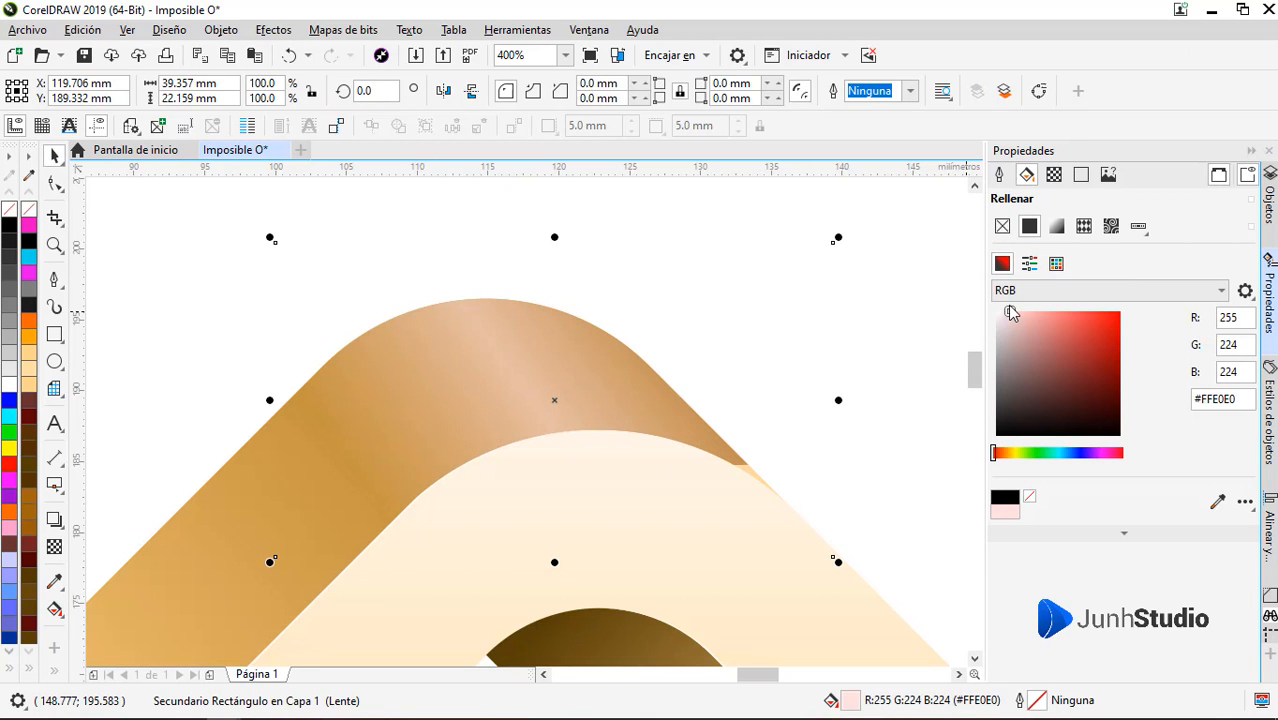
{"action": "left_click", "coordinate": [171, 194]}
Add a page-sized background rectangle behind the logo, filled near-black #1A1A1A with no outline
{"action": "scroll", "coordinate": [776, 320], "scroll_direction": "down", "scroll_amount": 3}
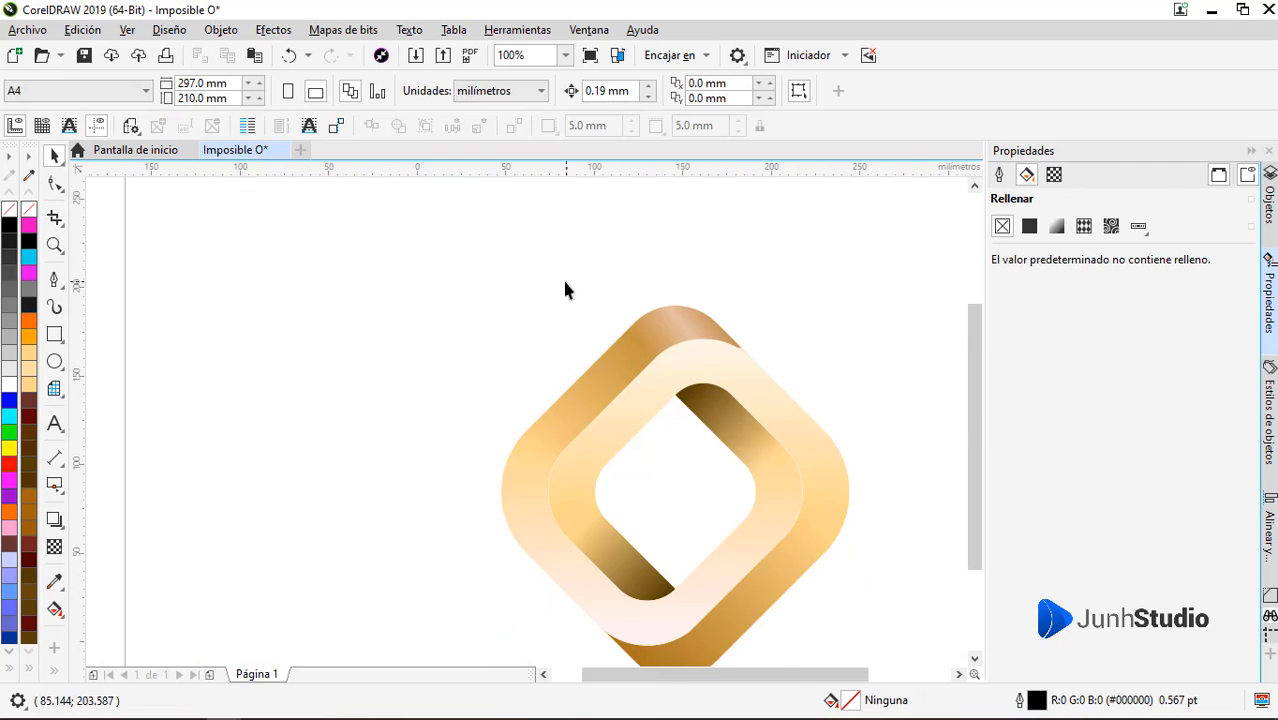
{"action": "scroll", "coordinate": [677, 380], "scroll_direction": "up", "scroll_amount": 1}
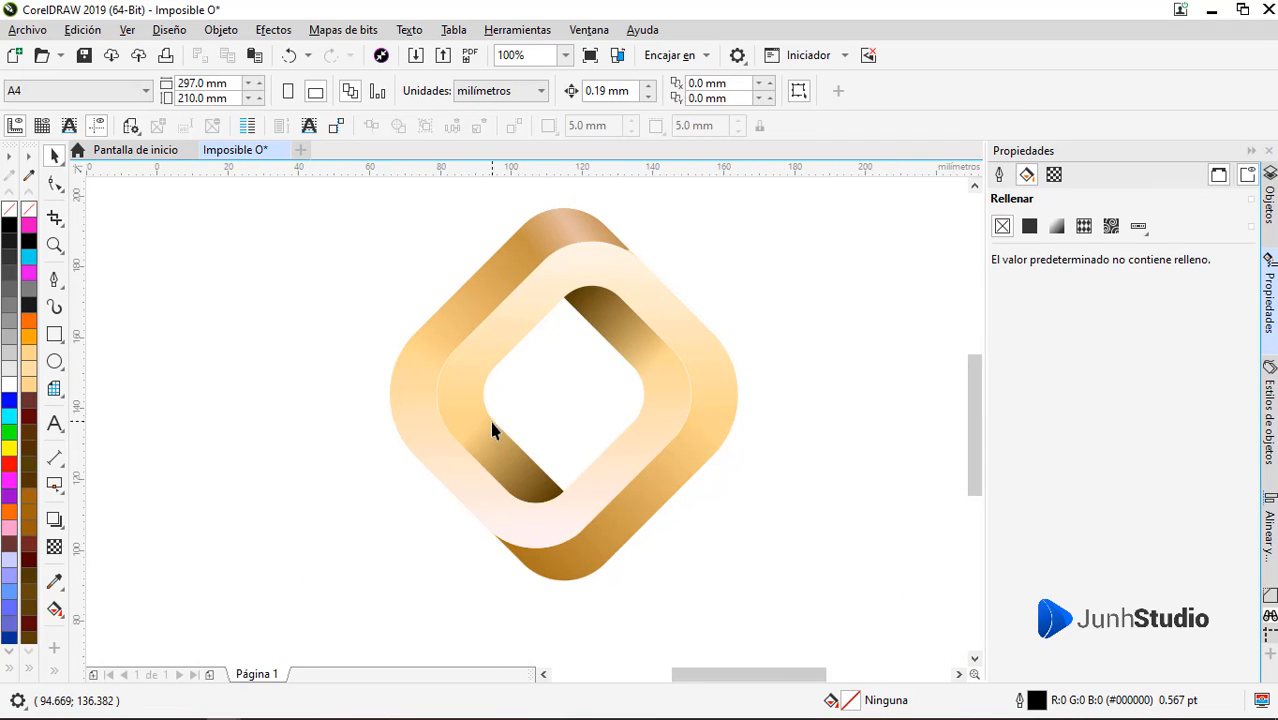
{"action": "scroll", "coordinate": [492, 428], "scroll_direction": "down", "scroll_amount": 1}
{"action": "scroll", "coordinate": [594, 415], "scroll_direction": "up", "scroll_amount": 1}
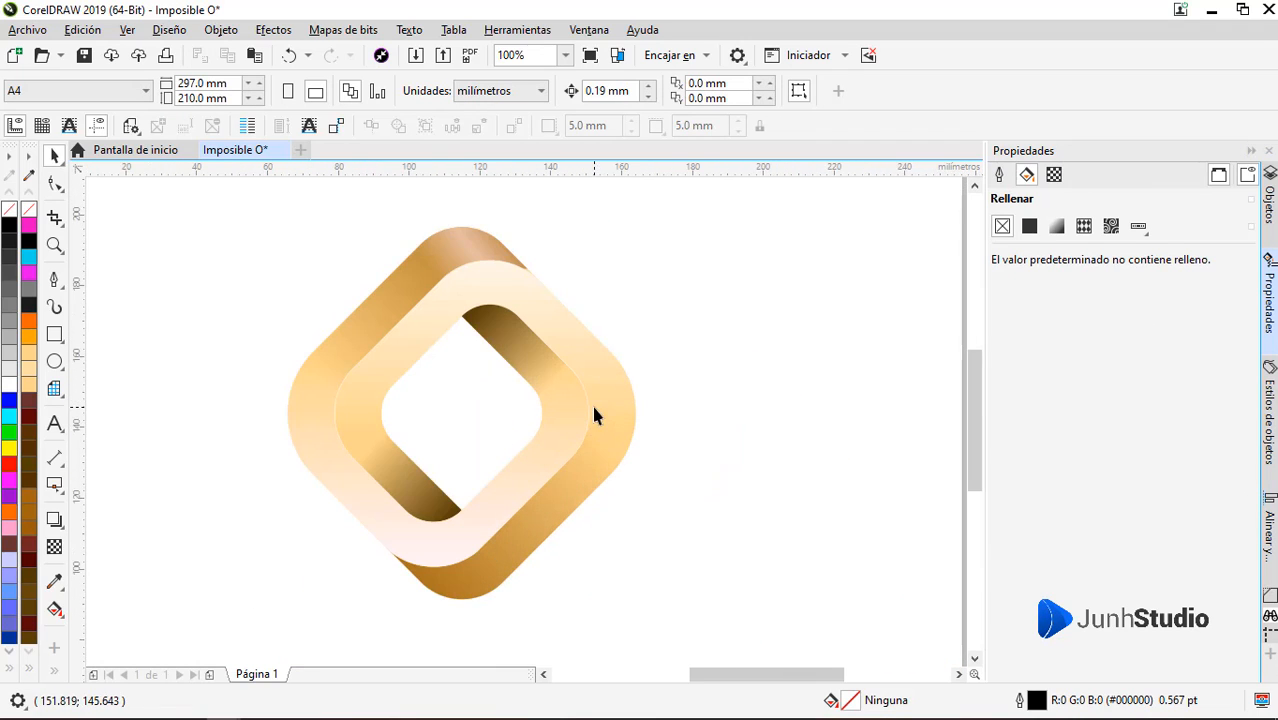
{"action": "double_click", "coordinate": [55, 334]}
{"action": "right_click", "coordinate": [9, 213]}
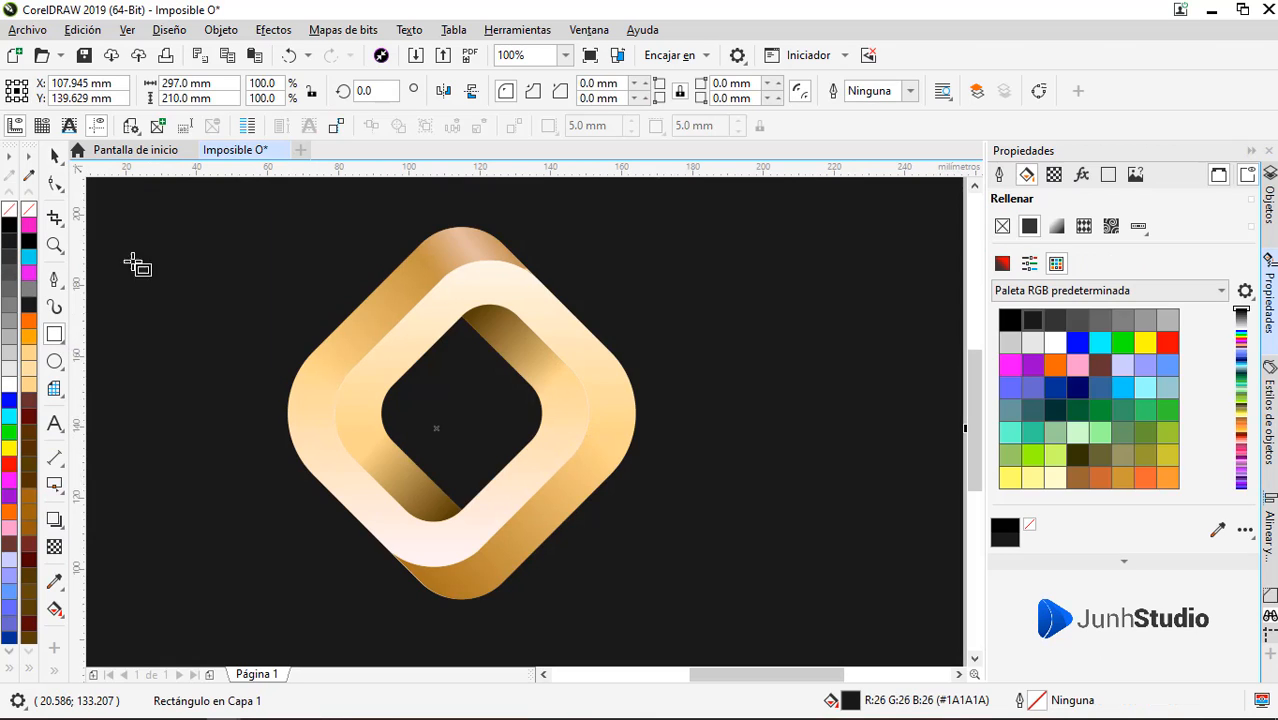
Draw a four-sided Pen shape about 89.3 × 85.5 mm over the front band's lower-right arm, filled brown #543200 with no outline
{"action": "key", "text": "z"}
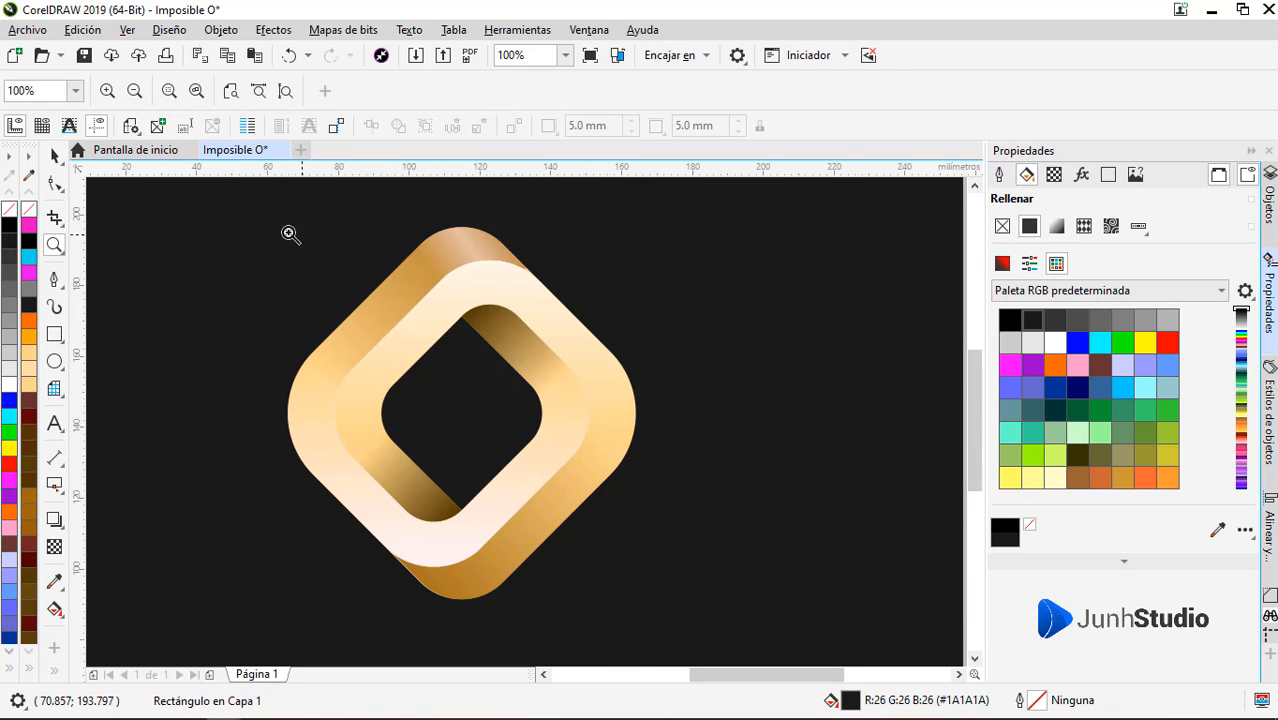
{"action": "left_click_drag", "start_coordinate": [245, 215], "coordinate": [692, 616]}
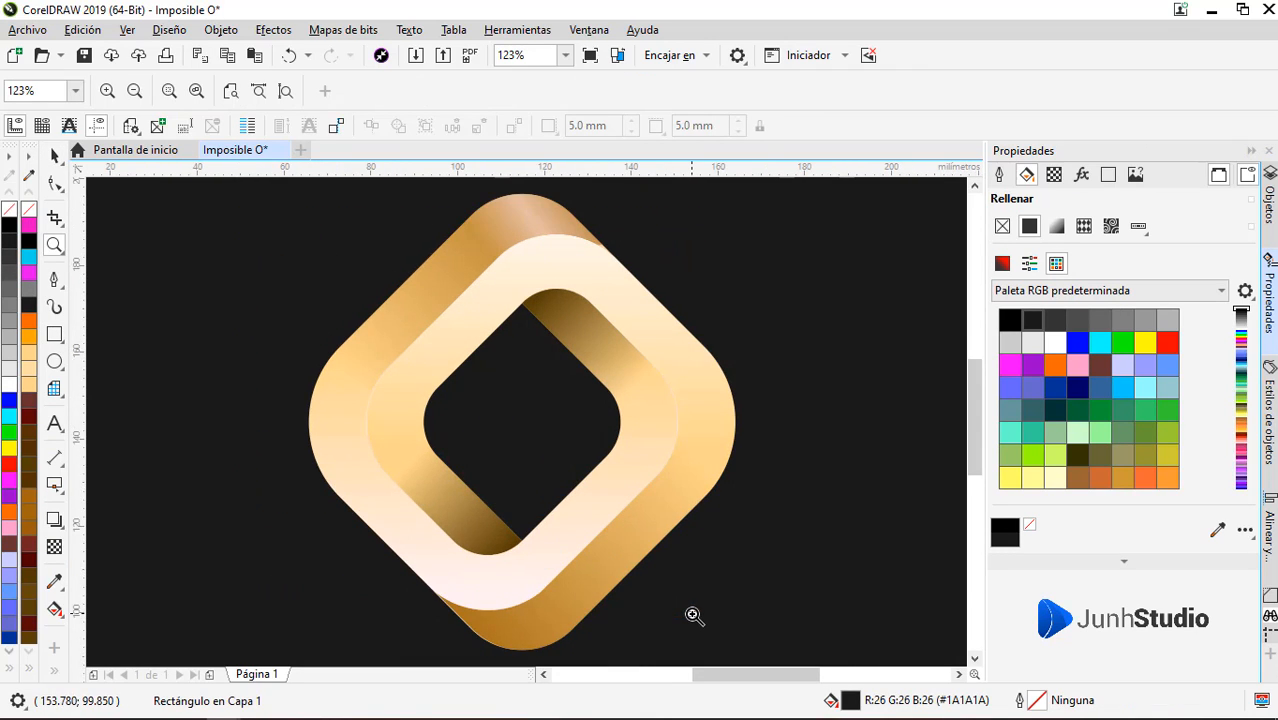
{"action": "key", "text": "space"}
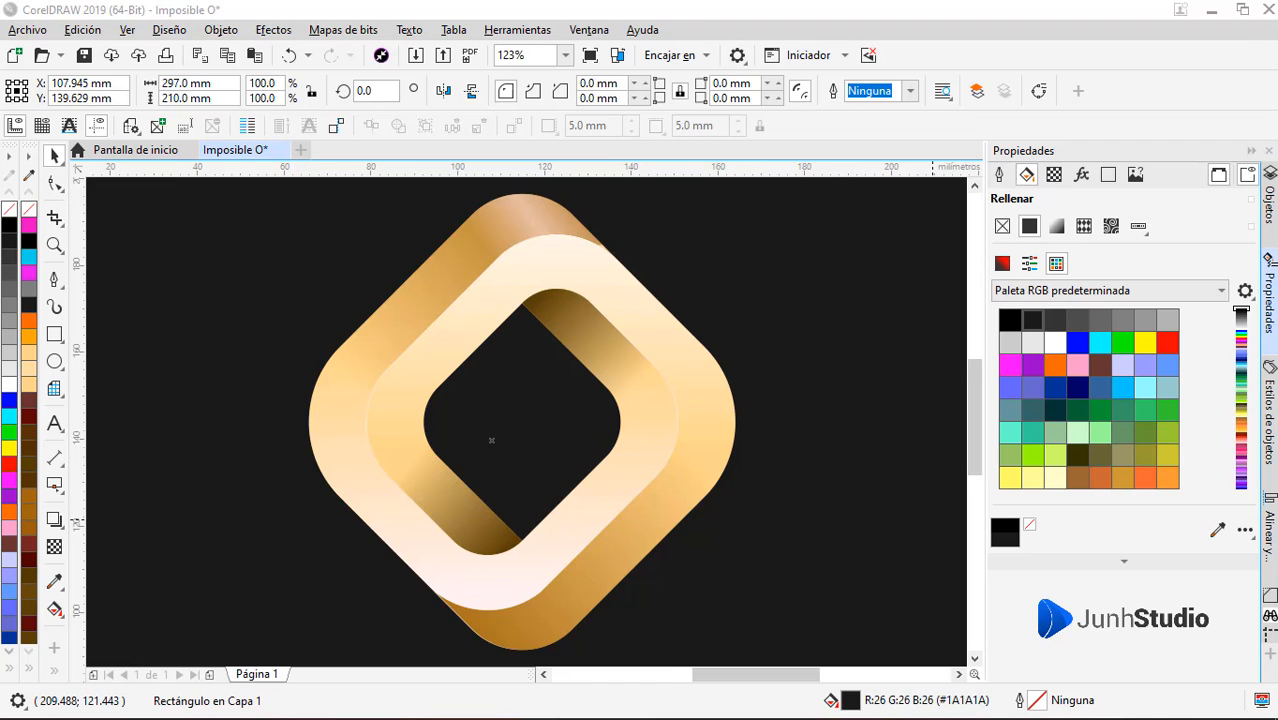
{"action": "left_click", "coordinate": [571, 477]}
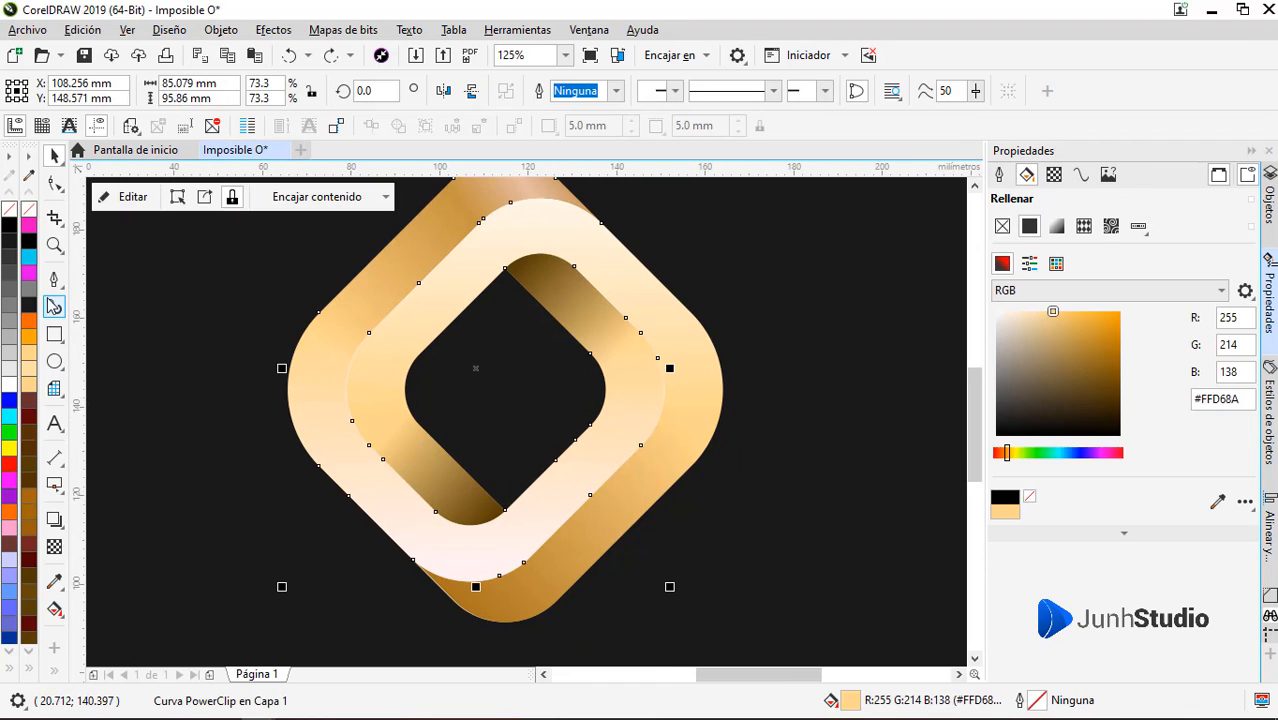
{"action": "left_click", "coordinate": [54, 280]}
{"action": "left_click", "coordinate": [336, 538]}
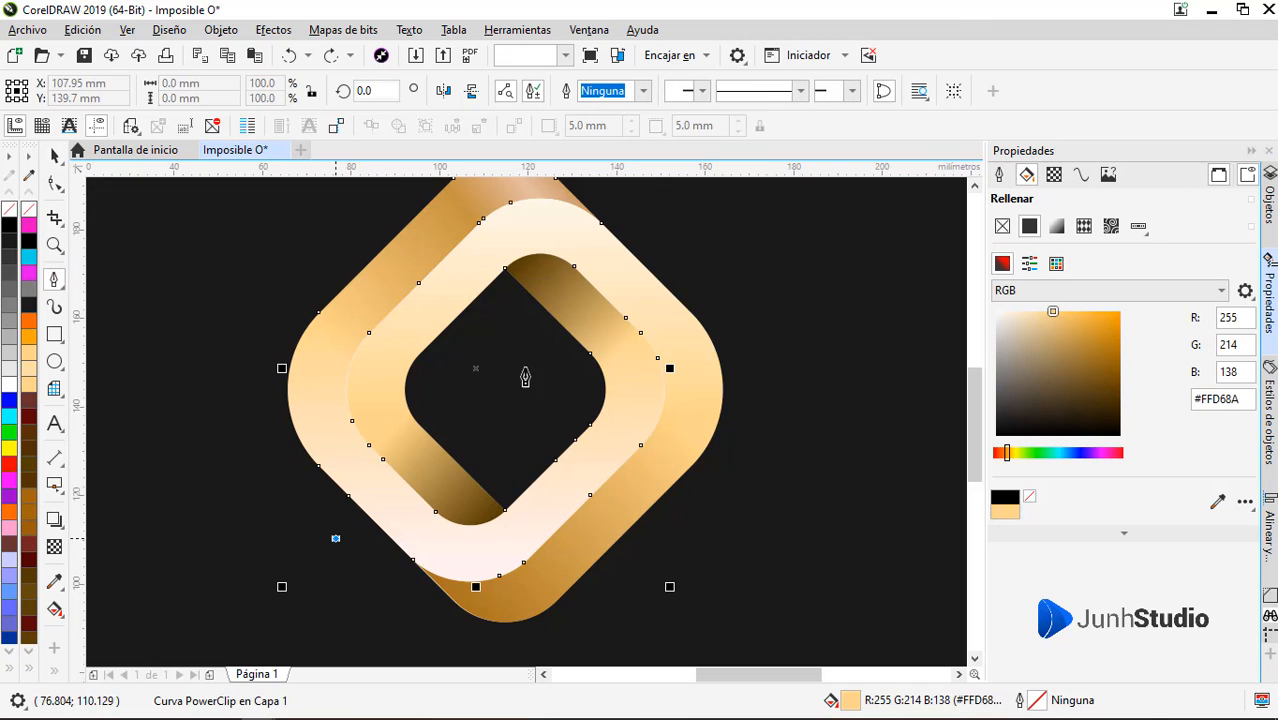
{"action": "left_click", "coordinate": [628, 270]}
{"action": "left_click", "coordinate": [730, 380]}
{"action": "left_click", "coordinate": [430, 648]}
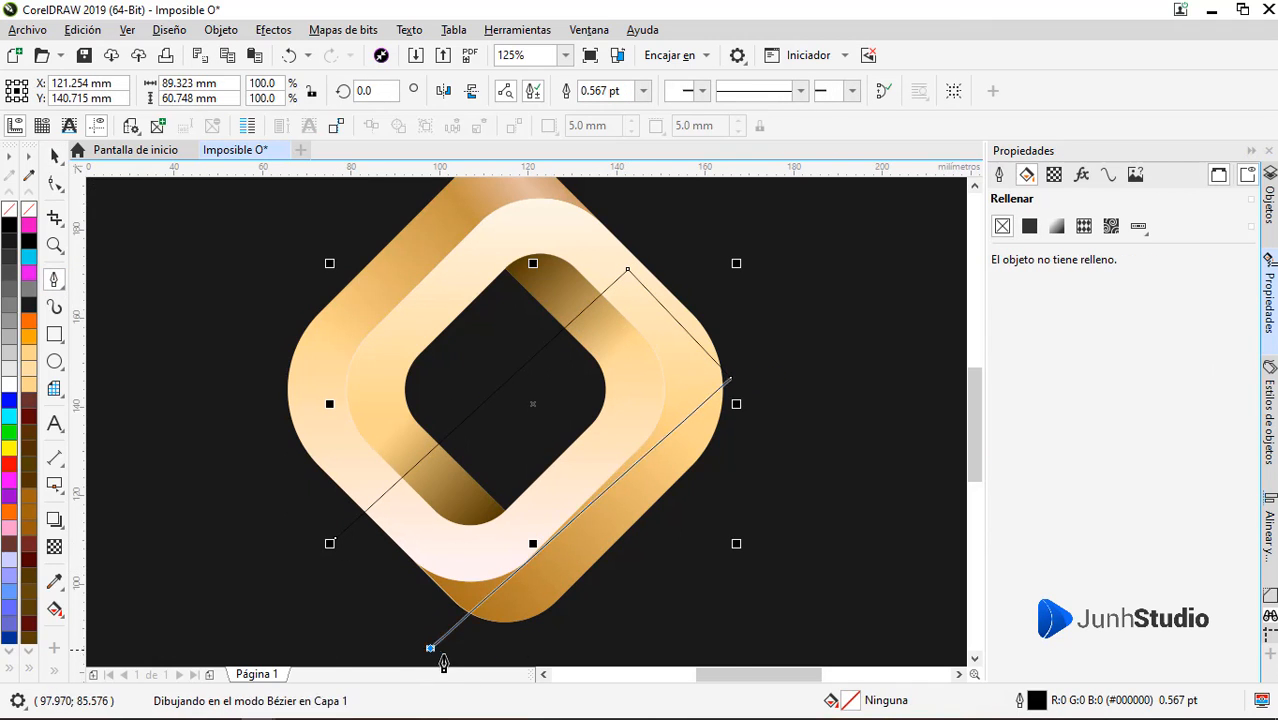
{"action": "left_click", "coordinate": [336, 538]}
{"action": "left_click", "coordinate": [27, 492]}
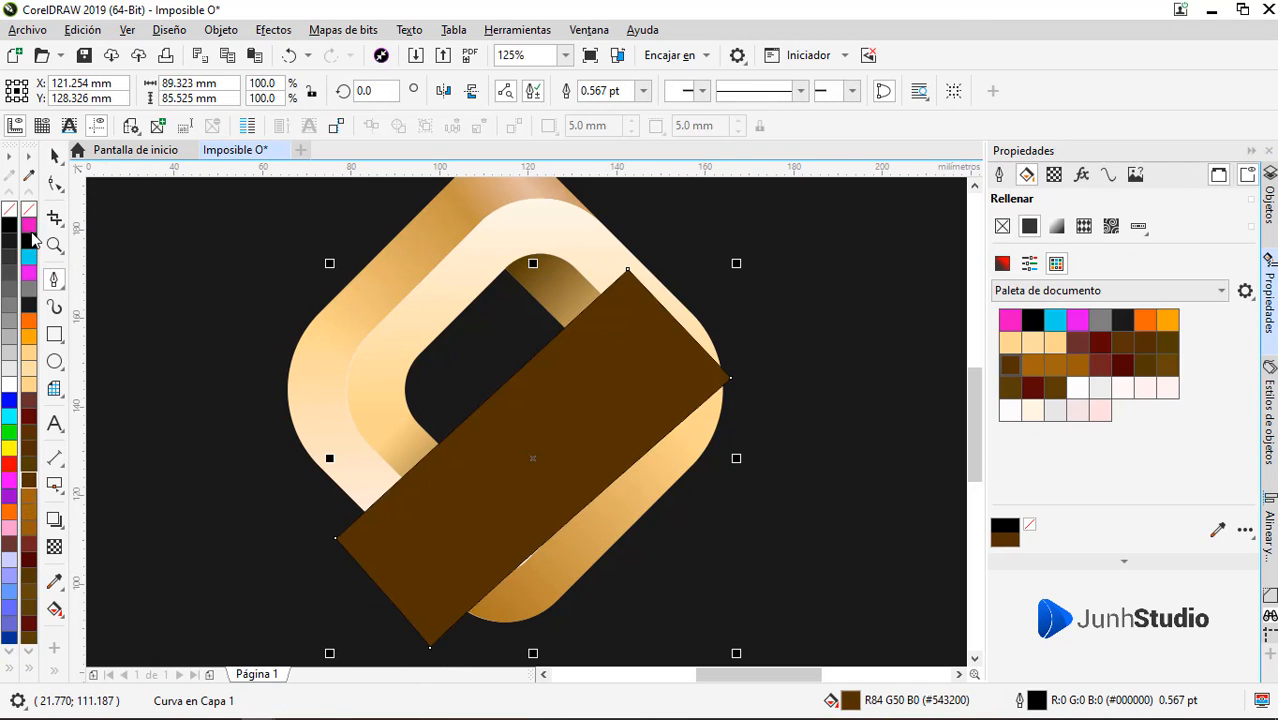
{"action": "right_click", "coordinate": [28, 210]}
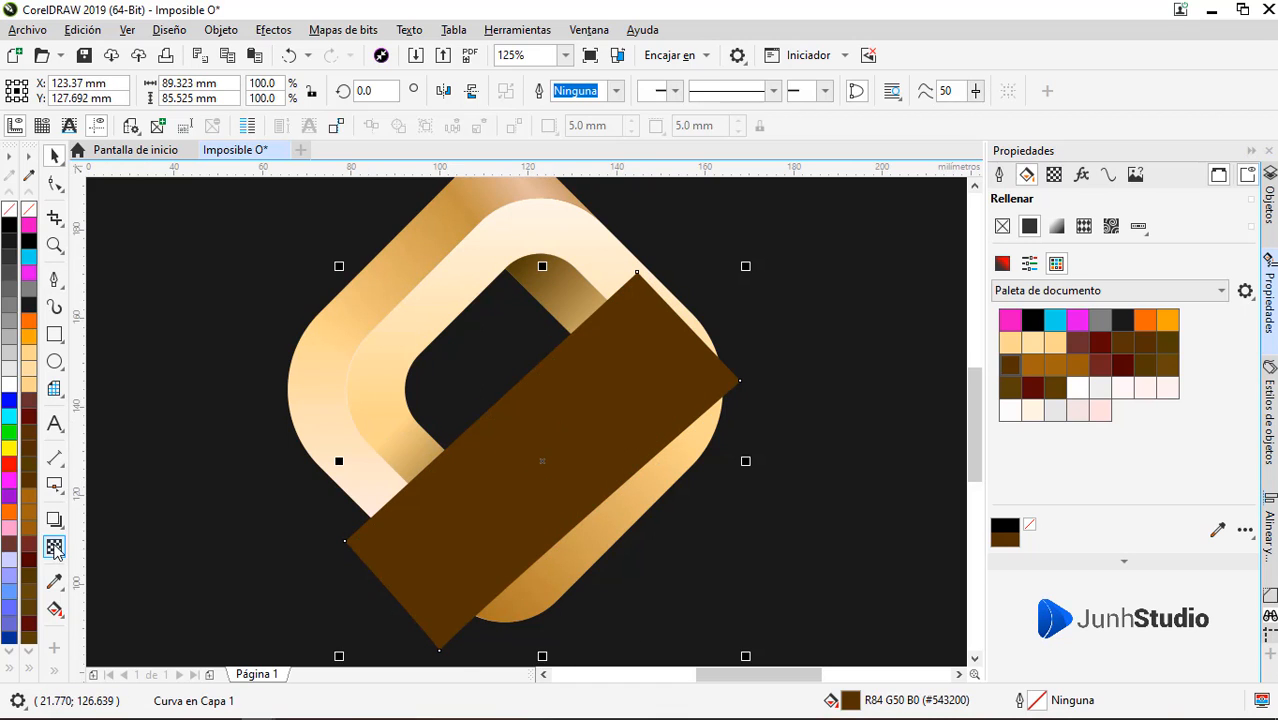
Fade the brown shape with a linear transparency running from outside its lower-right edge towards the logo's centre
{"action": "left_click", "coordinate": [54, 547]}
{"action": "left_click_drag", "start_coordinate": [596, 488], "coordinate": [507, 410]}
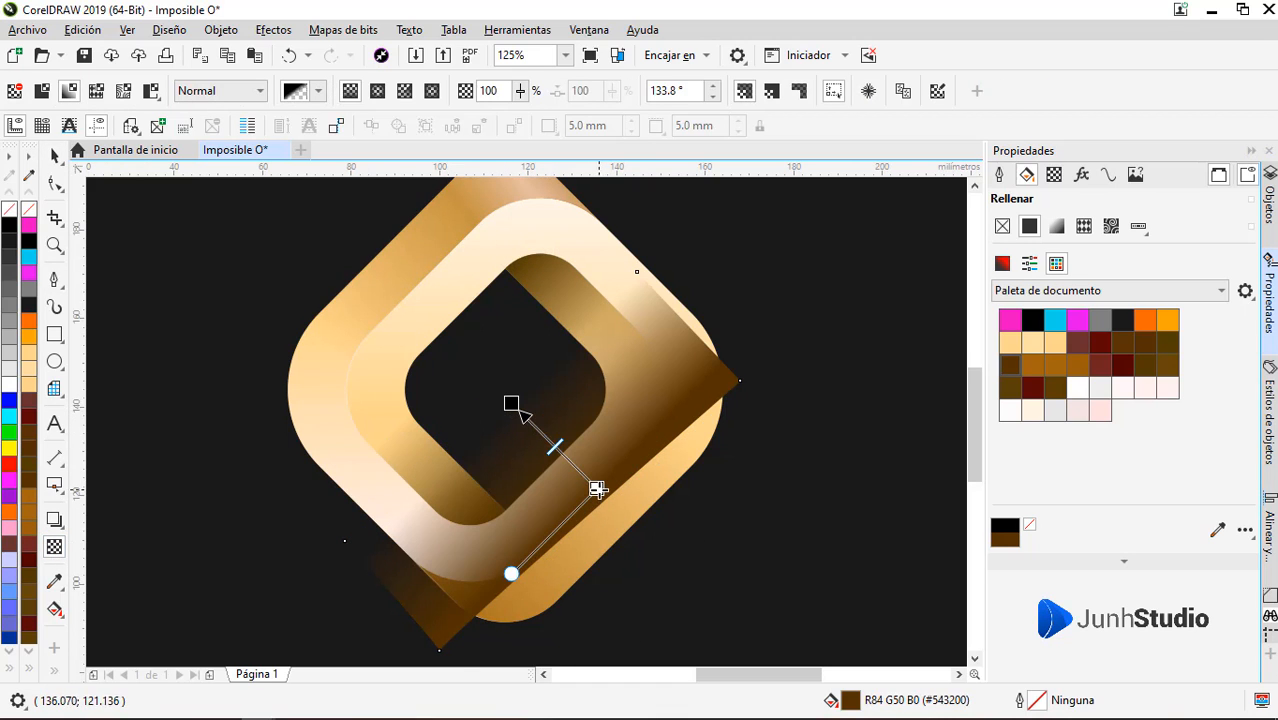
{"action": "left_click_drag", "start_coordinate": [597, 489], "coordinate": [633, 522]}
PowerClip the faded brown shape inside the light front band and recolour it to #995F09
{"action": "right_click", "coordinate": [633, 522]}
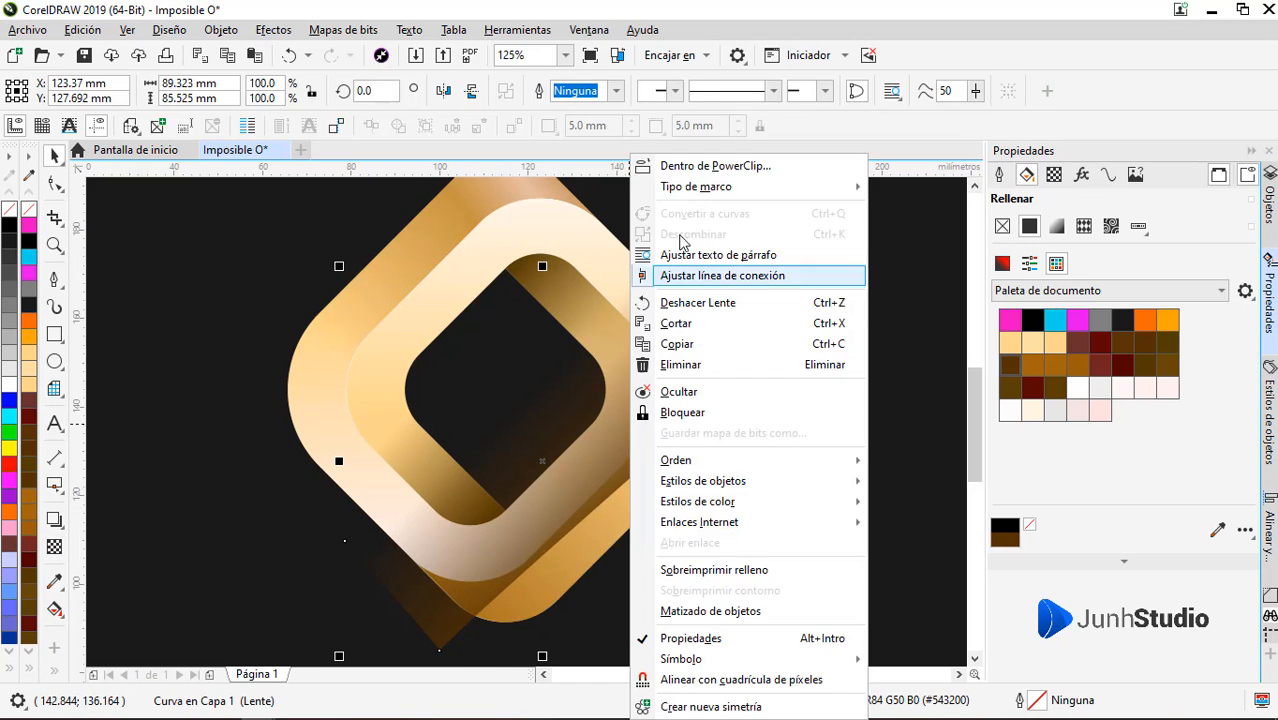
{"action": "left_click", "coordinate": [715, 165]}
{"action": "left_click", "coordinate": [579, 217]}
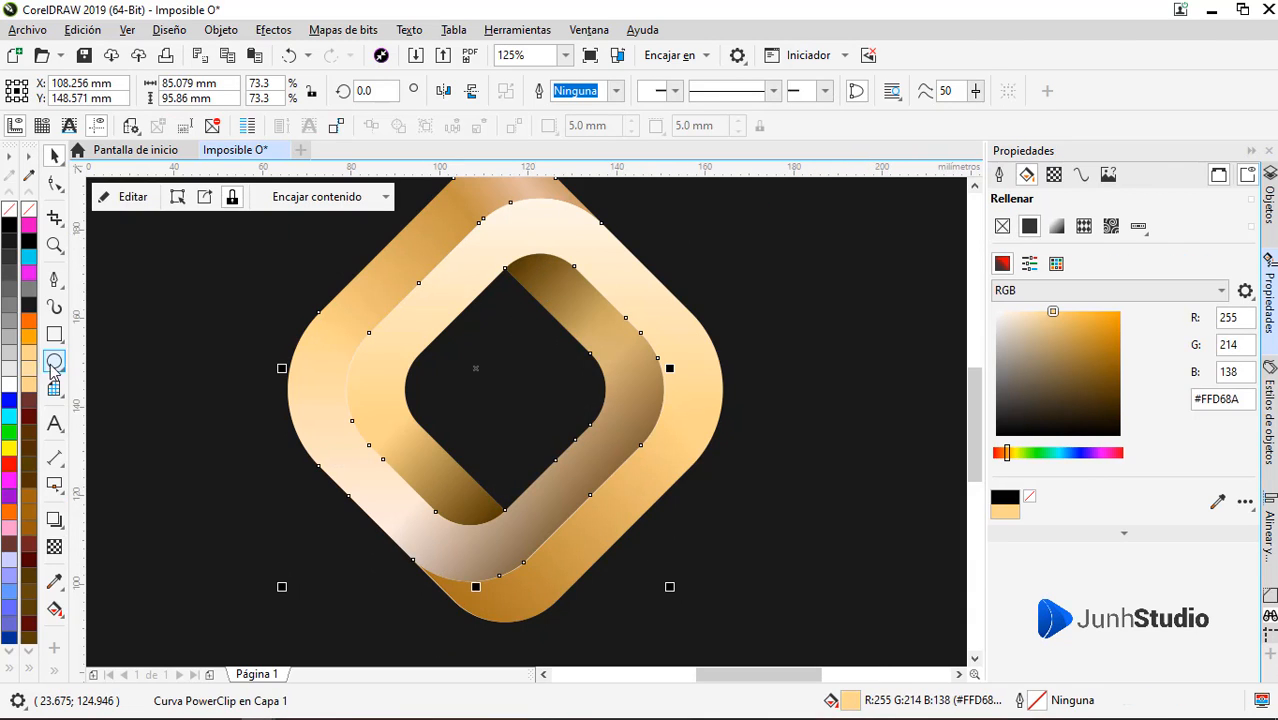
{"action": "left_click", "coordinate": [571, 471], "text": "ctrl"}
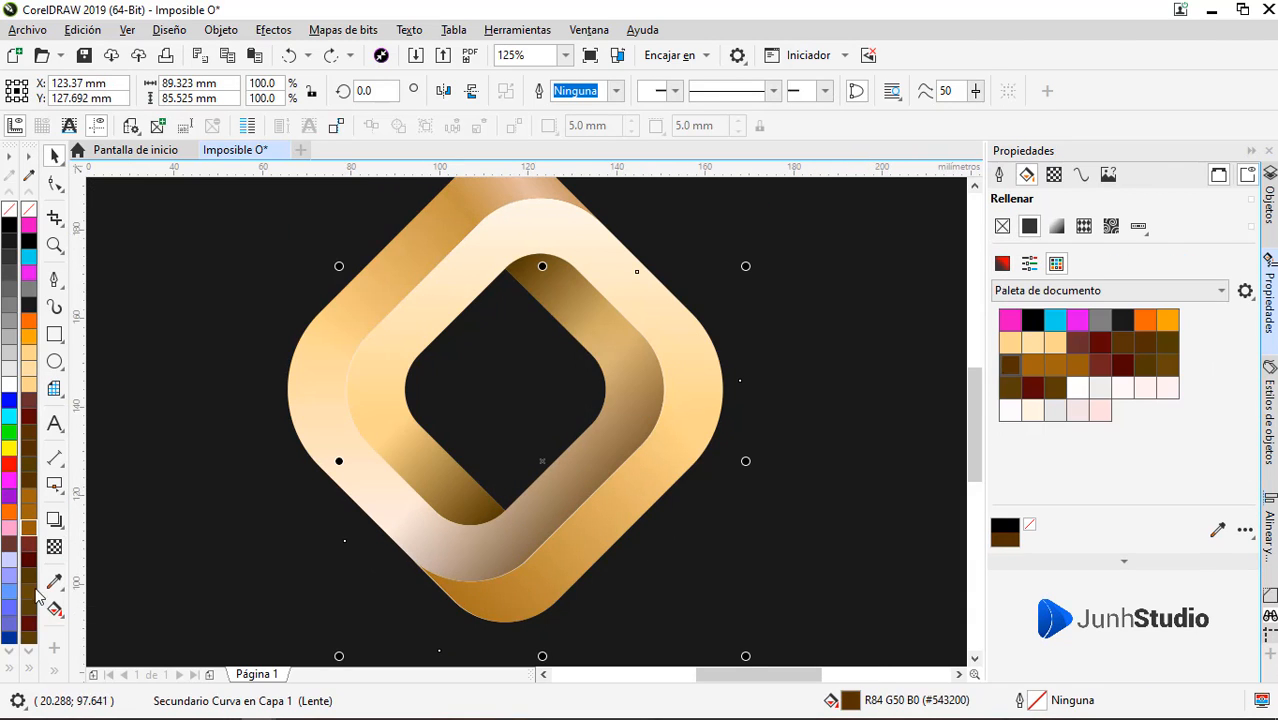
{"action": "left_click", "coordinate": [28, 530]}
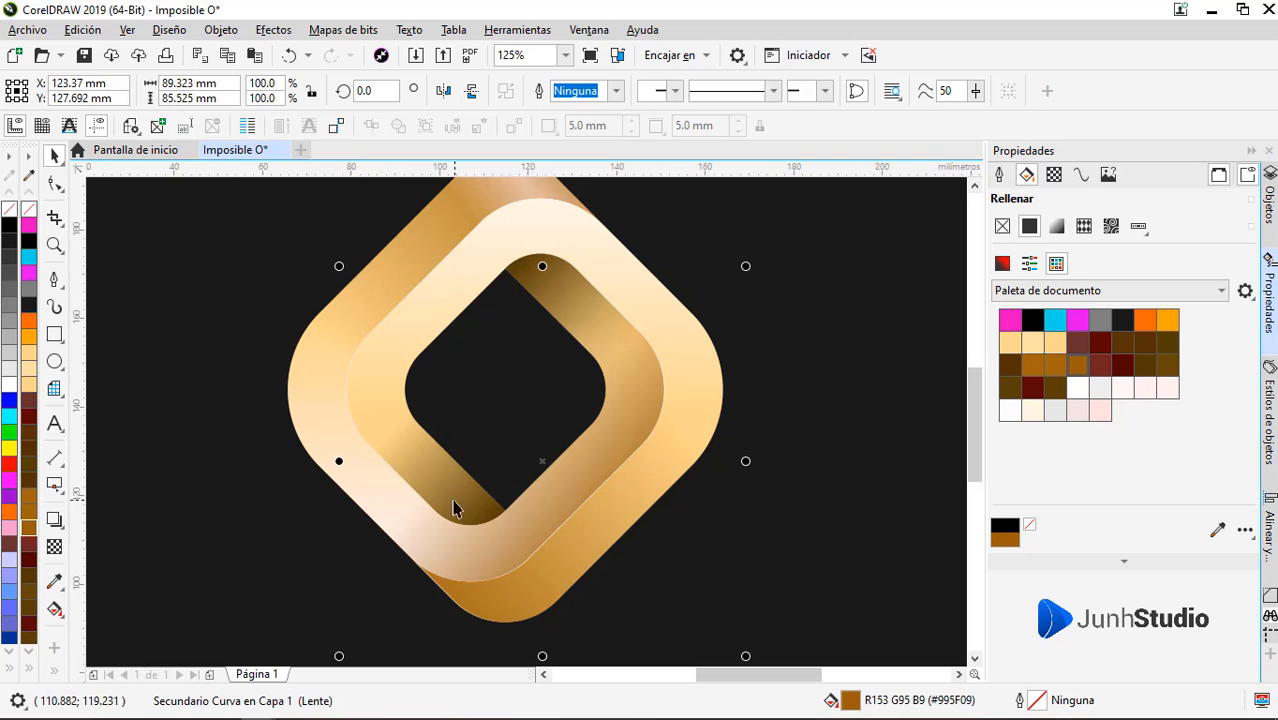
Draw a four-sided Pen shape about 82.8 × 104.6 mm over the logo's left half, filled brown #995F09 with no outline
{"action": "left_click", "coordinate": [54, 283]}
{"action": "left_click", "coordinate": [268, 193]}
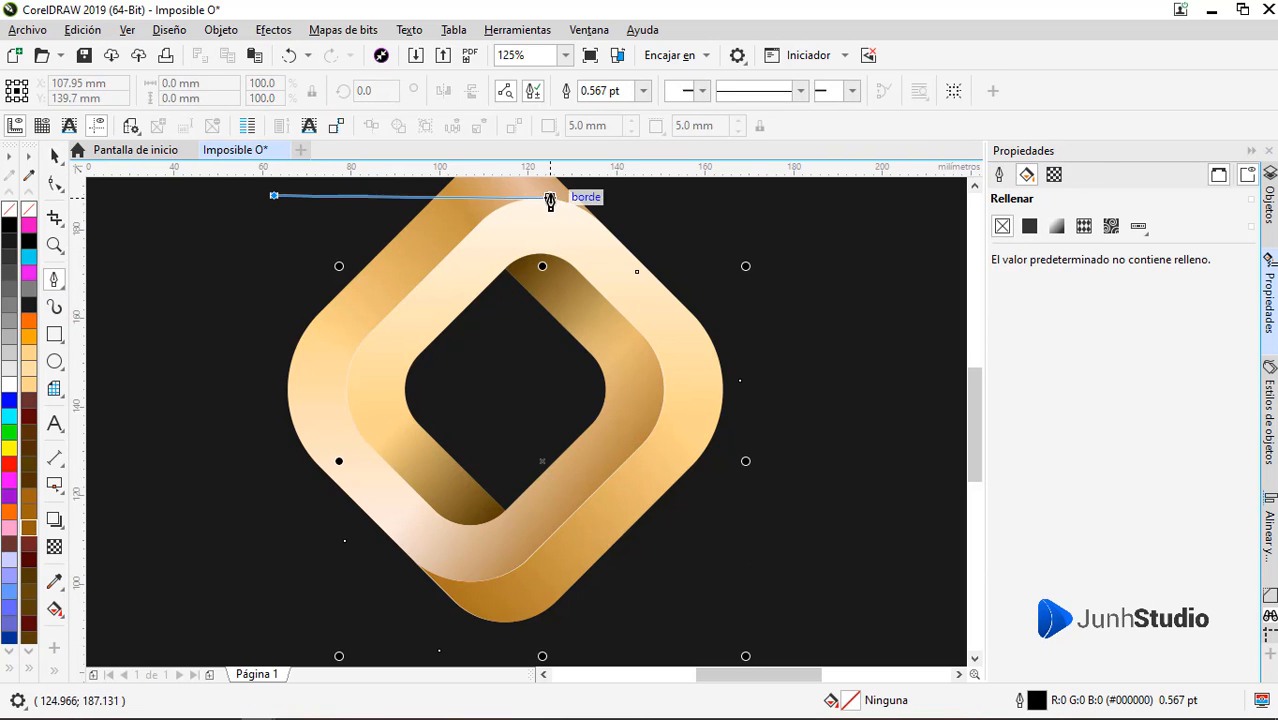
{"action": "left_click", "coordinate": [567, 187]}
{"action": "left_click", "coordinate": [457, 649]}
{"action": "left_click", "coordinate": [193, 417]}
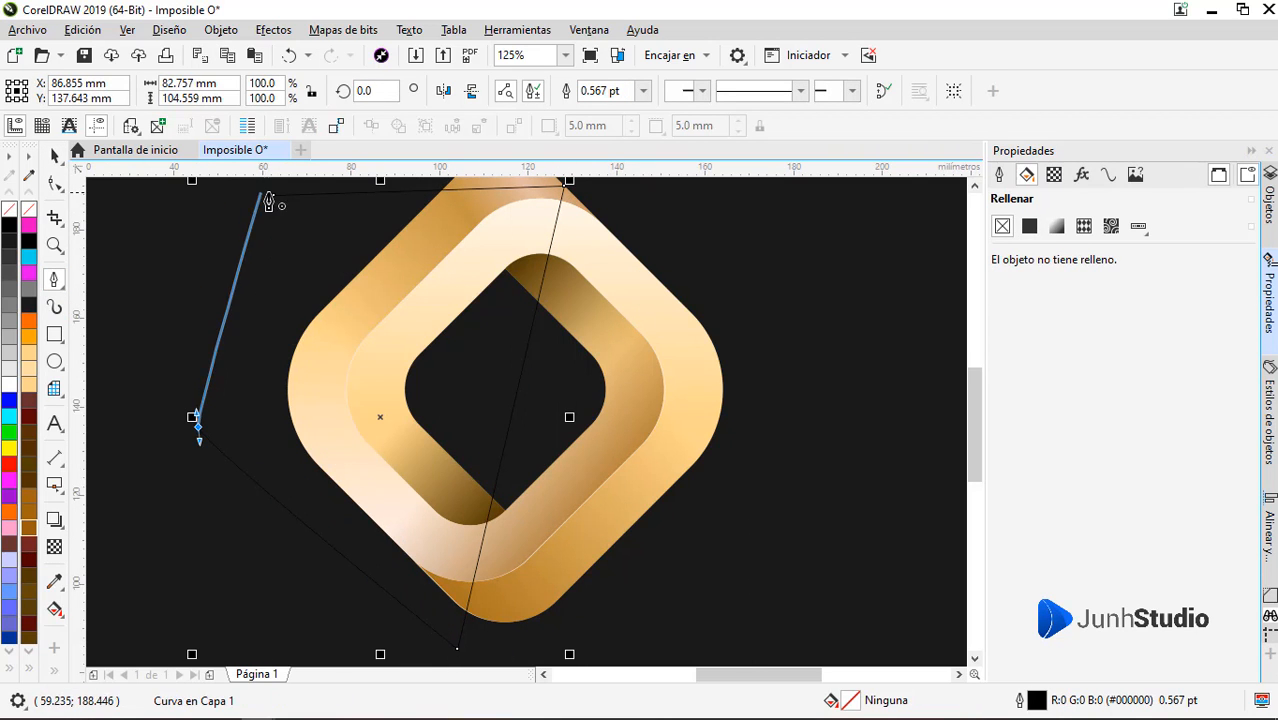
{"action": "left_click", "coordinate": [271, 194]}
{"action": "left_click", "coordinate": [29, 529]}
{"action": "right_click", "coordinate": [28, 211]}
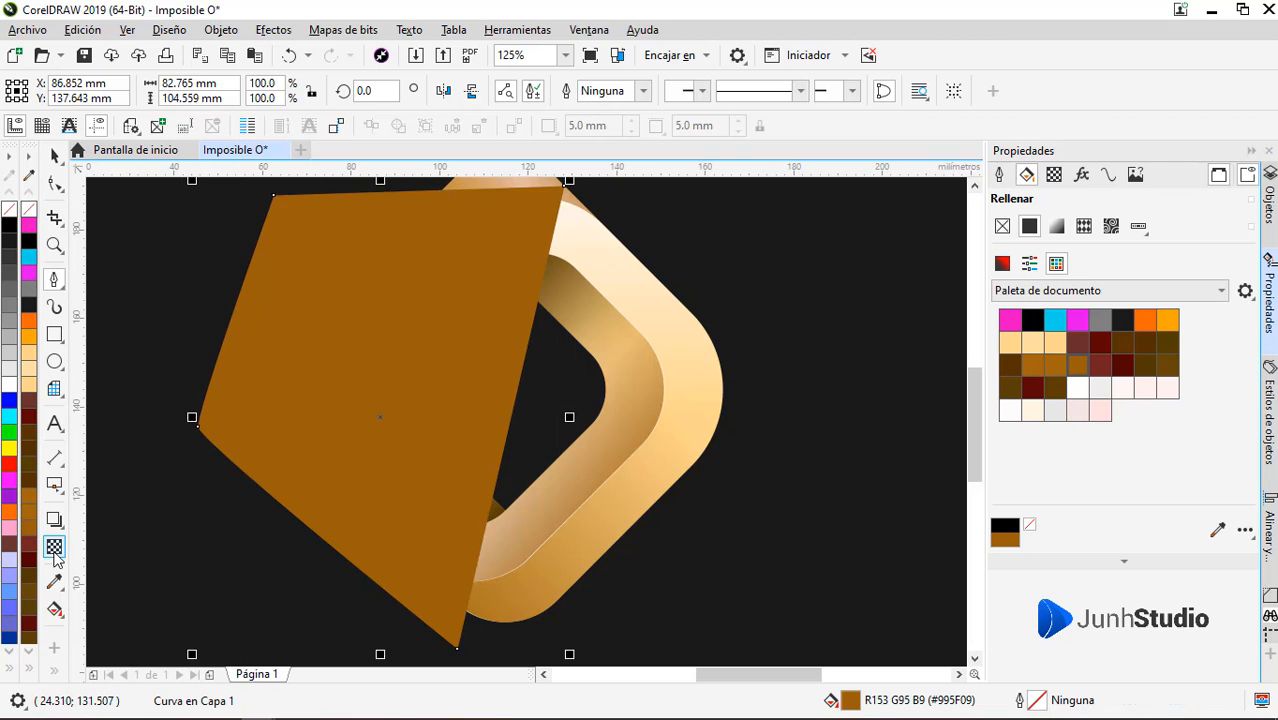
Fade the brown shape with a horizontal linear transparency running from the logo's left arm towards the centre opening
{"action": "left_click", "coordinate": [55, 547]}
{"action": "left_click_drag", "start_coordinate": [313, 361], "coordinate": [475, 361]}
{"action": "key", "text": "space"}
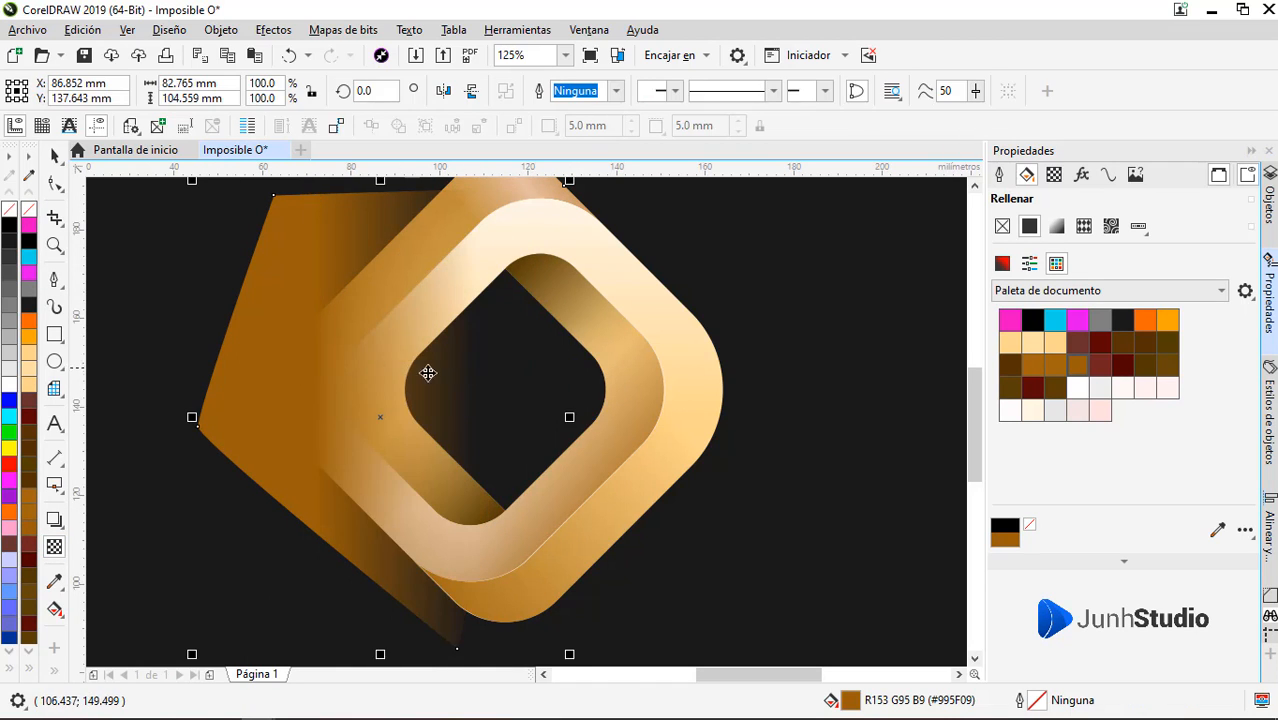
Try to PowerClip the faded brown shape inside the band that forms the inner right arm and outer left arm
{"action": "right_click", "coordinate": [372, 364]}
{"action": "left_click", "coordinate": [580, 166]}
{"action": "left_click", "coordinate": [636, 370]}
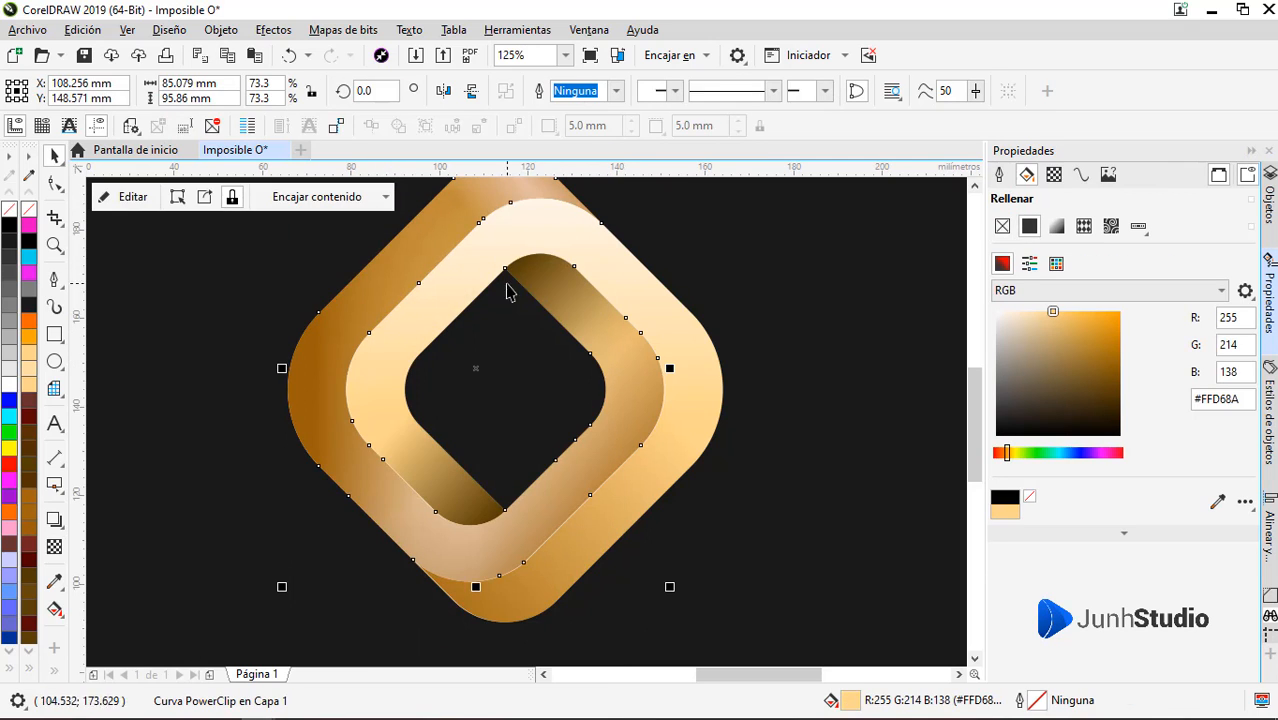
Check the overlapping pieces around the logo's left arm and undo the last PowerClip
{"action": "left_click", "coordinate": [368, 390], "text": "alt"}
{"action": "left_click", "coordinate": [367, 390], "text": "alt"}
{"action": "left_click", "coordinate": [367, 390], "text": "alt"}
{"action": "left_click", "coordinate": [367, 391], "text": "alt"}
{"action": "left_click", "coordinate": [366, 391], "text": "alt"}
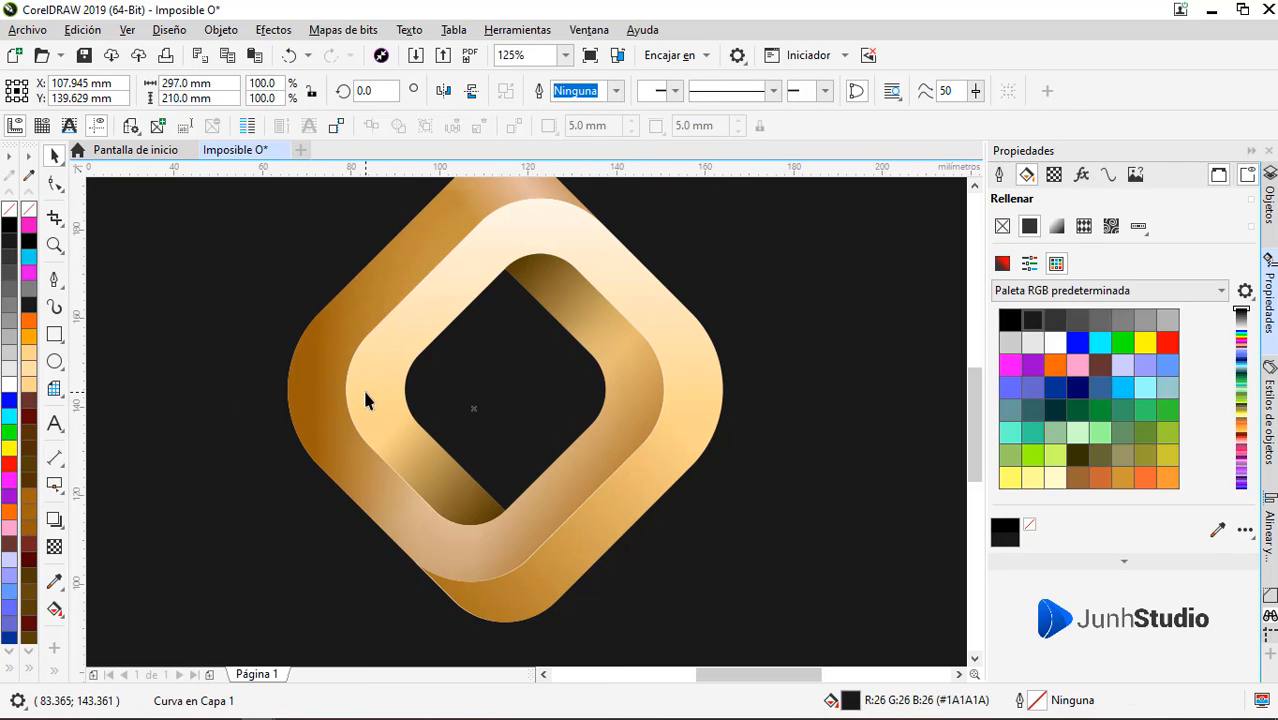
{"action": "left_click", "coordinate": [368, 392], "text": "alt"}
{"action": "left_click", "coordinate": [369, 393], "text": "alt"}
{"action": "left_click", "coordinate": [370, 398], "text": "alt"}
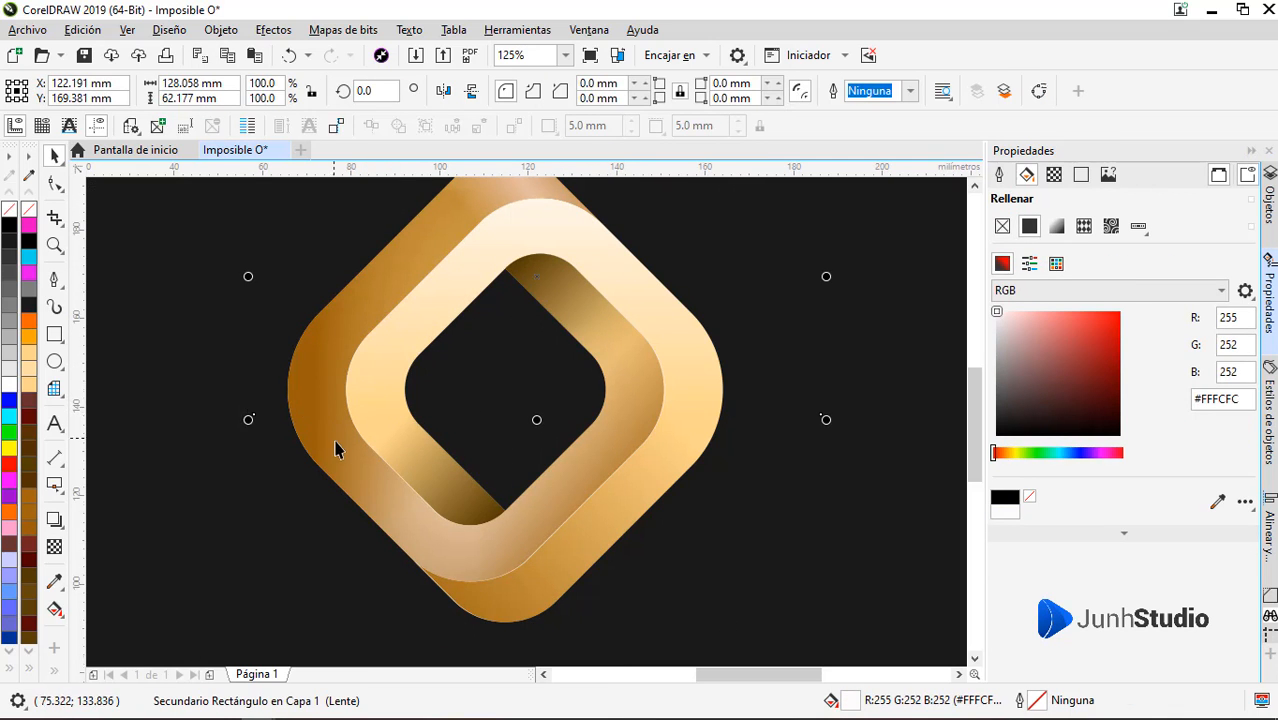
{"action": "scroll", "coordinate": [335, 442], "scroll_direction": "down", "scroll_amount": 1}
{"action": "scroll", "coordinate": [331, 390], "scroll_direction": "up", "scroll_amount": 1}
{"action": "left_click", "coordinate": [390, 484], "text": "alt"}
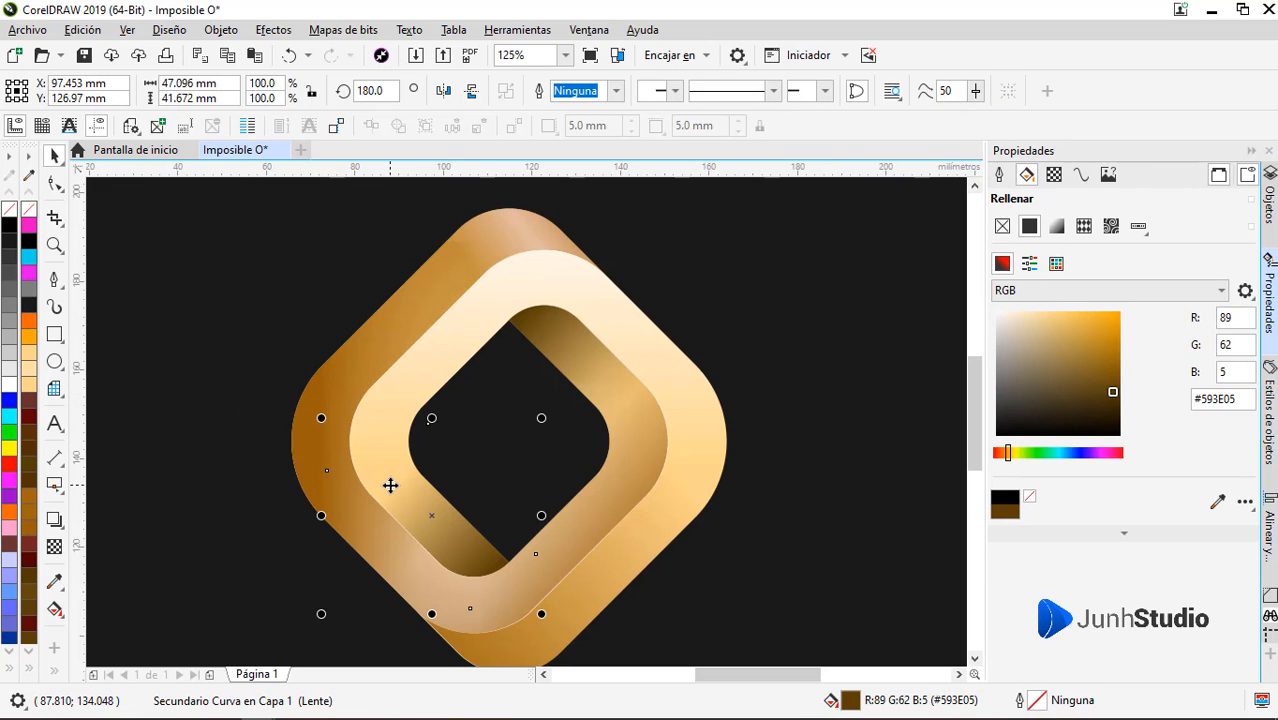
{"action": "key", "text": "ctrl+z"}
Shift the faded brown shape slightly right and PowerClip it inside the light band that forms the outer upper-right and inner left arms
{"action": "left_click_drag", "start_coordinate": [285, 433], "coordinate": [327, 427]}
{"action": "key", "text": "ctrl+z"}
{"action": "right_click", "coordinate": [326, 426]}
{"action": "left_click", "coordinate": [446, 167]}
{"action": "left_click", "coordinate": [628, 354]}
Stretch the clipped brown shape's linear transparency from well outside the logo's left edge to inside the centre opening
{"action": "left_click", "coordinate": [376, 455], "text": "alt"}
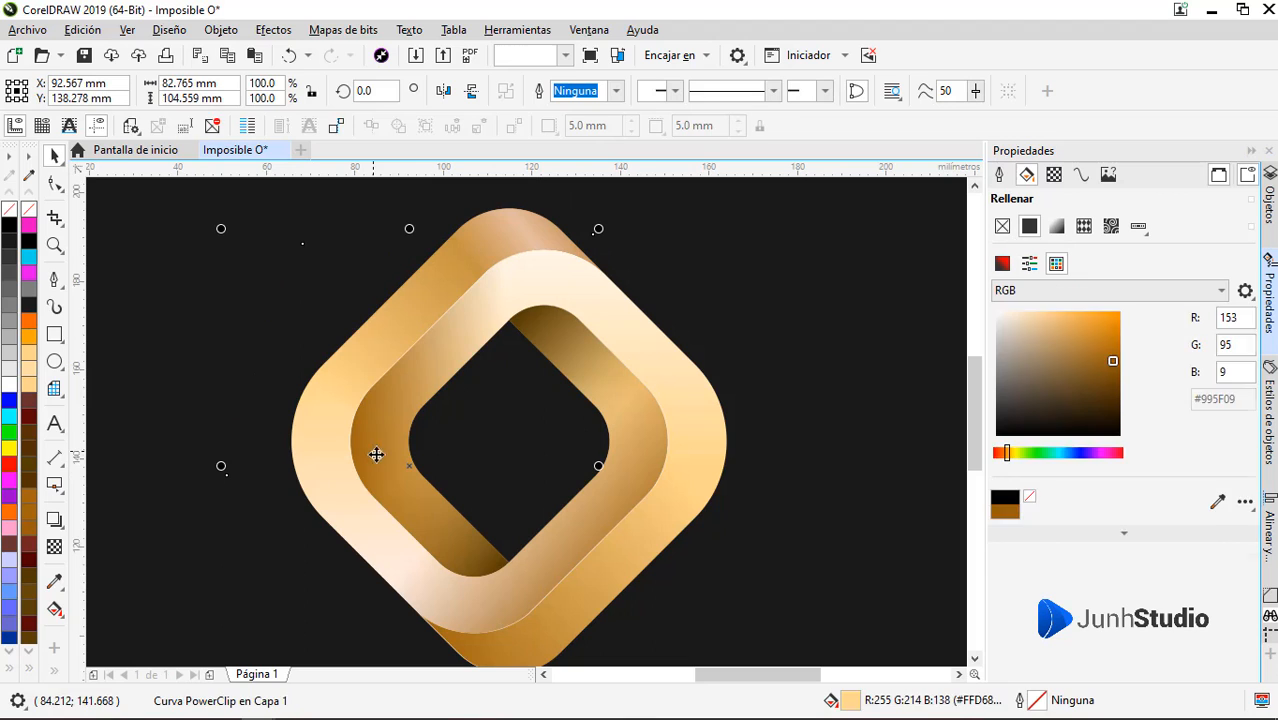
{"action": "left_click", "coordinate": [55, 546]}
{"action": "left_click_drag", "start_coordinate": [342, 408], "coordinate": [246, 410]}
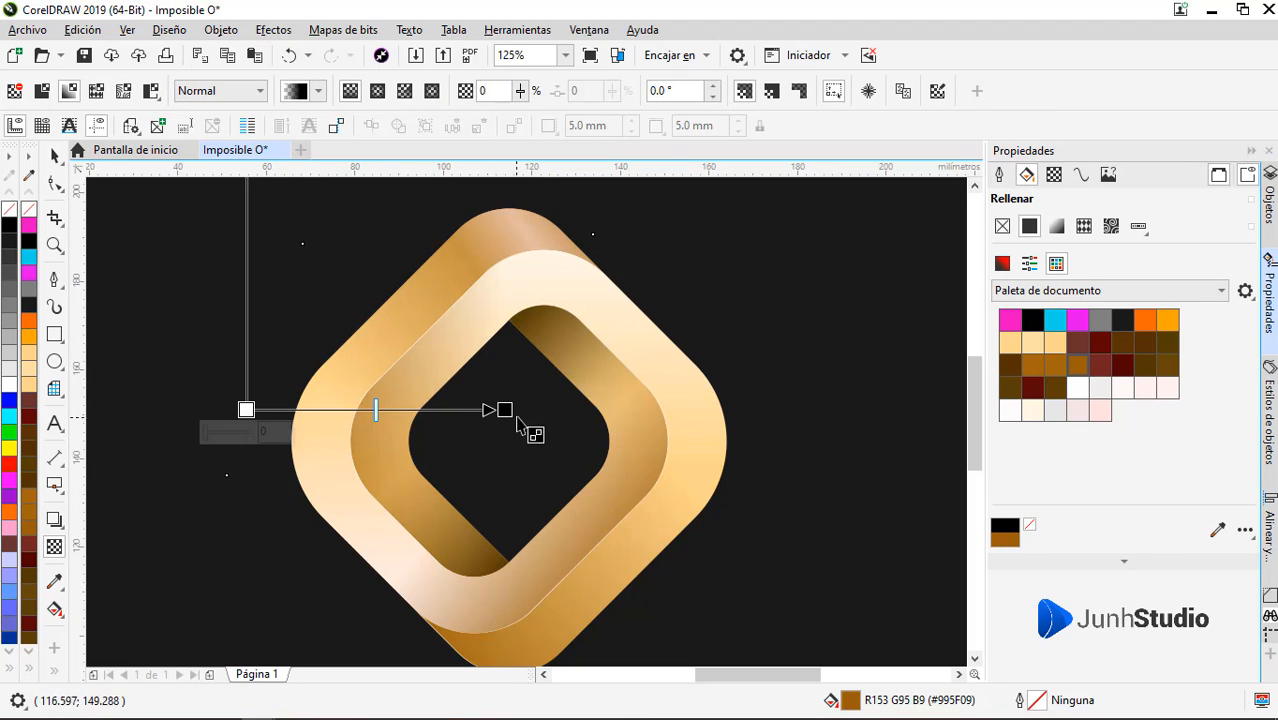
{"action": "left_click_drag", "start_coordinate": [505, 410], "coordinate": [535, 409]}
{"action": "left_click_drag", "start_coordinate": [246, 410], "coordinate": [203, 409]}
{"action": "key", "text": "space"}
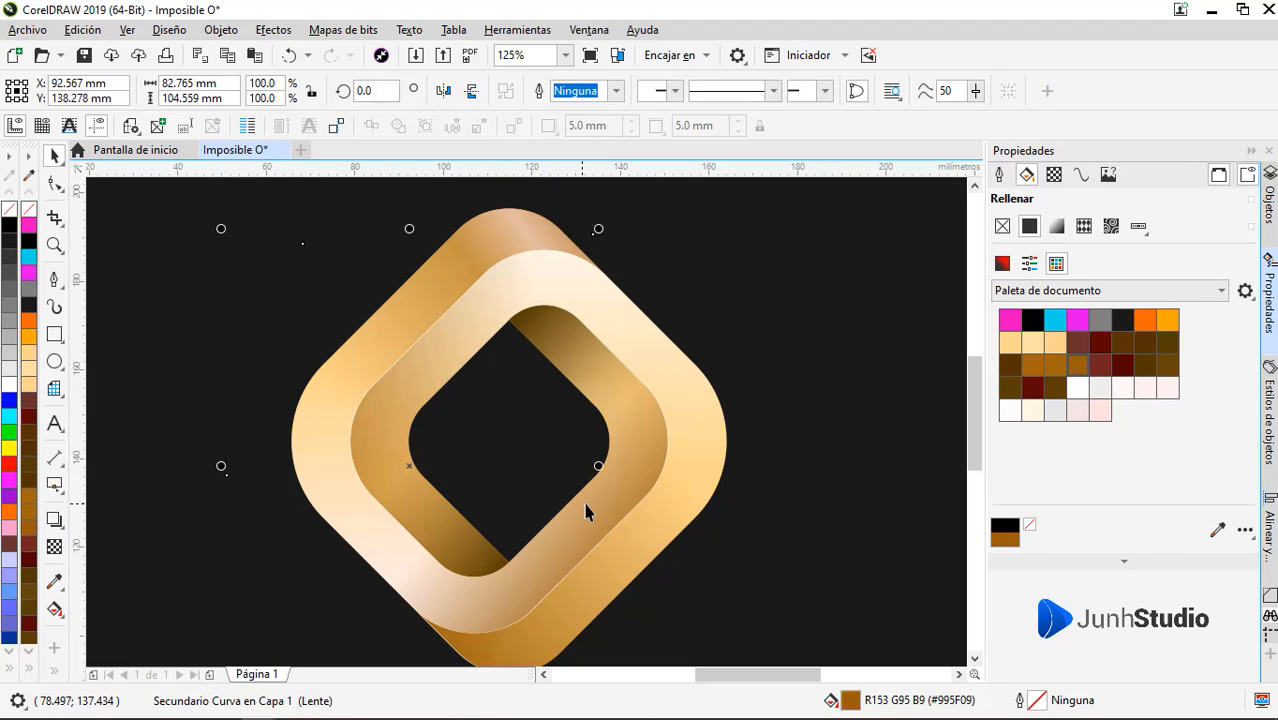
Examine the thin edge highlight and node outline along the inner right arm, and review the complete shaded logo
{"action": "left_click", "coordinate": [665, 437]}
{"action": "scroll", "coordinate": [665, 437], "scroll_direction": "up", "scroll_amount": 5}
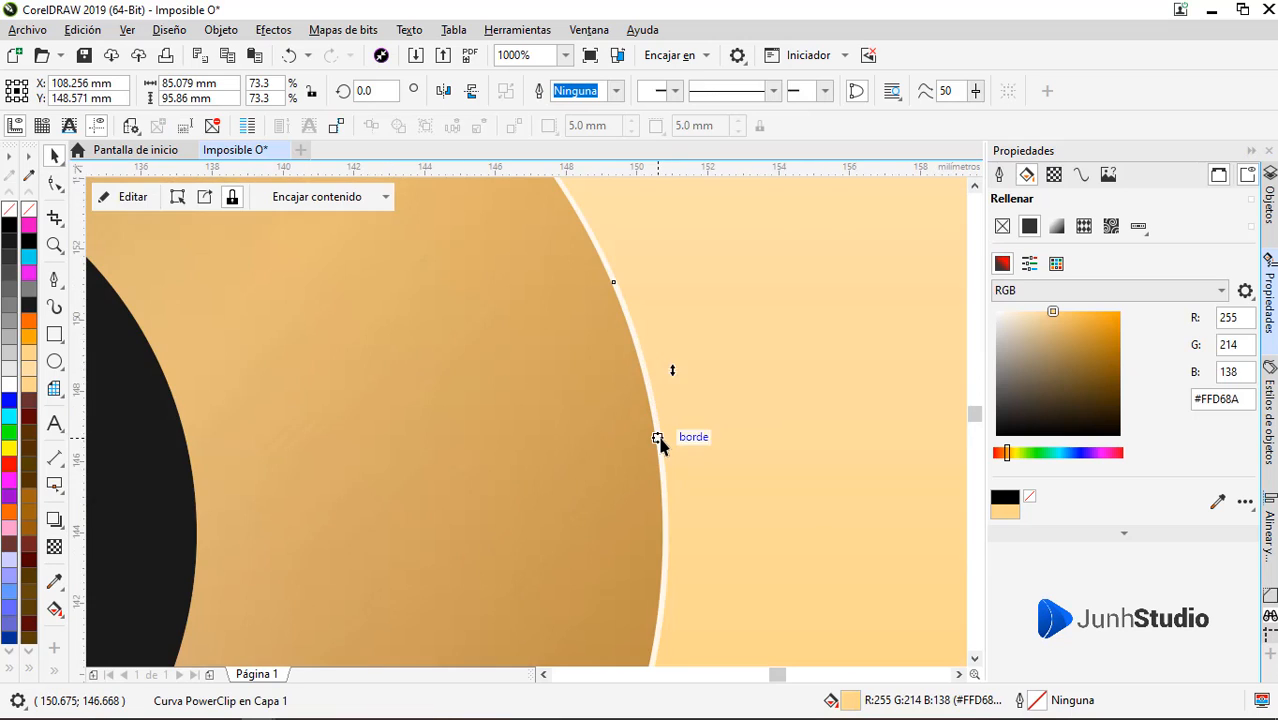
{"action": "key", "text": "F10"}
{"action": "key", "text": "space"}
{"action": "left_click", "coordinate": [713, 414]}
{"action": "key", "text": "Escape"}
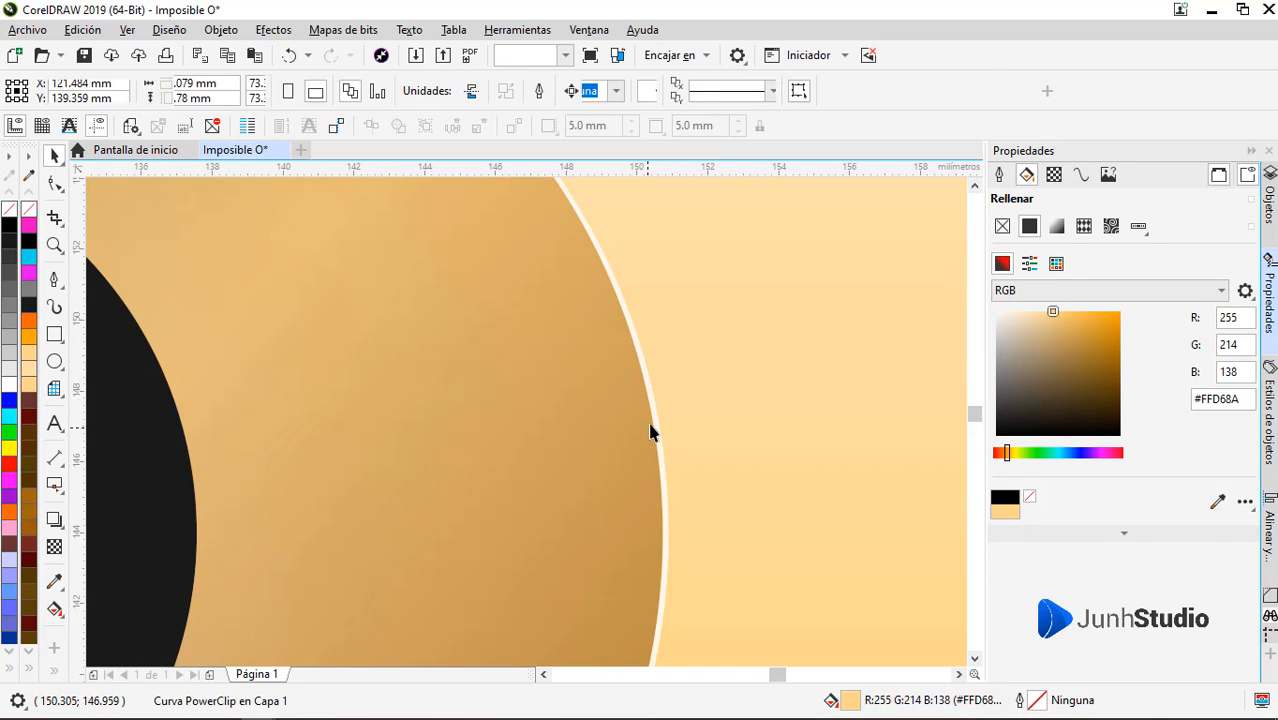
{"action": "left_click", "coordinate": [657, 419]}
{"action": "key", "text": "F10"}
{"action": "scroll", "coordinate": [667, 388], "scroll_direction": "down", "scroll_amount": 2}
{"action": "scroll", "coordinate": [667, 393], "scroll_direction": "down", "scroll_amount": 3}
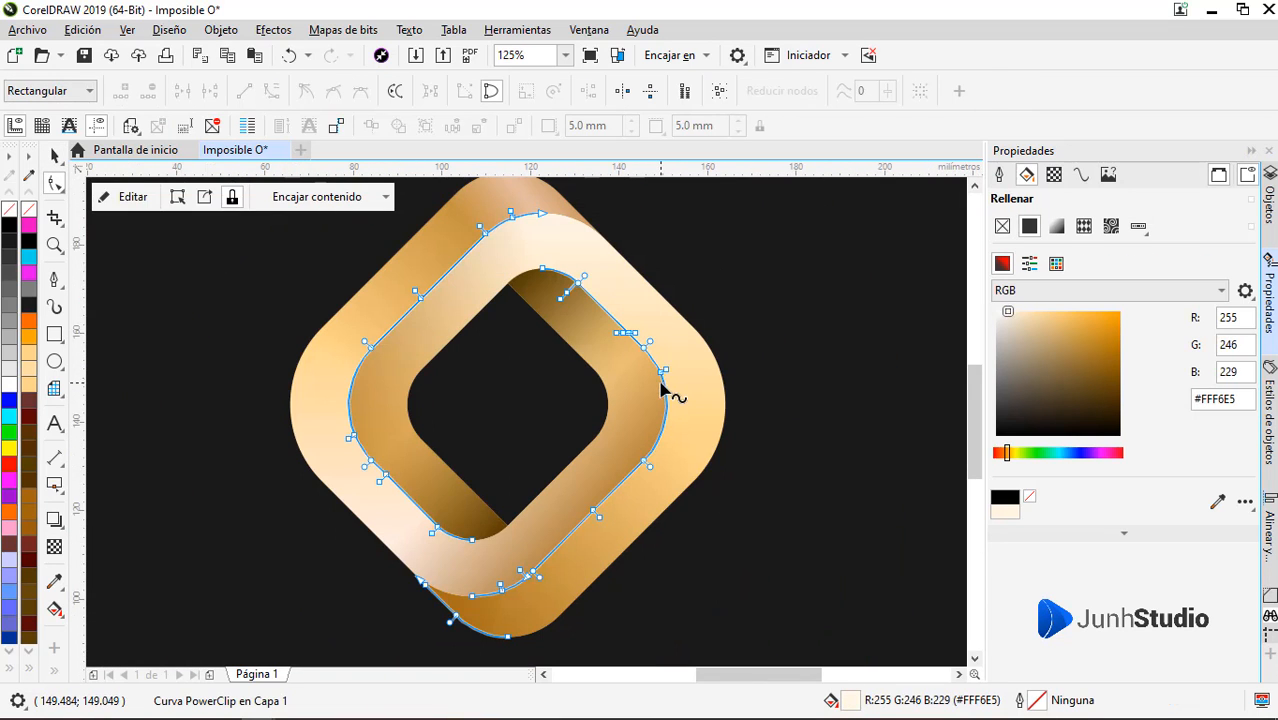
{"action": "key", "text": "space"}
{"action": "left_click", "coordinate": [474, 494]}
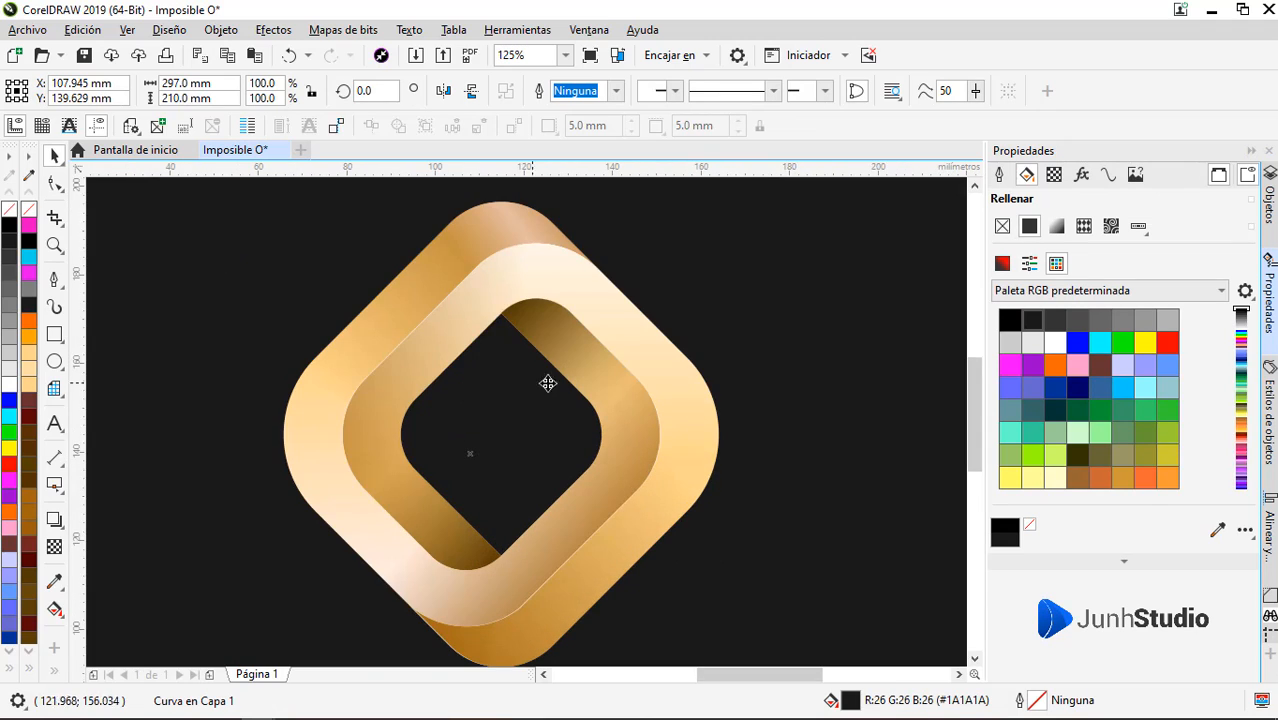
{"action": "scroll", "coordinate": [551, 378], "scroll_direction": "down", "scroll_amount": 1}
{"action": "key", "text": "z"}
{"action": "left_click_drag", "start_coordinate": [370, 277], "coordinate": [659, 533]}
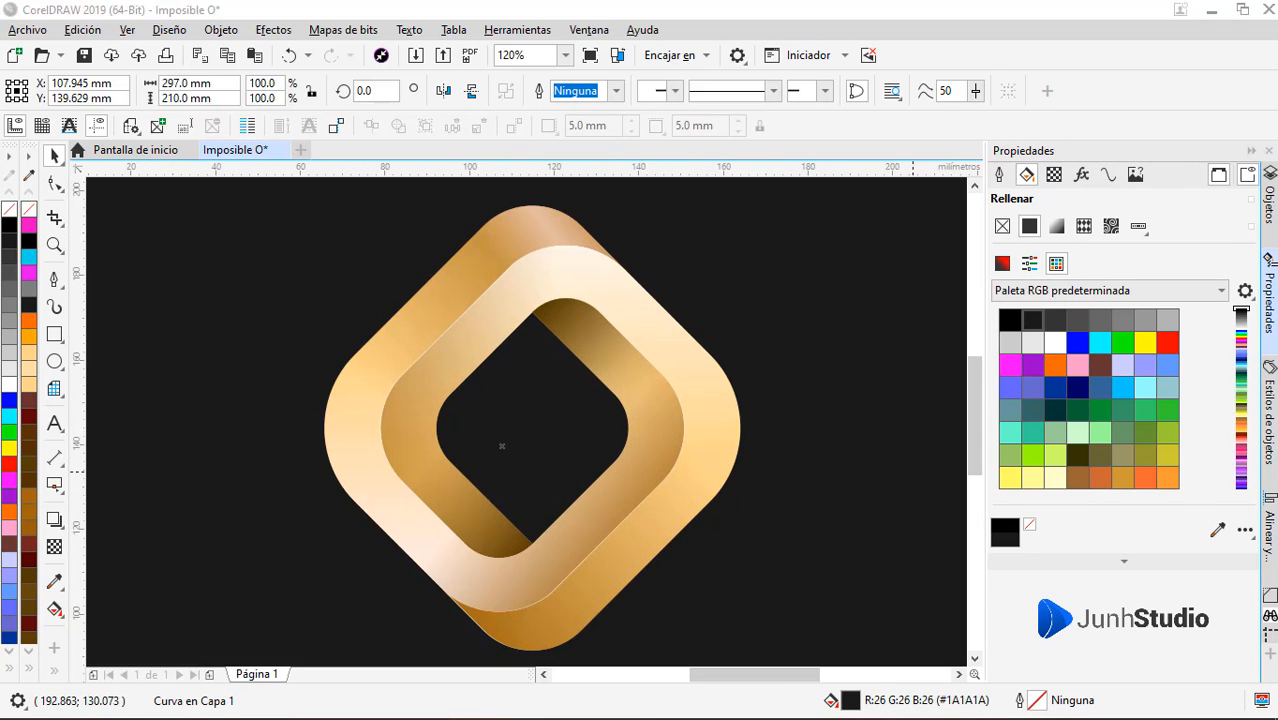